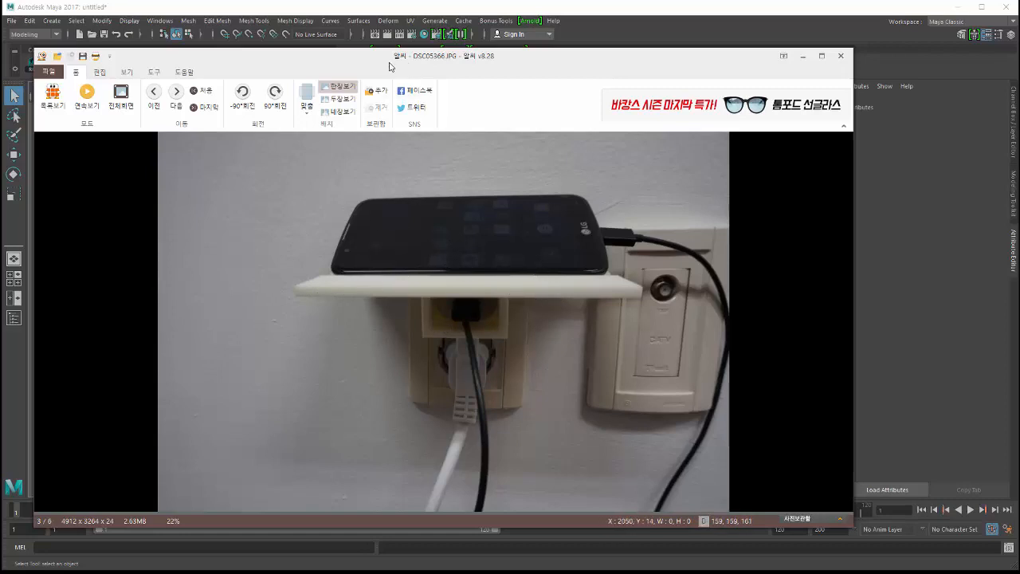
- Browse the charger phone-stand reference photos from DSC05366.JPG through DSC05370.JPG, comparing the mounted stand and its front and back
drag(197, 55, 269, 34)
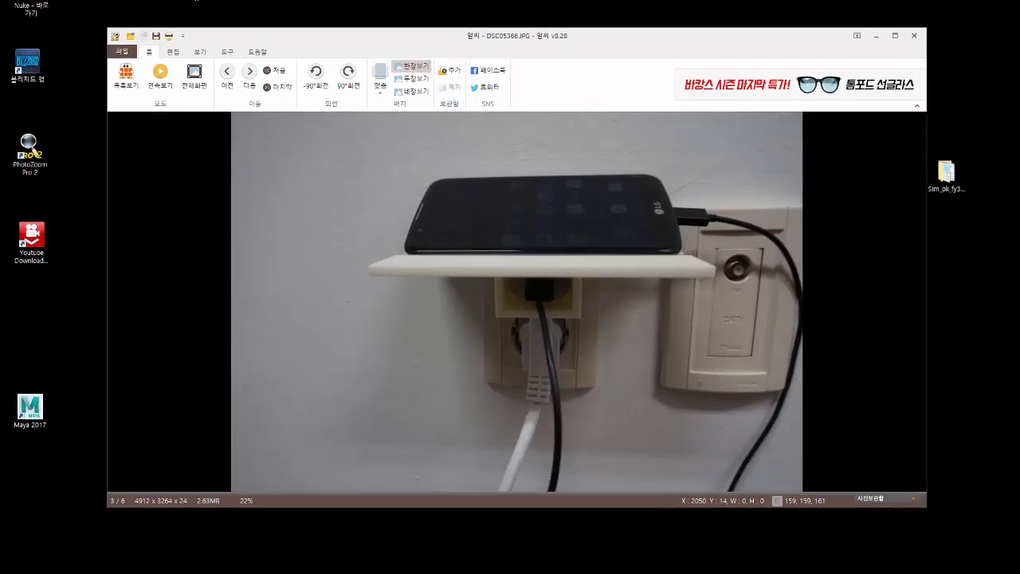
key(alt+Tab)
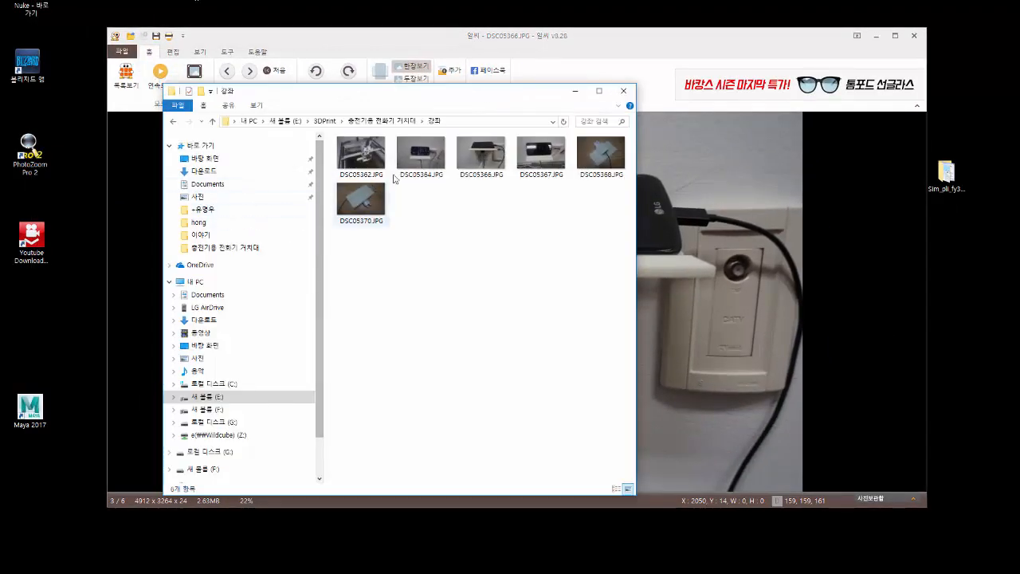
click(483, 165)
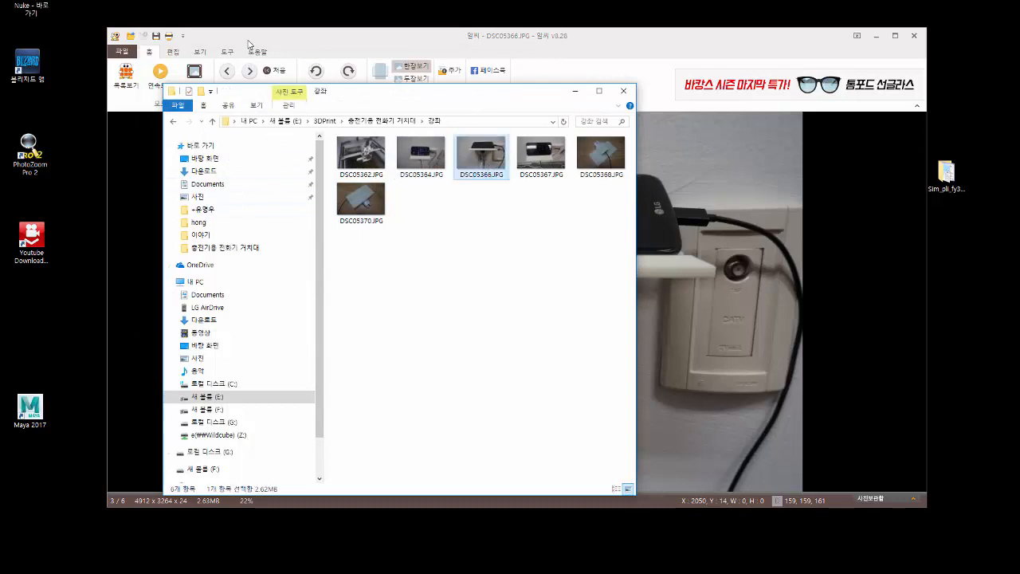
click(249, 71)
click(249, 71)
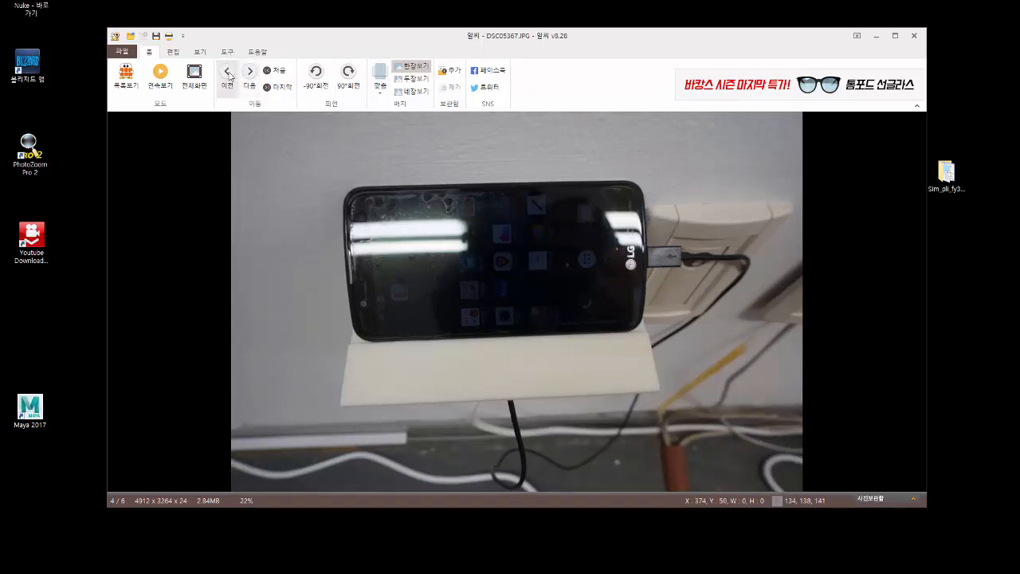
click(228, 74)
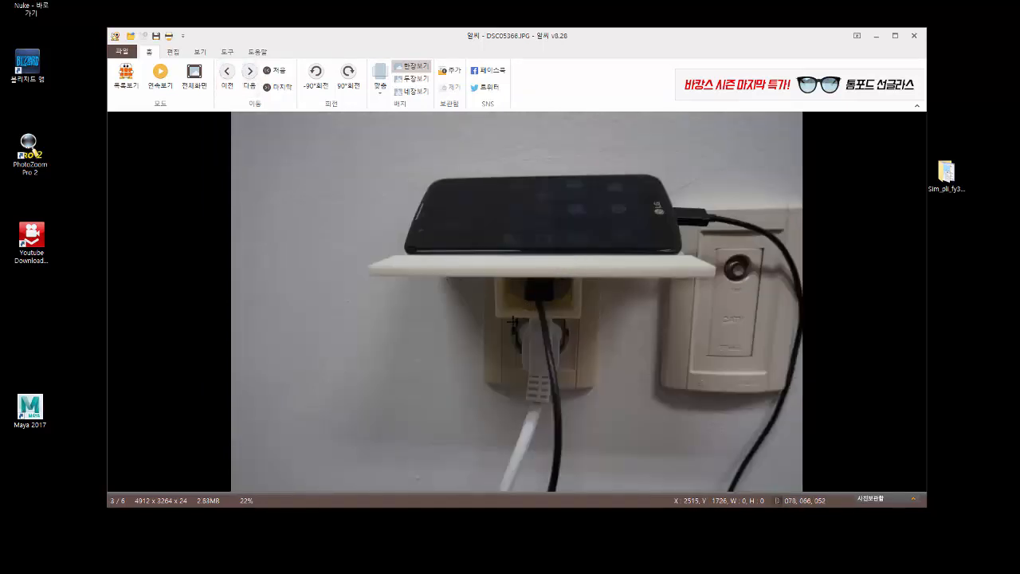
click(249, 73)
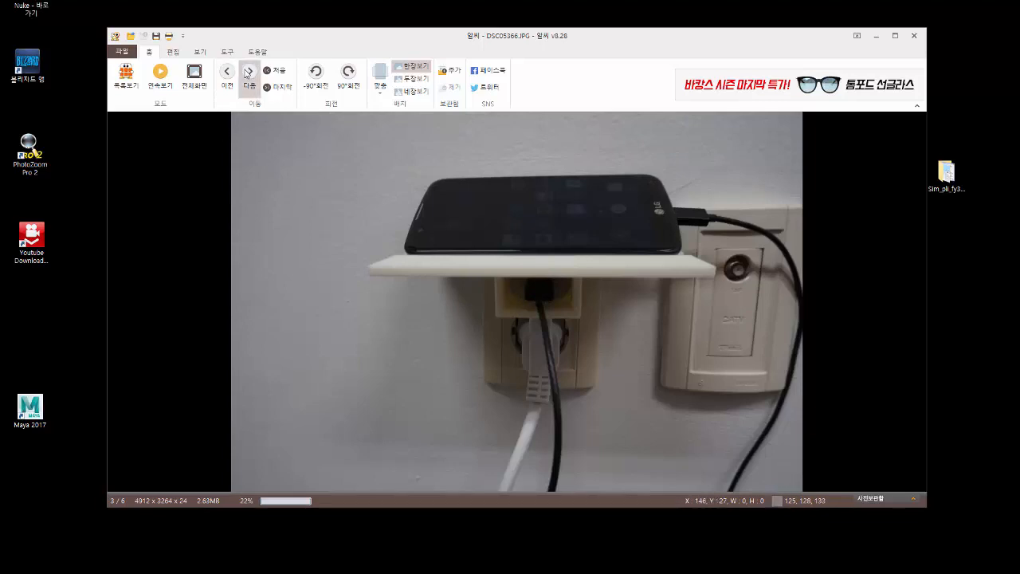
click(227, 74)
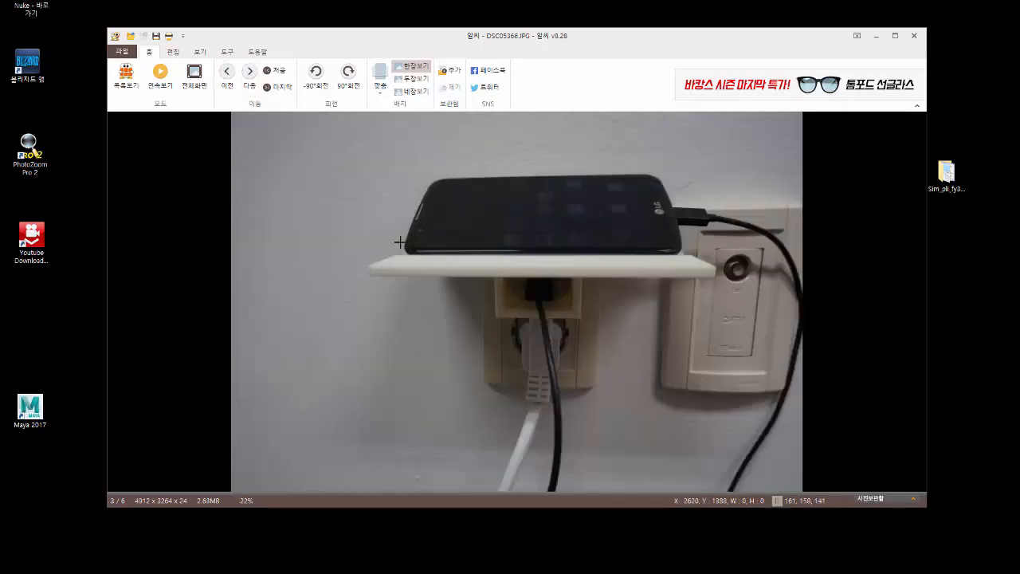
click(249, 73)
click(249, 73)
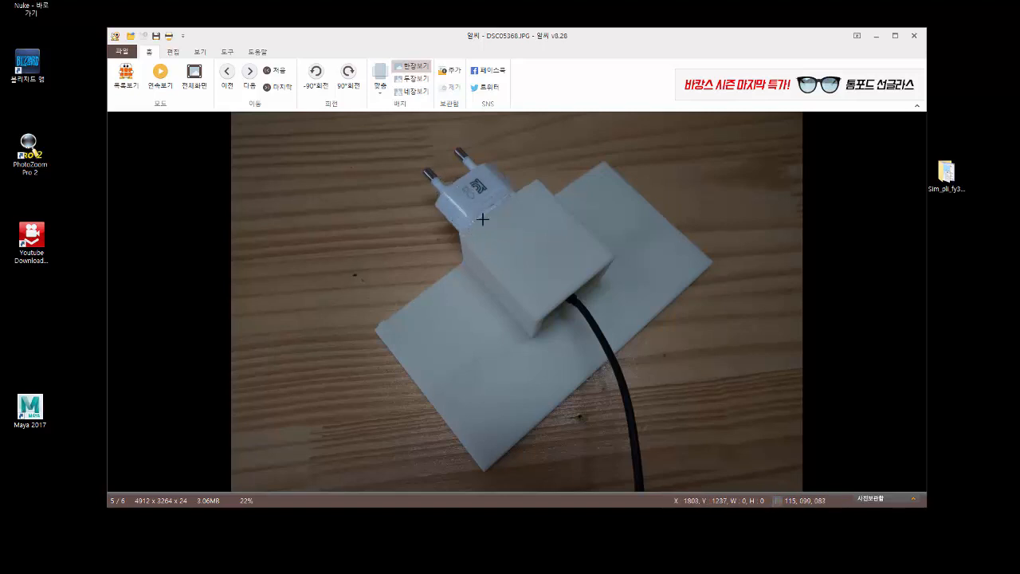
click(249, 74)
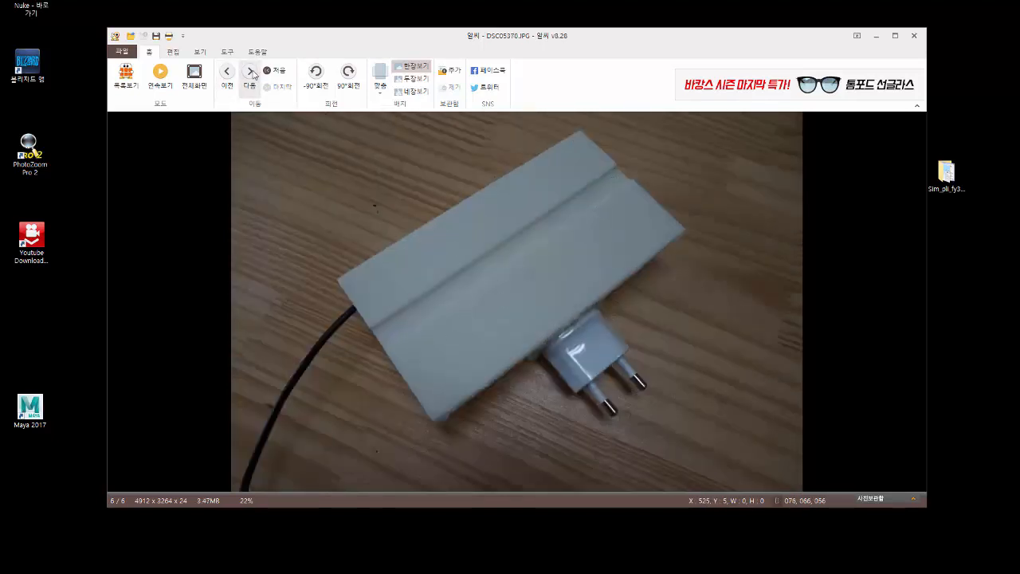
- Go back through the reference photos to DSC05362.JPG and examine the 3D printer picture
drag(247, 42, 289, 84)
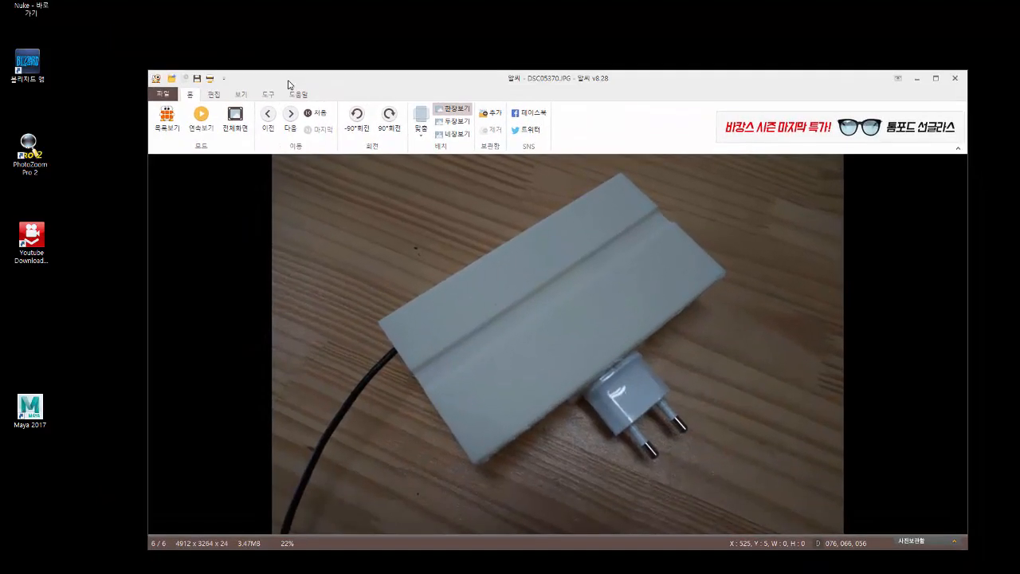
click(269, 119)
click(268, 120)
click(269, 122)
click(269, 121)
click(268, 121)
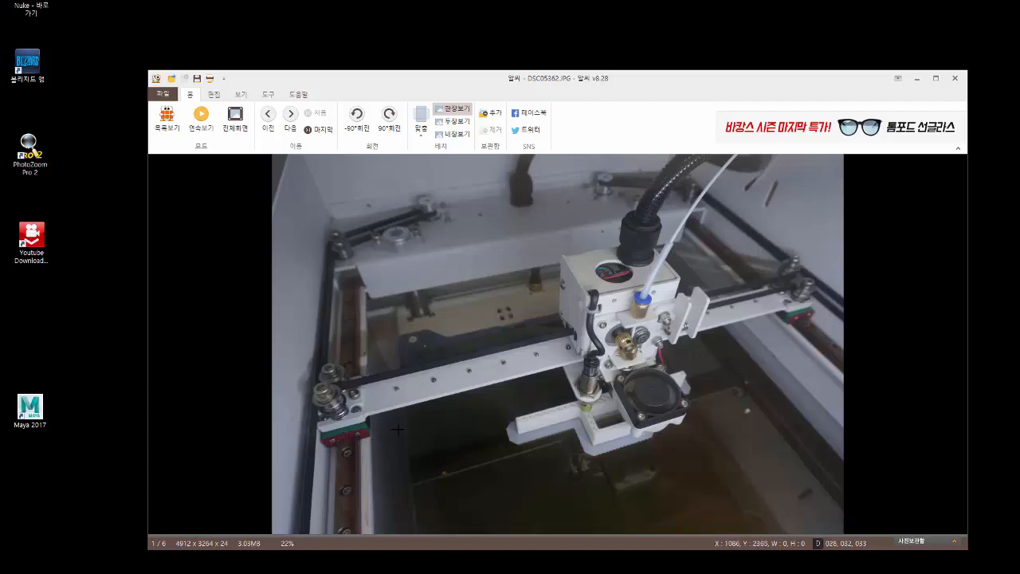
mouse_move(291, 81)
mouse_down()
mouse_move(389, 193)
mouse_move(267, 65)
mouse_move(307, 154)
mouse_move(275, 88)
mouse_up()
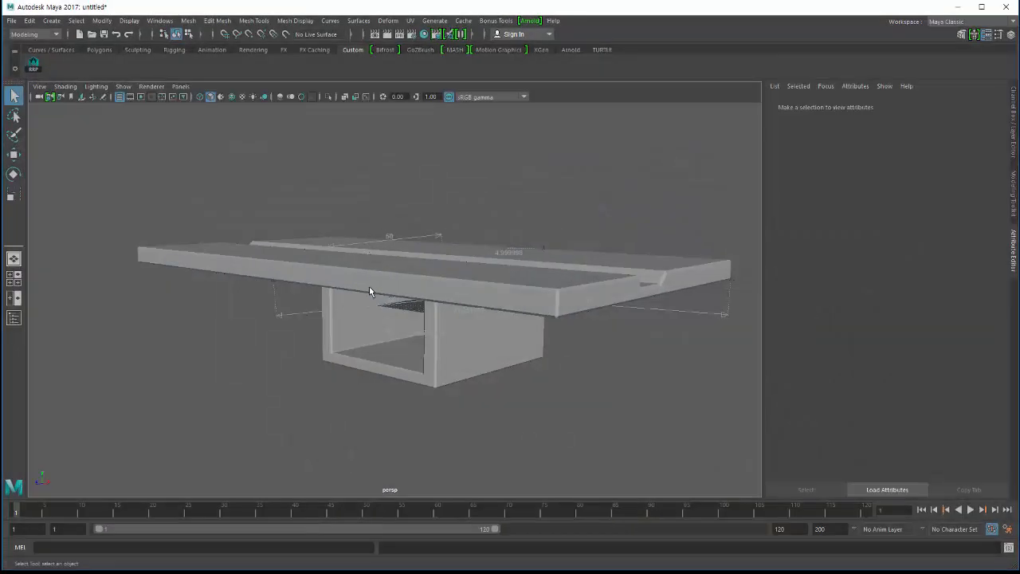
- Switch to Maya and examine the finished phone stand with the straight charger box from several angles
alt+drag(326, 324, 241, 249)
alt+drag(372, 281, 138, 245)
alt+drag(224, 262, 166, 213)
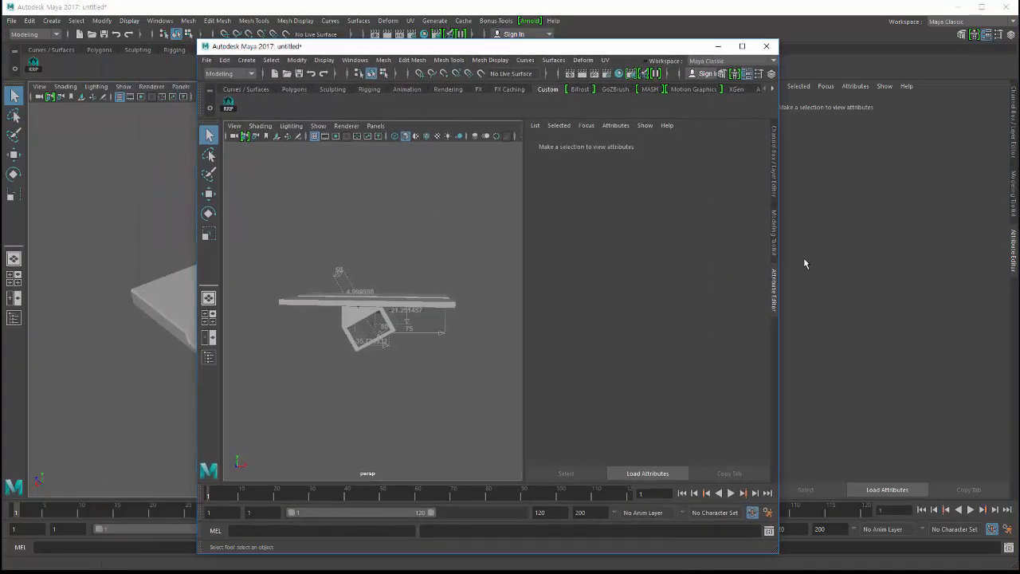
- Enlarge the second Maya window, examine the phone stand with the tilted charger box from all sides, and minimize that window
drag(778, 260, 983, 239)
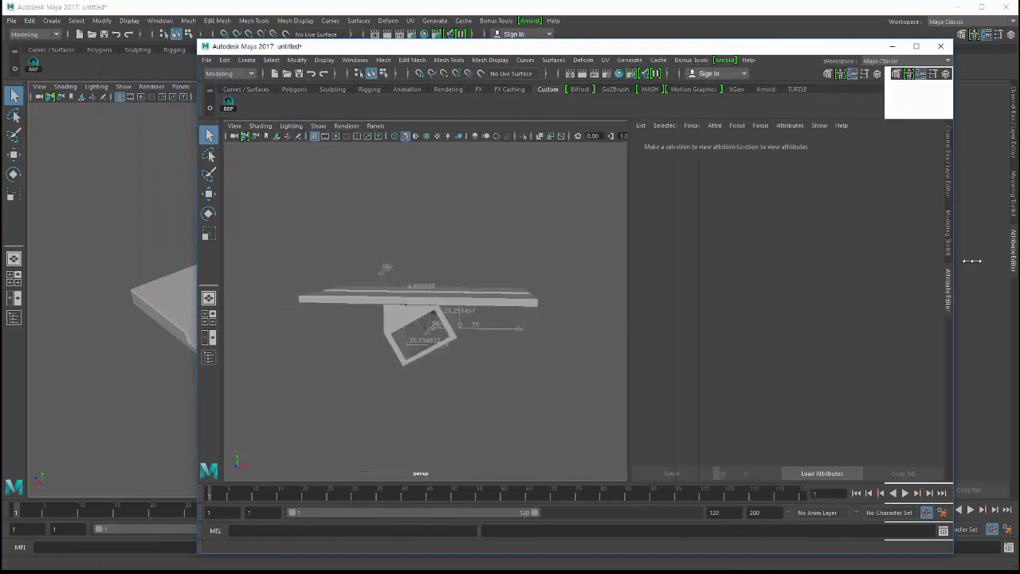
drag(196, 385, 16, 376)
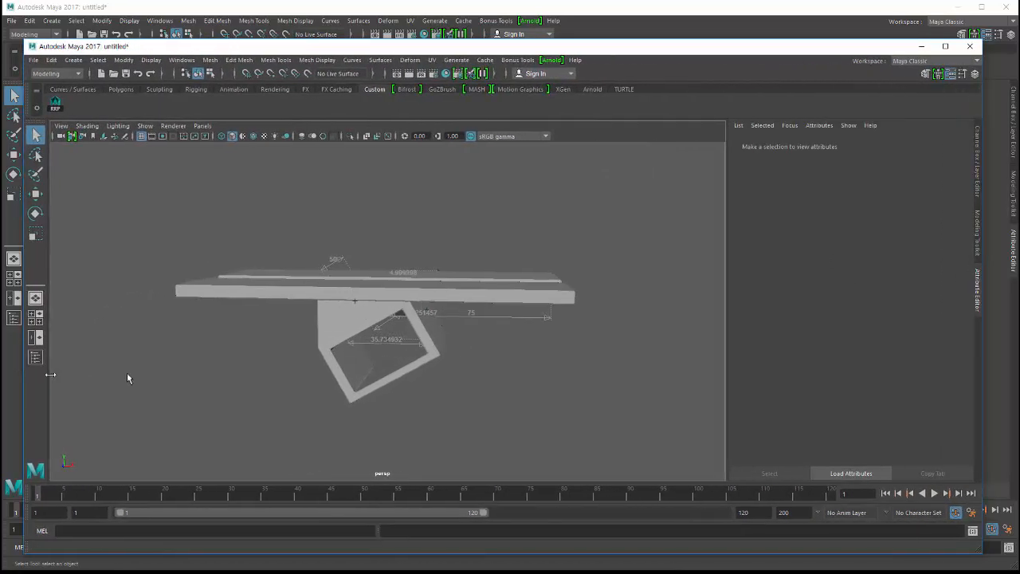
alt+drag(128, 378, 444, 311)
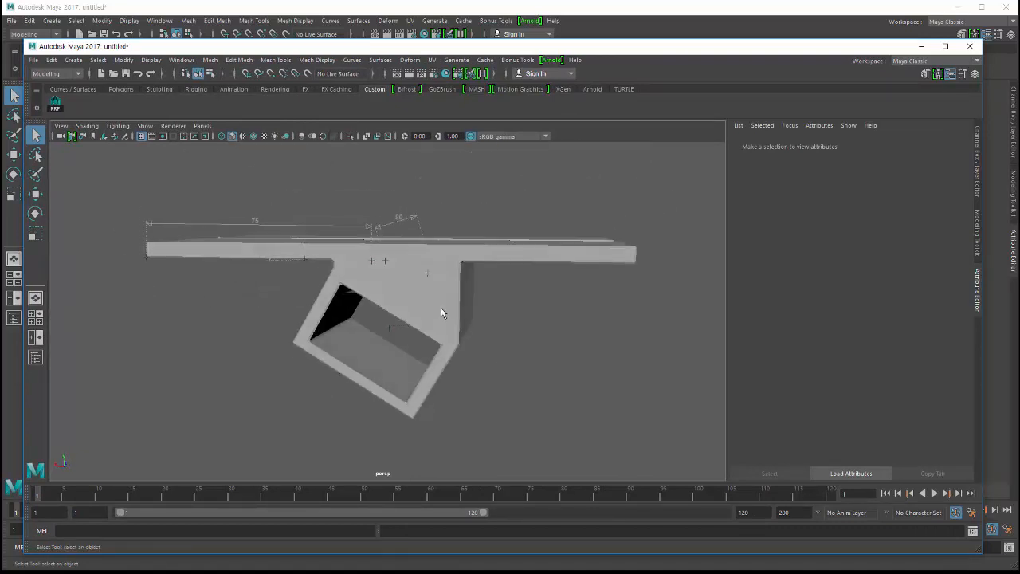
click(359, 386)
alt+drag(360, 386, 360, 284)
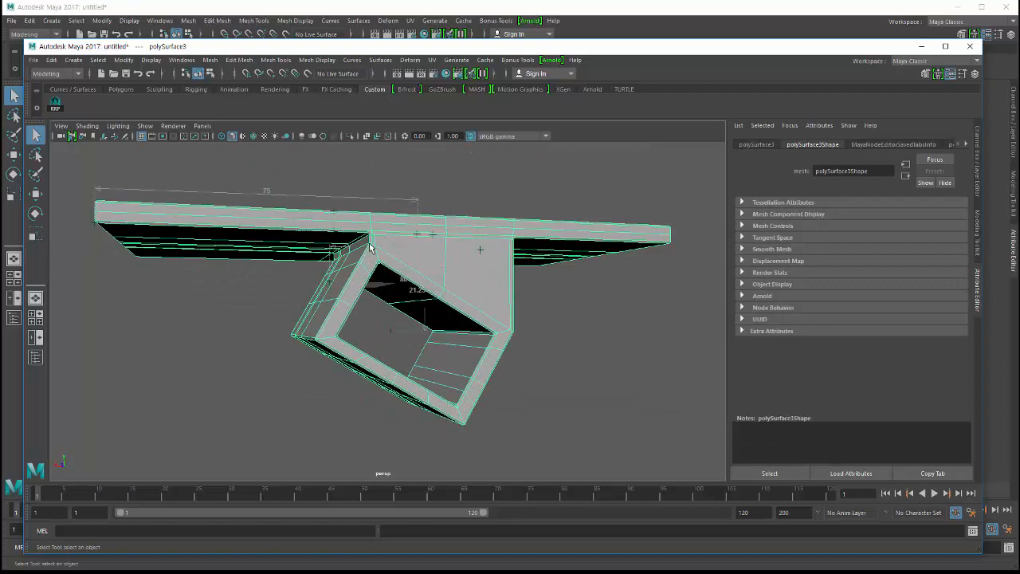
scroll(360, 255, up, 3)
scroll(367, 311, down, 4)
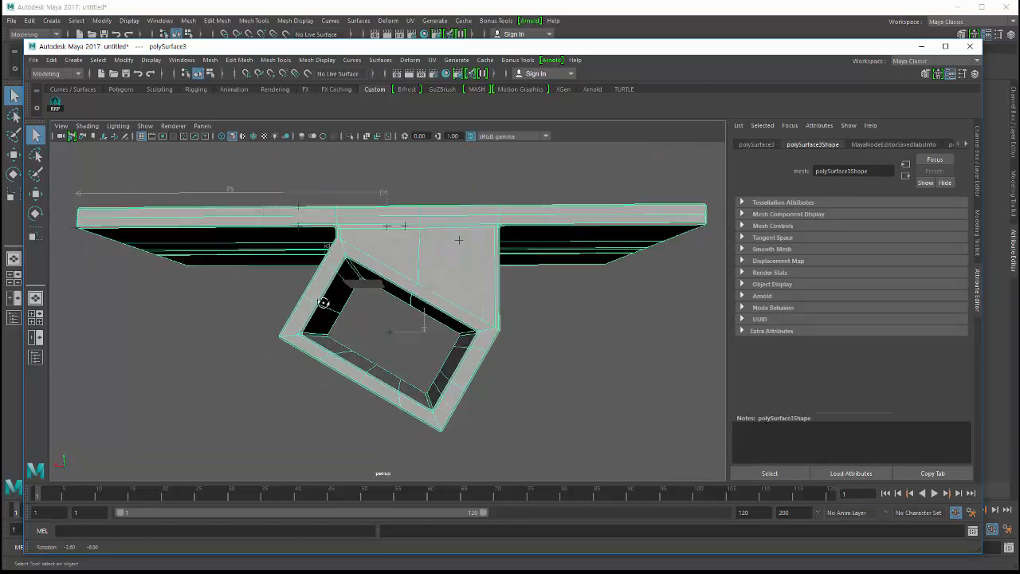
alt+drag(327, 263, 344, 302)
scroll(344, 302, down, 4)
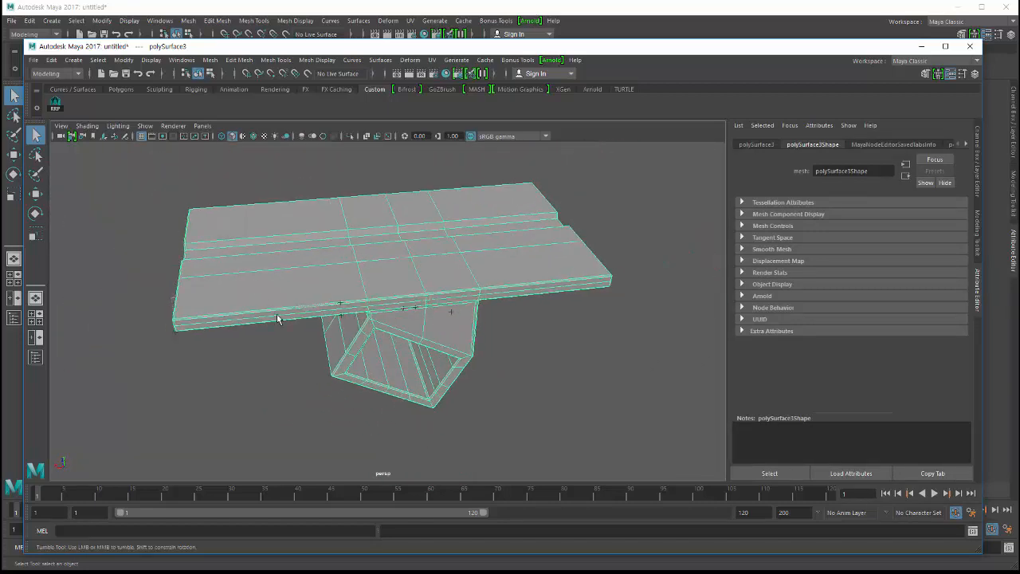
click(670, 231)
alt+drag(522, 297, 680, 237)
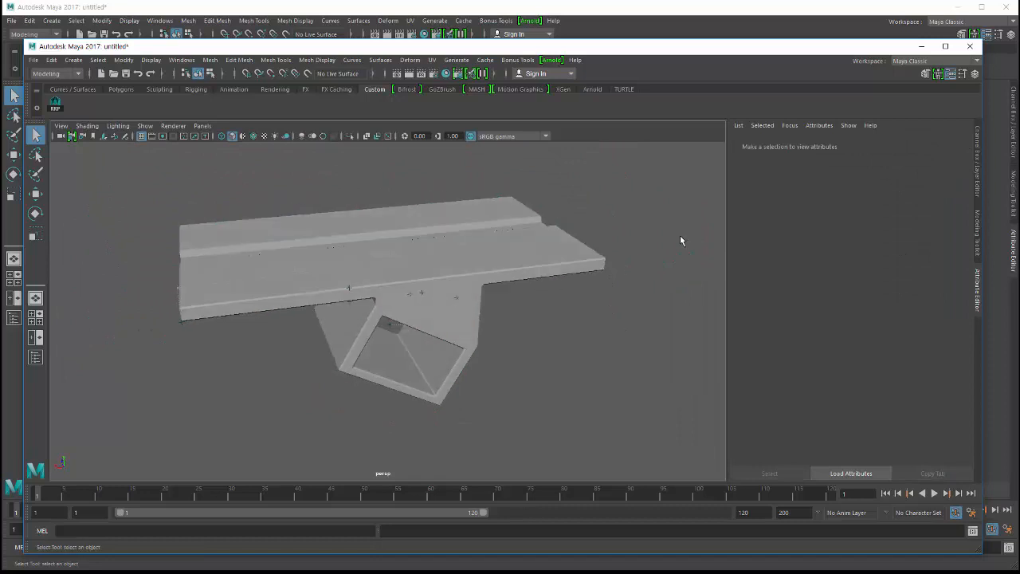
click(922, 49)
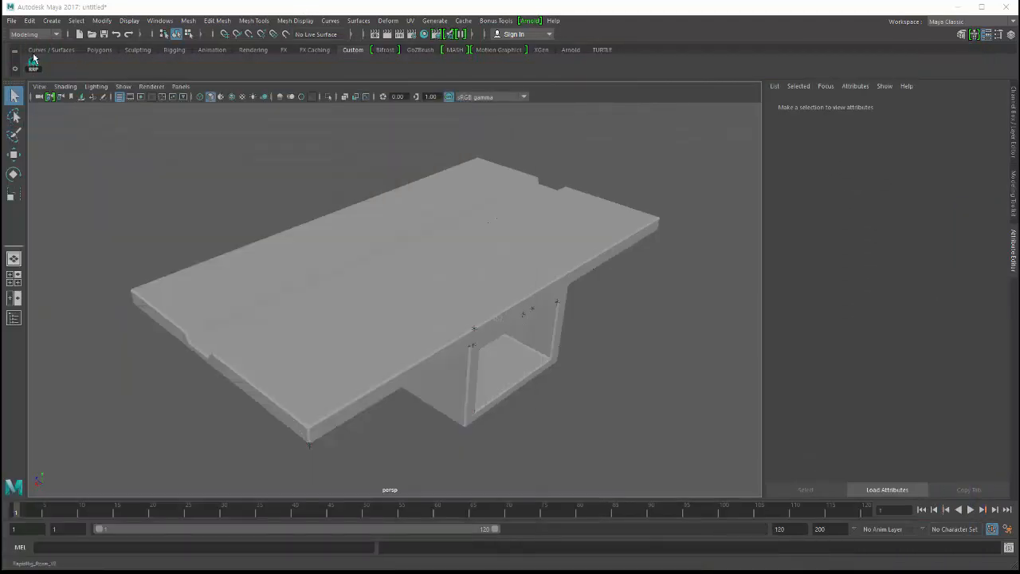
- Start a new scene without saving changes to the untitled one
click(12, 20)
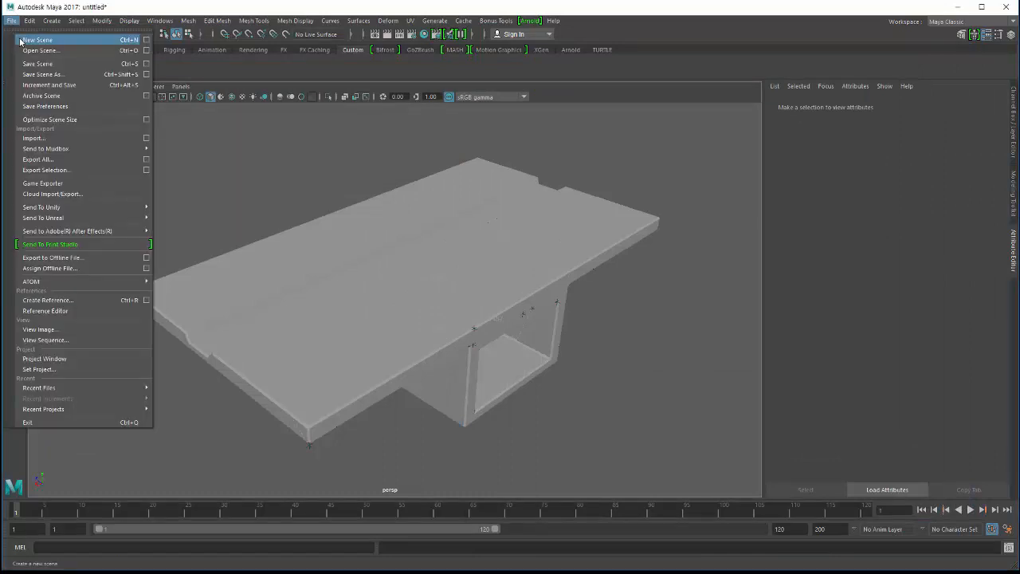
click(36, 40)
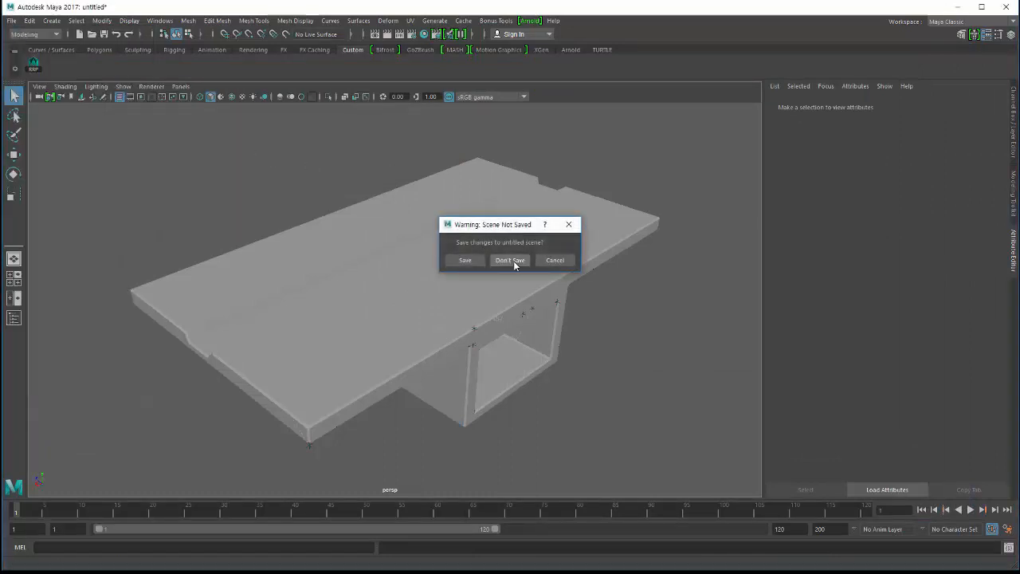
click(511, 261)
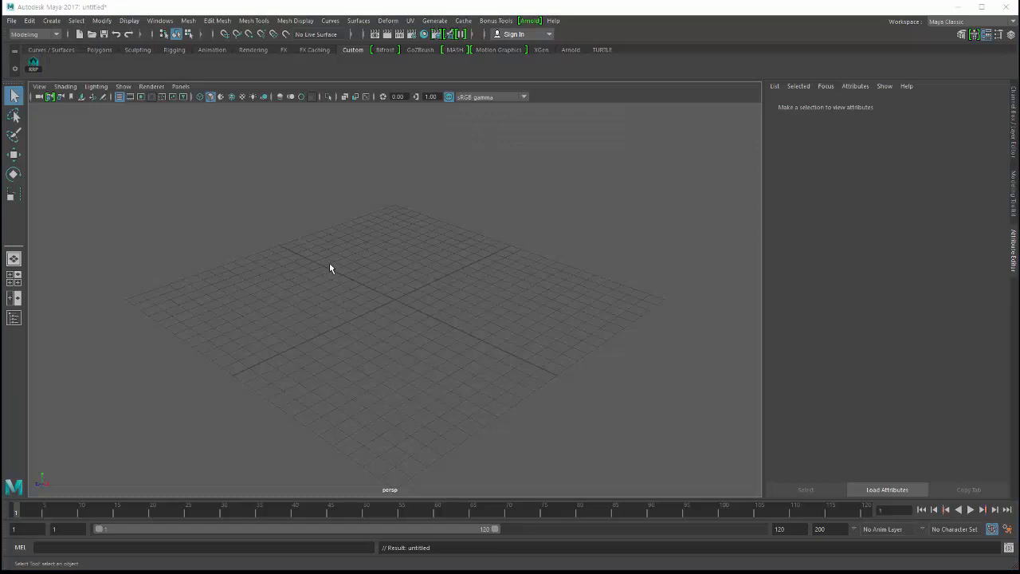
- Create a polygon cube and scale it freehand into a wide, thin rectangular slab
alt+drag(329, 268, 269, 235)
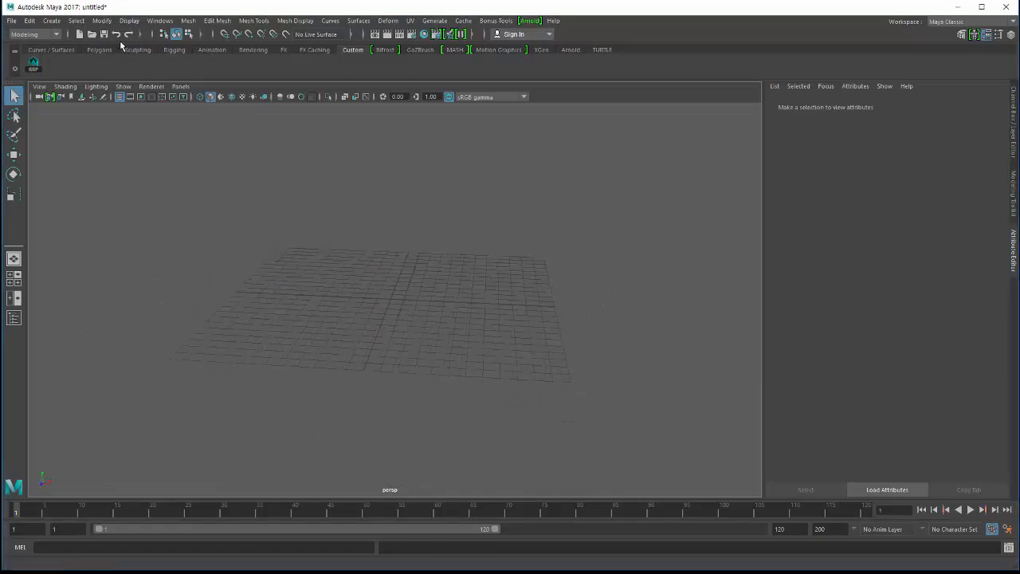
click(51, 21)
mouse_move(83, 58)
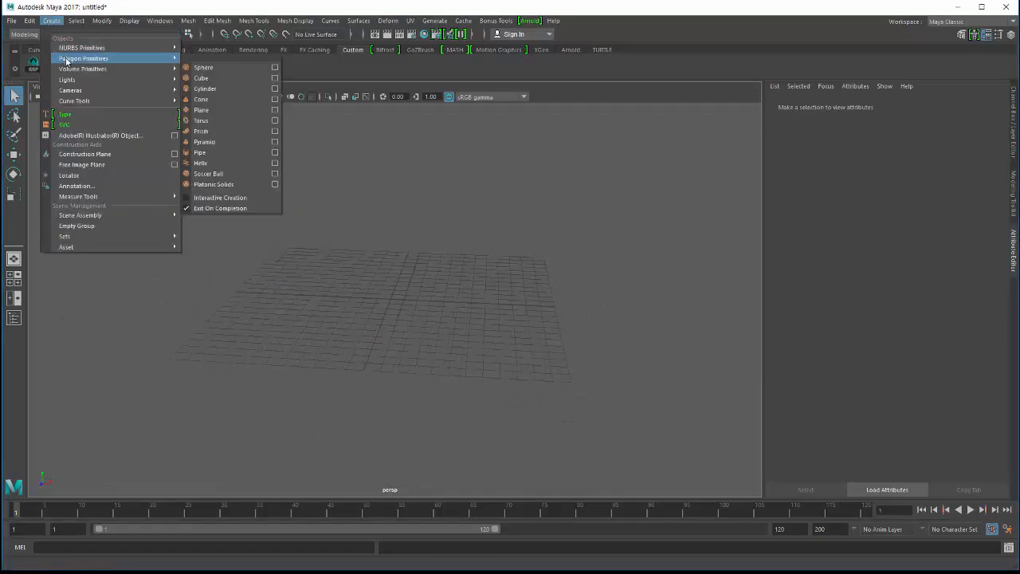
click(214, 79)
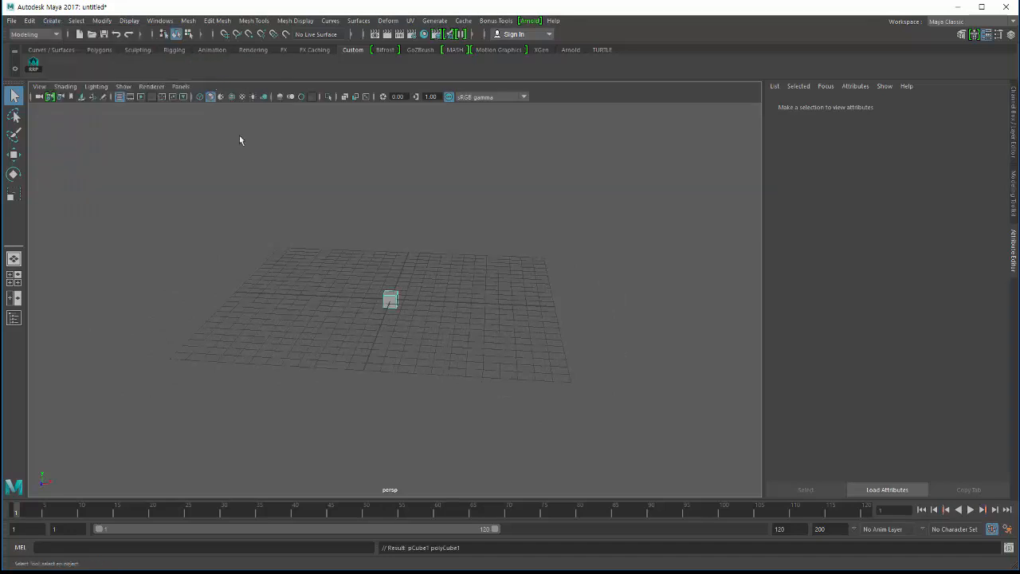
key(r)
drag(435, 302, 666, 335)
drag(448, 306, 218, 364)
drag(420, 317, 446, 326)
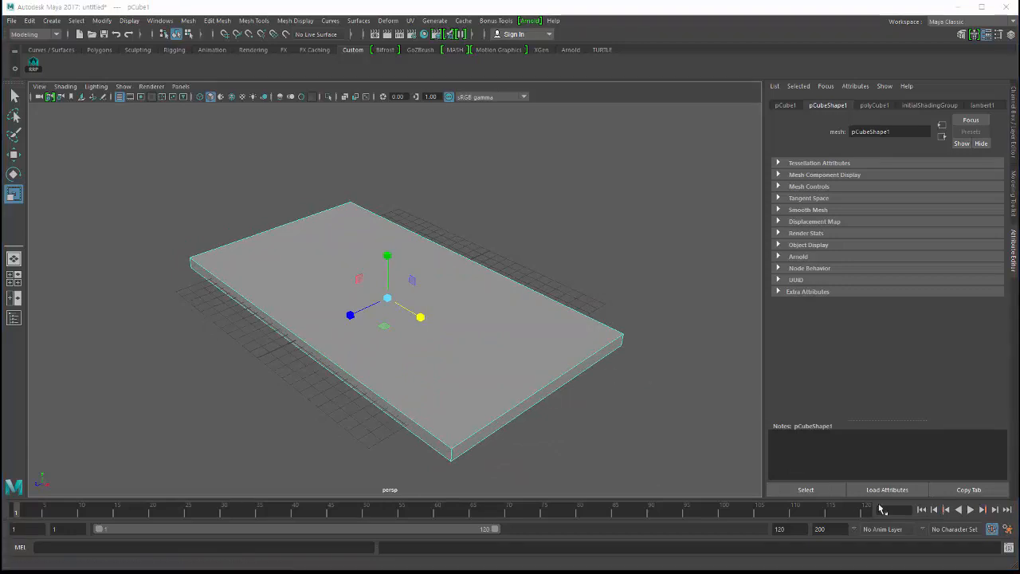
- Check the working units in the general Settings category of the preferences, and put the preferences window away
drag(287, 240, 420, 131)
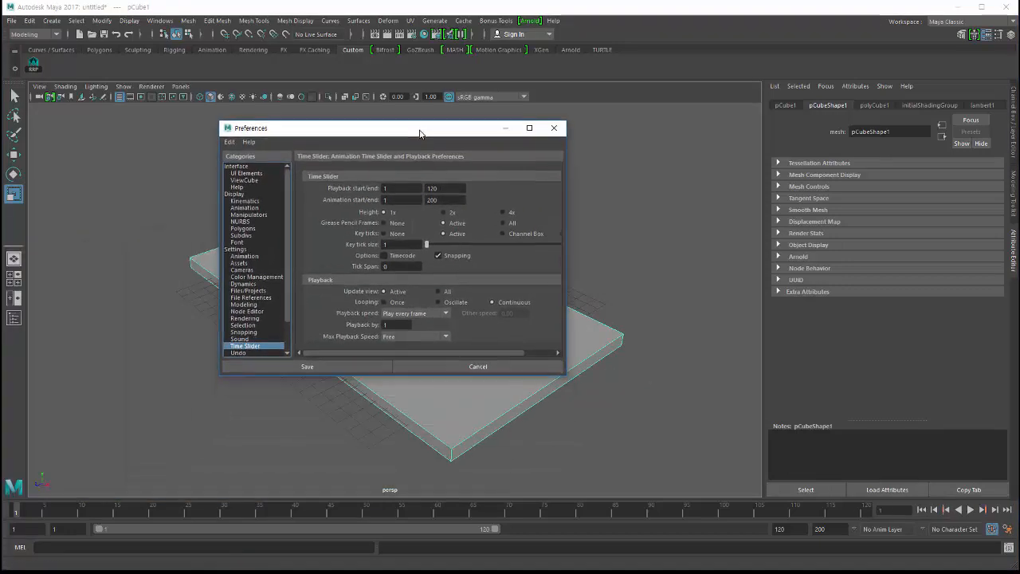
click(236, 249)
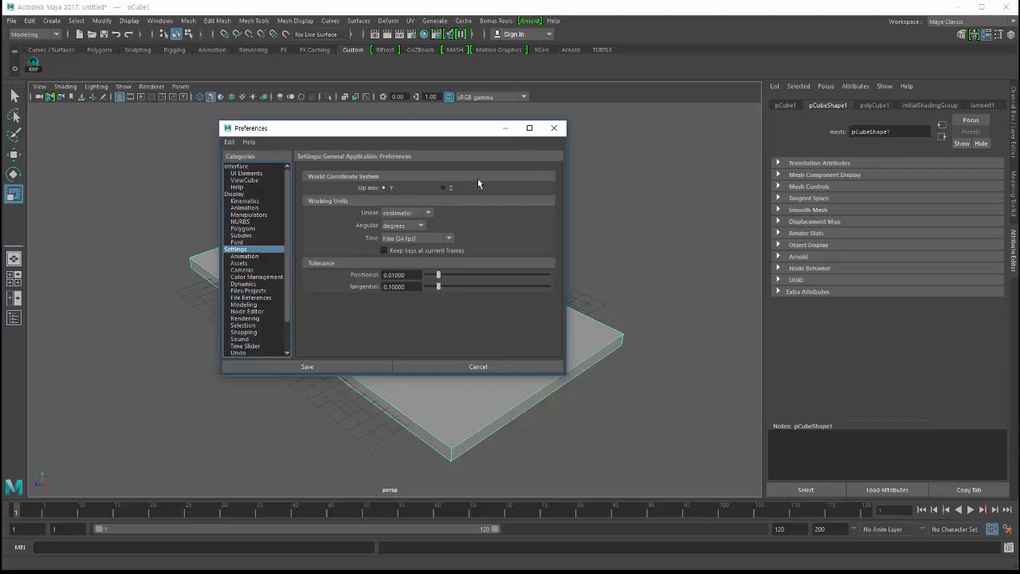
click(505, 128)
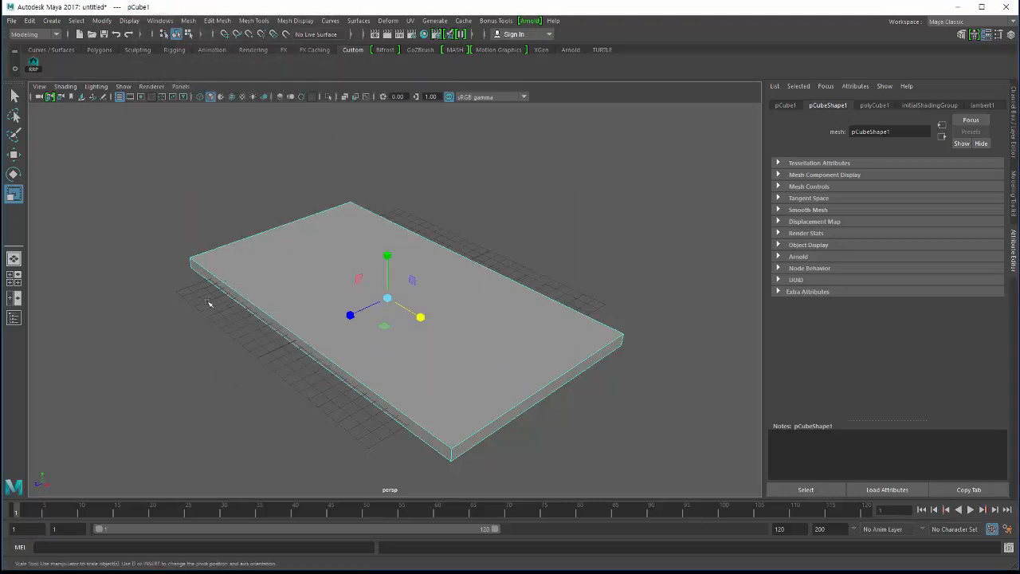
- Create a second polygon cube and scale it freehand in width, height and depth into a small box at the slab's centre
alt+drag(209, 303, 155, 342)
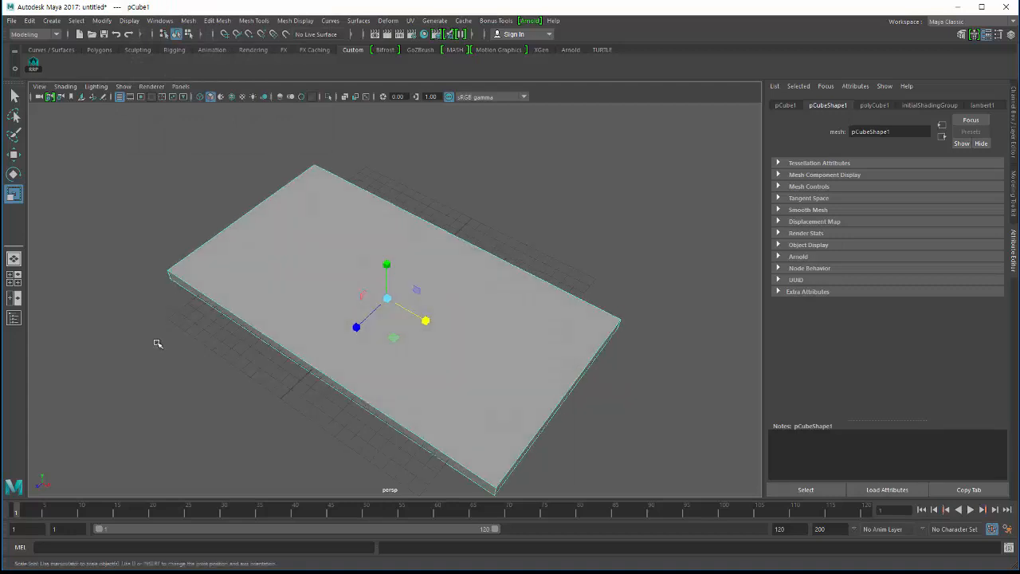
alt+right_drag(154, 342, 238, 322)
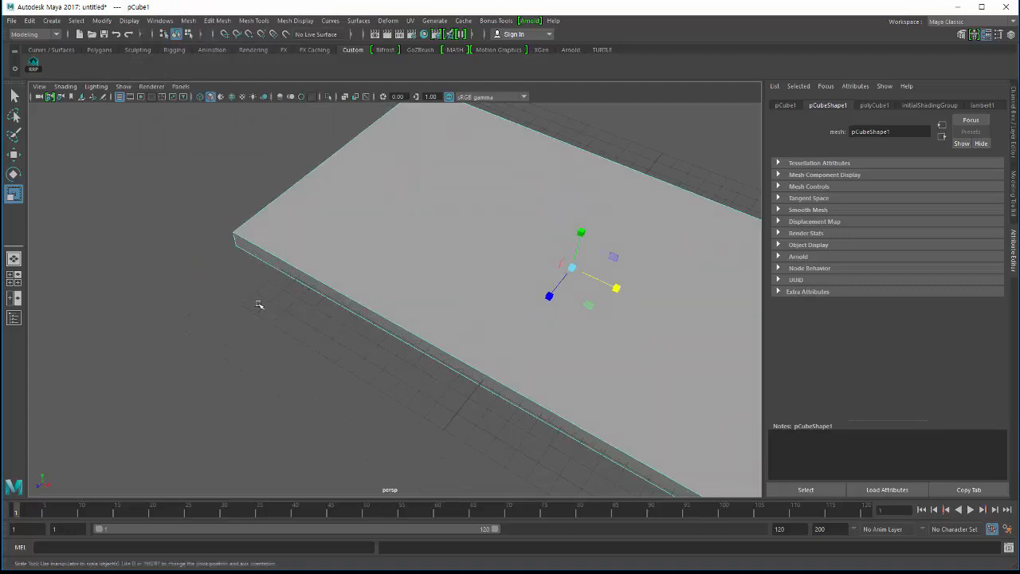
alt+right_drag(386, 331, 348, 298)
alt+drag(348, 298, 279, 310)
click(133, 173)
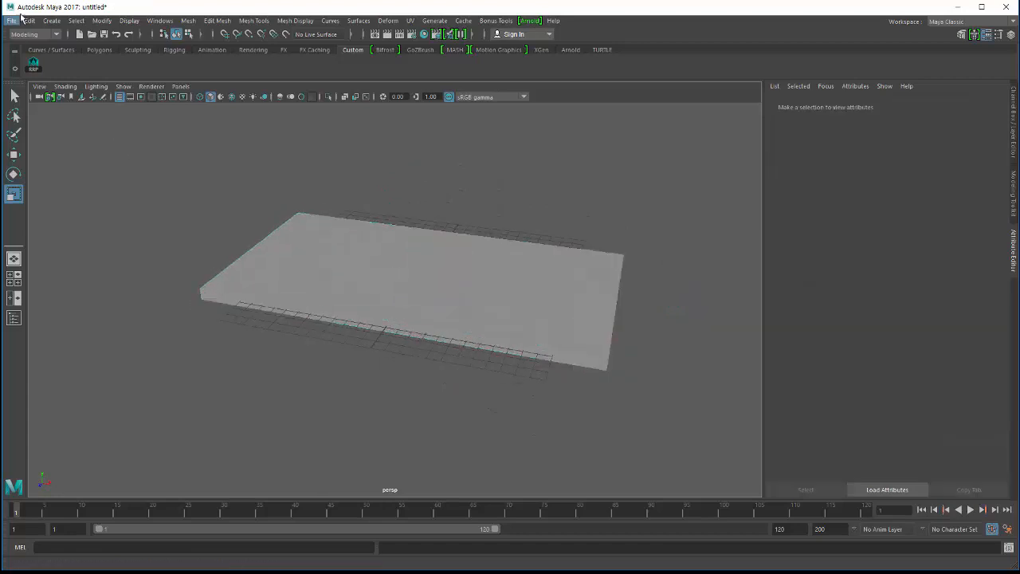
click(51, 21)
mouse_move(83, 58)
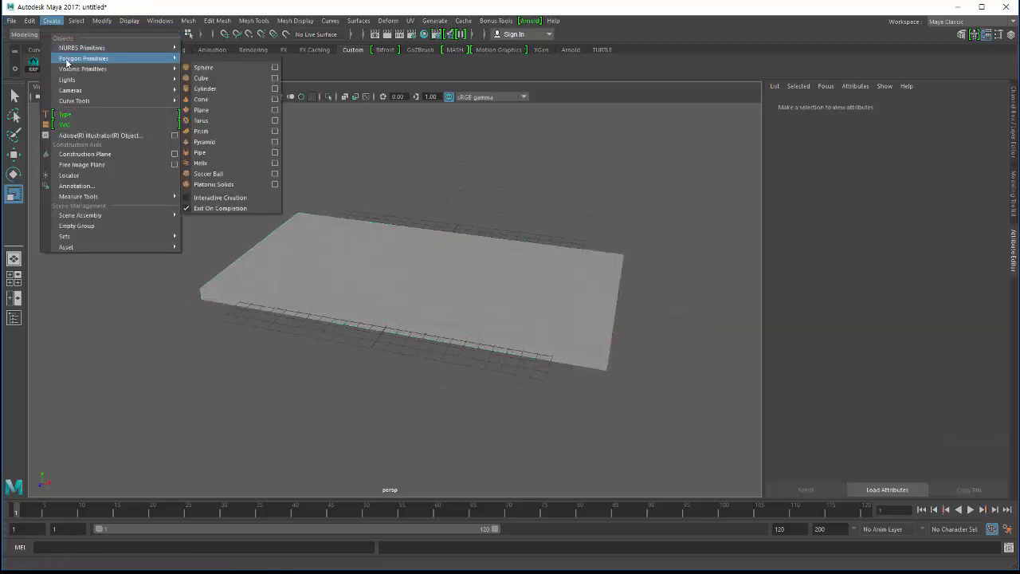
click(231, 81)
alt+drag(285, 255, 288, 244)
drag(421, 278, 690, 306)
drag(421, 233, 423, 102)
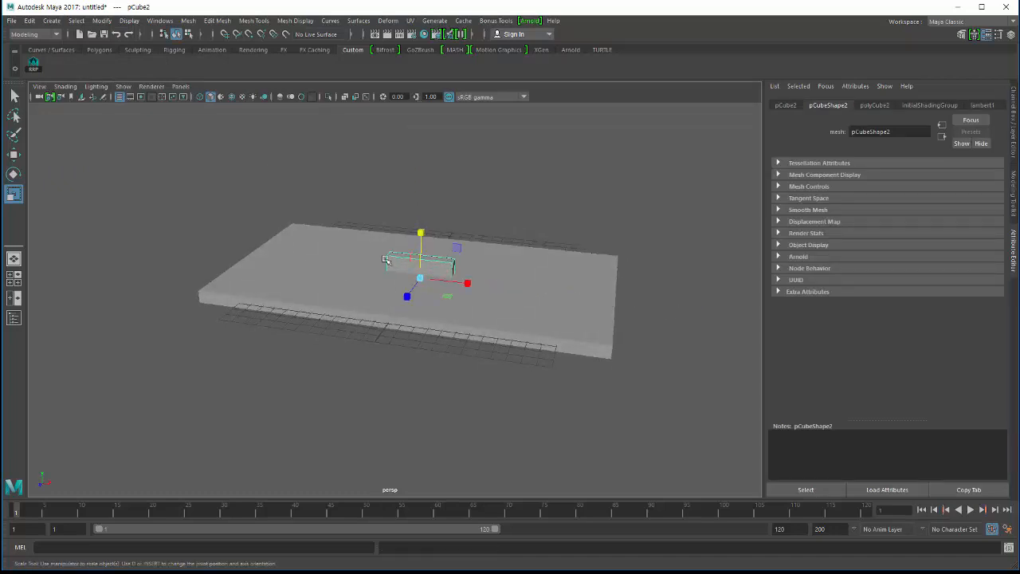
alt+drag(355, 282, 290, 285)
drag(403, 300, 94, 389)
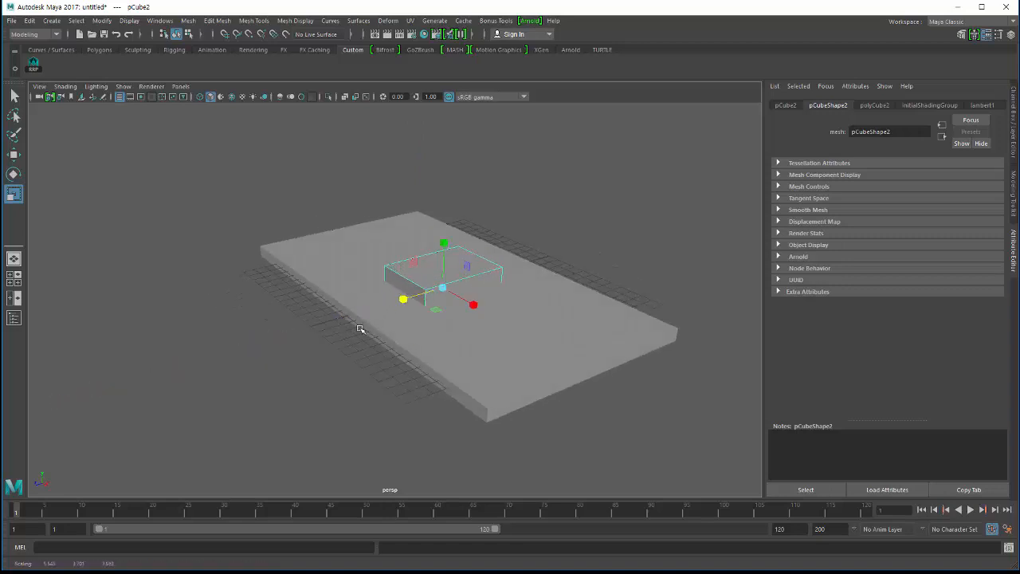
- Move the small box down beneath the slab and shift it along its depth under the slab's underside
key(w)
drag(444, 242, 444, 279)
alt+drag(402, 316, 381, 239)
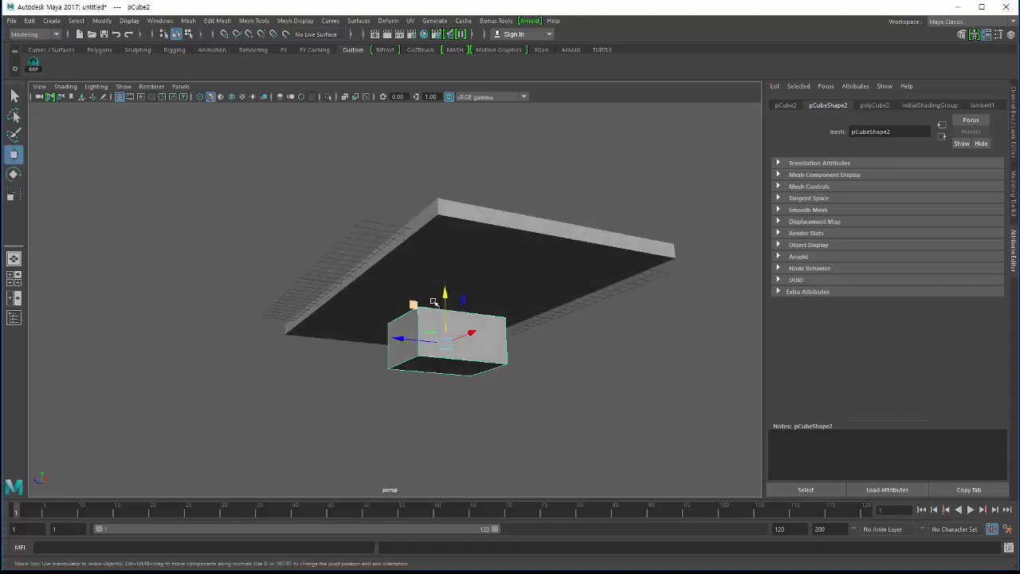
drag(433, 301, 440, 278)
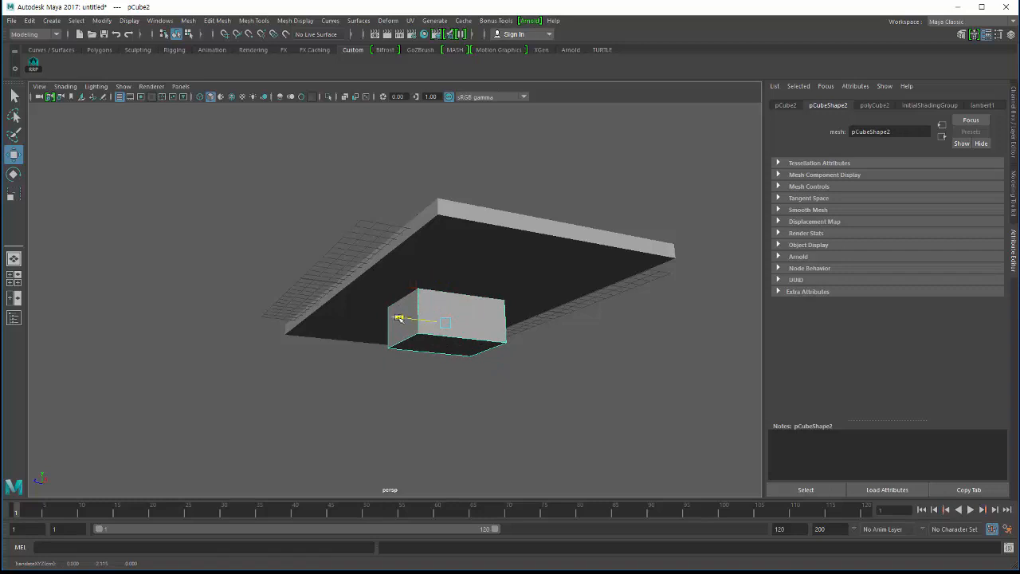
drag(399, 318, 453, 327)
- Adjust the height of the box under the slab freehand with the Scale tool and deselect it
click(285, 410)
click(404, 338)
key(r)
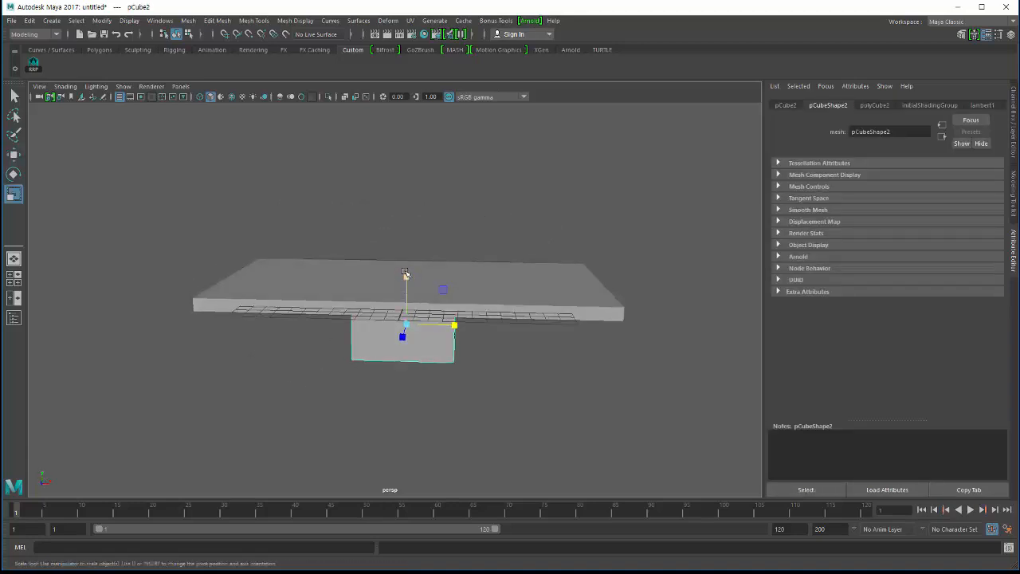
mouse_move(405, 274)
mouse_down()
mouse_move(362, 270)
mouse_move(401, 274)
mouse_up()
key(w)
click(245, 375)
- Select the large slab, display its transform channel values, and open its Scale Z for editing
alt+drag(249, 377, 317, 442)
click(311, 309)
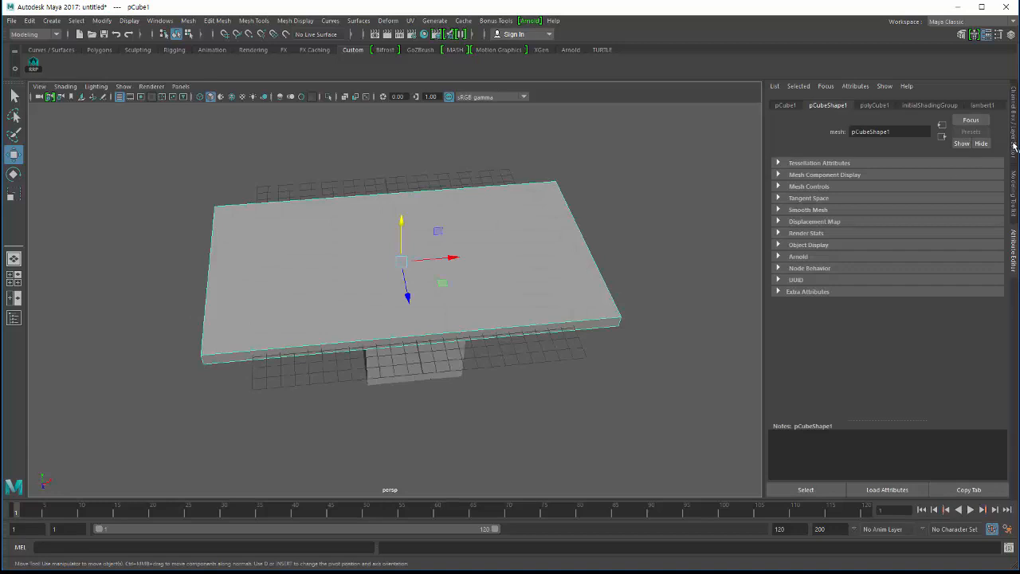
click(1014, 146)
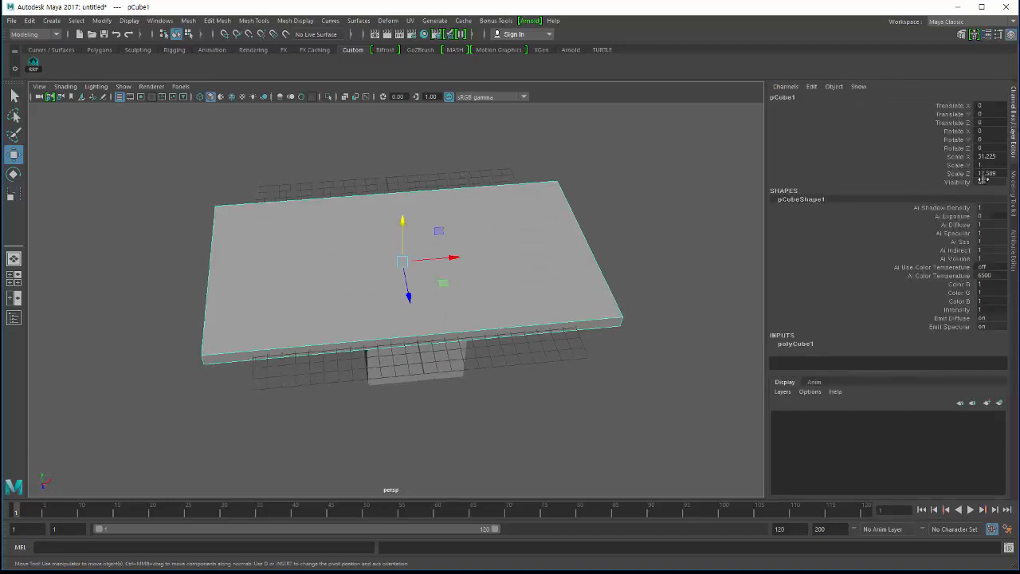
click(961, 173)
double_click(993, 174)
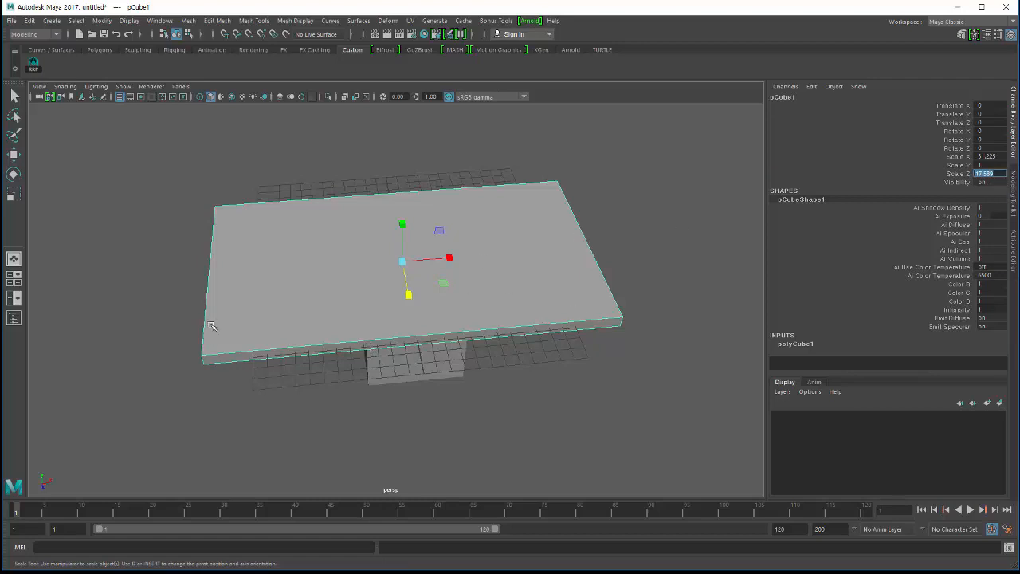
alt+drag(284, 328, 192, 332)
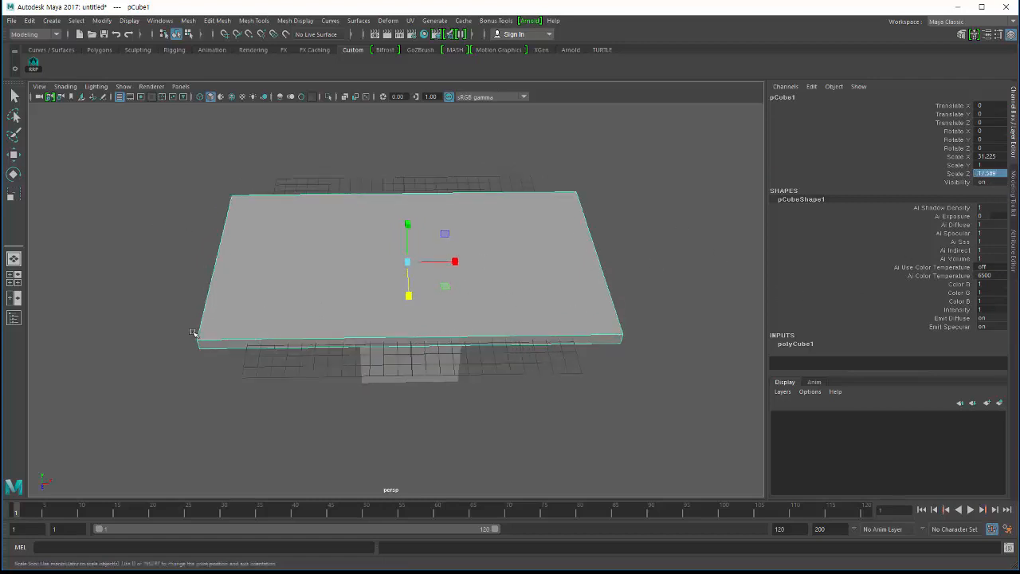
- Try a Scale Z of 15 on the slab and undo it
double_click(995, 174)
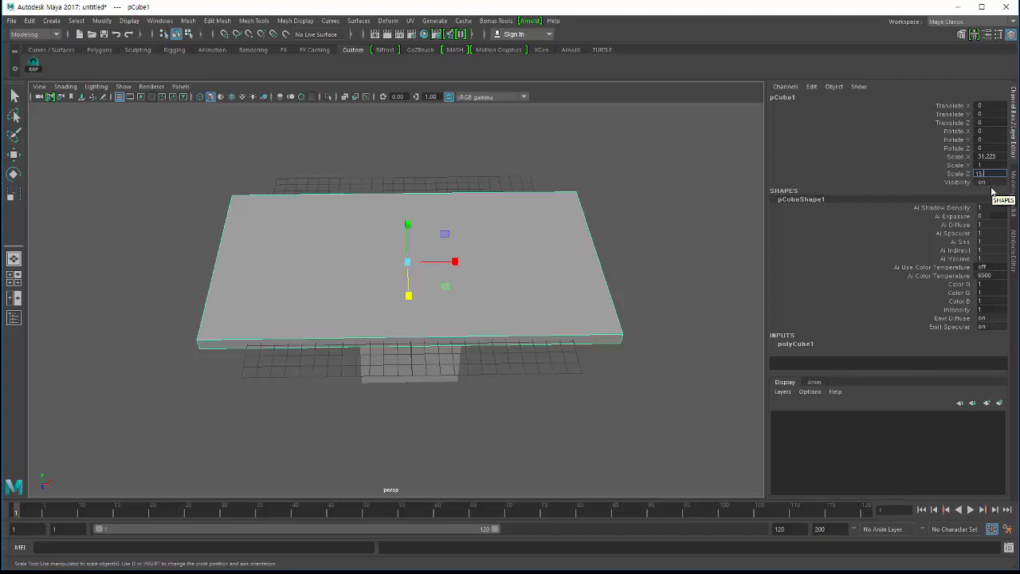
key(Return)
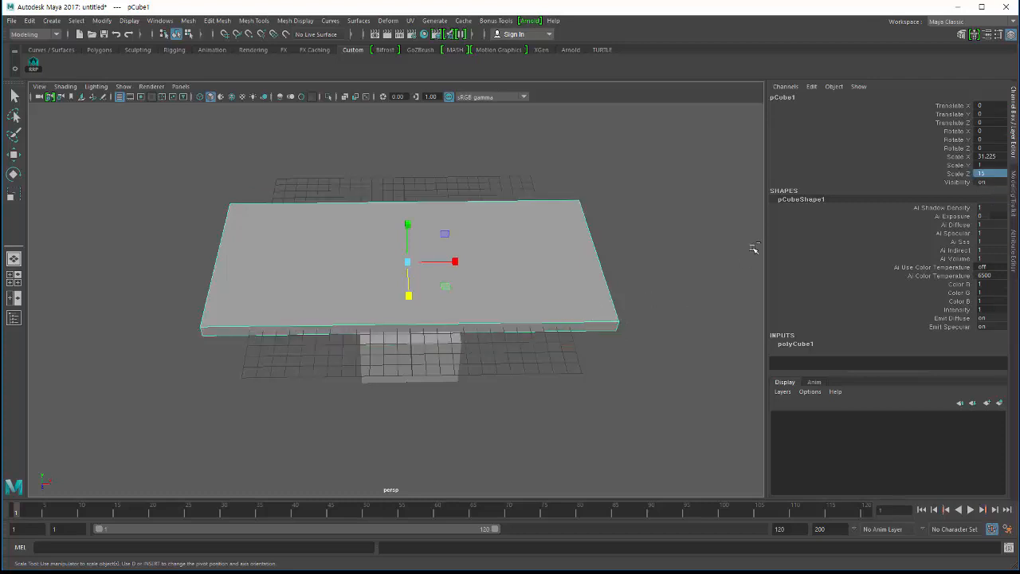
key(ctrl+z)
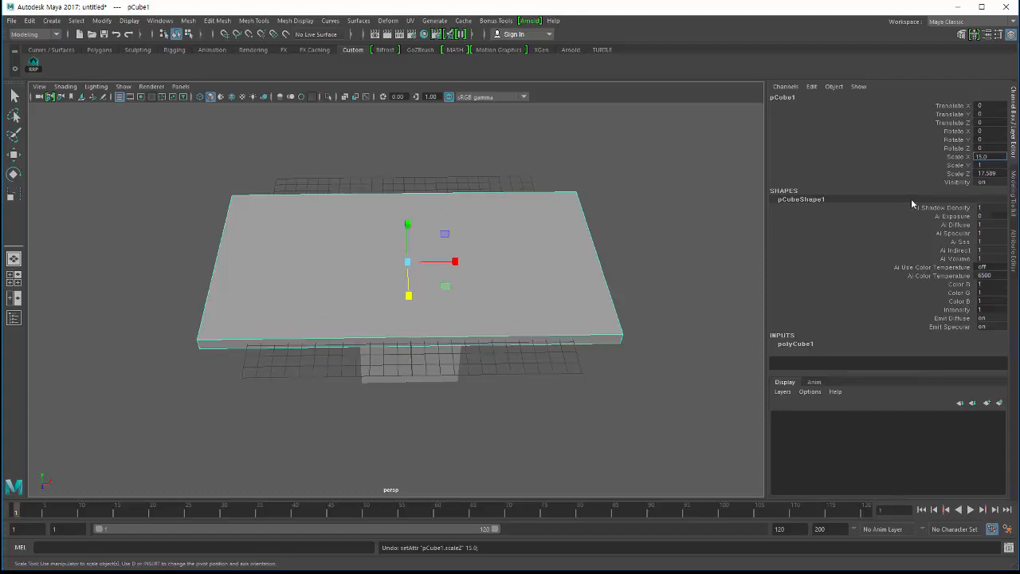
- Set the slab's Scale X to 15 and check its proportions against the box beneath it
key(Return)
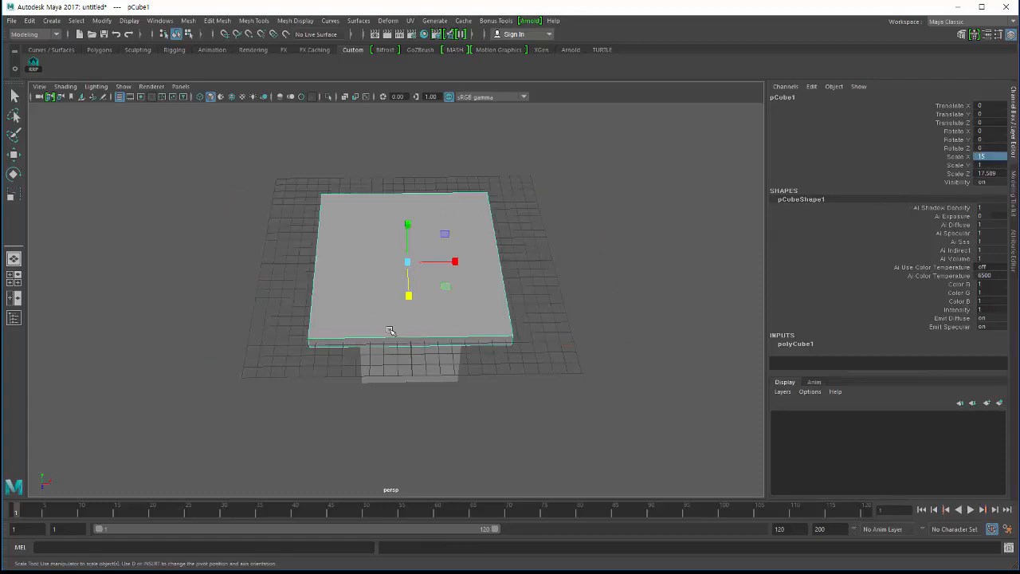
mouse_move(369, 335)
alt+mouse_down()
mouse_move(368, 303)
mouse_move(365, 340)
alt+mouse_up()
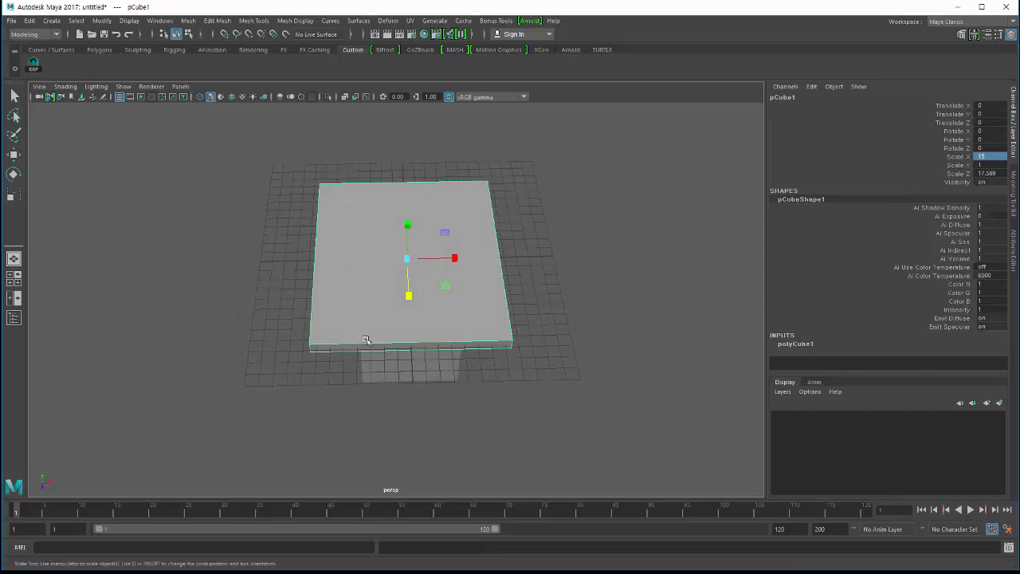
double_click(990, 157)
alt+drag(414, 303, 293, 251)
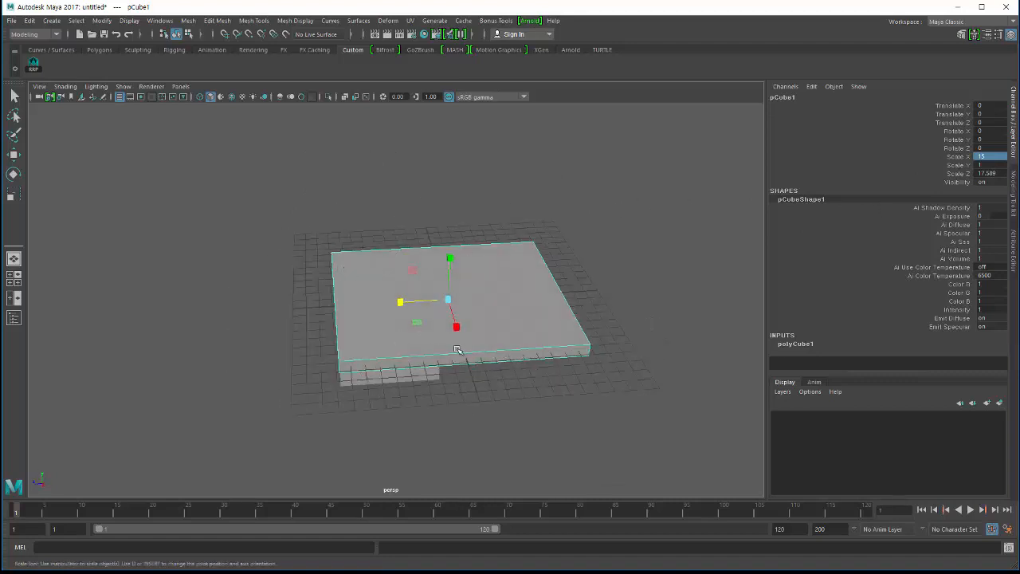
alt+drag(457, 349, 487, 343)
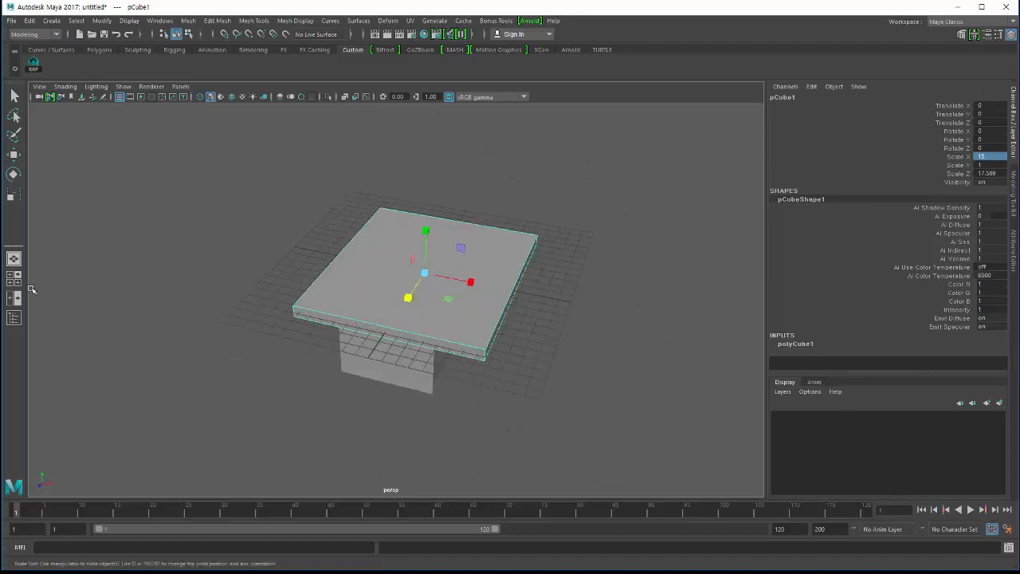
- Try a Scale Z of 80 on the slab, undo it, and set Scale Z to 8 instead
double_click(993, 174)
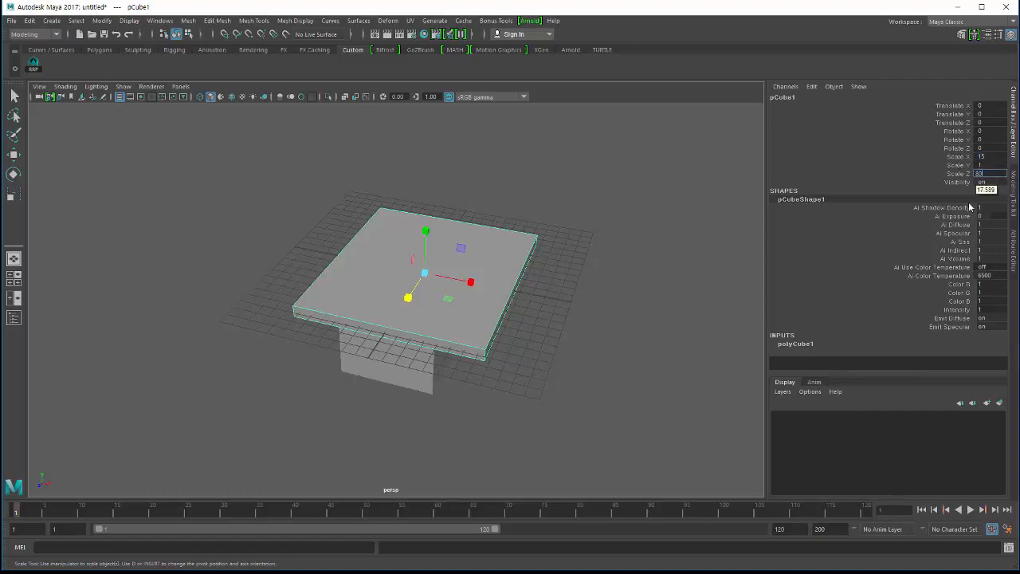
text(80)
key(Return)
key(ctrl+z)
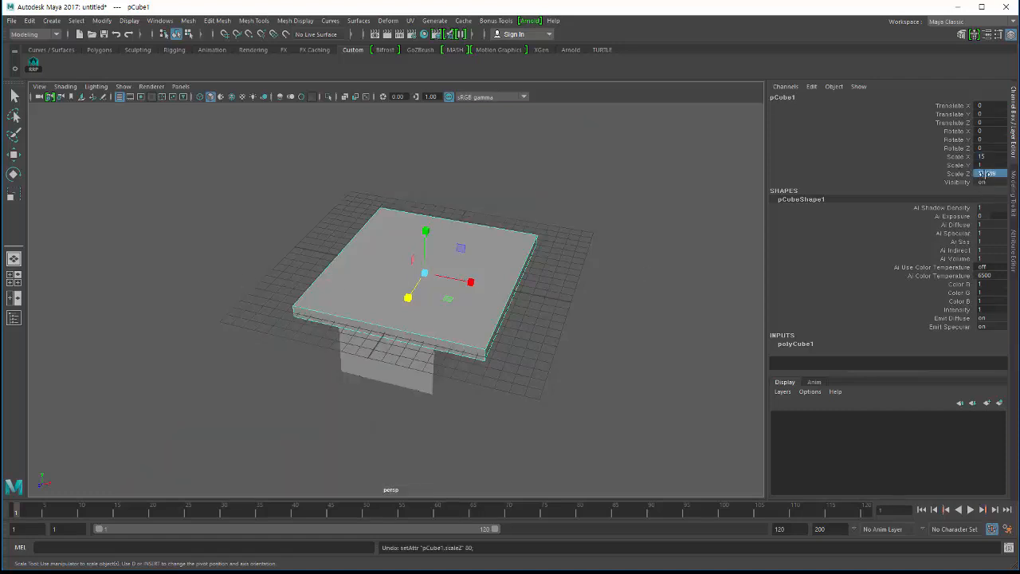
key(Return)
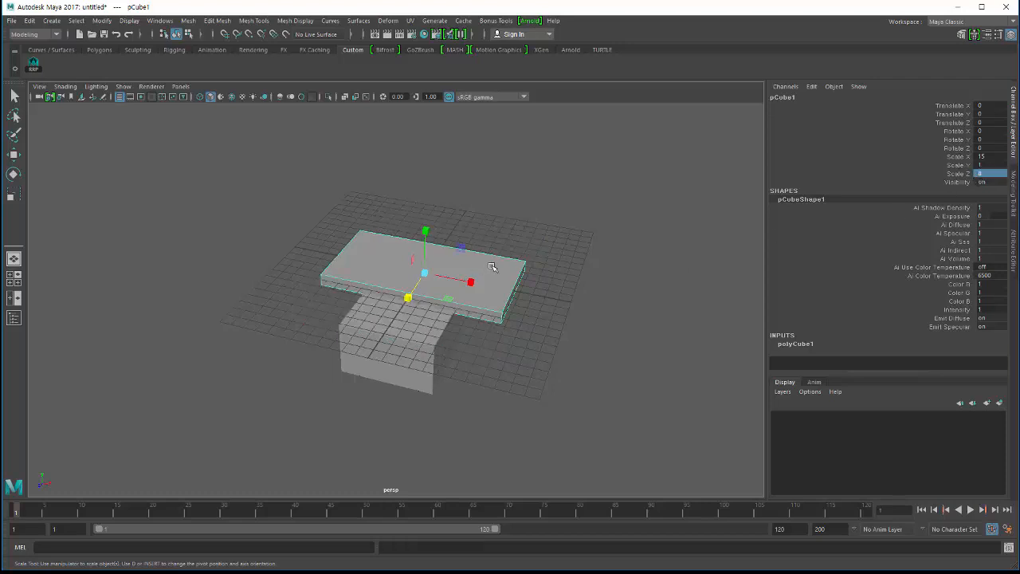
alt+drag(492, 267, 516, 326)
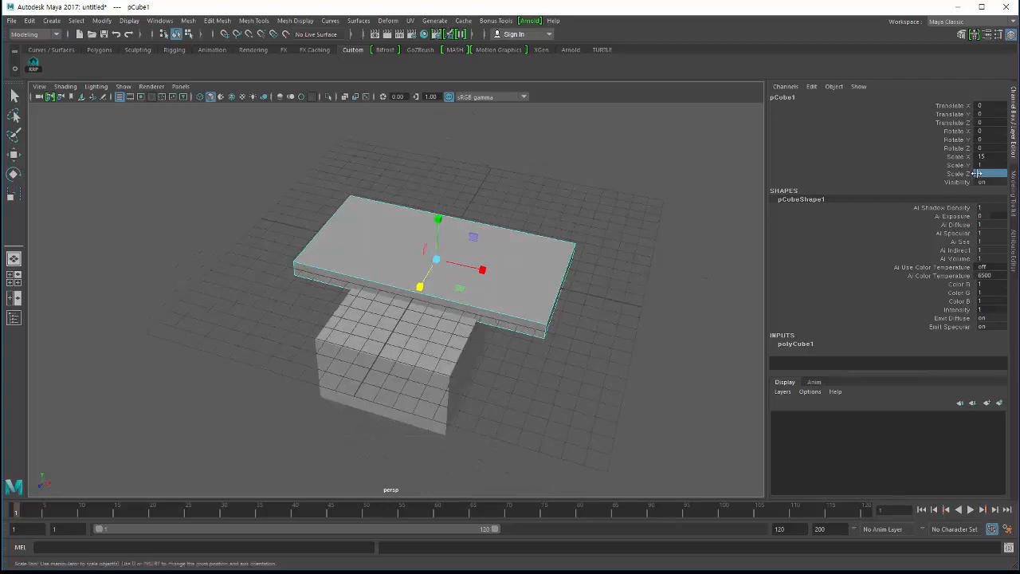
- Measure the slab's long front edge with the Distance Tool, snapping to its two upper corner vertices
click(52, 20)
mouse_move(80, 197)
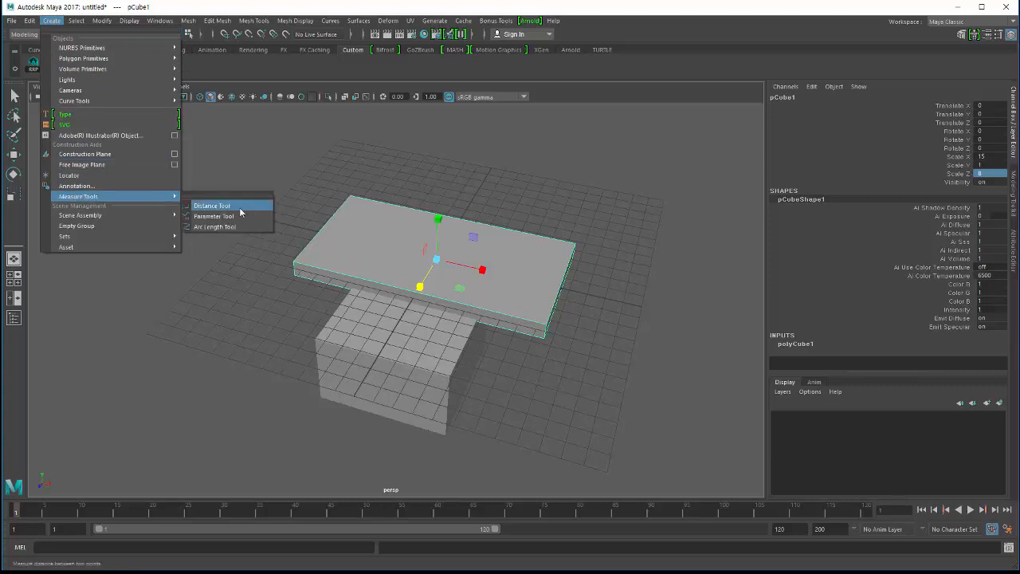
click(212, 206)
key(v)
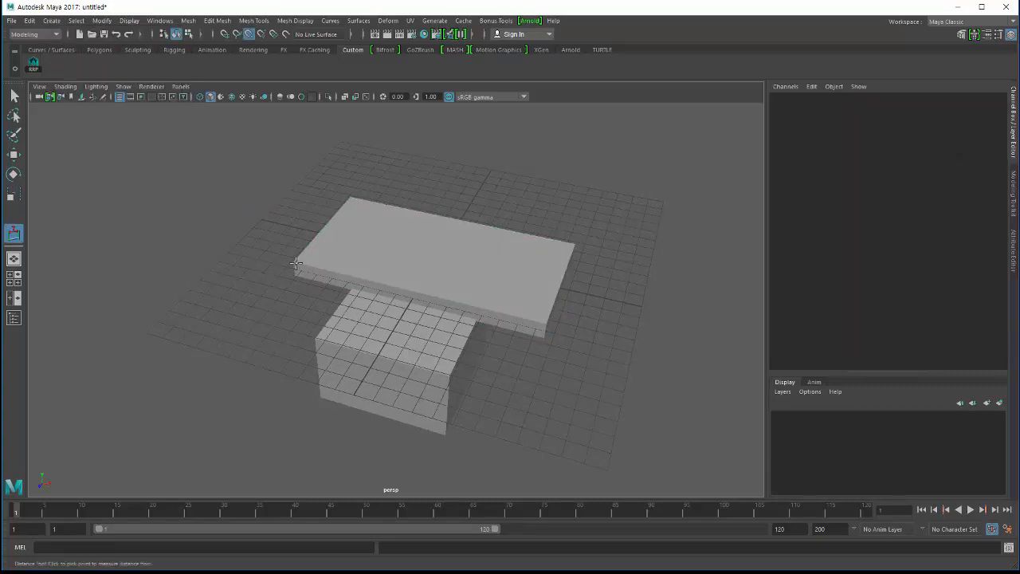
click(293, 264)
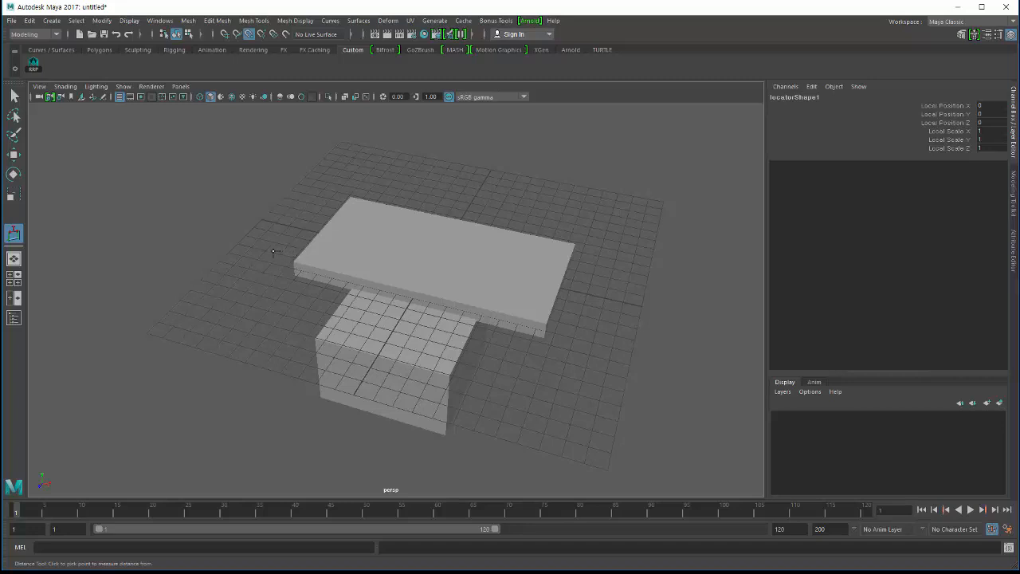
click(545, 323)
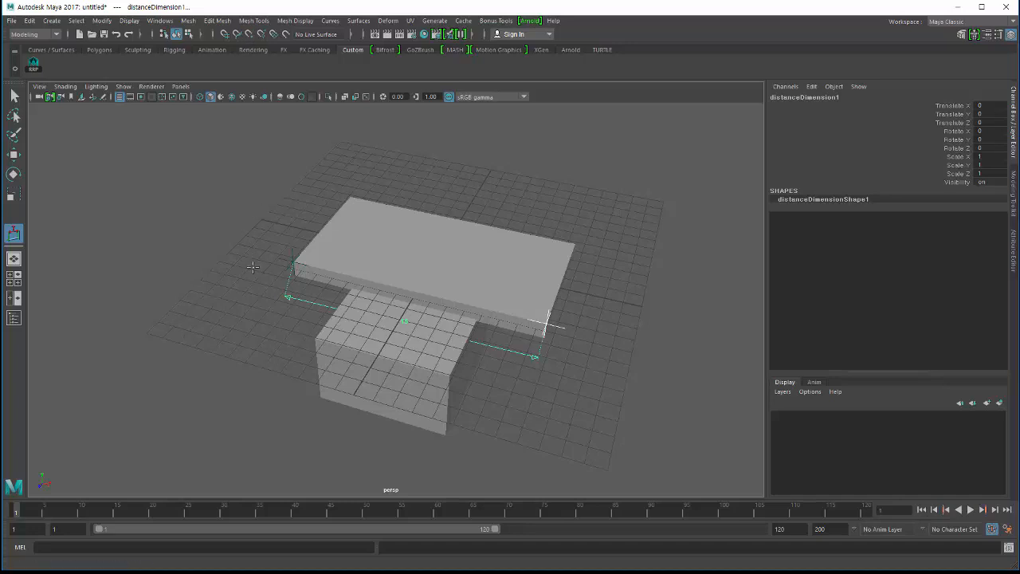
alt+drag(255, 265, 416, 311)
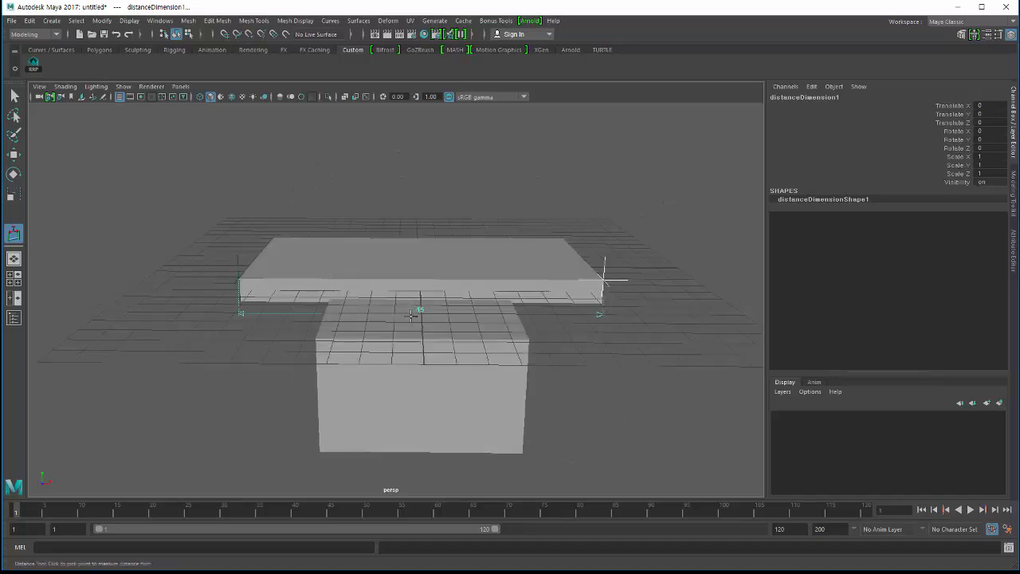
alt+drag(267, 327, 329, 348)
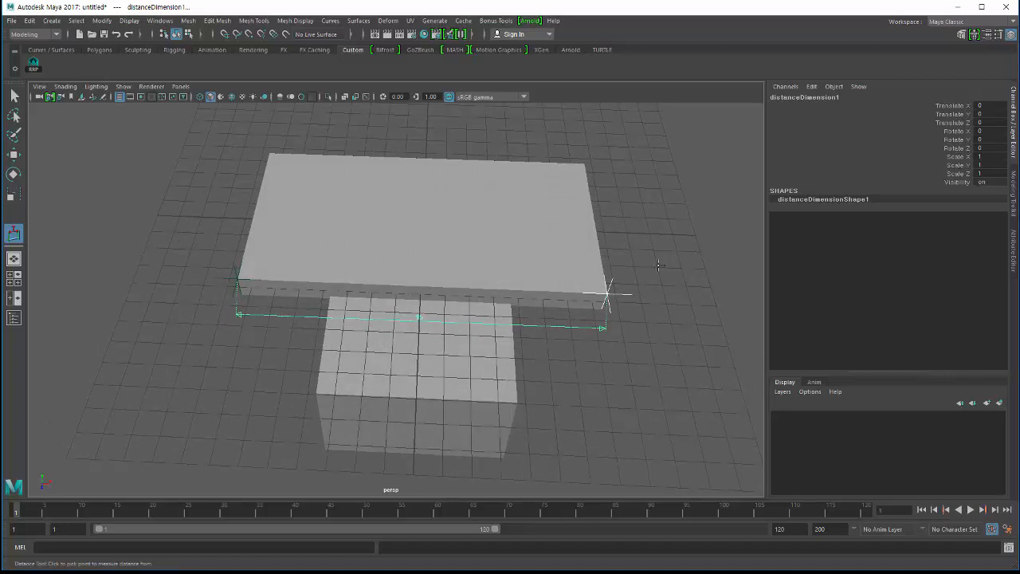
key(q)
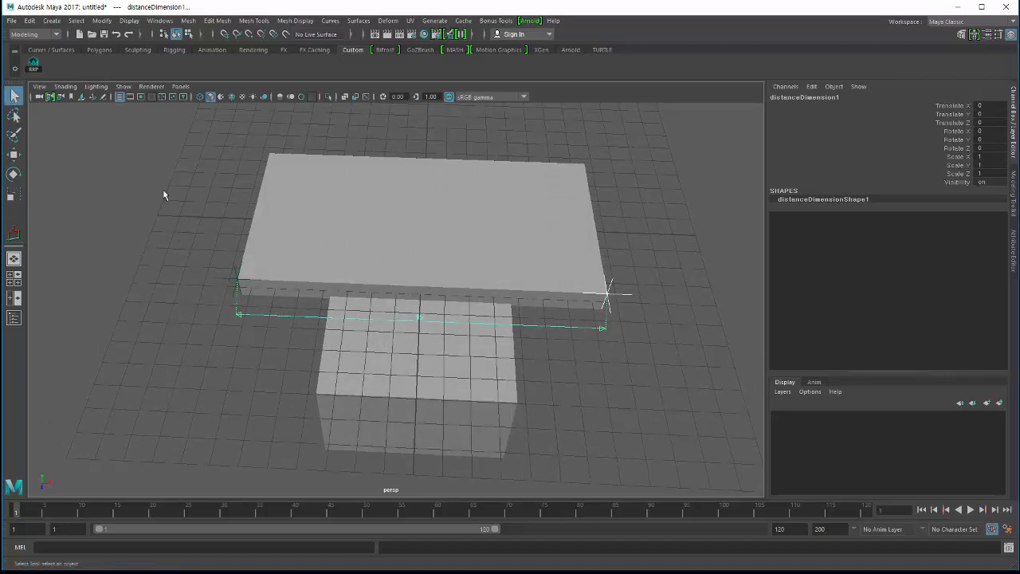
- Set the slab's Scale X to 150 and its Scale Z to 80
click(316, 217)
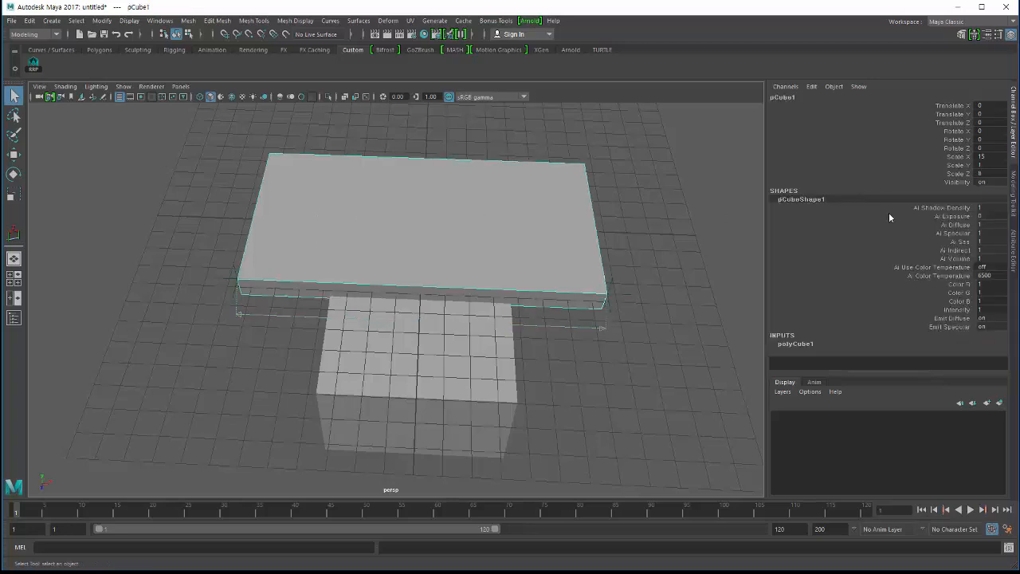
double_click(983, 157)
text(150)
key(Return)
double_click(980, 172)
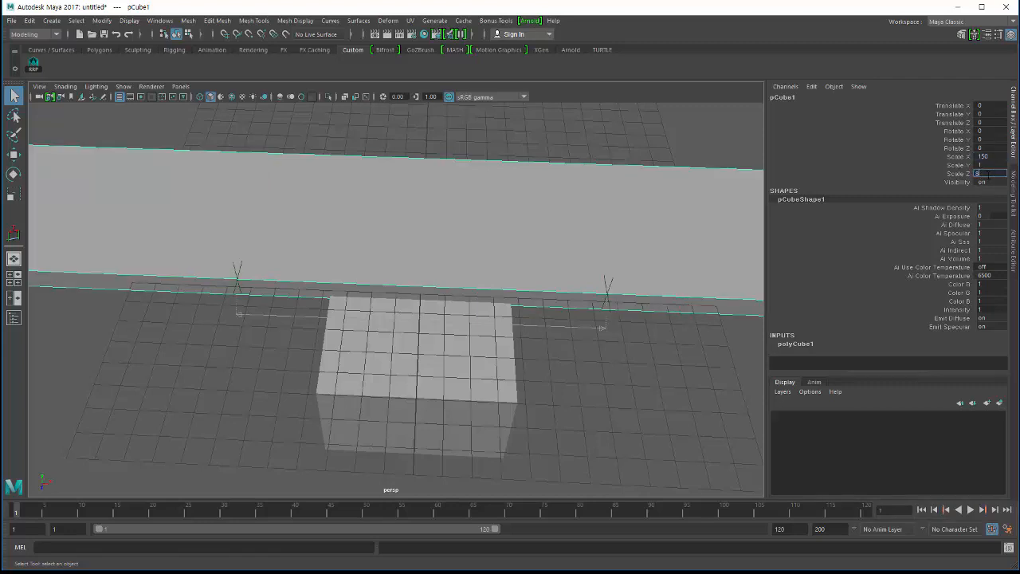
key(Return)
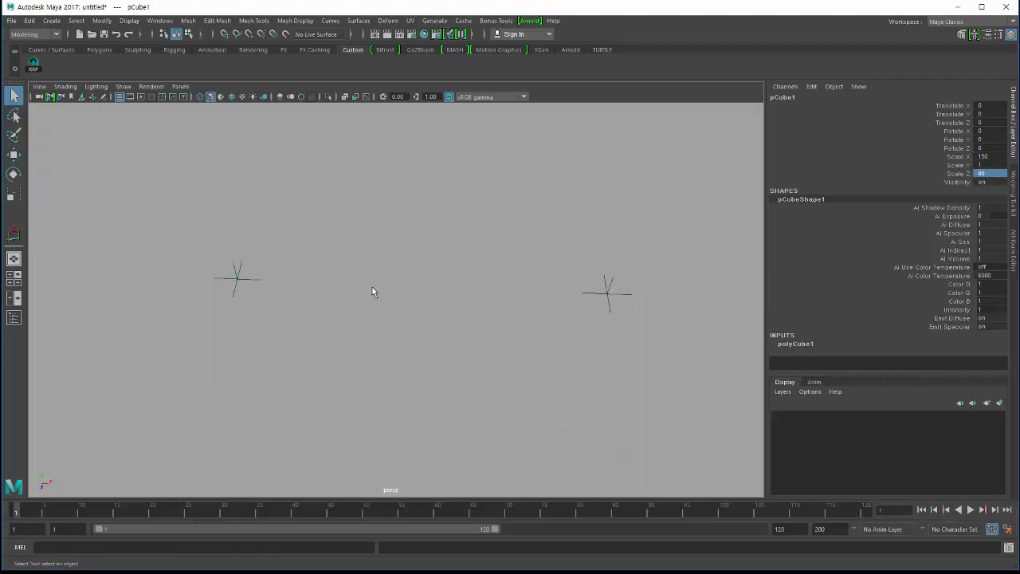
scroll(246, 239, down, 10)
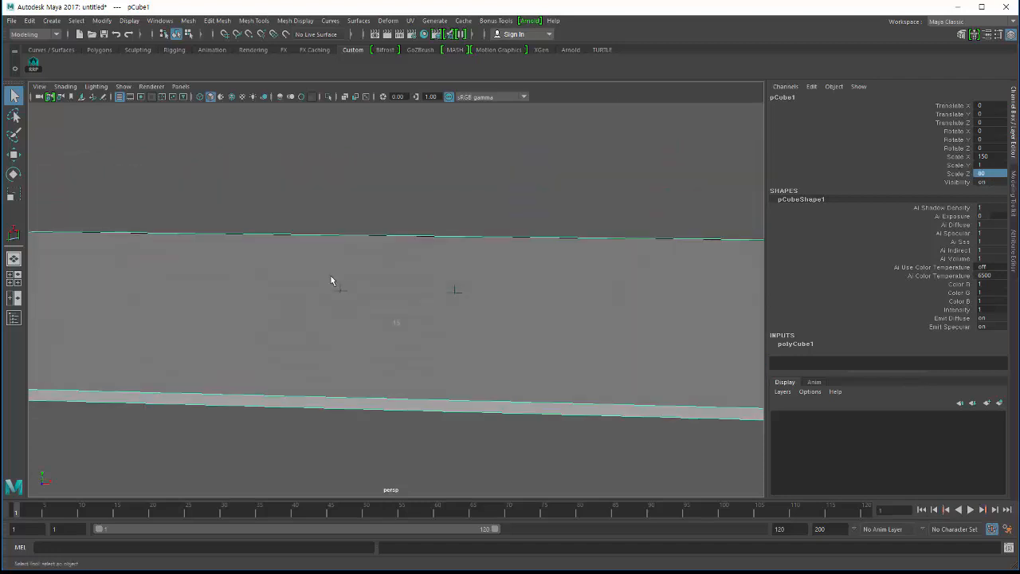
- Snap the two locators of the length measurement onto the slab's upper front corners
click(339, 287)
scroll(178, 273, down, 5)
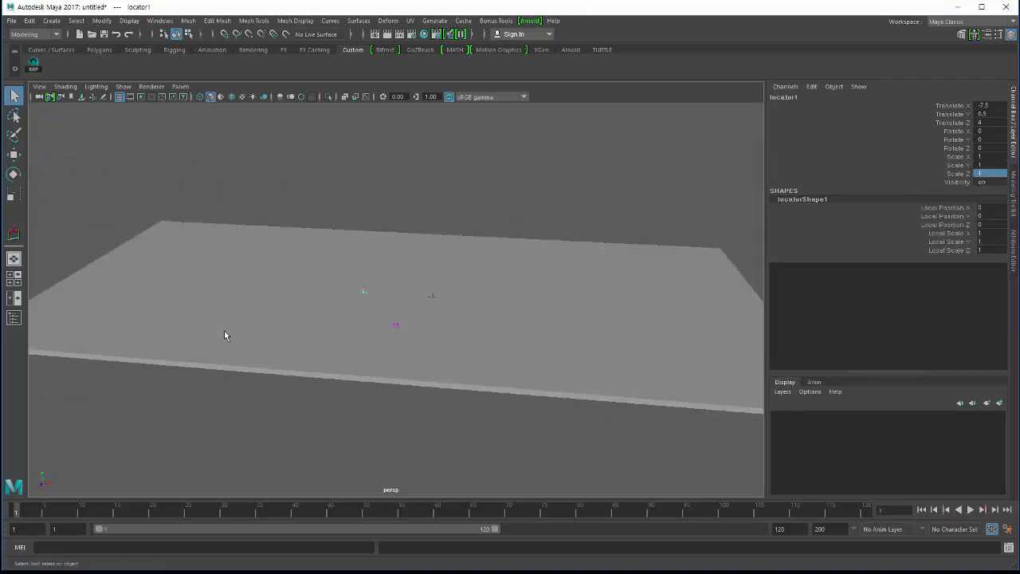
scroll(224, 330, down, 4)
key(w)
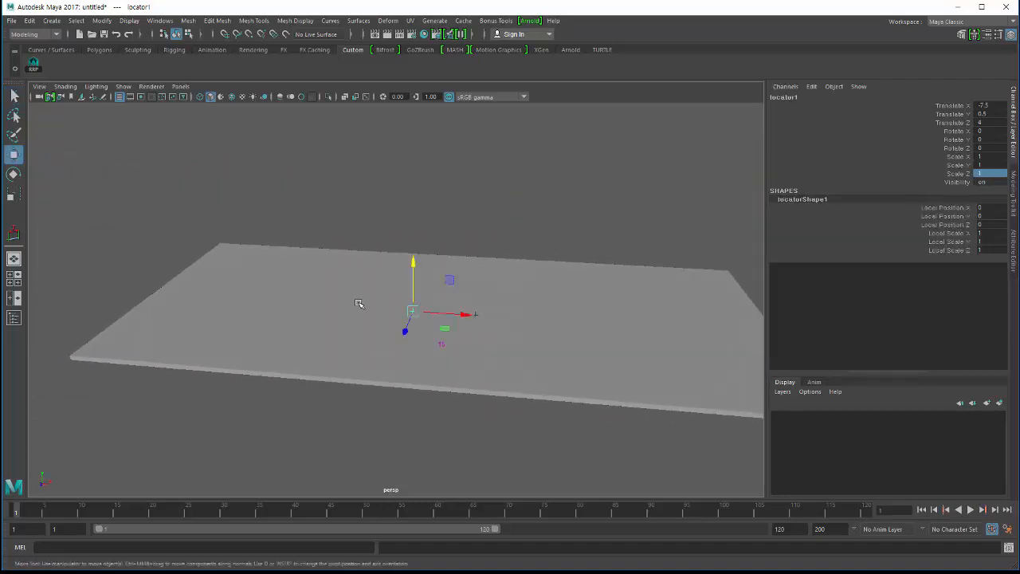
drag(412, 312, 474, 314)
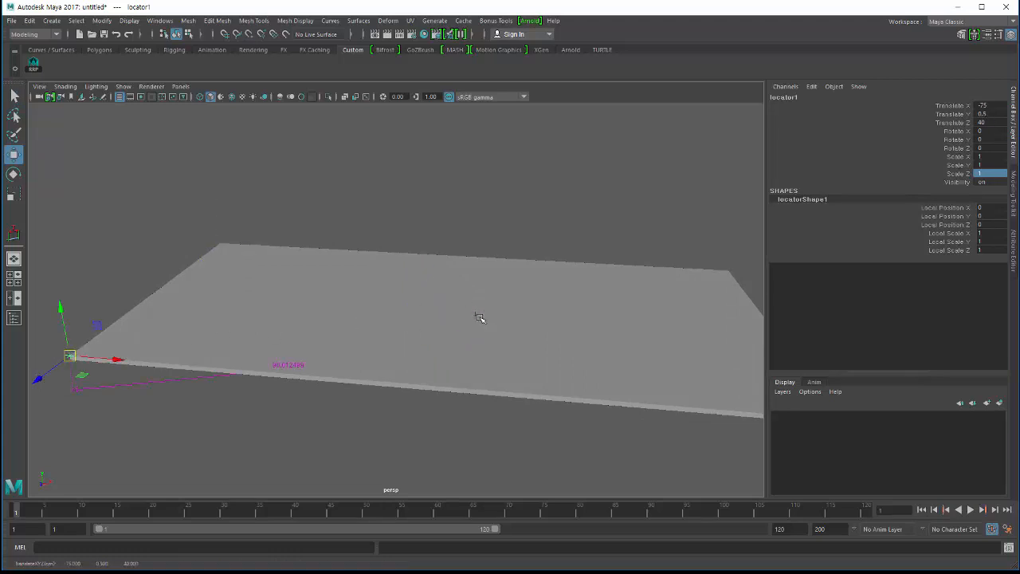
key(ctrl+d)
middle_click(475, 318)
scroll(387, 317, down, 4)
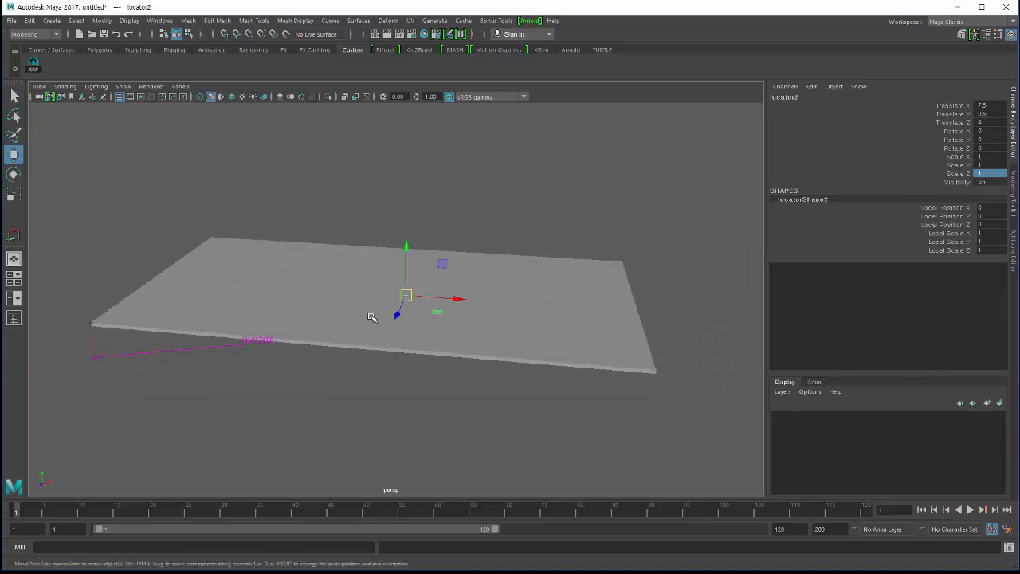
drag(406, 295, 655, 371)
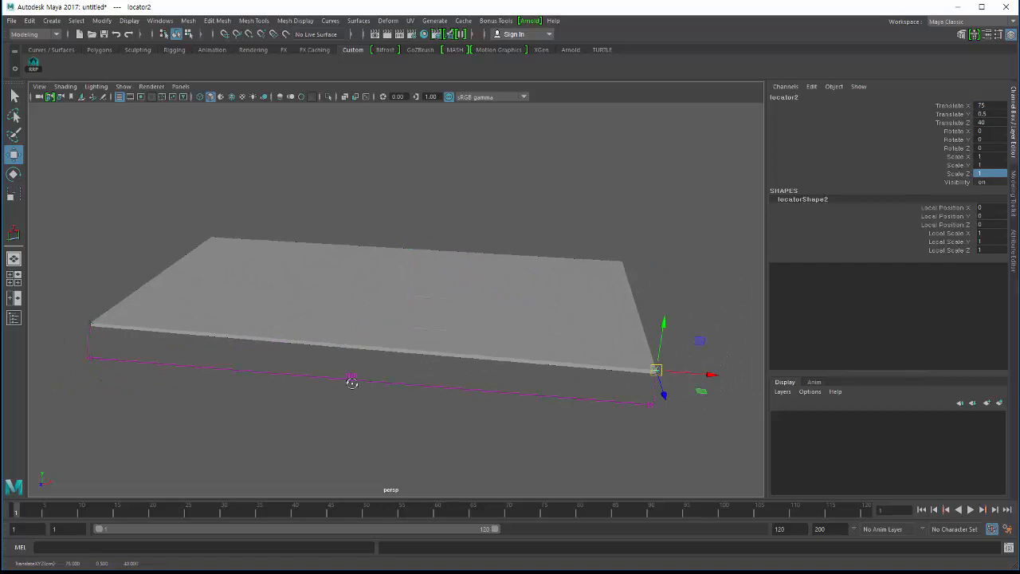
- Measure the slab's short side edge with the Distance Tool, point-snapping to its two upper corners
alt+drag(352, 384, 387, 292)
click(330, 354)
click(52, 20)
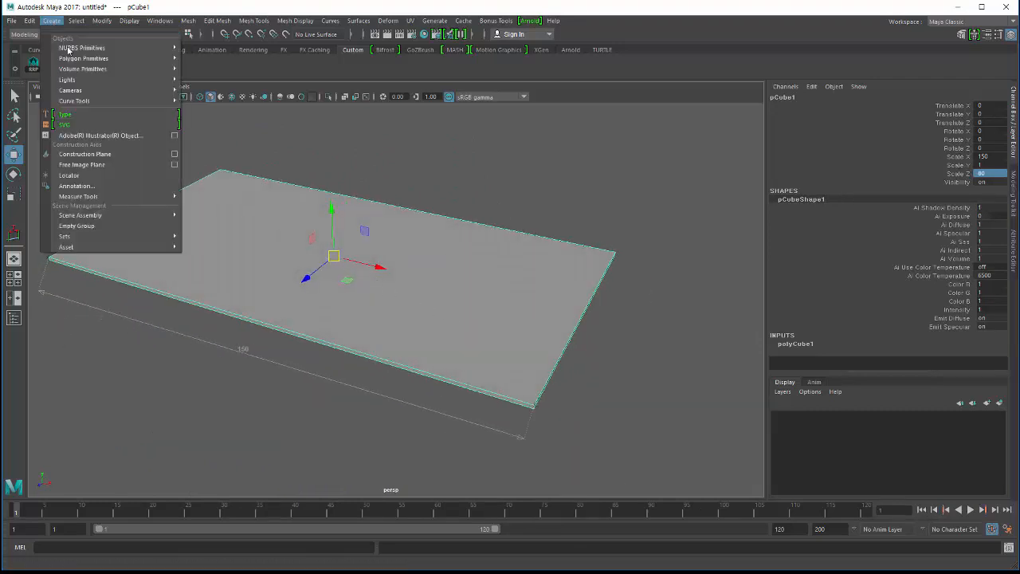
mouse_move(144, 196)
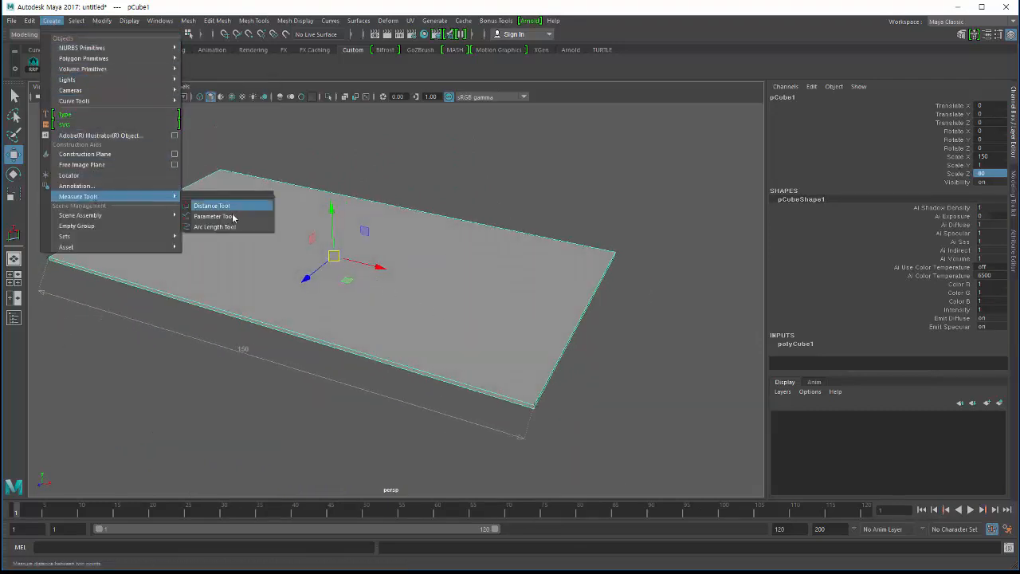
click(223, 210)
alt+drag(409, 316, 387, 319)
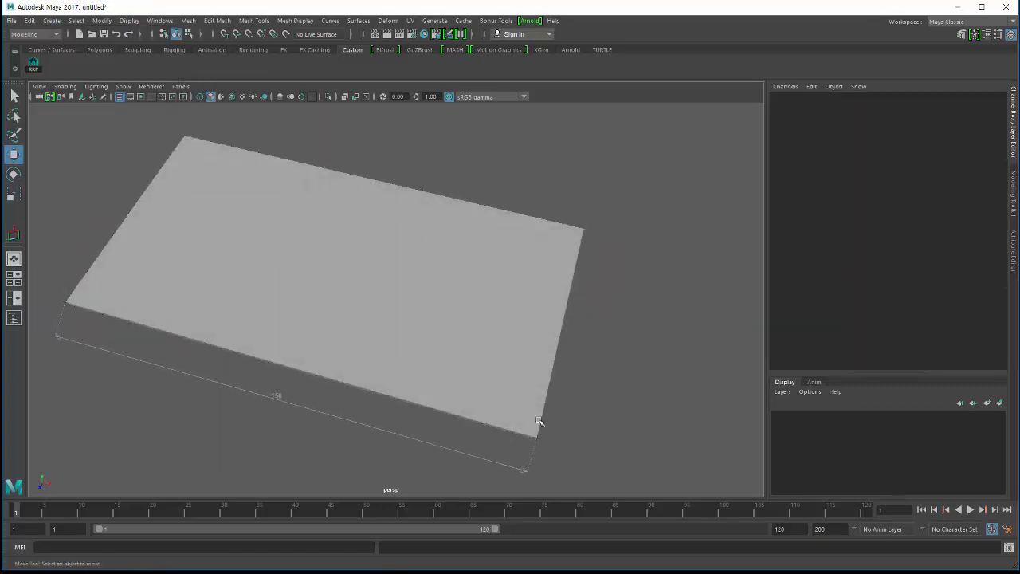
click(52, 22)
mouse_move(154, 197)
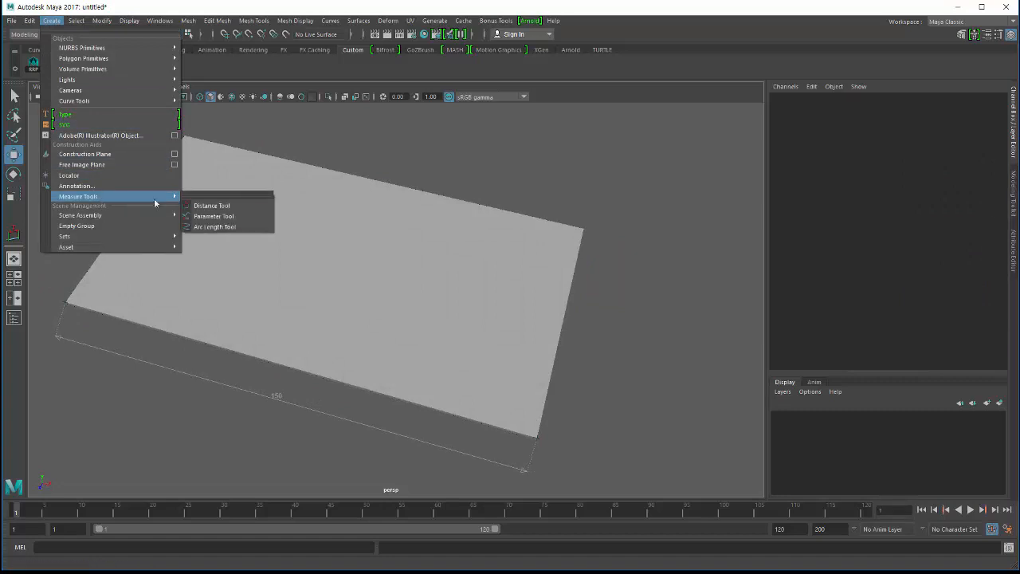
click(222, 209)
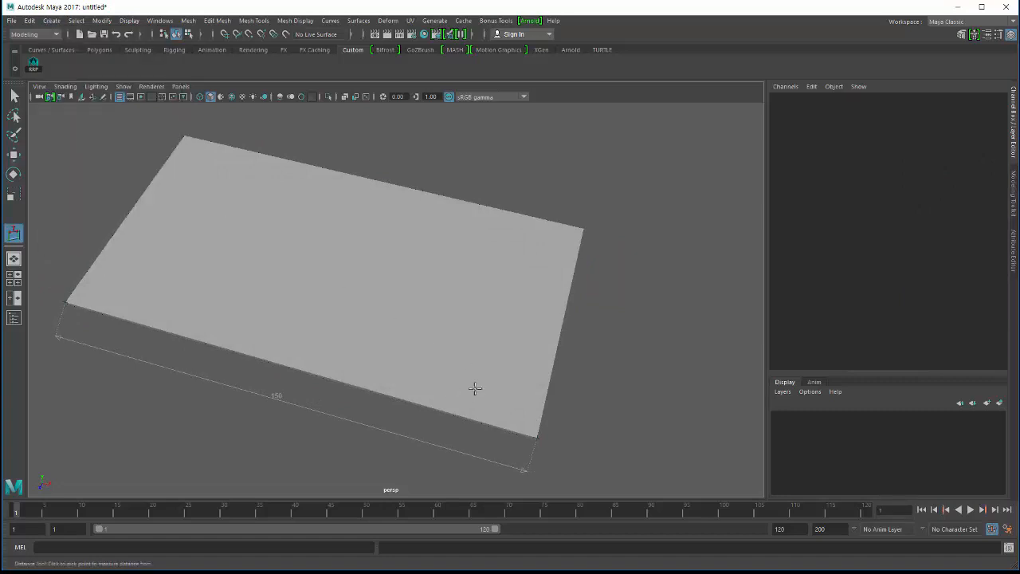
alt+drag(475, 388, 525, 390)
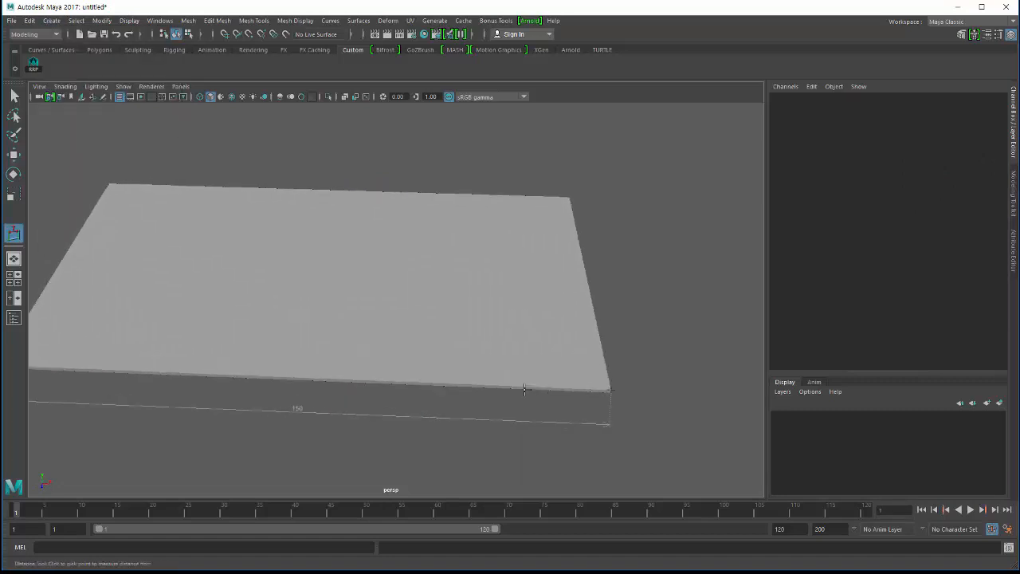
click(249, 35)
click(608, 370)
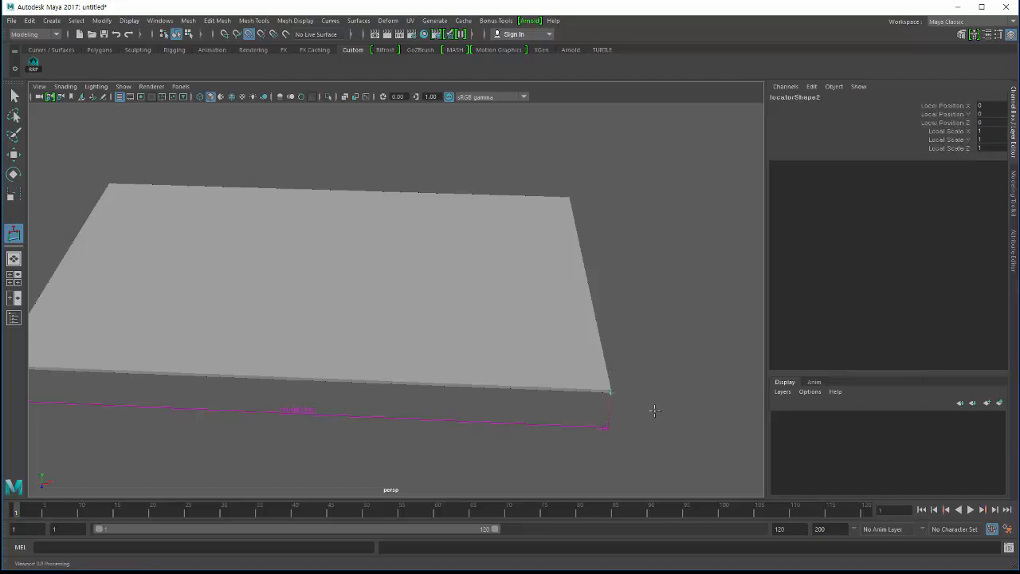
click(573, 191)
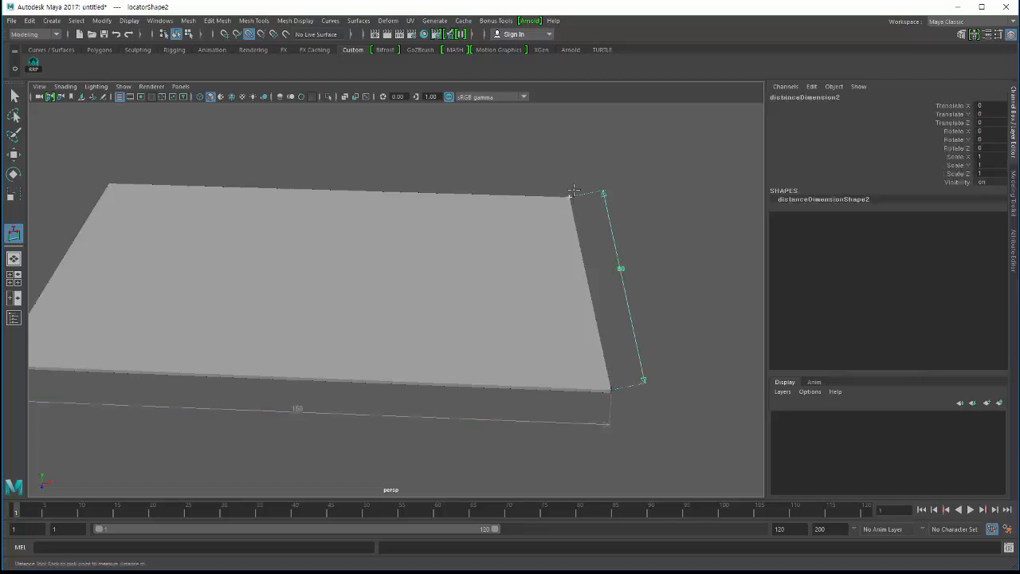
key(w)
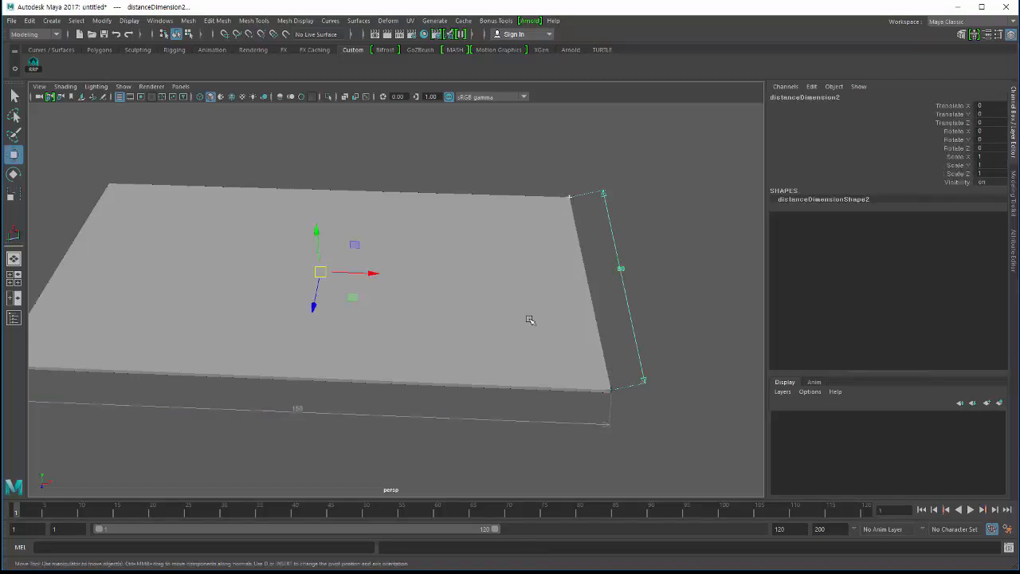
- Try raising the locator at the corner shared by both measurements, and undo the move
alt+drag(499, 332, 396, 313)
click(465, 390)
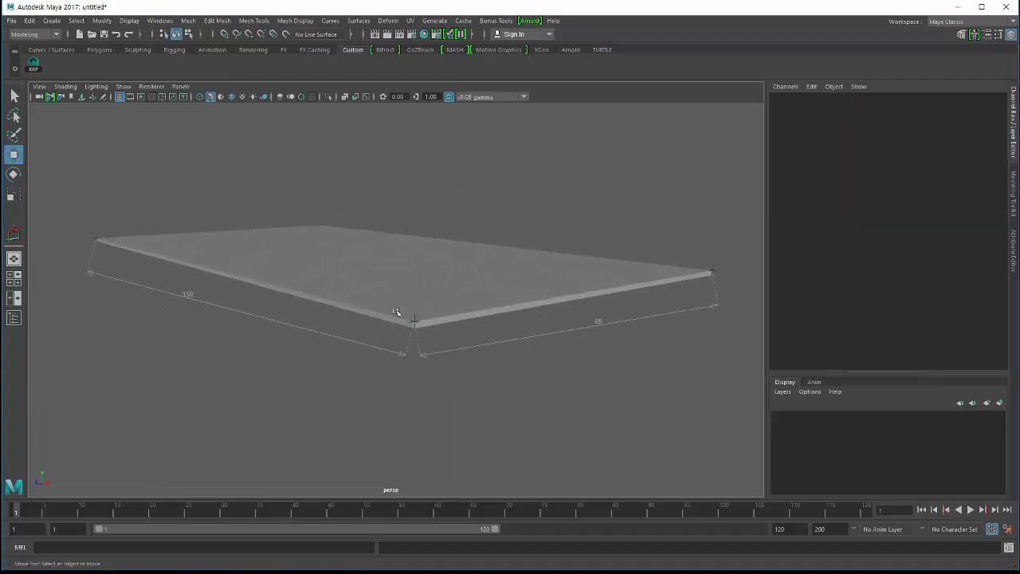
click(416, 314)
drag(414, 274, 428, 219)
key(ctrl+z)
alt+drag(406, 320, 417, 355)
alt+right_drag(417, 355, 381, 314)
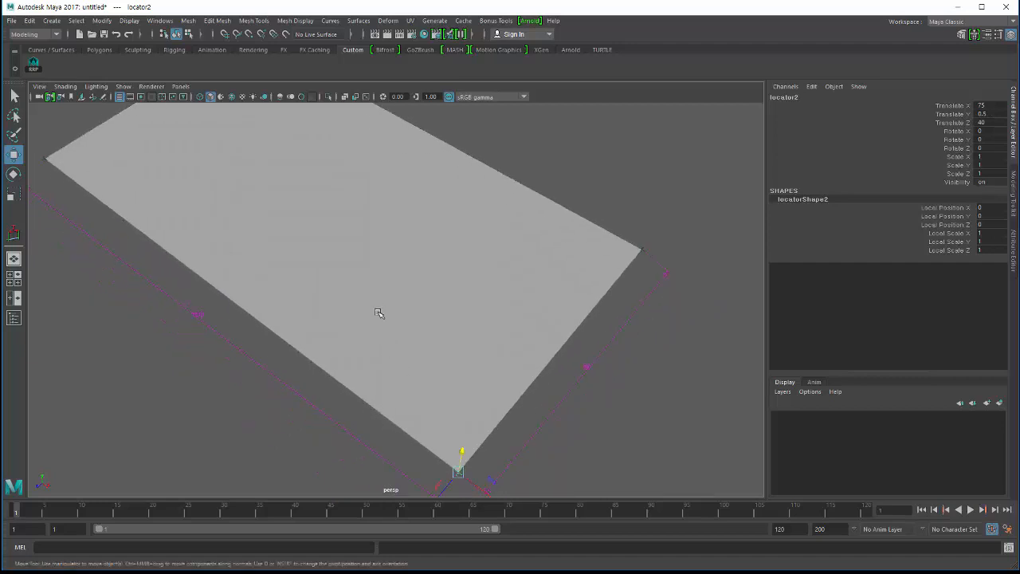
alt+drag(380, 314, 384, 287)
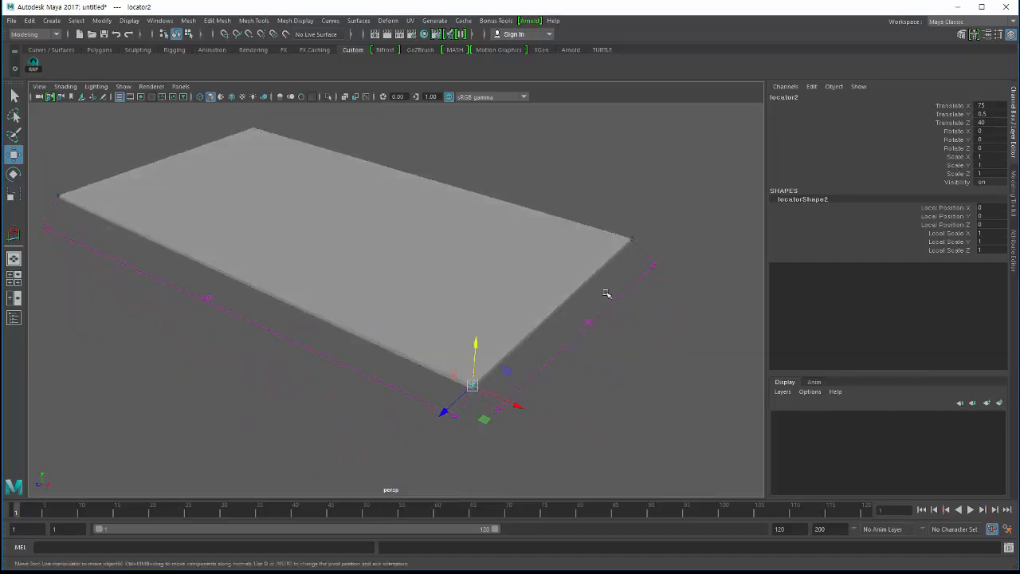
alt+drag(606, 294, 629, 266)
alt+drag(310, 355, 383, 267)
- Try stretching the slab's thickness along Y, and undo the scaling
click(382, 285)
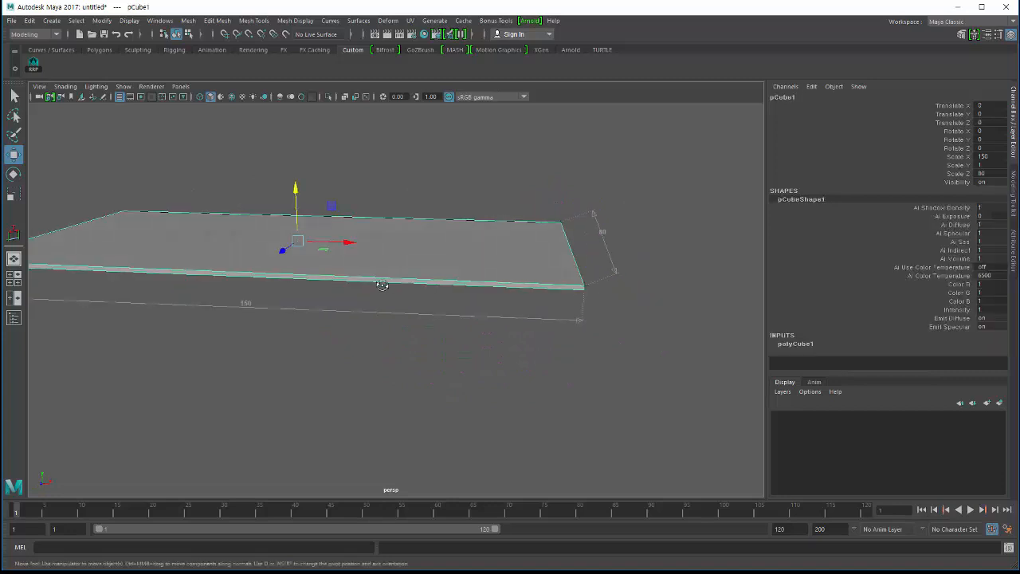
key(r)
drag(295, 194, 297, 159)
key(ctrl+z)
alt+drag(357, 298, 551, 270)
- Try thickening the slab to a Scale Y of about 1.88 against the corner locator, and undo it
key(w)
alt+drag(237, 249, 584, 246)
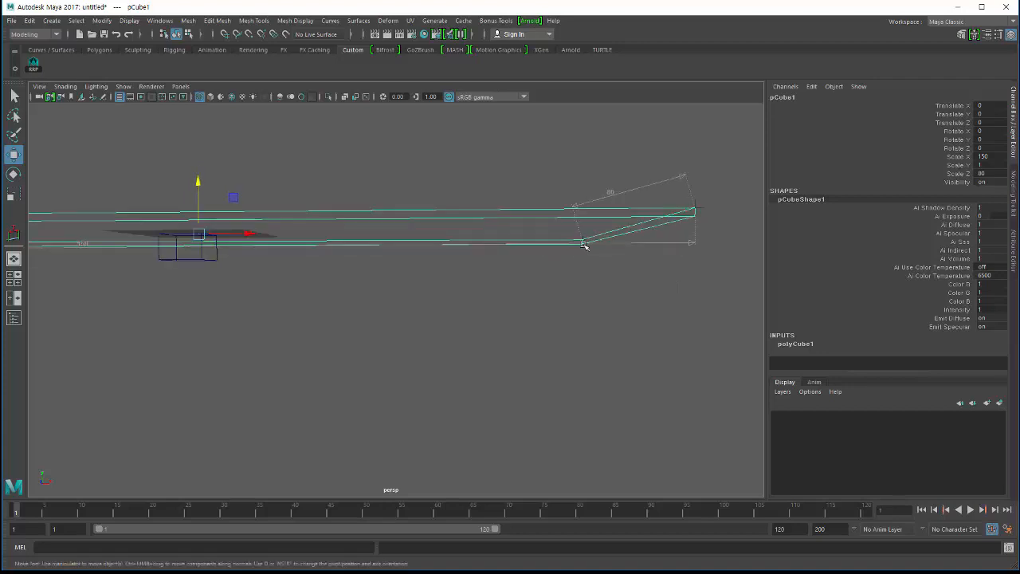
key(r)
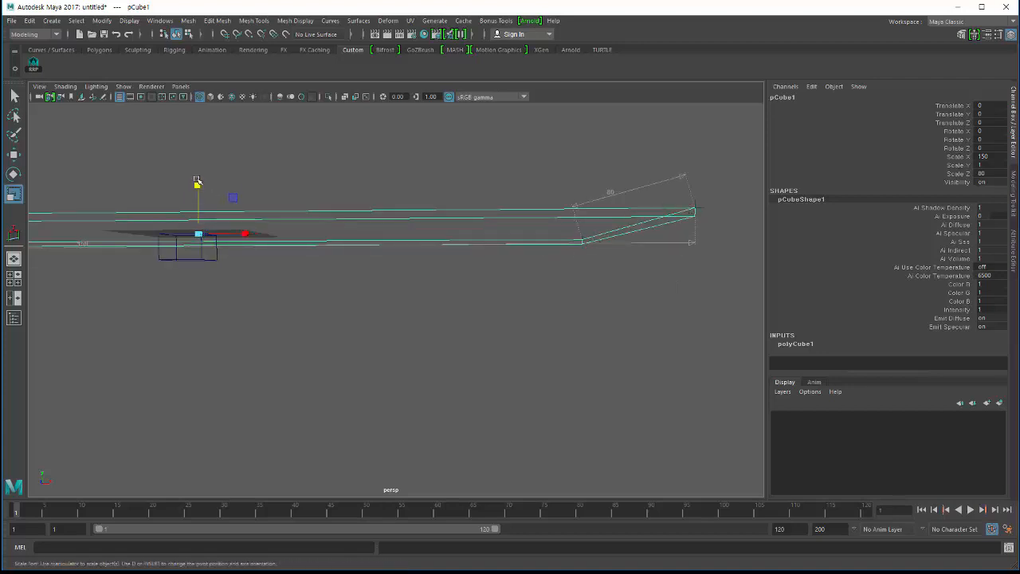
drag(198, 181, 199, 155)
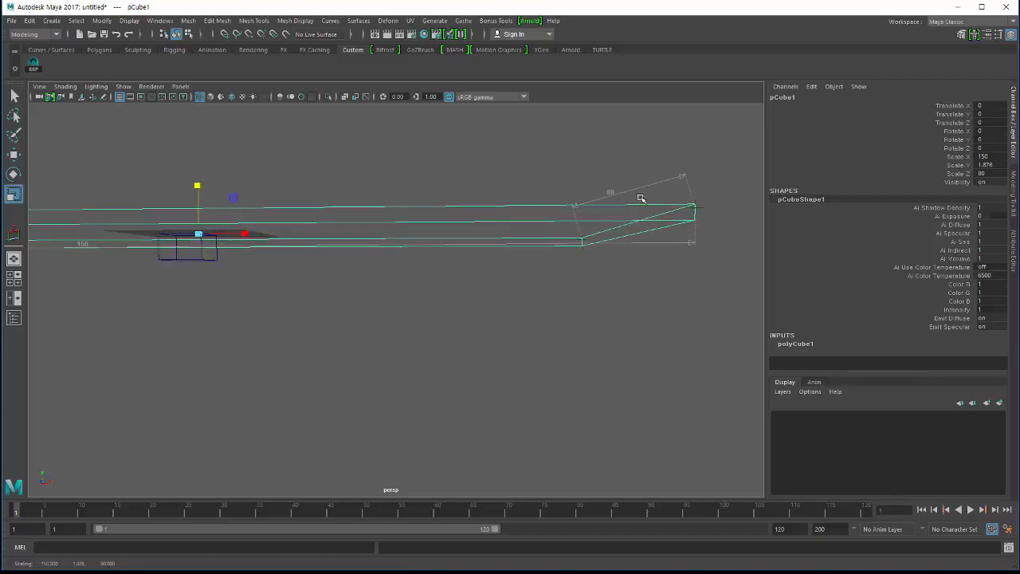
click(695, 208)
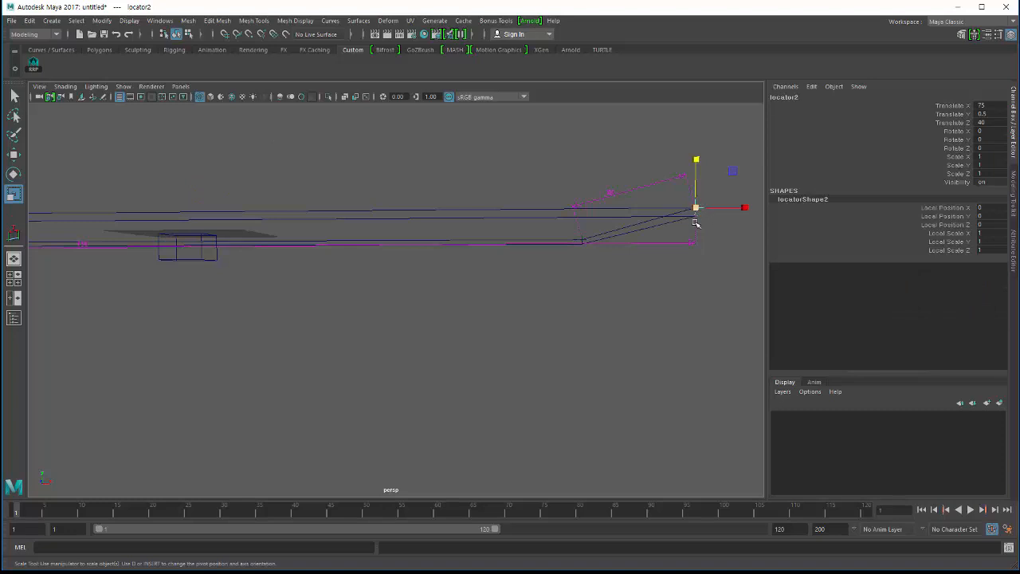
alt+middle_drag(695, 208, 528, 253)
alt+middle_drag(477, 274, 435, 306)
- Reselect the slab, try scaling its thickness once more, and undo the change
click(317, 278)
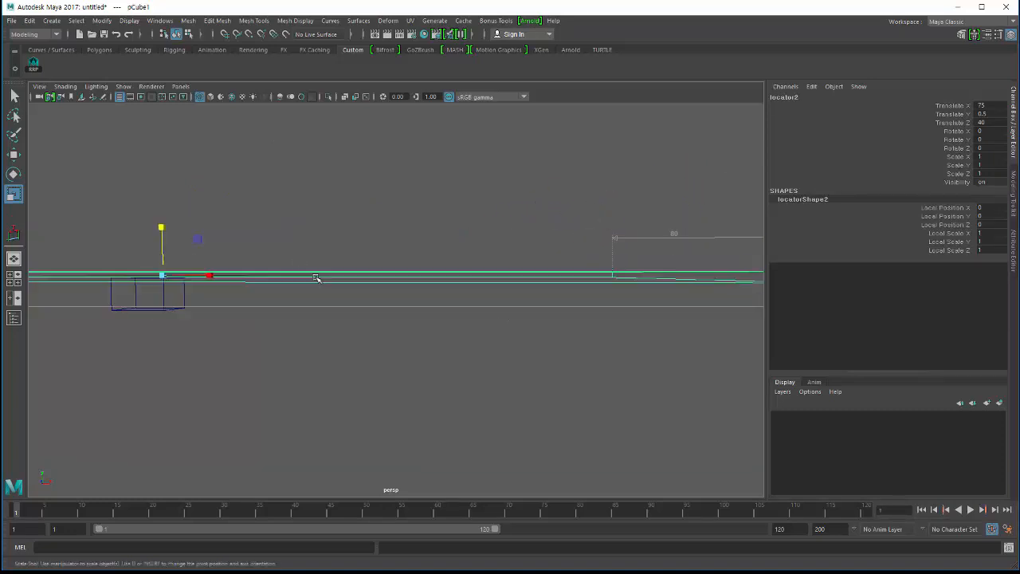
key(w)
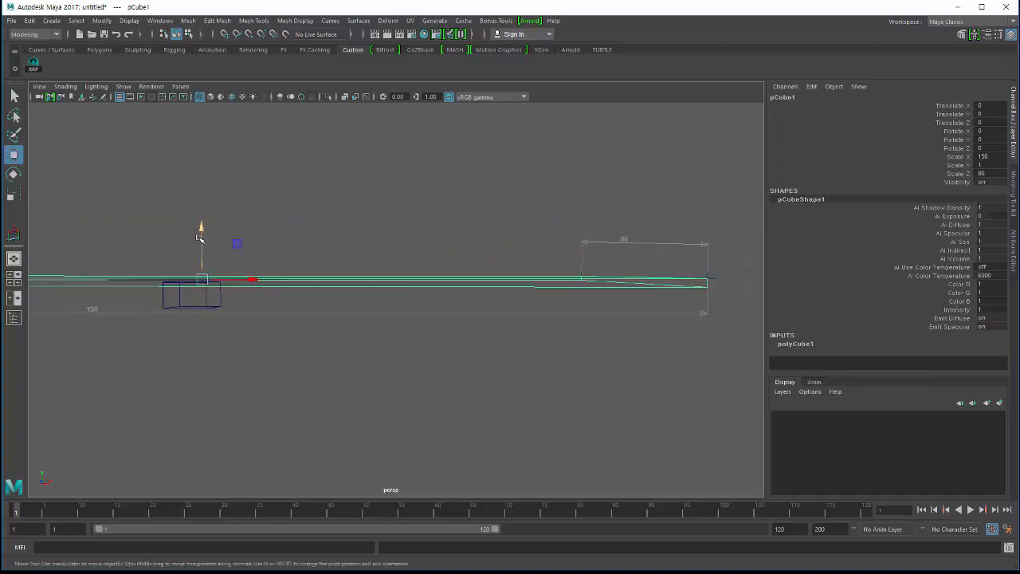
key(r)
drag(201, 233, 702, 279)
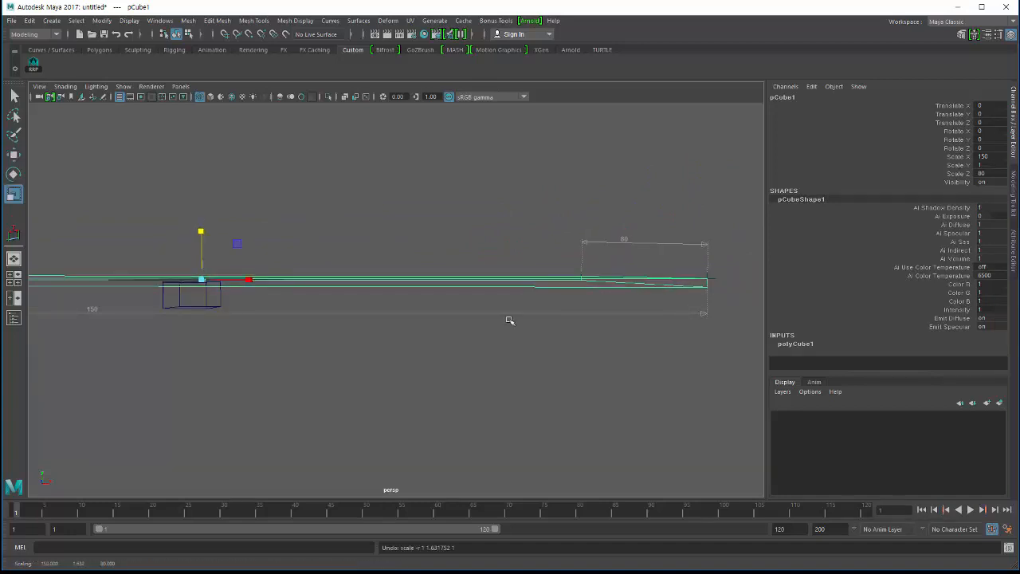
- Switch to the front view and display the slab and the box beneath it in wireframe
key(space)
key(space)
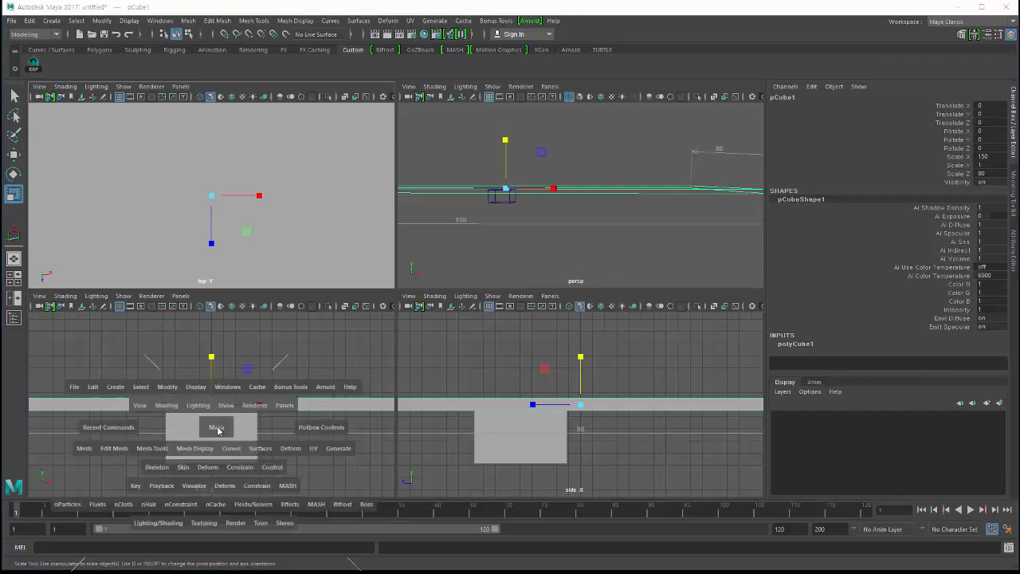
alt+right_drag(352, 431, 280, 424)
alt+middle_drag(280, 424, 276, 430)
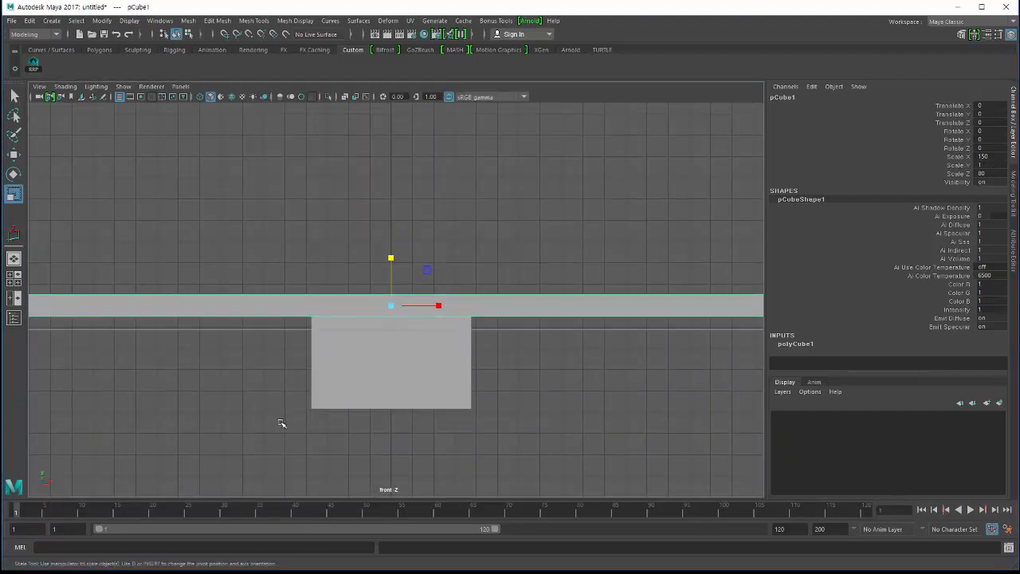
key(4)
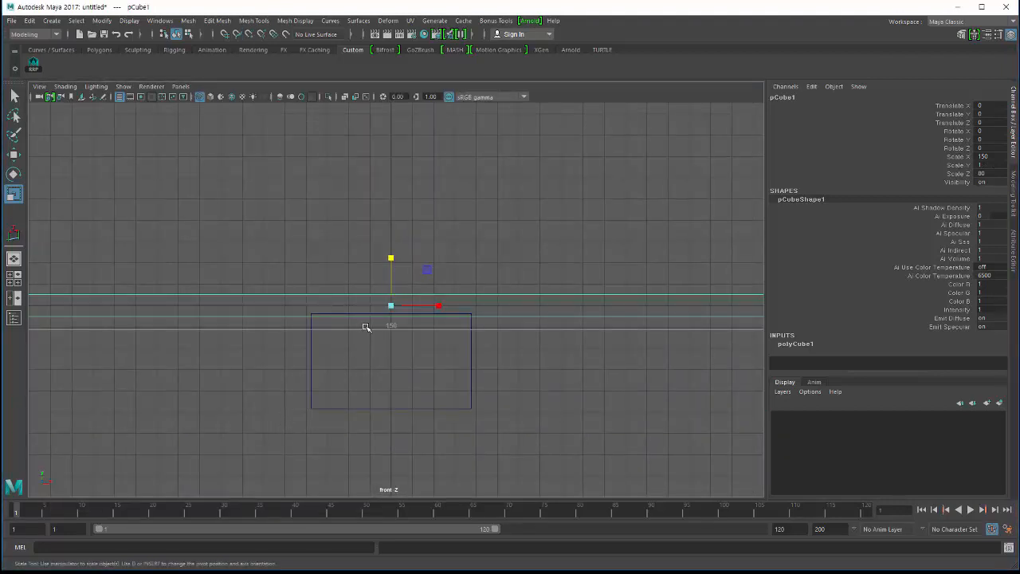
- Enter pivot editing for the slab and shift its pivot vertically to just above the top face
key(w)
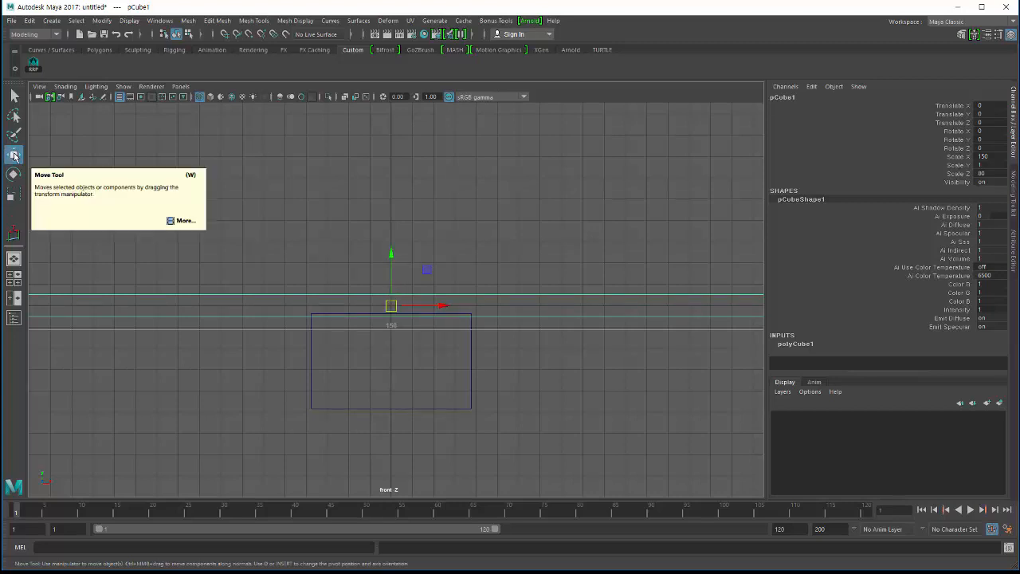
key(d)
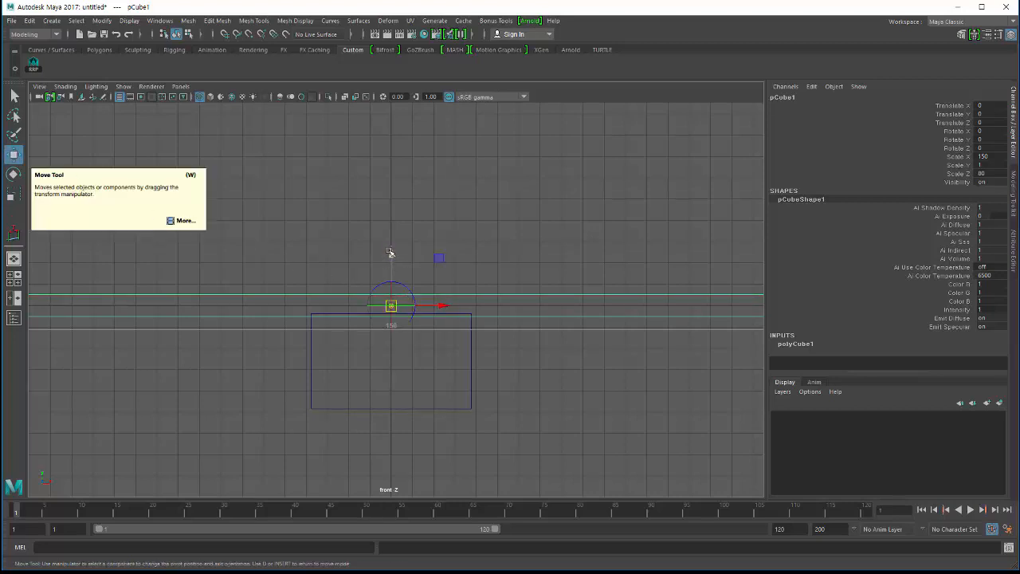
key(v)
drag(390, 253, 385, 220)
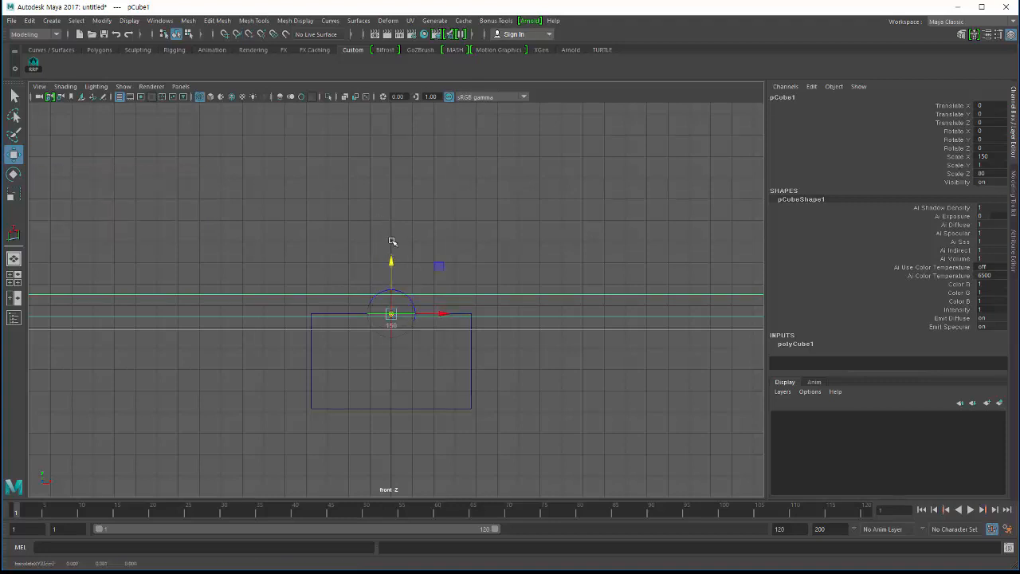
drag(394, 254, 387, 235)
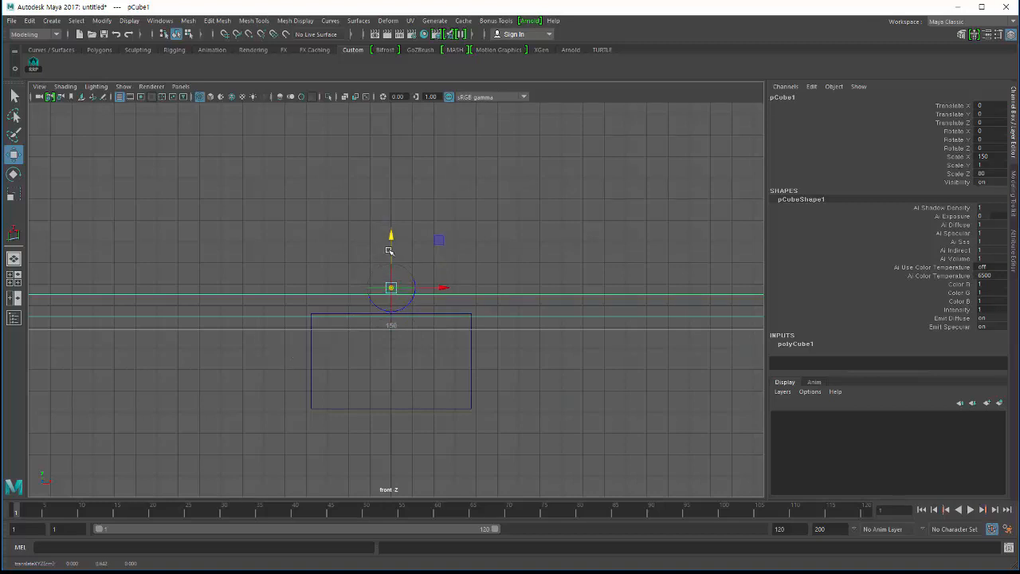
- Try to align the slab's pivot vertically with its top face in the front view
alt+right_drag(148, 311, 157, 297)
alt+middle_drag(157, 297, 422, 335)
alt+right_drag(263, 335, 236, 315)
alt+middle_drag(262, 340, 339, 341)
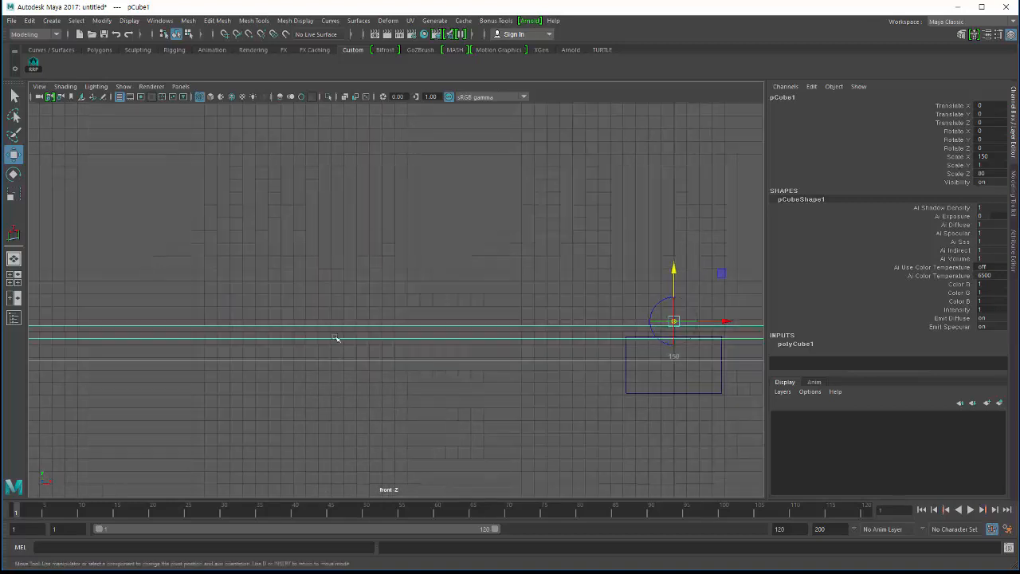
alt+middle_drag(566, 345, 355, 350)
alt+right_drag(356, 351, 363, 374)
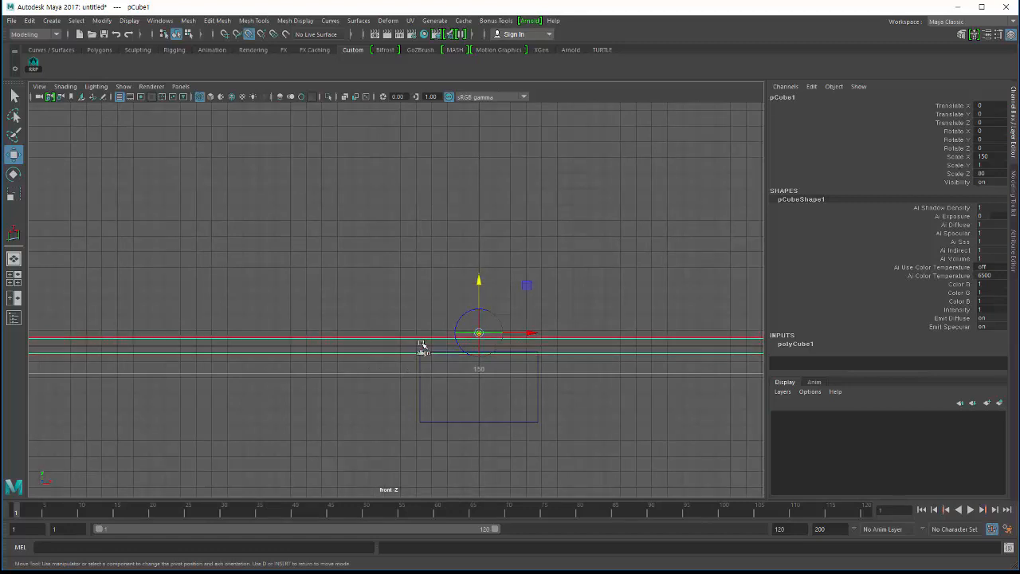
click(422, 350)
drag(420, 314, 462, 290)
- Raise the slab's pivot above the slab, and snap it back down to the height of the top corner at the slab's end
alt+right_drag(237, 357, 120, 347)
alt+middle_drag(56, 340, 502, 351)
alt+right_drag(446, 352, 314, 356)
alt+middle_drag(314, 357, 166, 358)
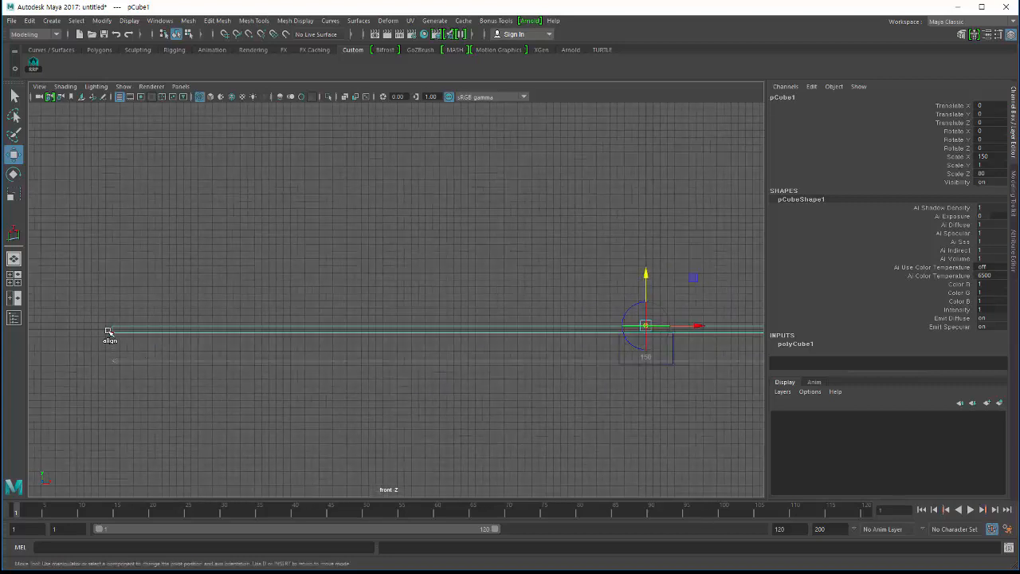
drag(645, 276, 642, 233)
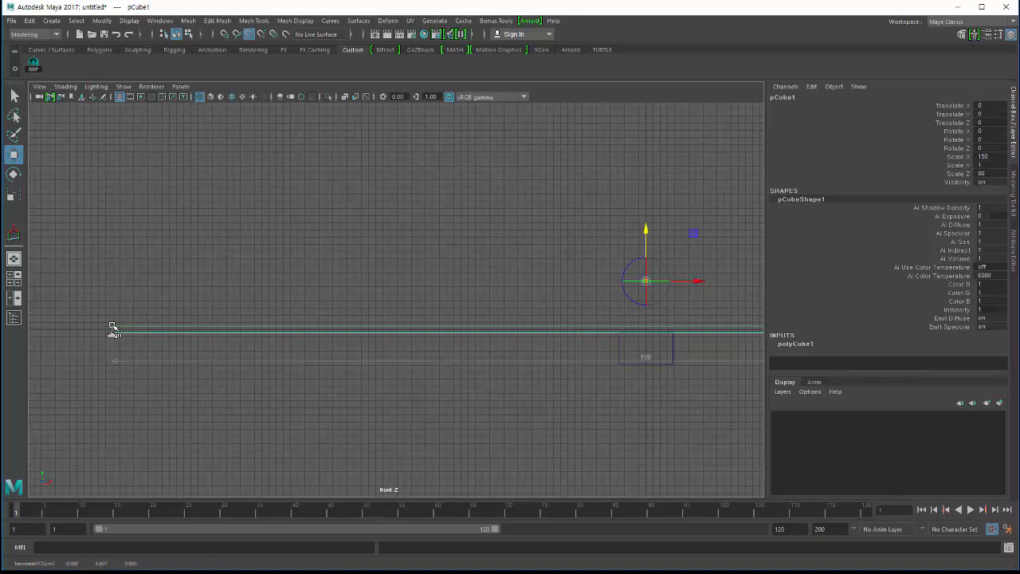
click(113, 331)
drag(112, 330, 114, 312)
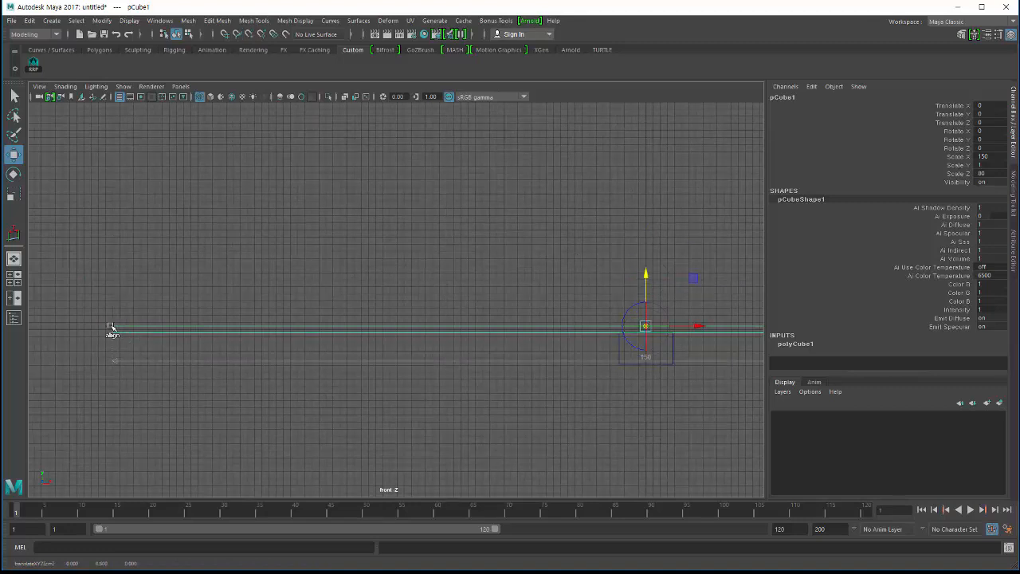
alt+middle_drag(478, 332, 139, 369)
alt+right_drag(139, 369, 413, 486)
alt+middle_drag(414, 486, 280, 341)
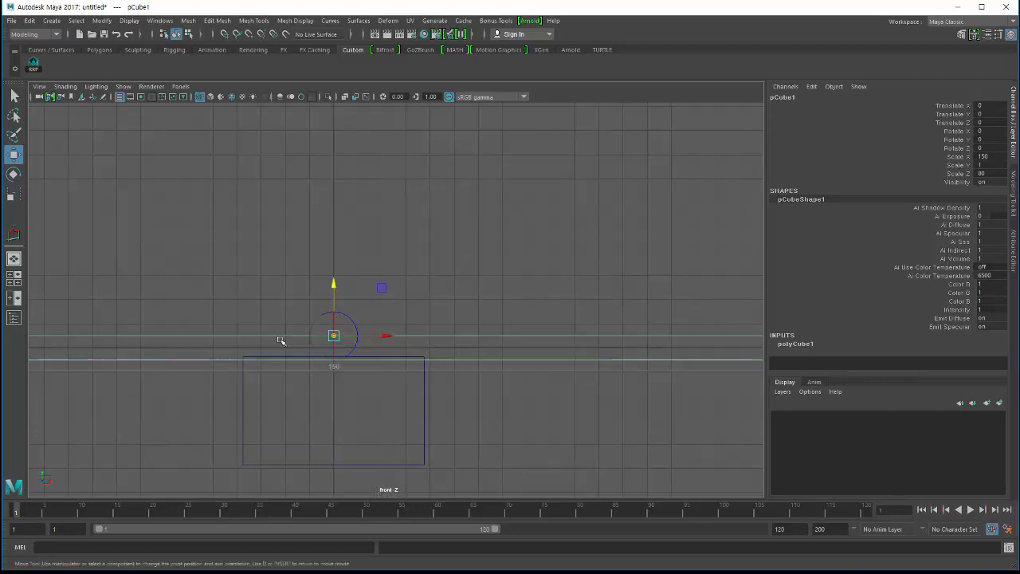
- Return to the perspective view and thicken the slab downward from its top-face pivot to a Scale Y of about 2.28
key(space)
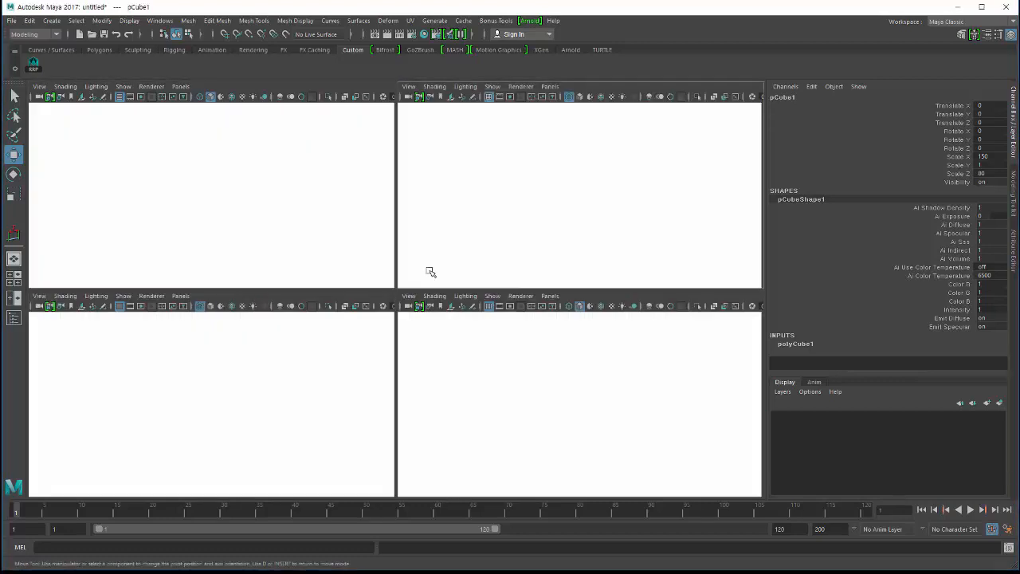
key(space)
alt+drag(317, 267, 278, 292)
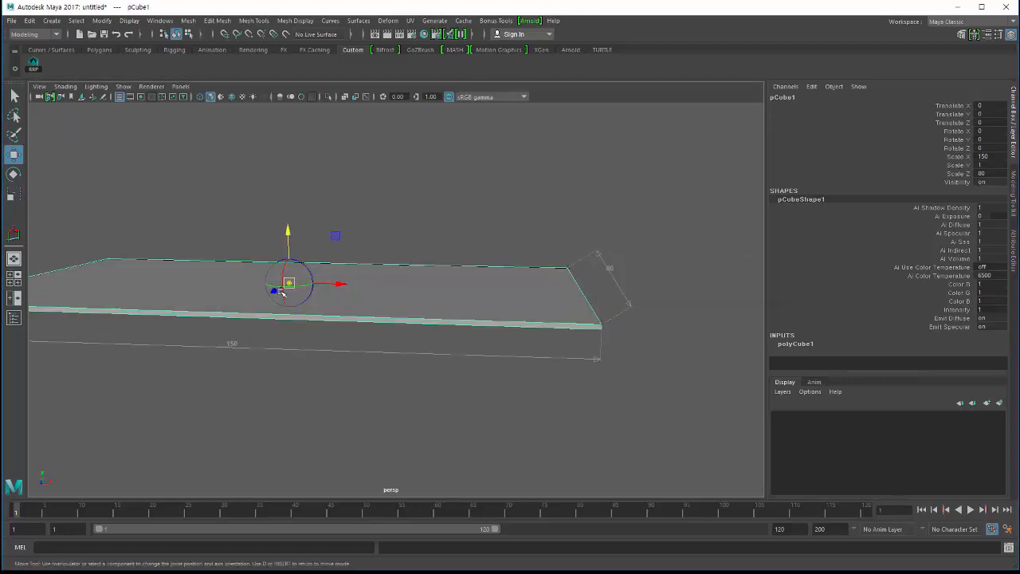
key(r)
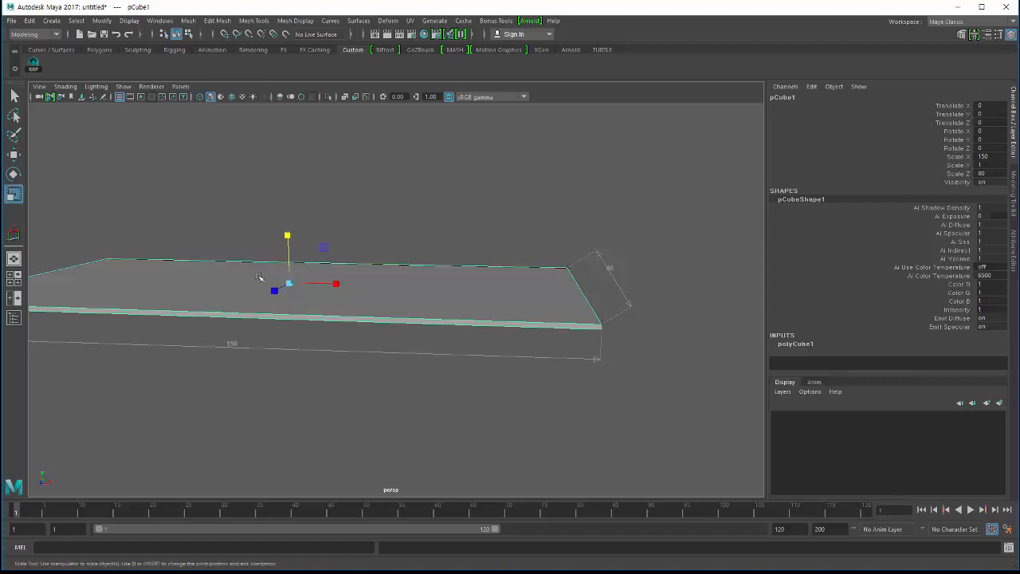
drag(285, 238, 286, 204)
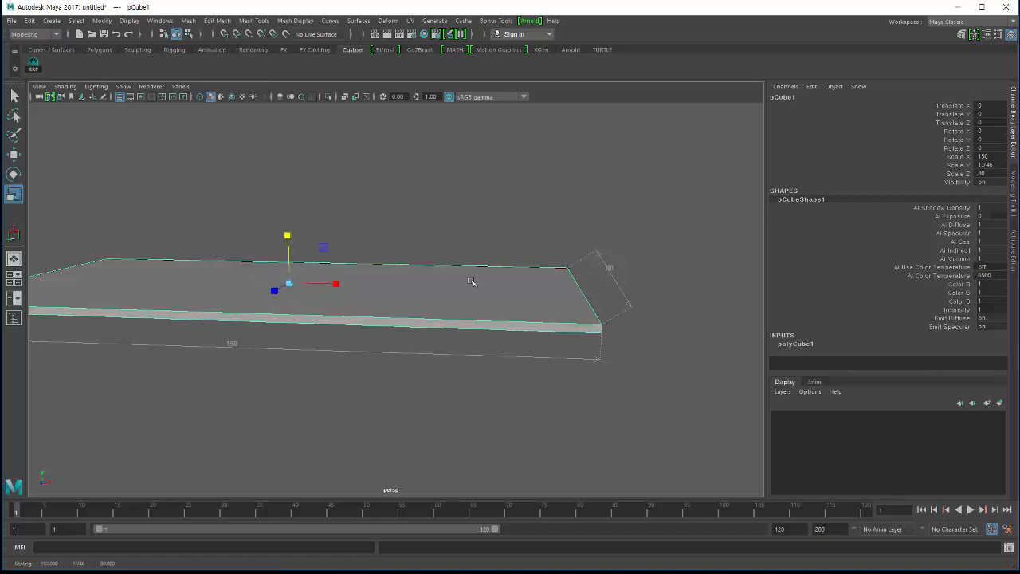
alt+drag(473, 282, 497, 307)
mouse_move(176, 218)
mouse_down()
mouse_move(182, 186)
mouse_move(182, 212)
mouse_up()
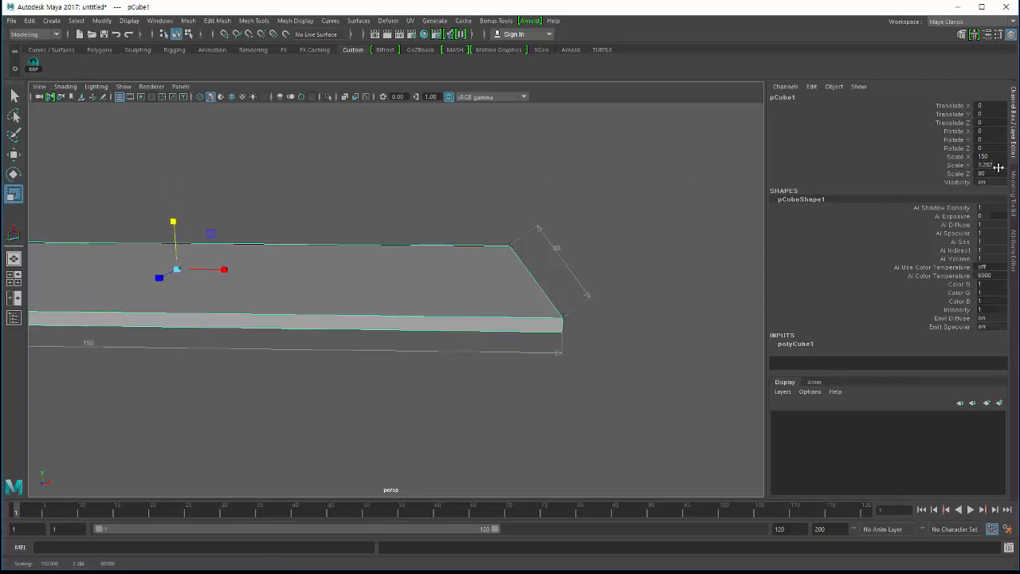
- Set the slab's Scale Y to 3, and increase it to 4
double_click(998, 165)
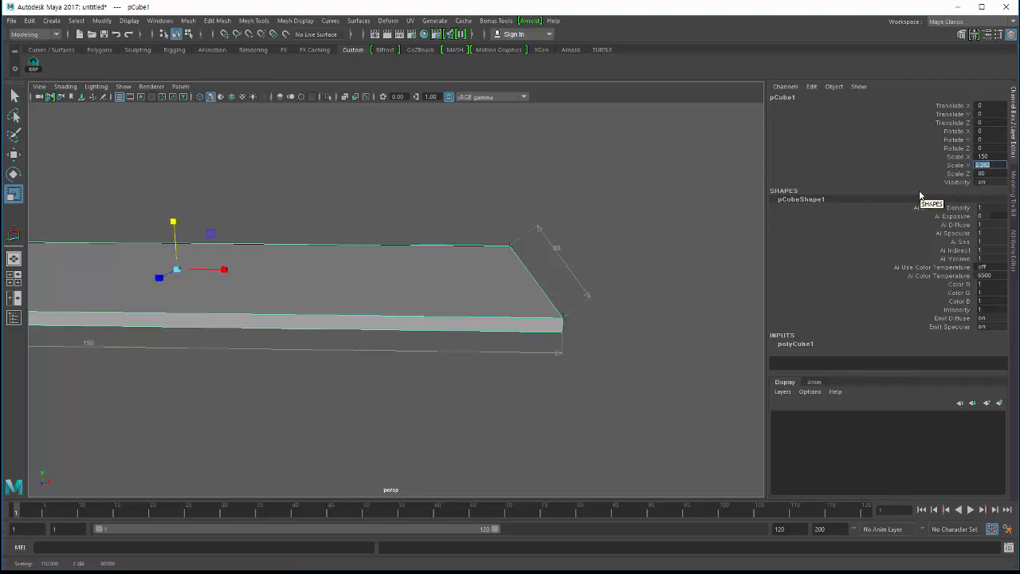
text(5)
key(Return)
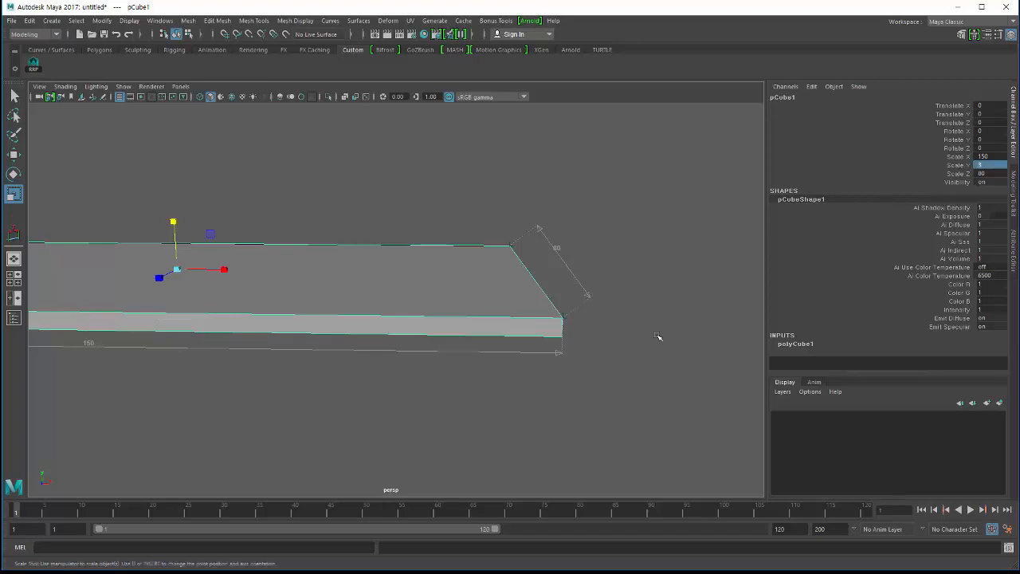
alt+drag(658, 337, 429, 332)
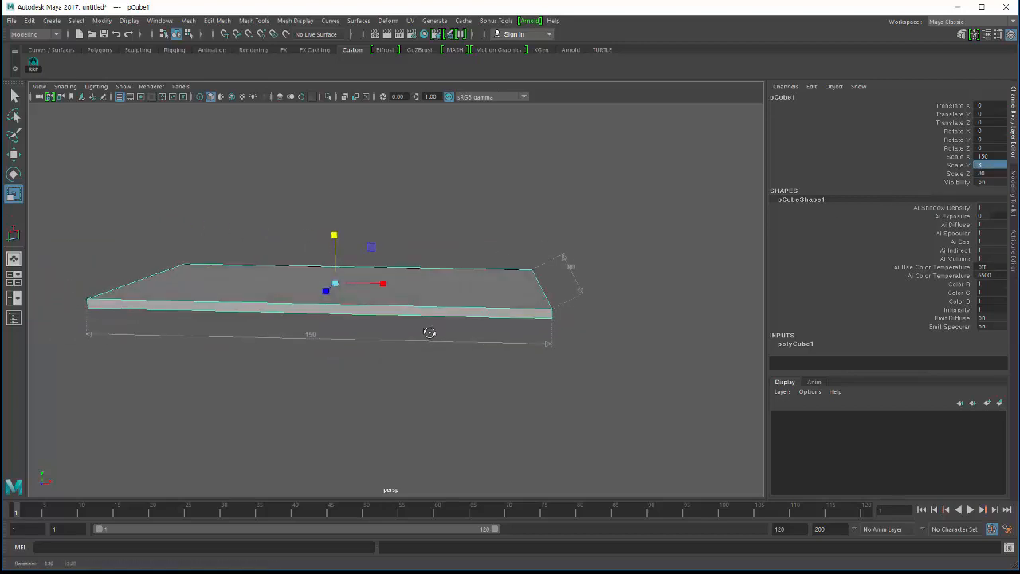
click(986, 164)
text(4)
key(Return)
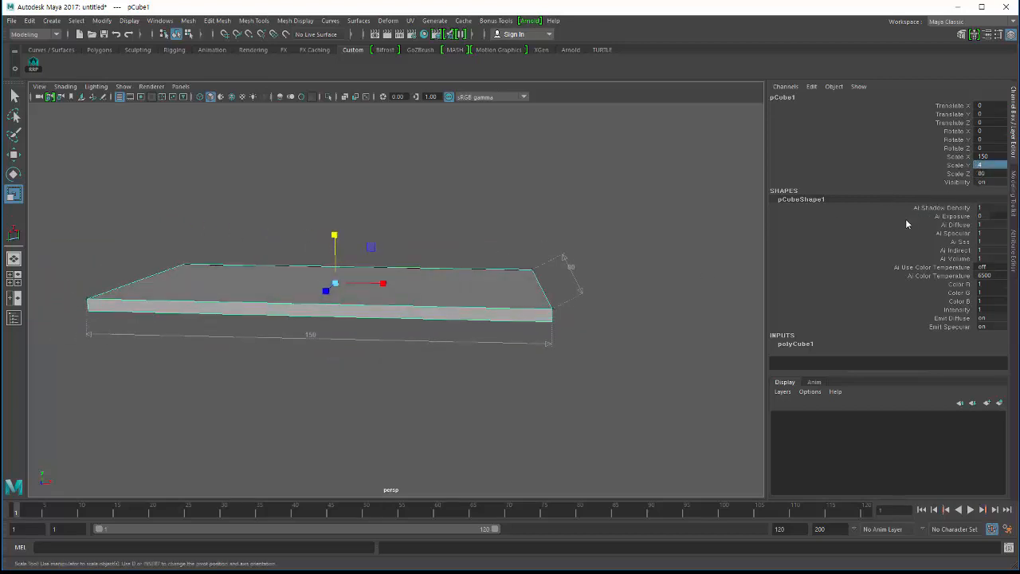
- Measure the slab's thickness with the Distance Tool between the upper and lower vertices of its front corner
alt+drag(433, 347, 471, 317)
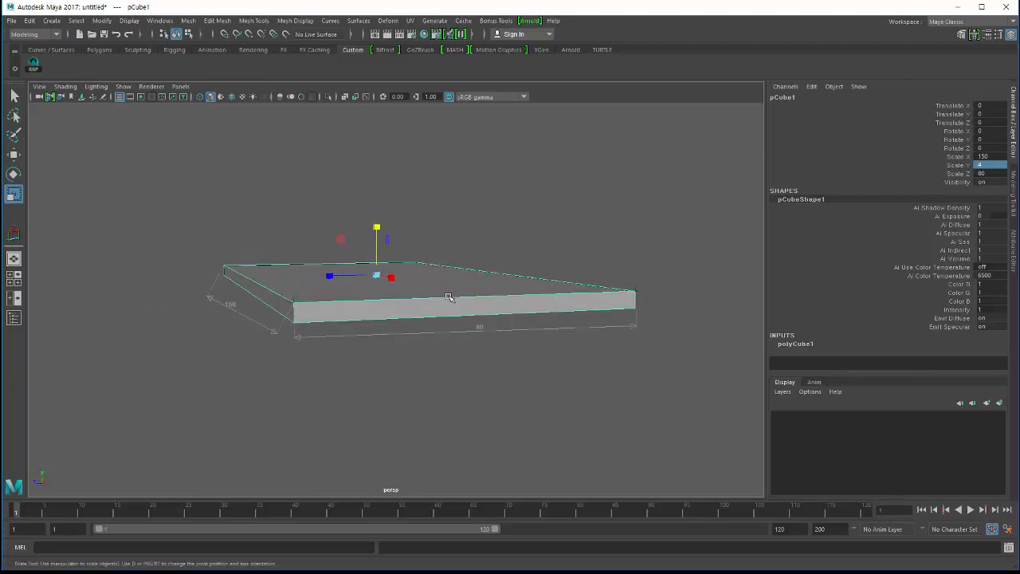
alt+drag(407, 281, 428, 316)
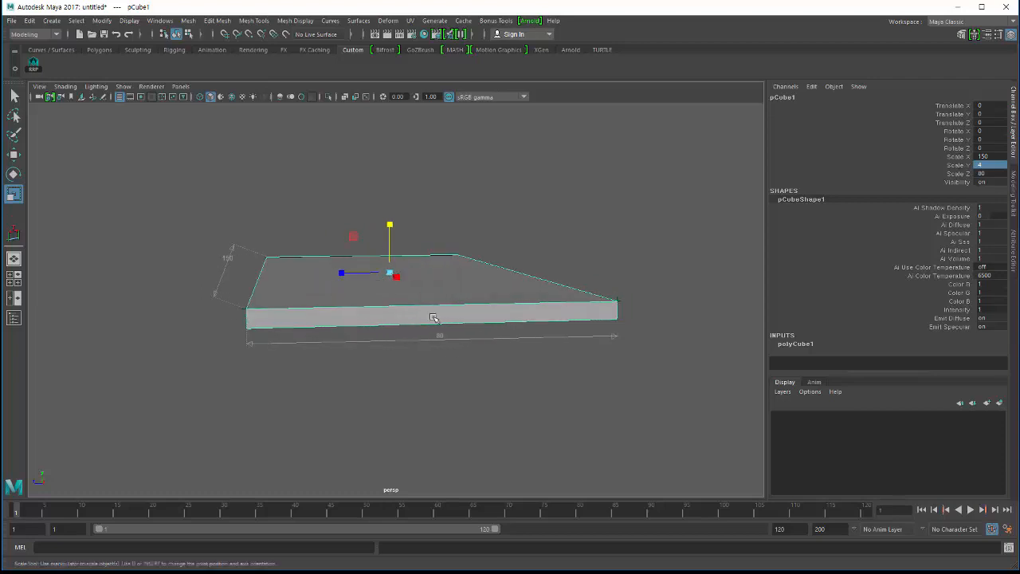
alt+drag(304, 319, 275, 279)
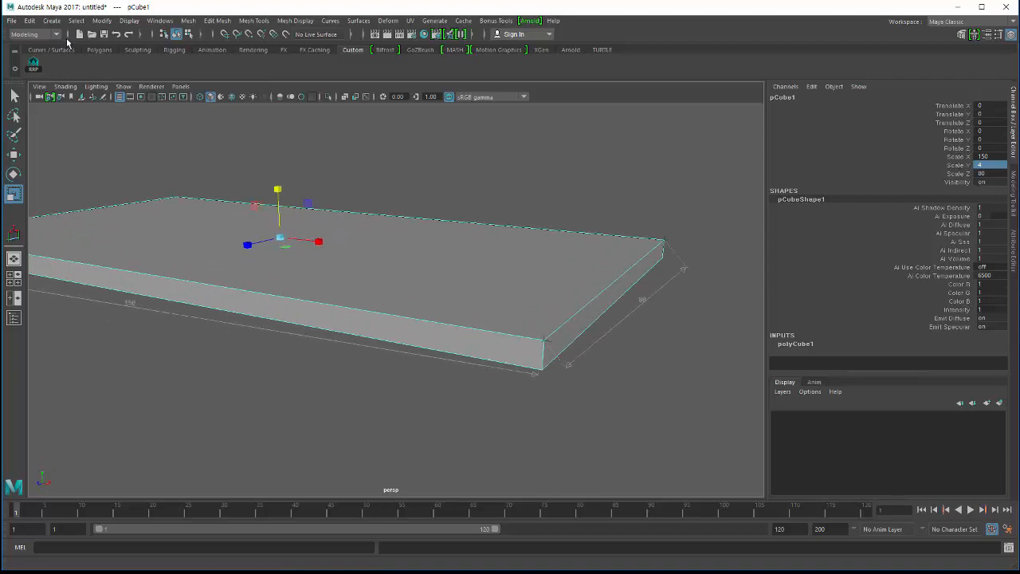
click(56, 22)
mouse_move(120, 196)
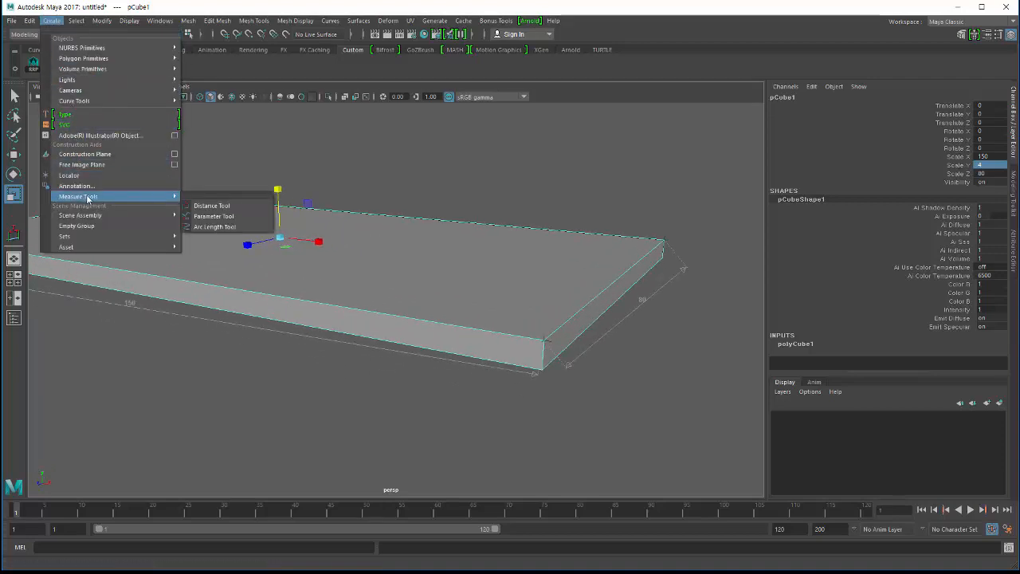
click(227, 210)
alt+drag(255, 221, 378, 342)
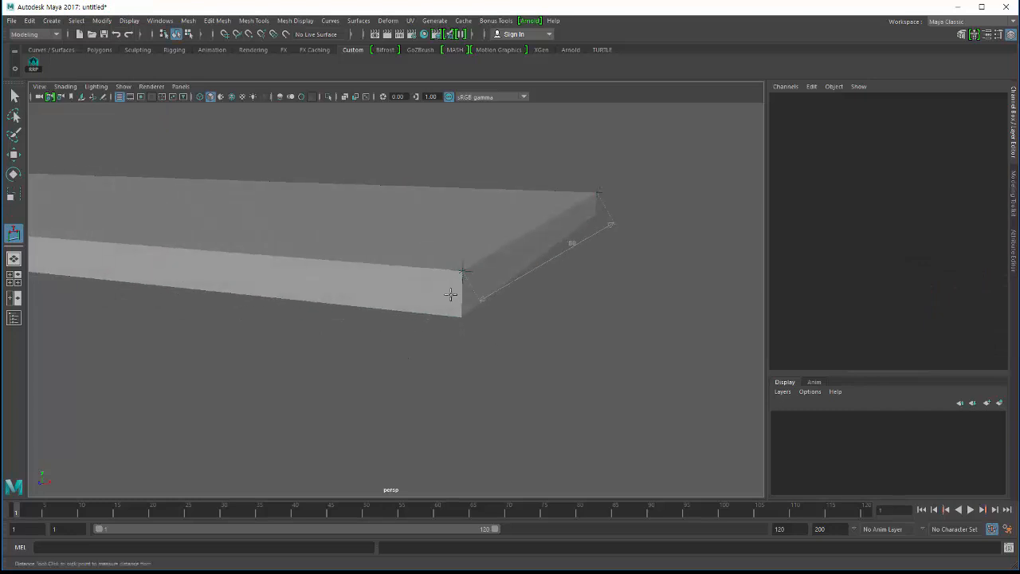
click(462, 269)
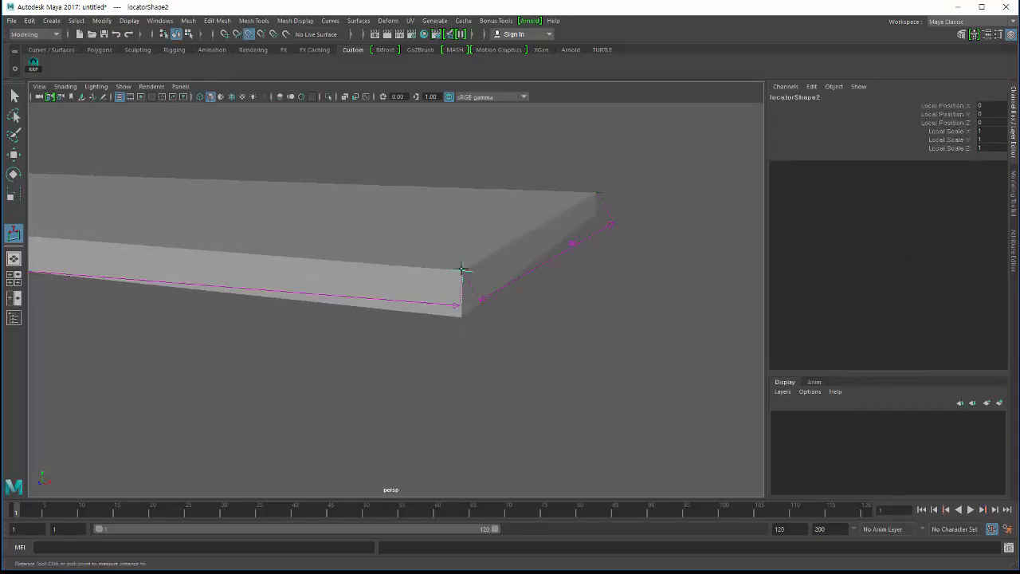
click(462, 317)
key(r)
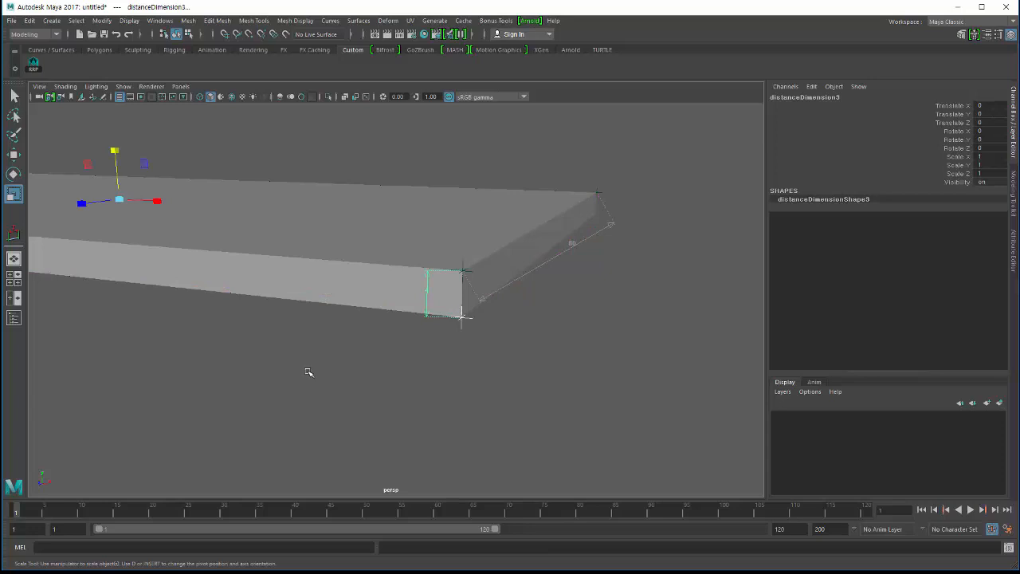
- Select the small box under the slab and lower it to a Translate Y of about -6.9
click(308, 373)
click(319, 273)
alt+drag(319, 369, 266, 388)
alt+right_drag(266, 388, 176, 353)
alt+drag(176, 353, 387, 346)
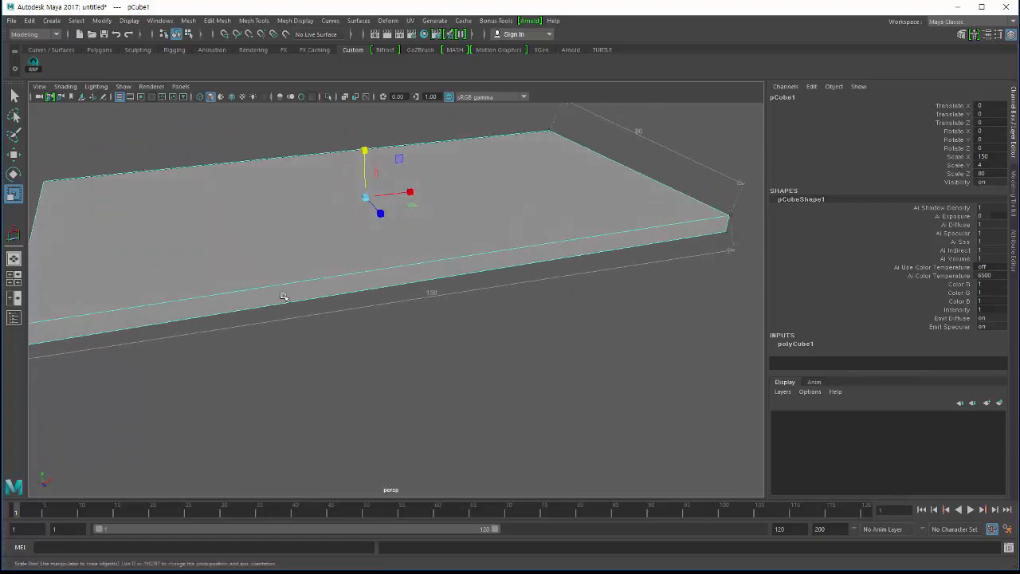
mouse_move(284, 297)
alt+mouse_down()
mouse_move(287, 280)
mouse_move(269, 291)
alt+mouse_up()
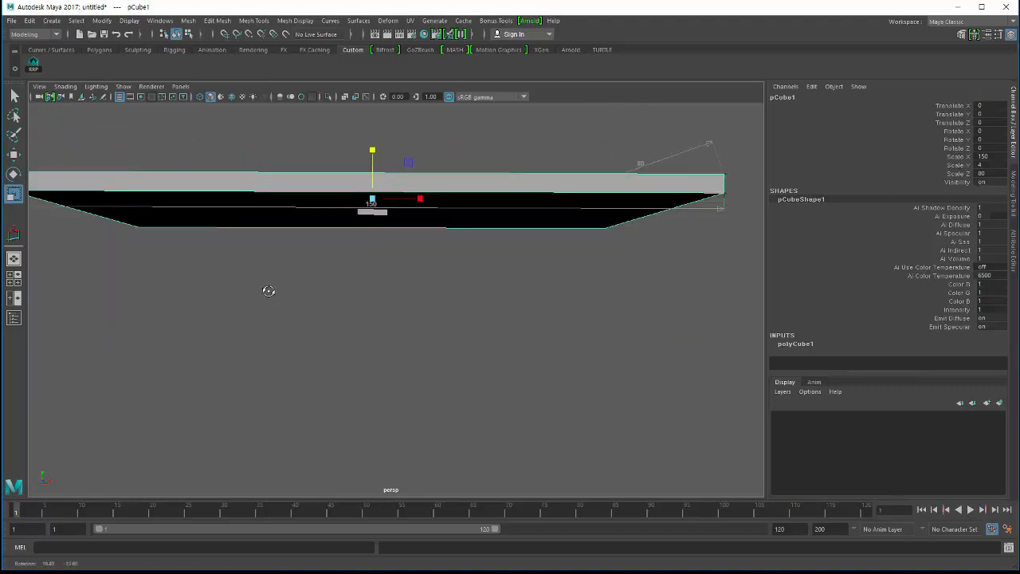
click(365, 257)
scroll(371, 214, up, 3)
click(362, 250)
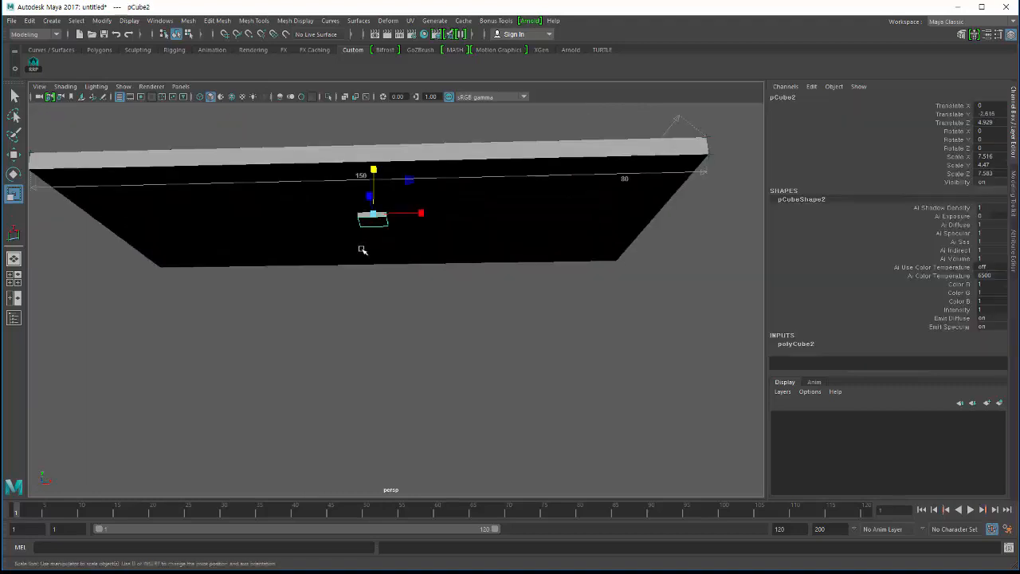
alt+drag(362, 250, 371, 221)
key(w)
drag(371, 173, 371, 170)
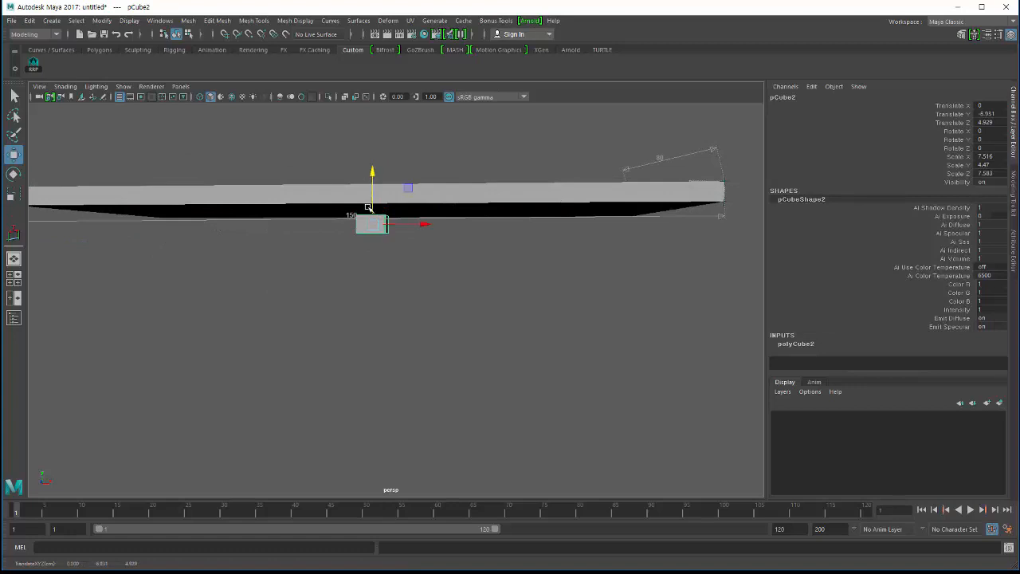
- Move the box toward the slab's front edge to Translate Z of about 34.98 and place it under the slab at Translate Y of about -5.93
alt+drag(368, 207, 250, 239)
alt+drag(332, 230, 337, 205)
drag(319, 165, 282, 237)
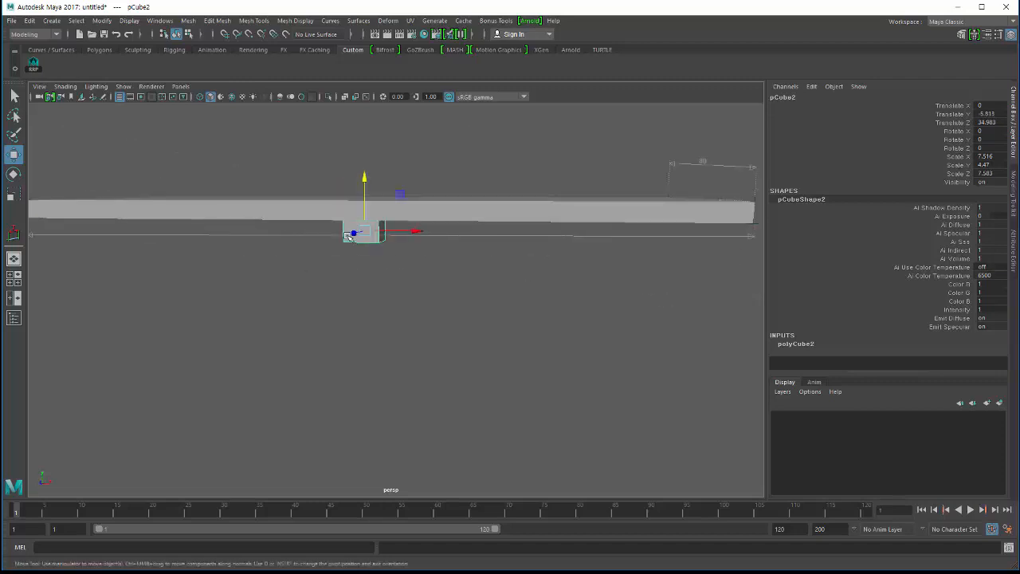
drag(350, 192, 361, 181)
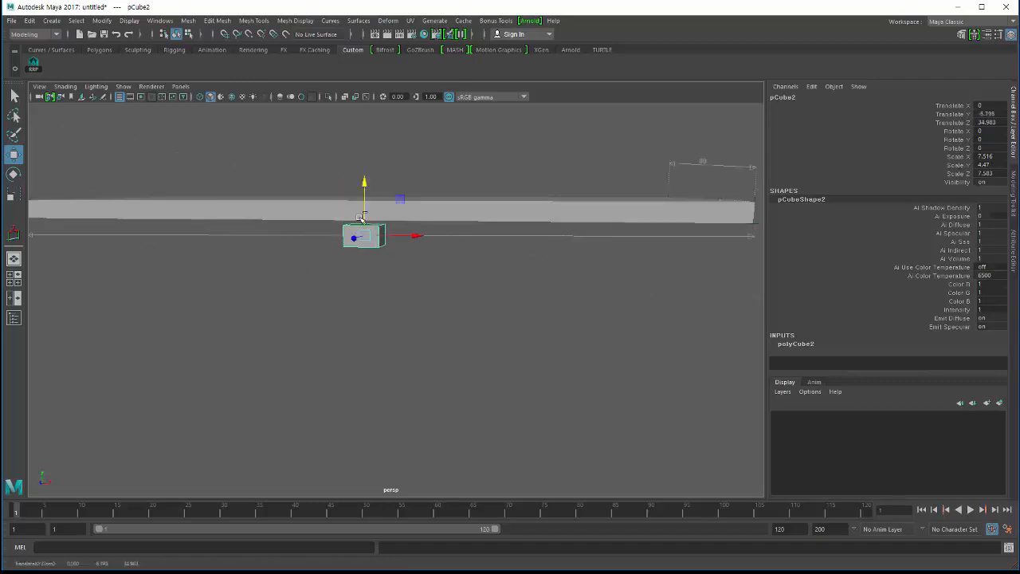
mouse_move(361, 217)
mouse_down()
mouse_move(341, 246)
mouse_move(298, 266)
mouse_move(333, 282)
mouse_move(332, 268)
mouse_move(349, 276)
mouse_move(376, 224)
mouse_up()
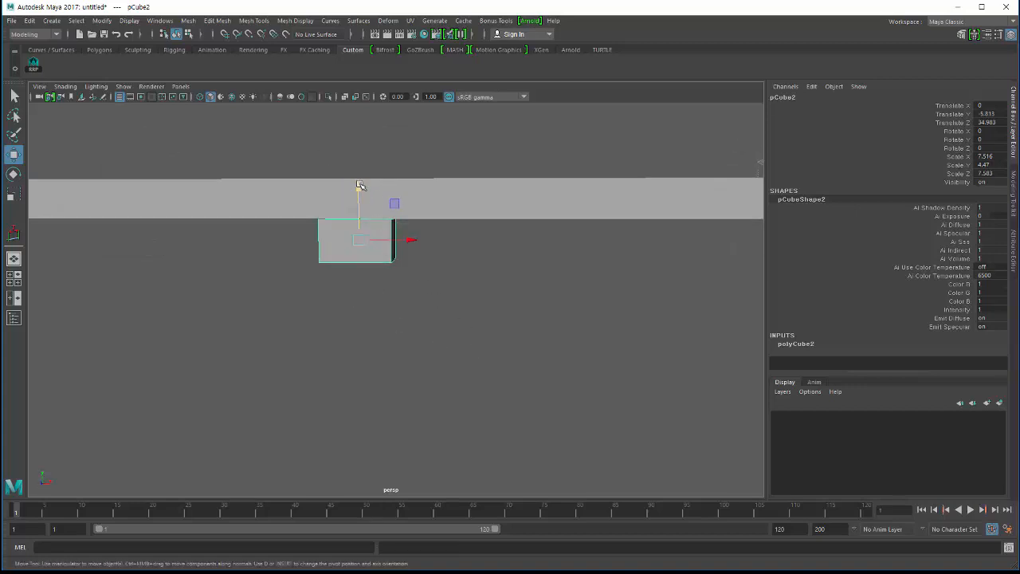
drag(359, 184, 356, 187)
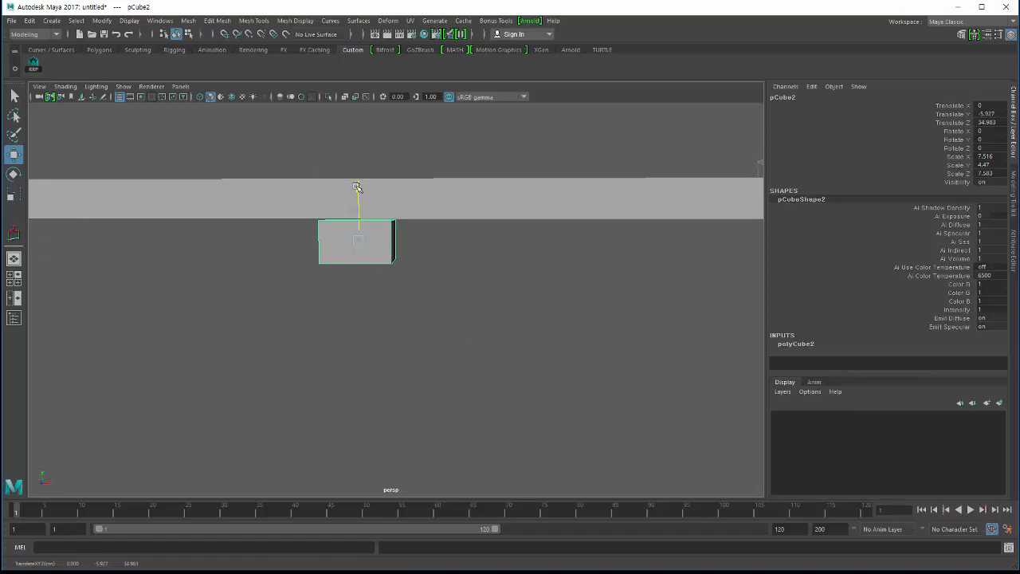
- Raise the box to a Translate Y of about -5.7 and widen it to a Scale X of about 28.14
drag(356, 188, 557, 251)
key(r)
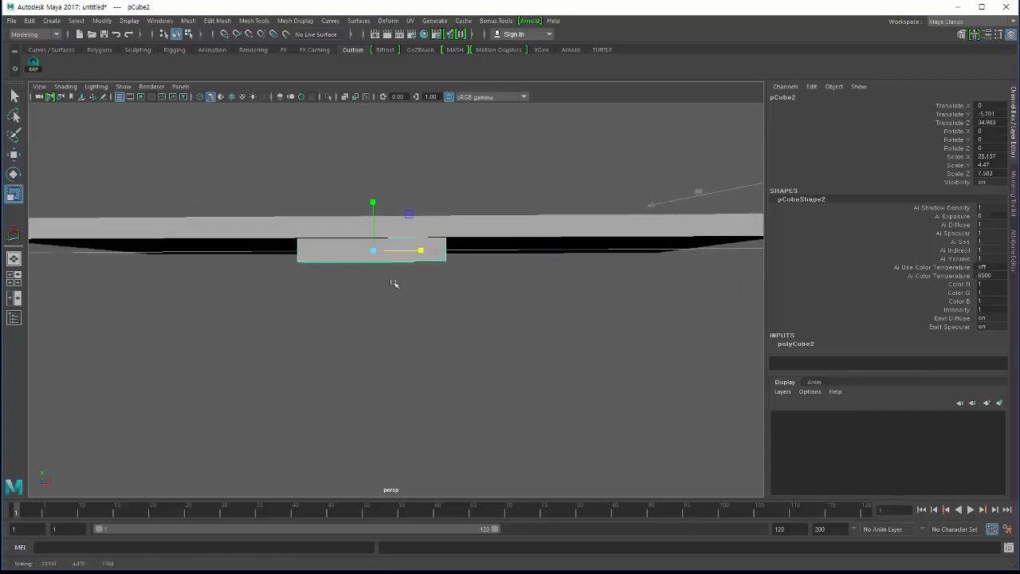
alt+drag(392, 279, 353, 321)
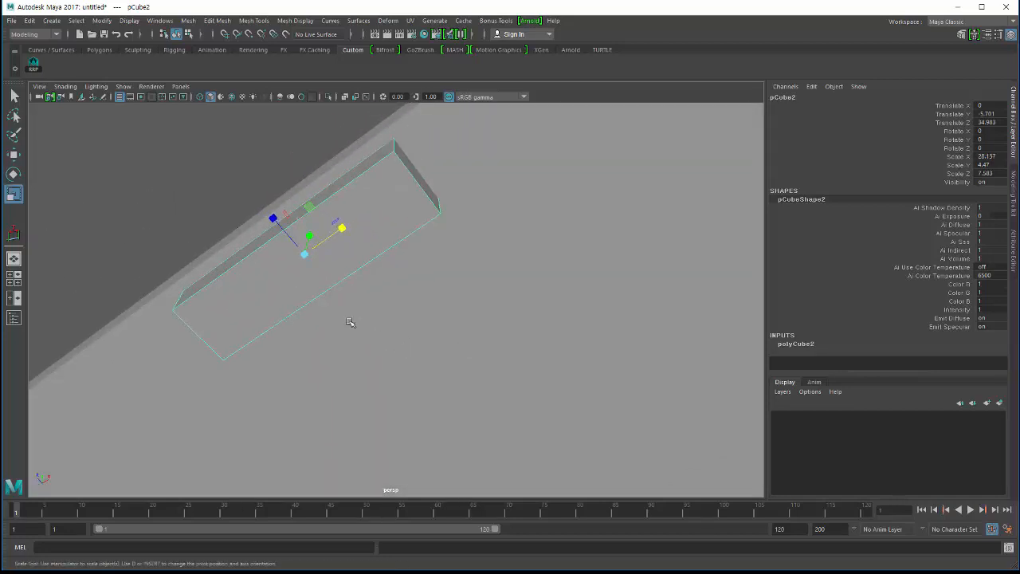
- Restore the deleted box, snap its pivot to the lower corner near the slab's edge, and deepen the box to a Scale Z of about 31.1
click(321, 292)
key(ctrl+z)
key(d)
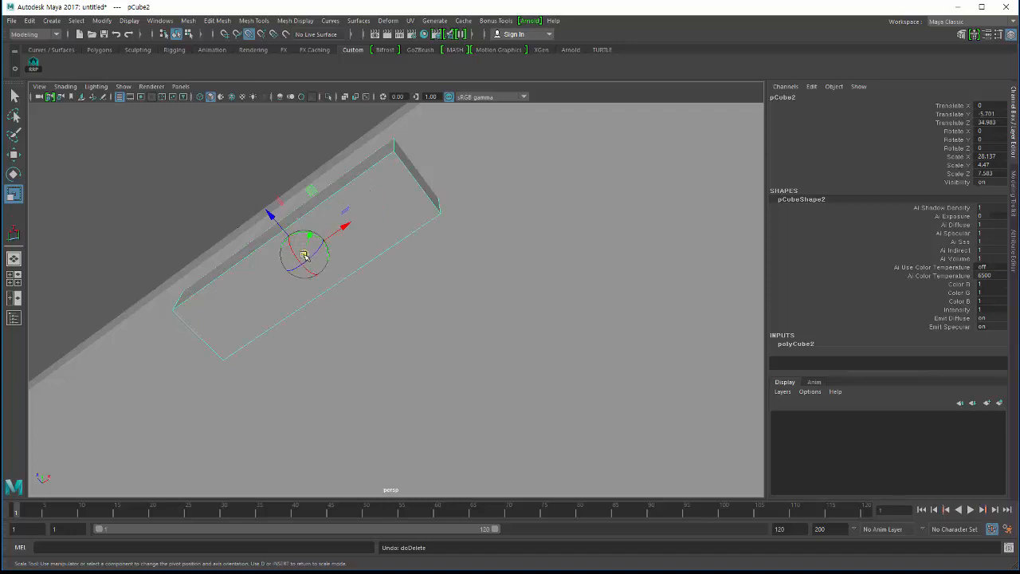
drag(304, 255, 393, 150)
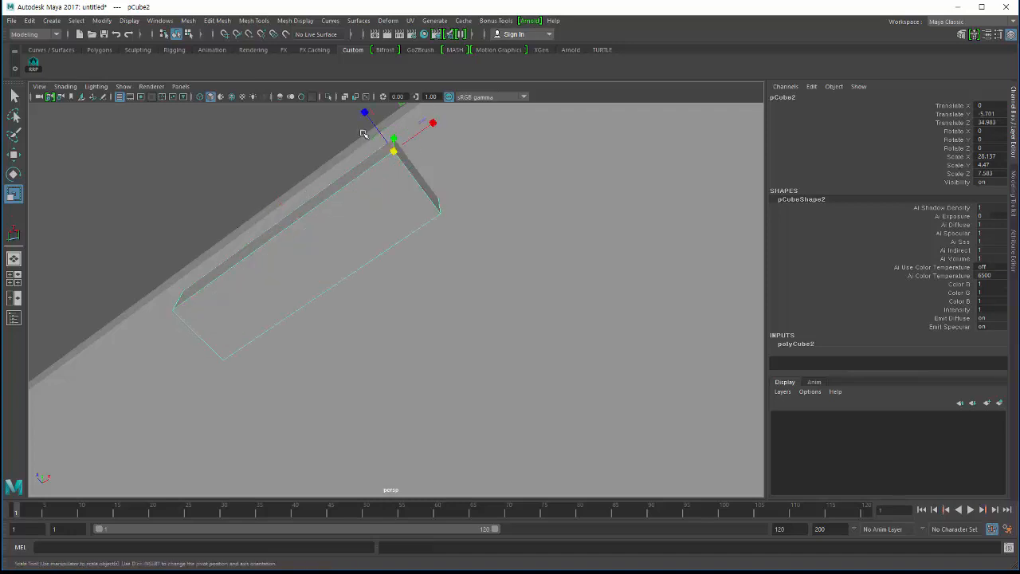
drag(361, 108, 289, 73)
alt+drag(373, 304, 269, 262)
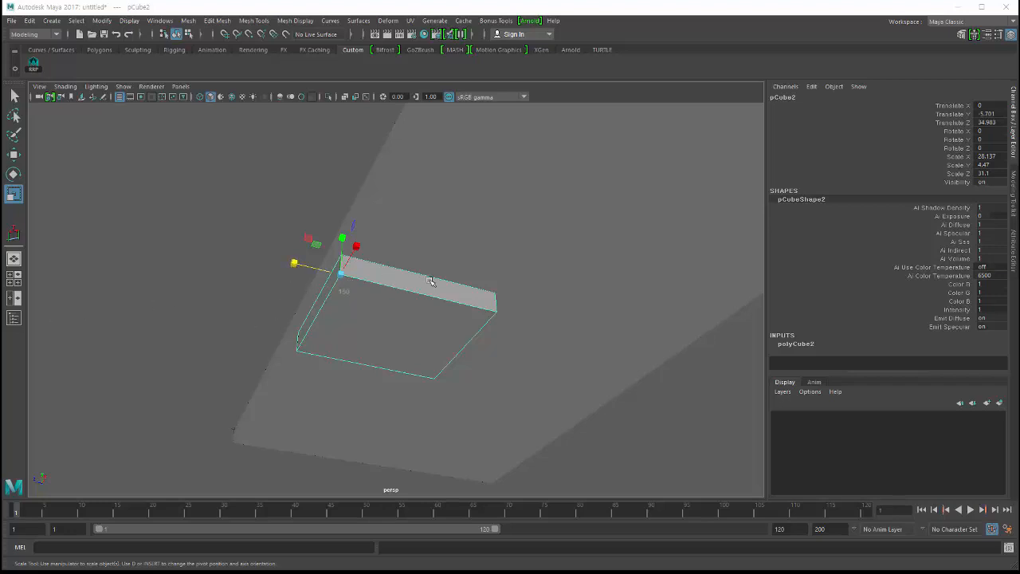
- Set the box's Scale Z to 50
drag(280, 263, 301, 265)
double_click(990, 173)
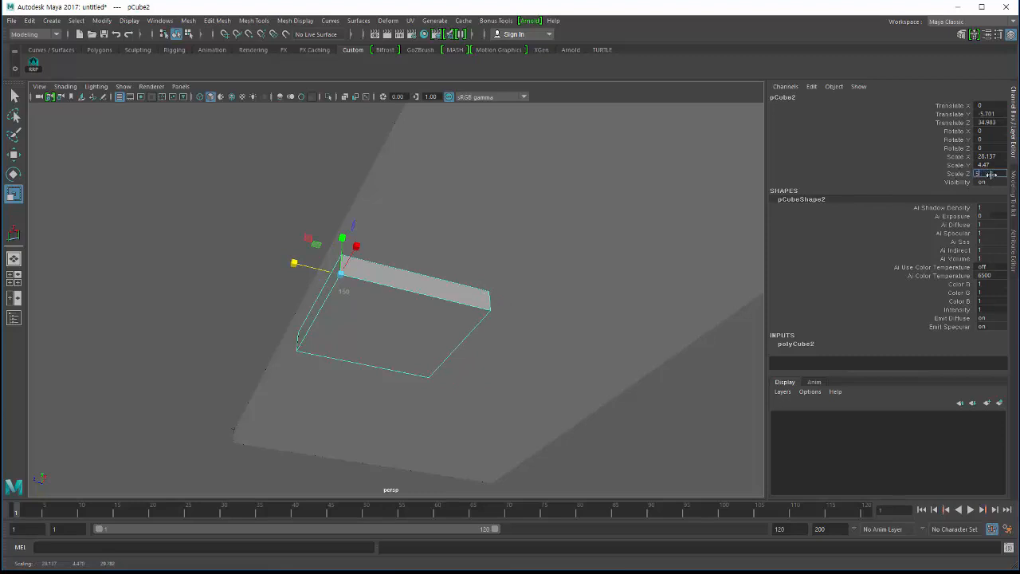
key(Return)
alt+drag(302, 394, 298, 391)
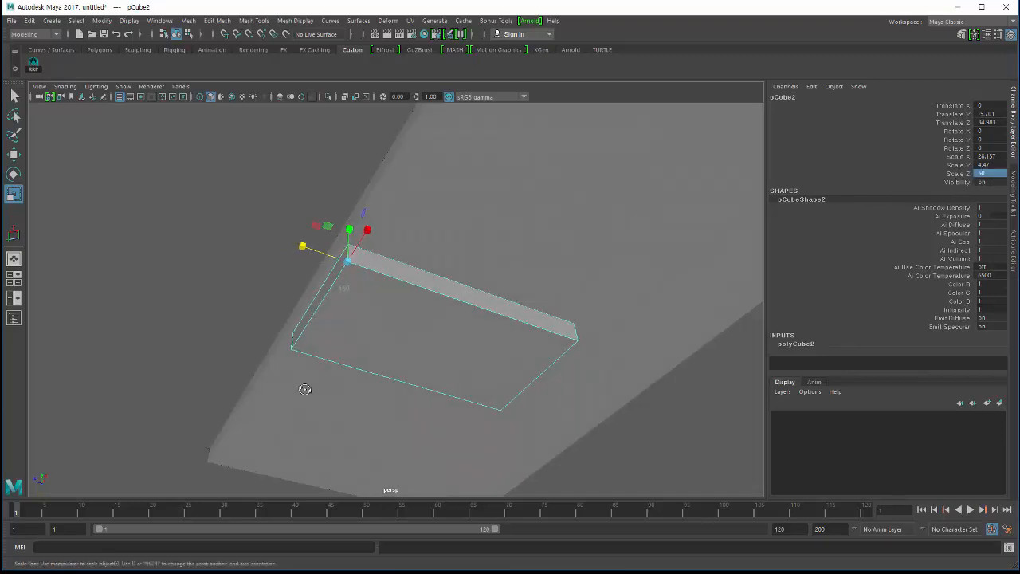
- Move the box along Z and vertex-snap it flush with the slab's front edge, at Translate Z of about 36.21
key(w)
mouse_move(340, 349)
alt+mouse_down()
mouse_move(239, 338)
mouse_move(228, 315)
mouse_move(234, 267)
mouse_move(256, 320)
mouse_move(230, 289)
mouse_move(242, 296)
mouse_move(189, 319)
mouse_move(216, 349)
alt+mouse_up()
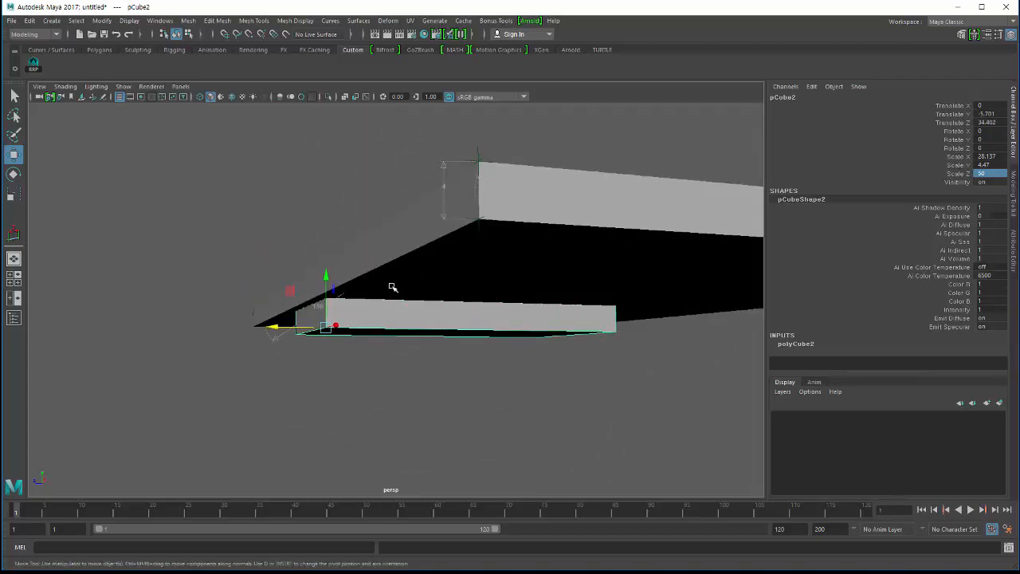
key(v)
middle_drag(479, 220, 471, 221)
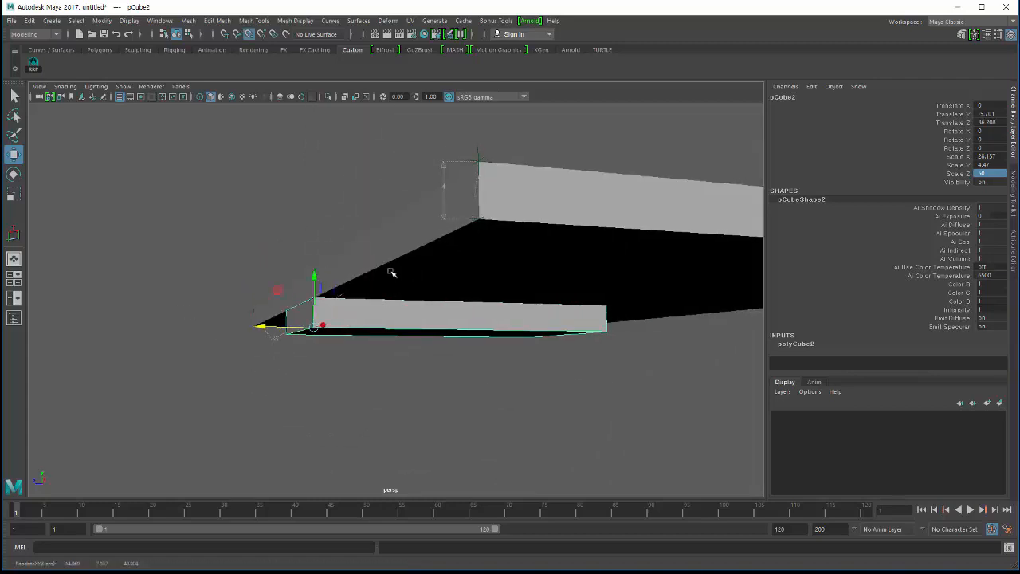
alt+drag(244, 314, 356, 328)
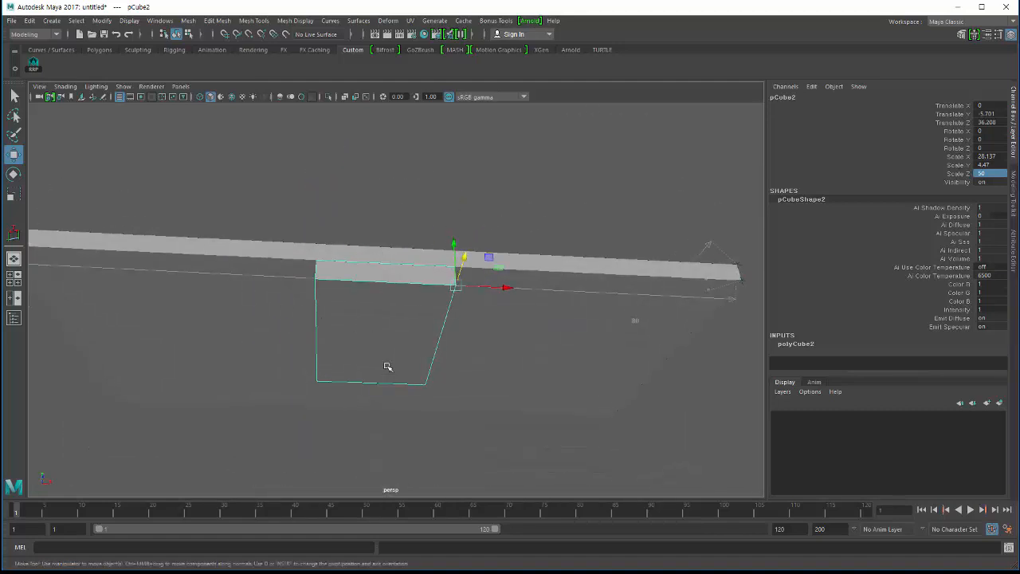
mouse_move(375, 327)
alt+mouse_down()
mouse_move(371, 319)
mouse_move(384, 325)
alt+mouse_up()
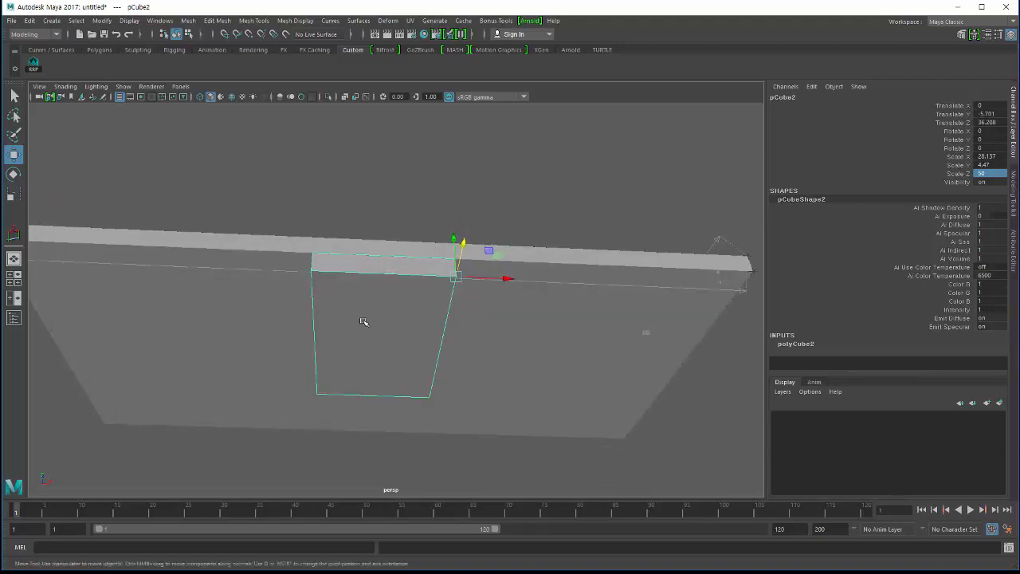
alt+drag(329, 364, 371, 335)
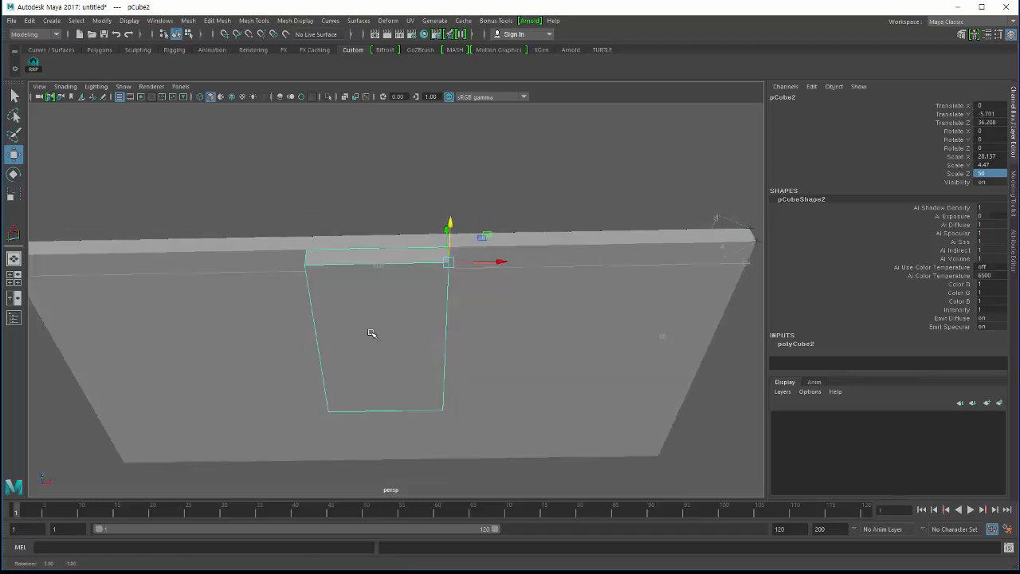
key(r)
drag(495, 263, 500, 262)
key(ctrl+z)
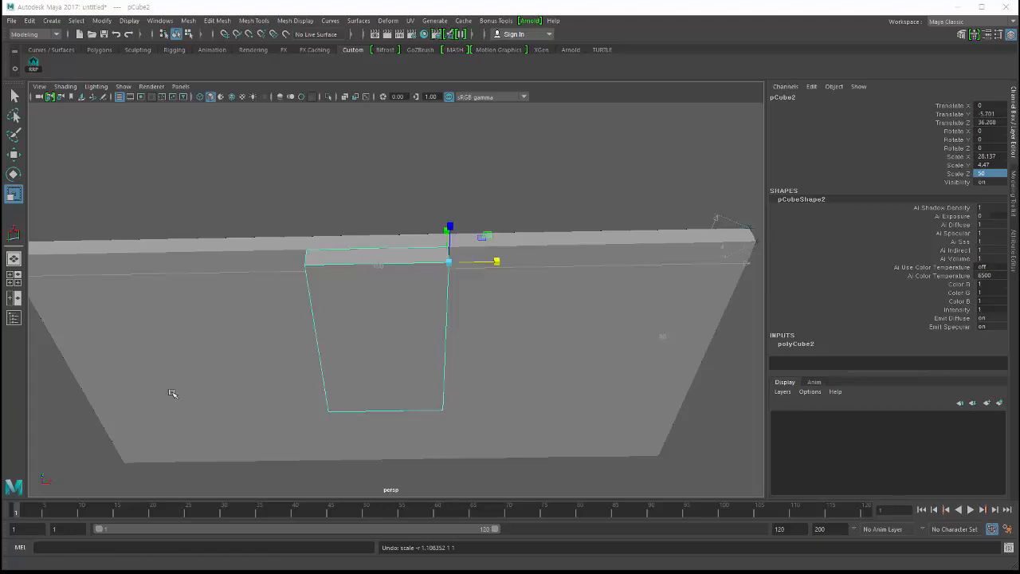
- Set the box's Scale X to 35.7
alt+drag(203, 359, 198, 408)
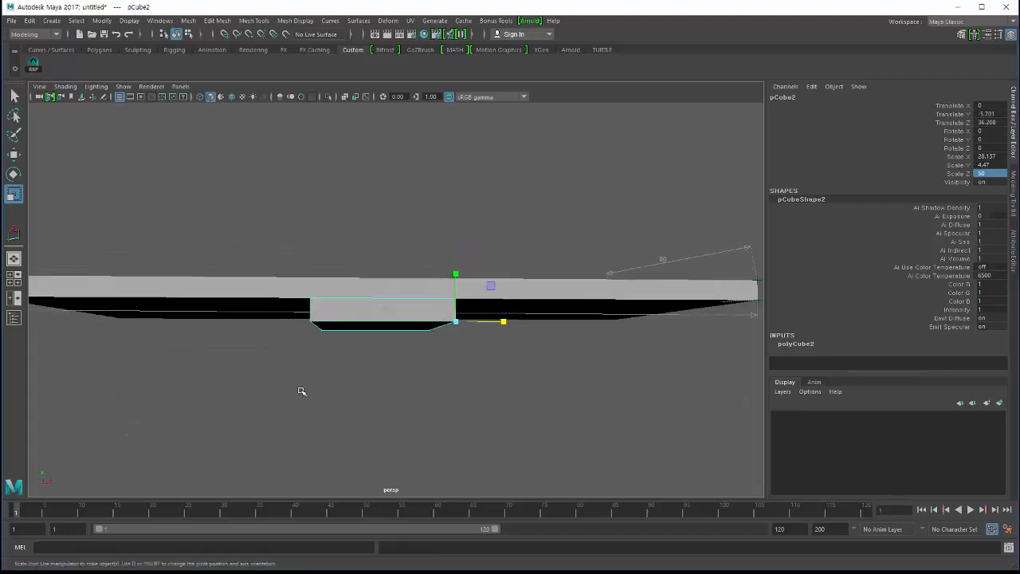
alt+drag(301, 392, 329, 344)
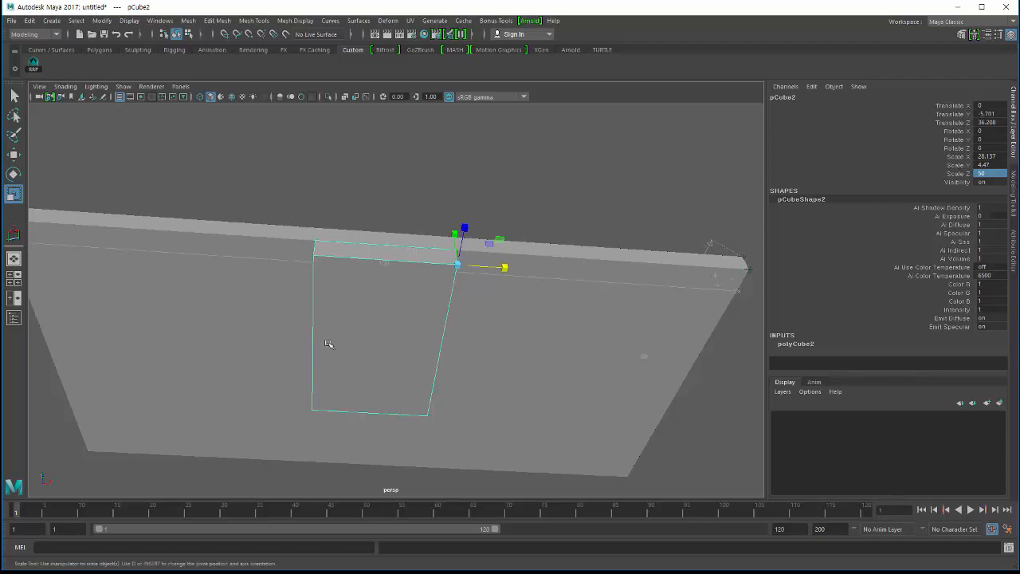
double_click(988, 156)
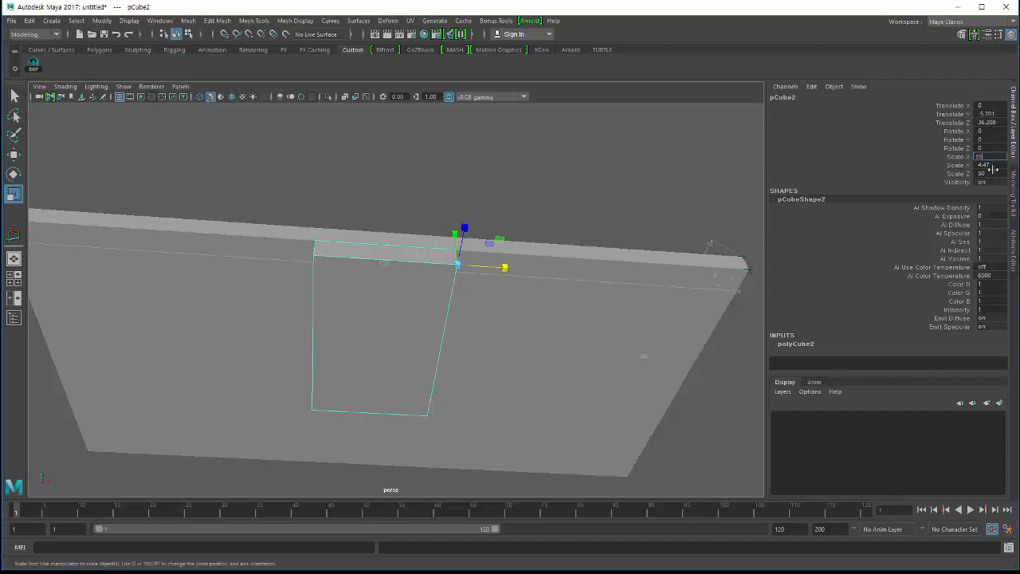
key(Return)
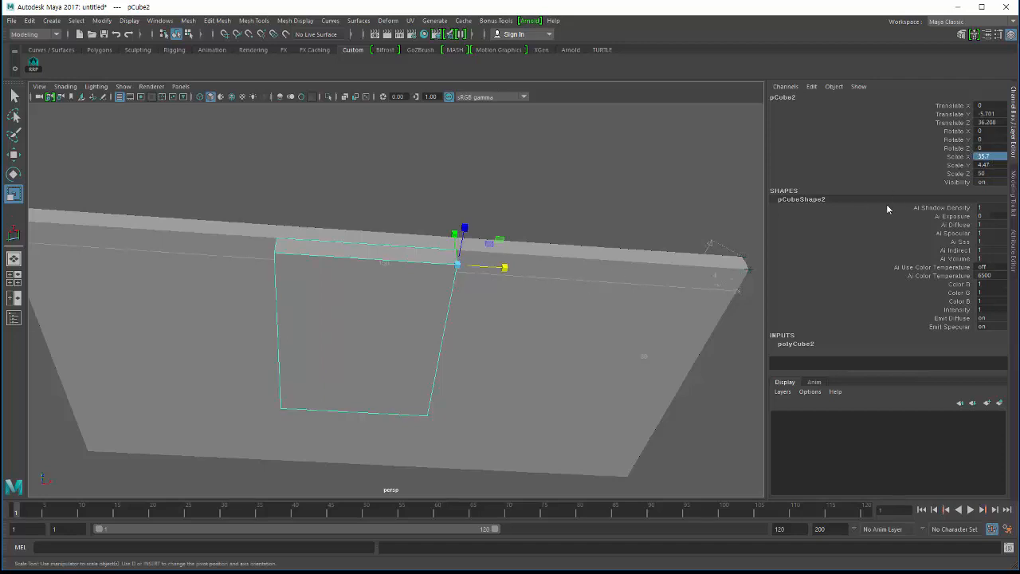
- Snap the box's pivot from its lower front corner to the upper front corner touching the slab
key(w)
alt+drag(476, 353, 483, 380)
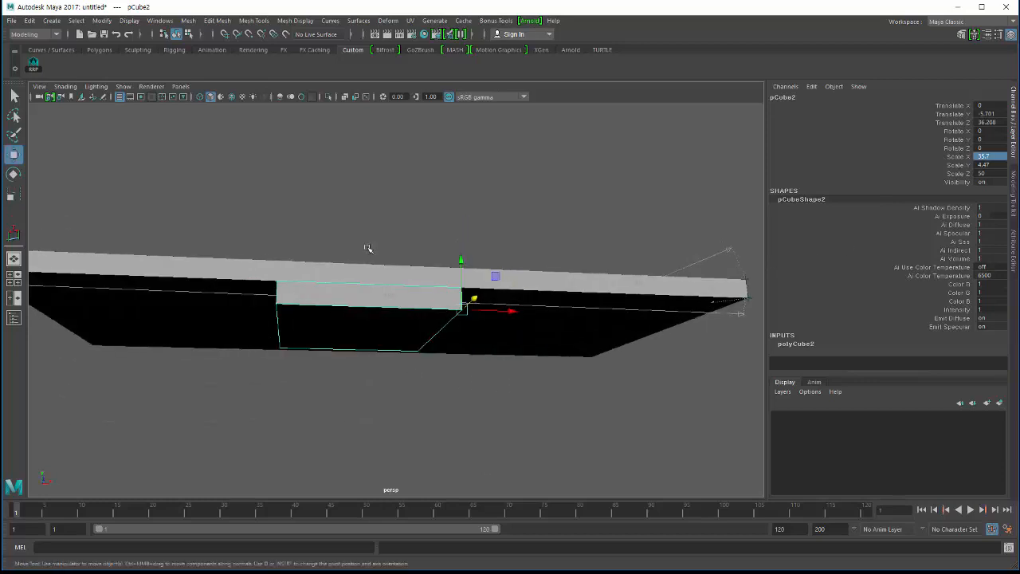
alt+drag(339, 315, 409, 352)
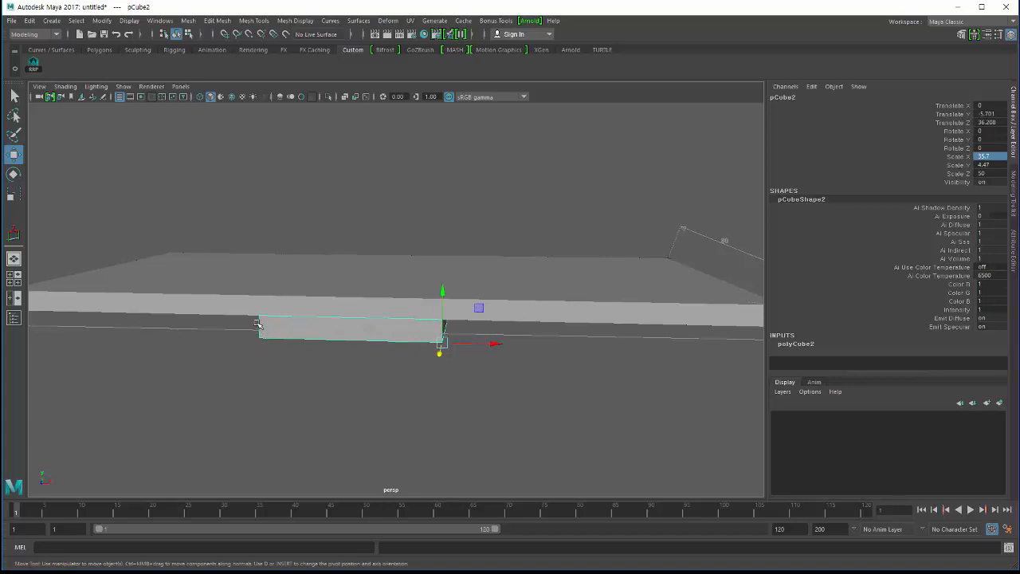
alt+right_drag(401, 358, 473, 387)
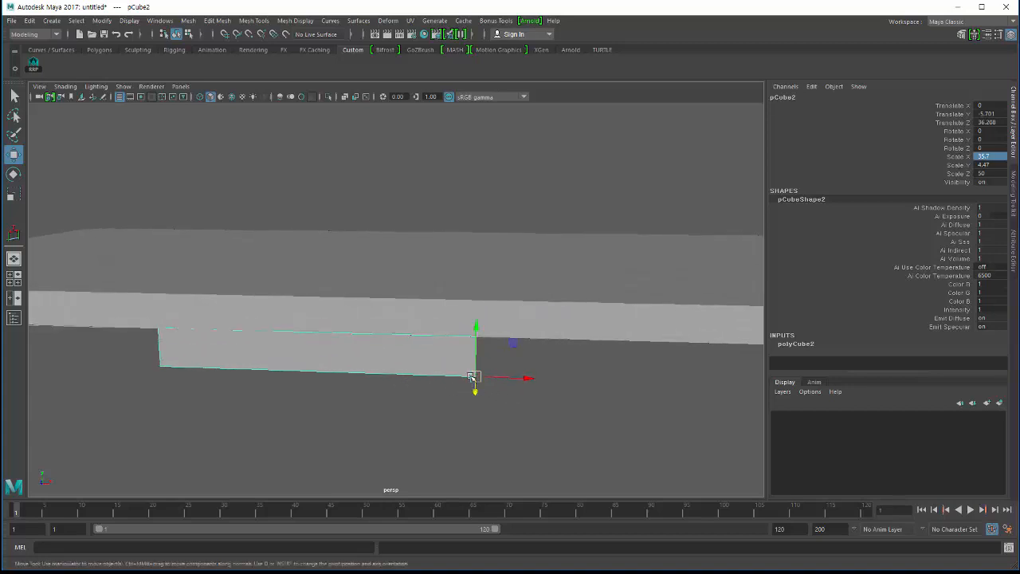
key(d)
key(v)
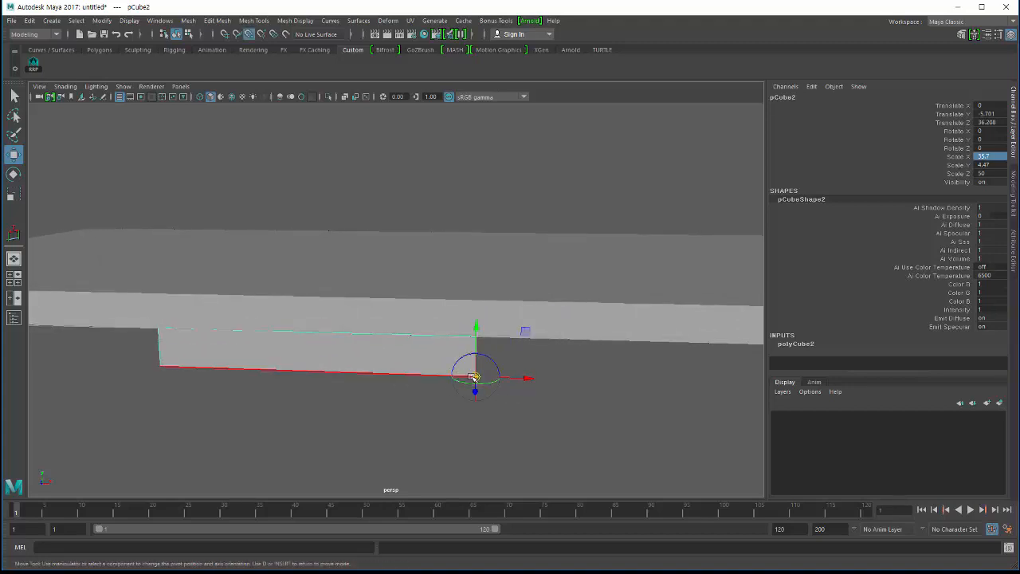
drag(473, 377, 478, 267)
- Extend the box downward from the slab by setting its Scale Y to 21
key(r)
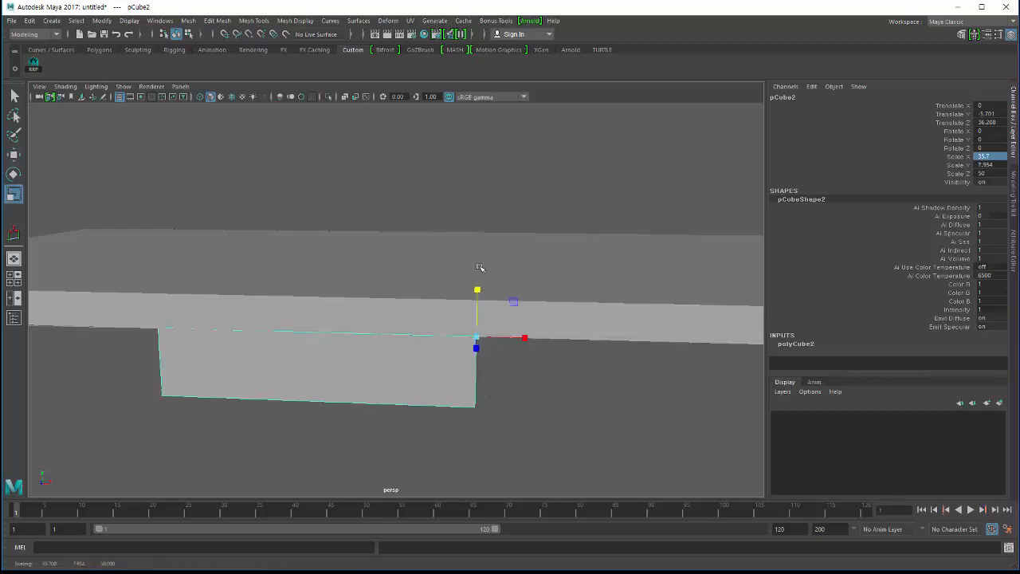
key(ctrl+z)
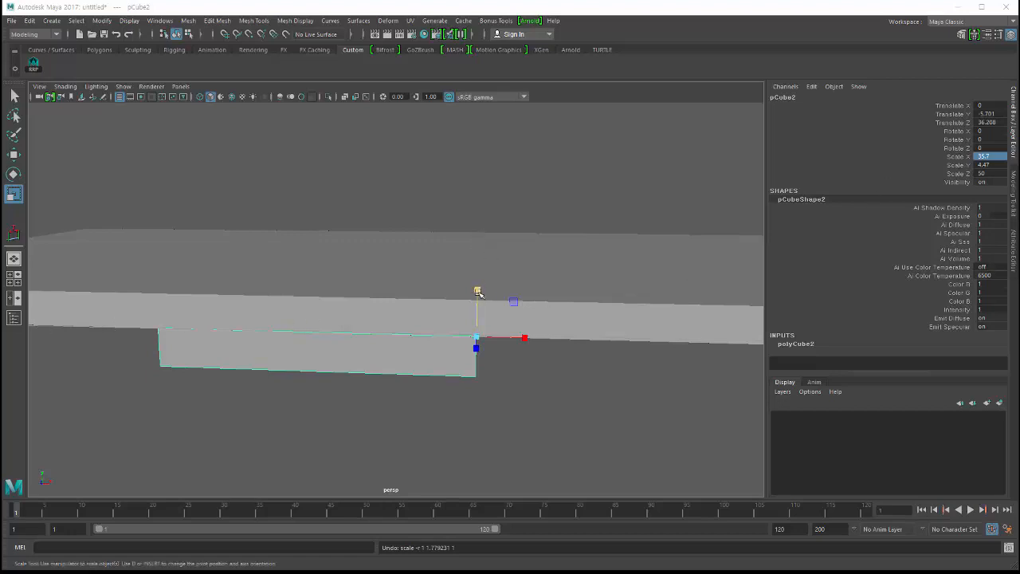
drag(477, 292, 476, 266)
double_click(988, 165)
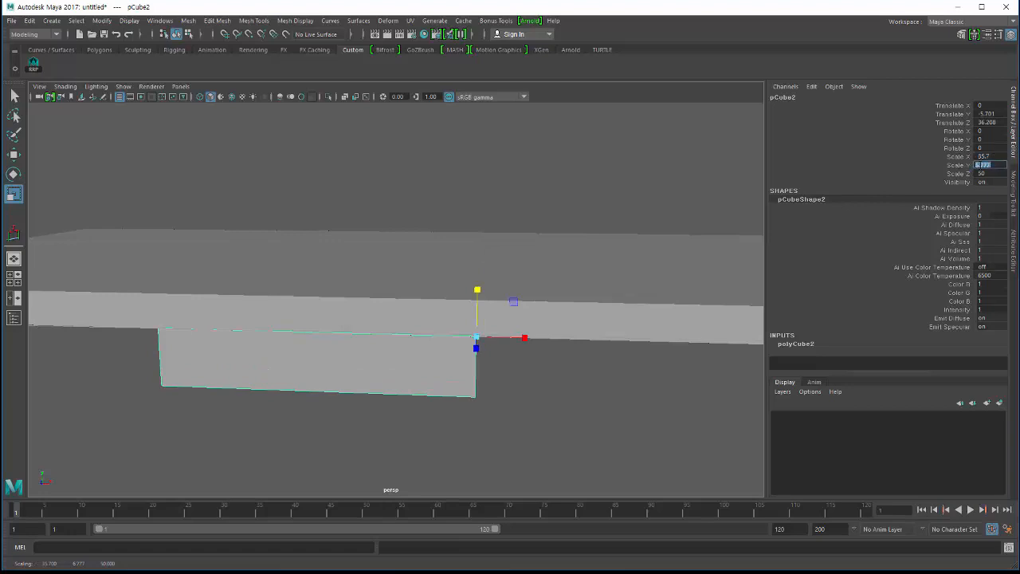
text(21)
key(Return)
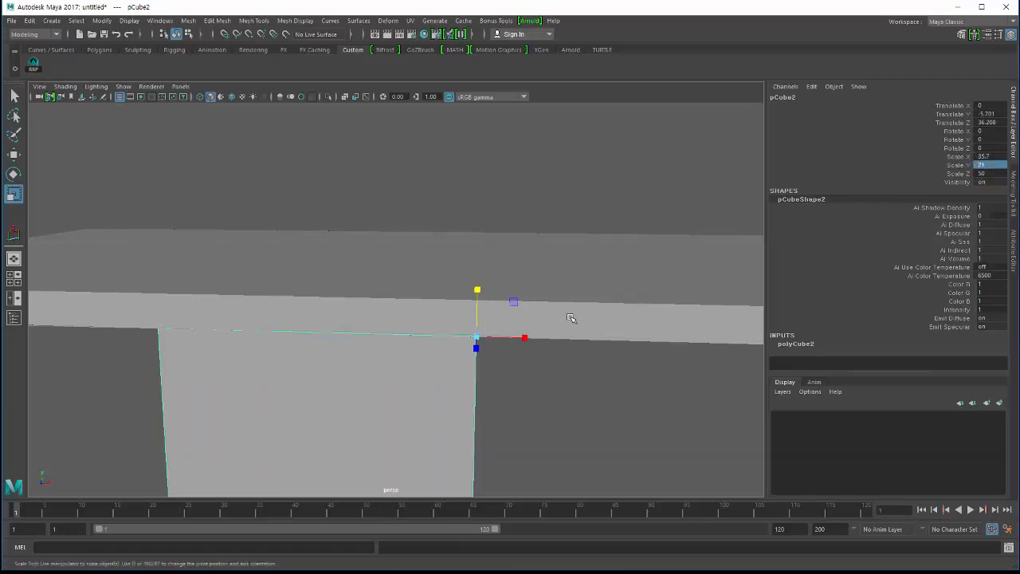
- In the front view, insert a vertical edge loop through the middle of the box with Multi-Cut
alt+drag(571, 318, 369, 326)
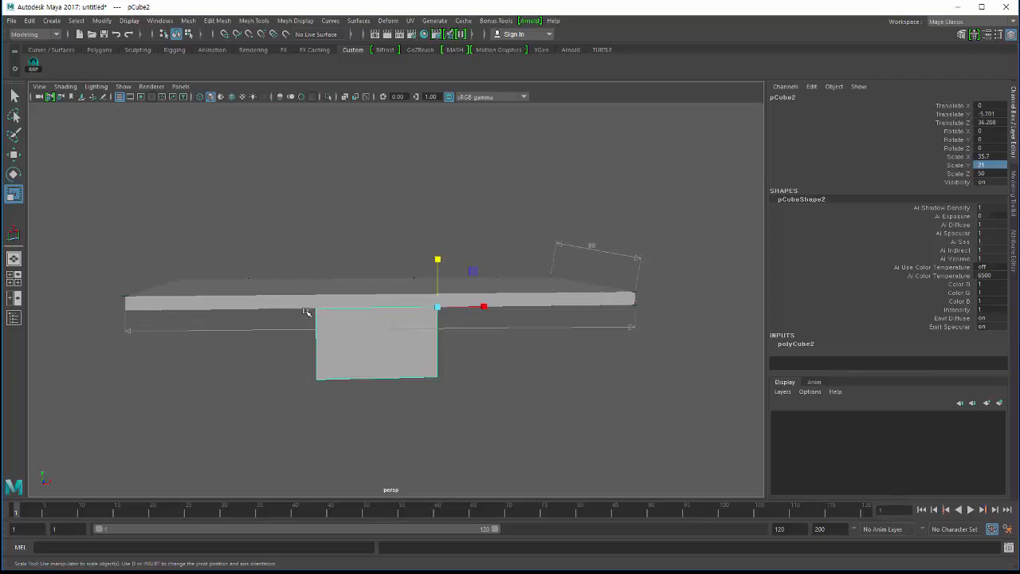
alt+drag(342, 362, 349, 327)
key(space)
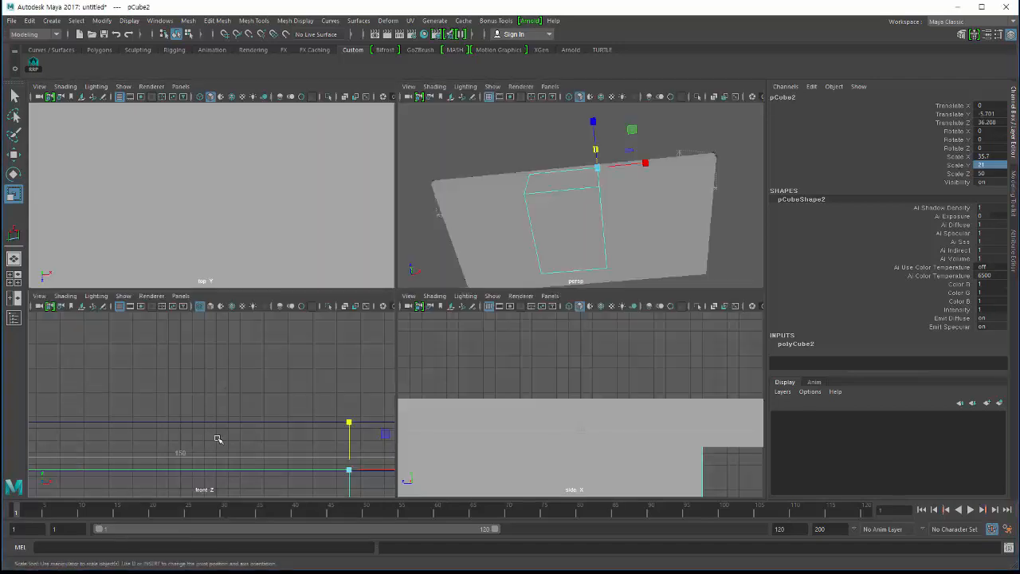
key(space)
alt+right_drag(155, 335, 54, 339)
alt+middle_drag(133, 396, 182, 328)
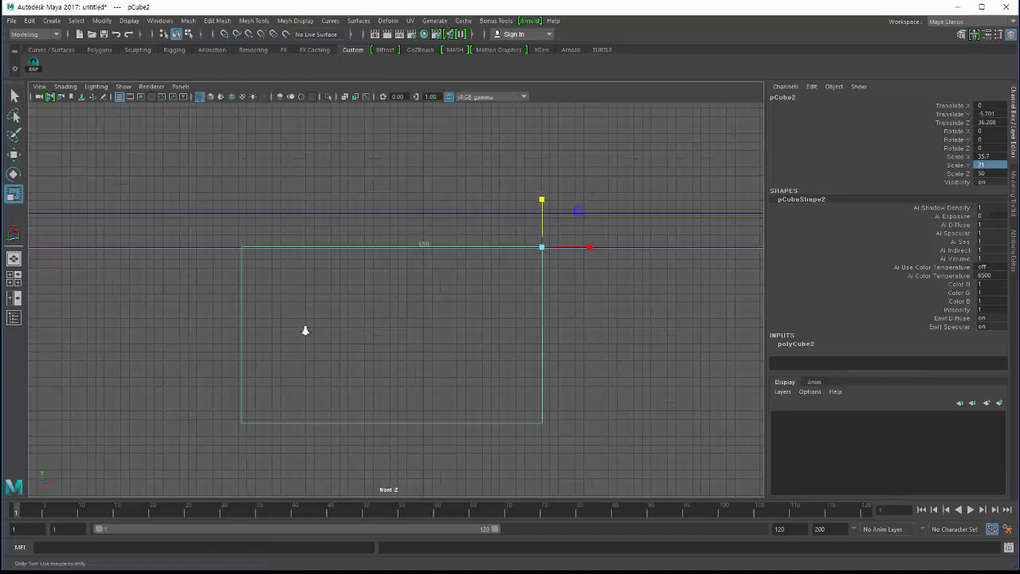
alt+right_drag(305, 330, 73, 294)
alt+middle_drag(278, 349, 206, 376)
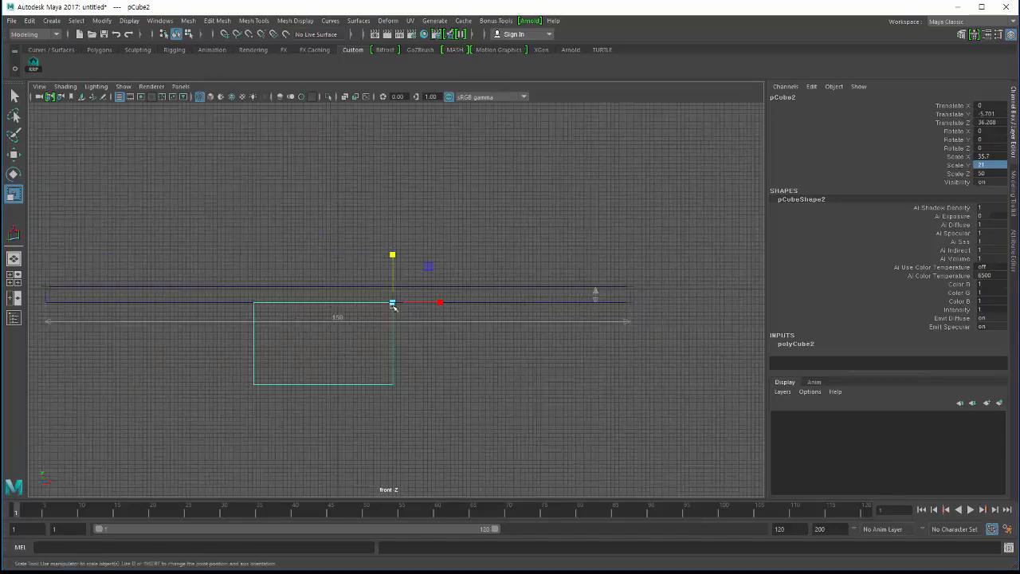
scroll(240, 372, up, 1)
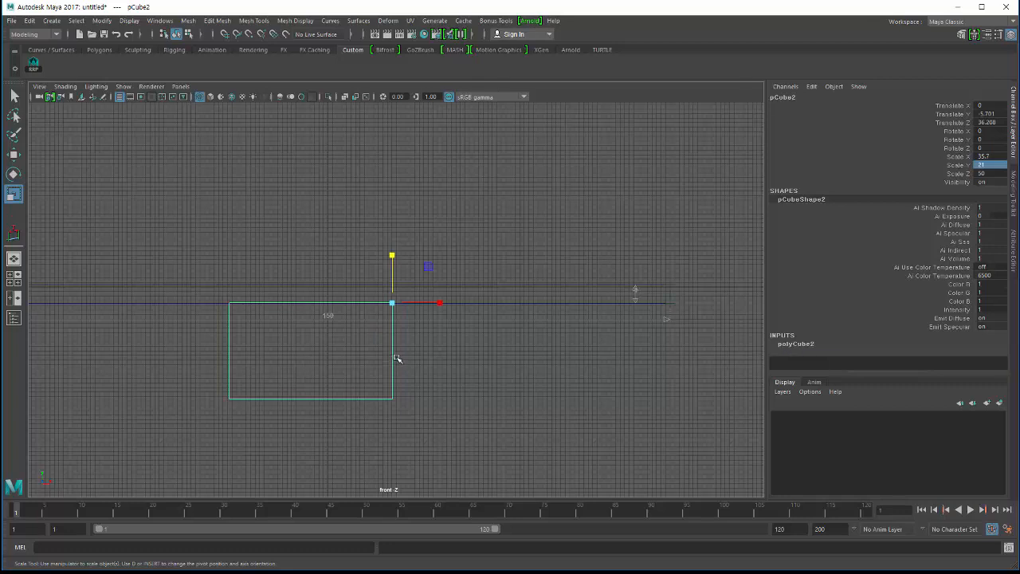
shift+right_drag(396, 359, 323, 288)
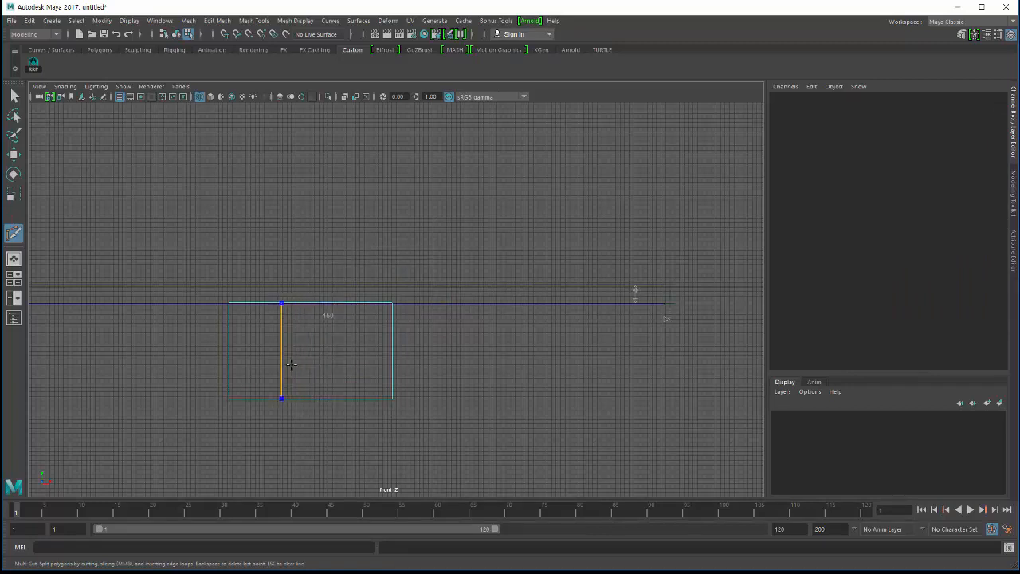
ctrl+shift+click(295, 365)
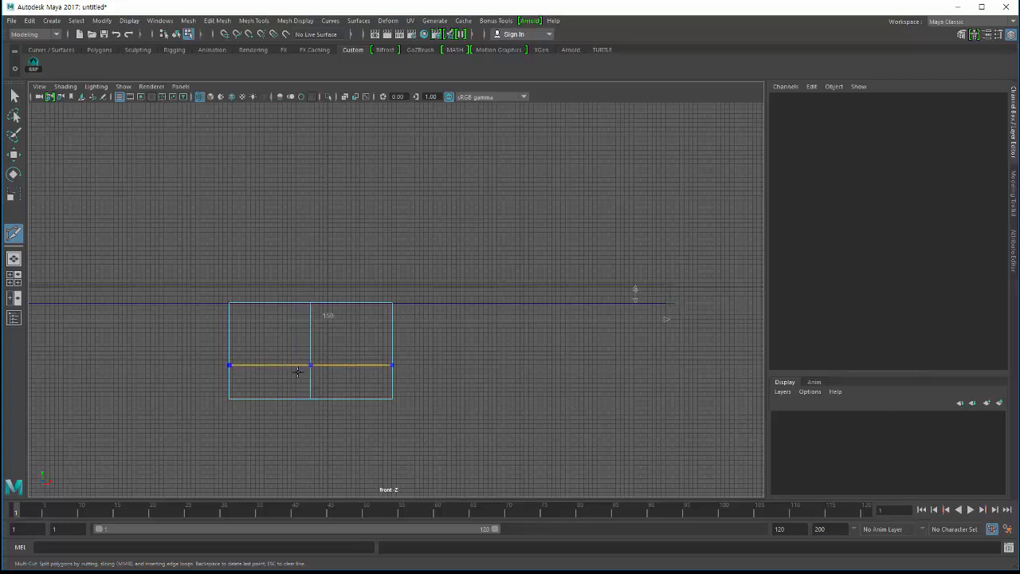
click(13, 96)
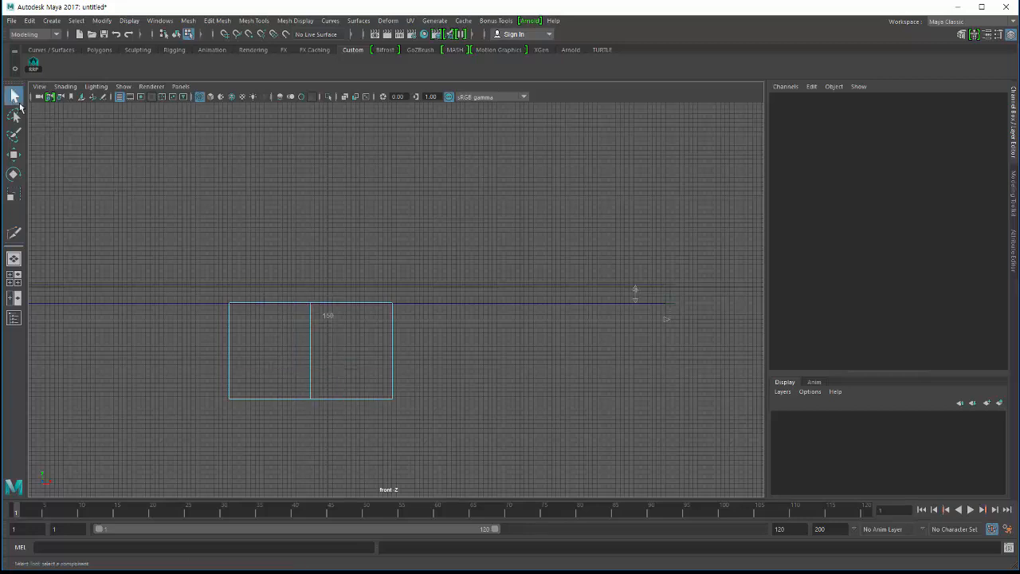
- Return the box to object mode in the perspective view and snap its pivot to the upper front vertex of the center edge loop
key(space)
key(space)
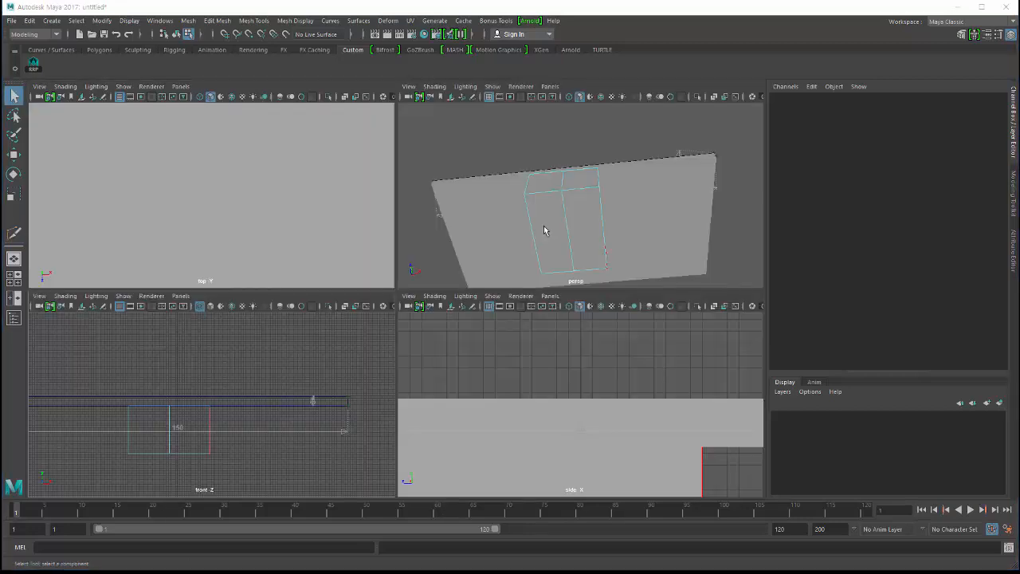
key(space)
alt+drag(482, 264, 402, 311)
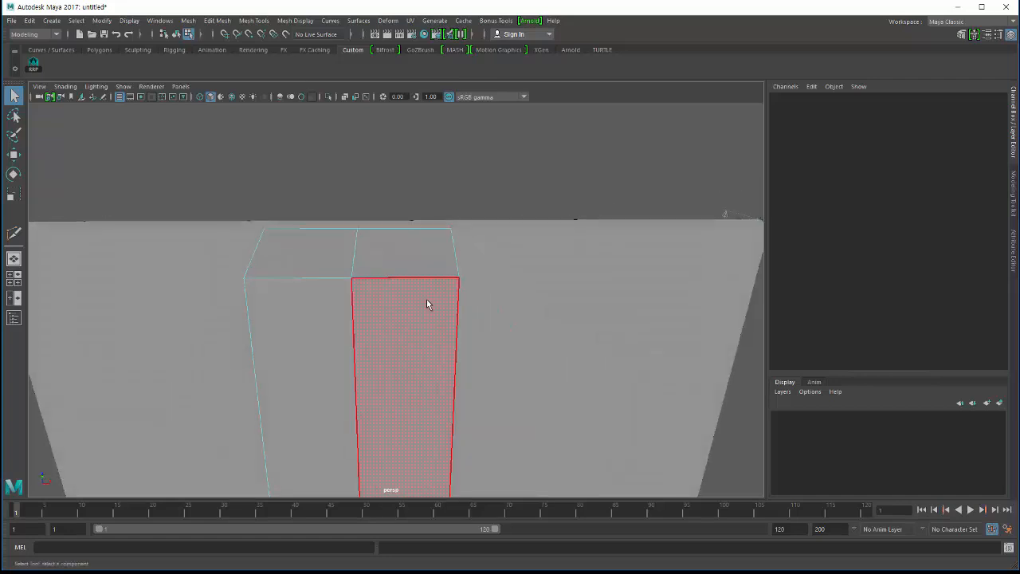
right_drag(422, 253, 478, 239)
click(403, 320)
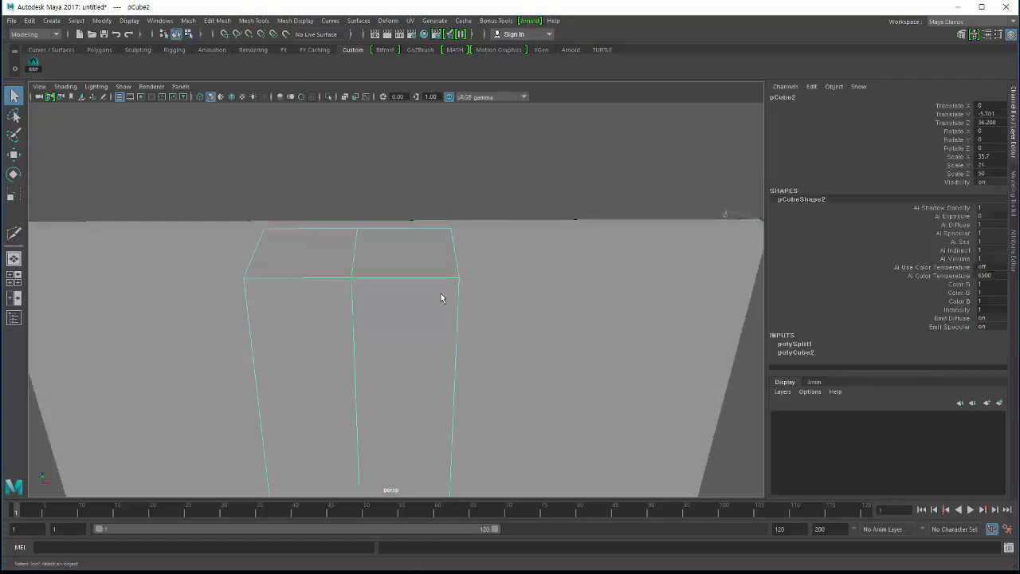
key(w)
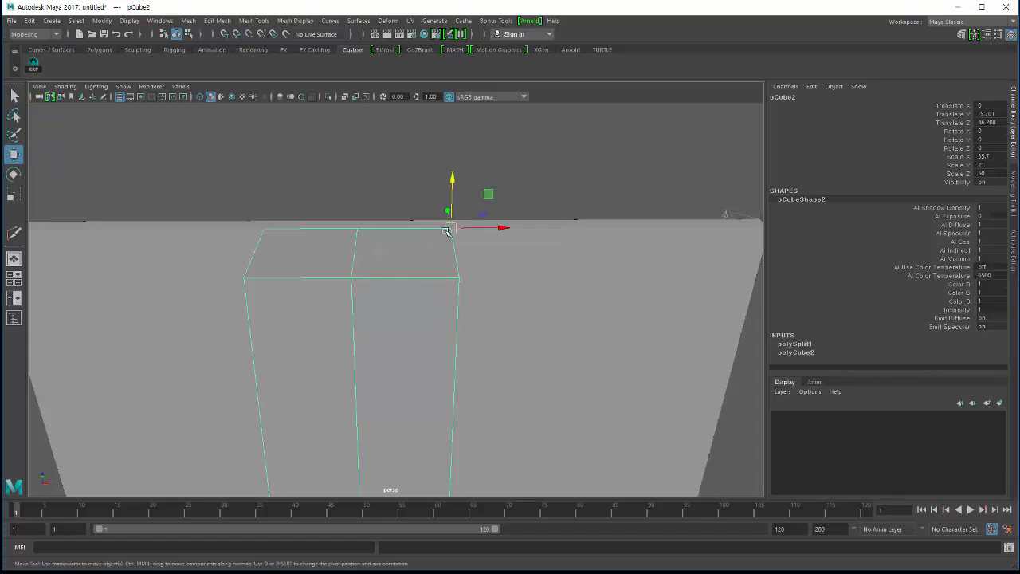
key(d)
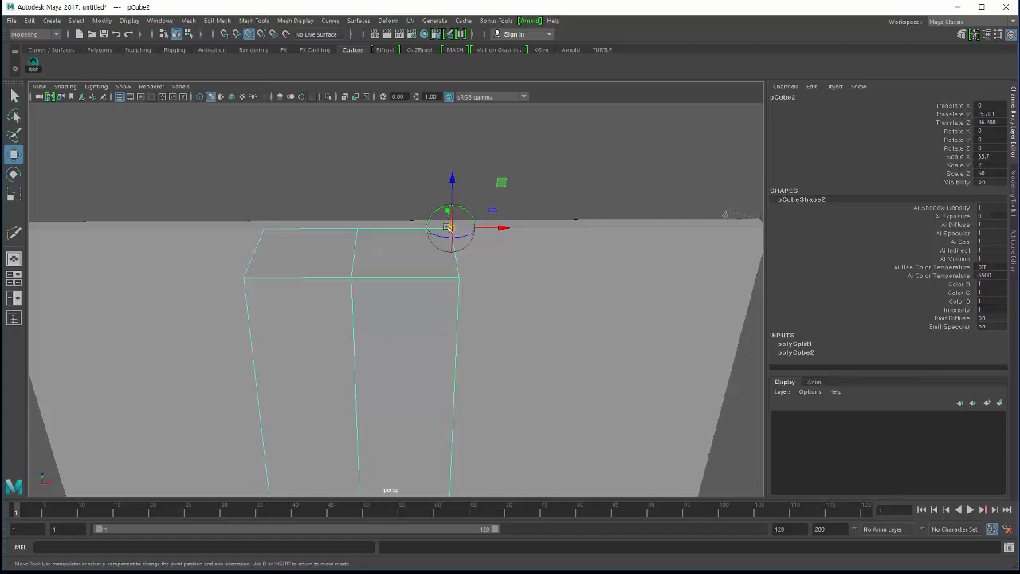
drag(448, 227, 353, 229)
- In the front view, grid-snap the box along X to the slab's center line, at Translate X 3.781
alt+drag(312, 266, 296, 337)
key(space)
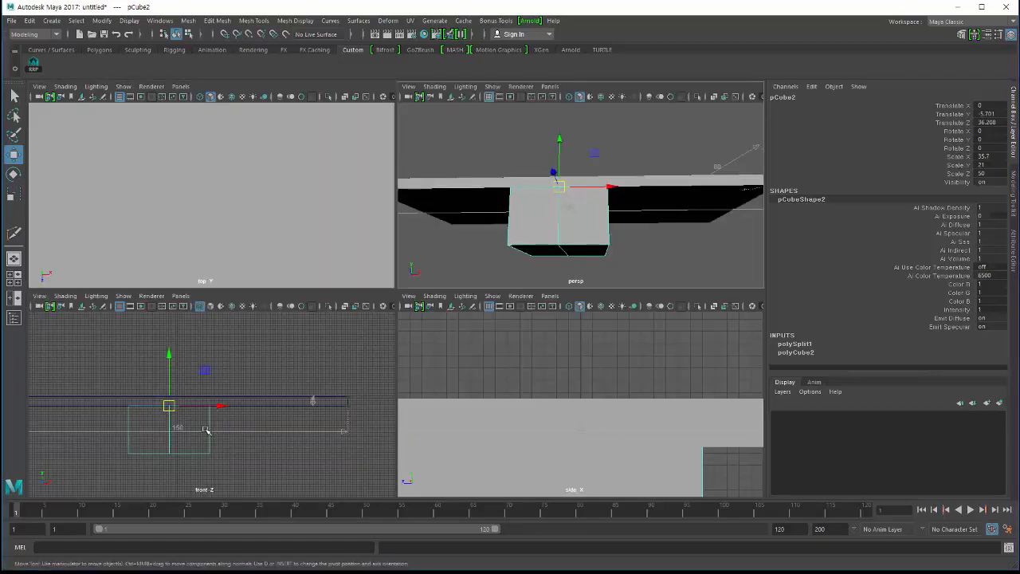
key(space)
alt+right_drag(187, 416, 259, 401)
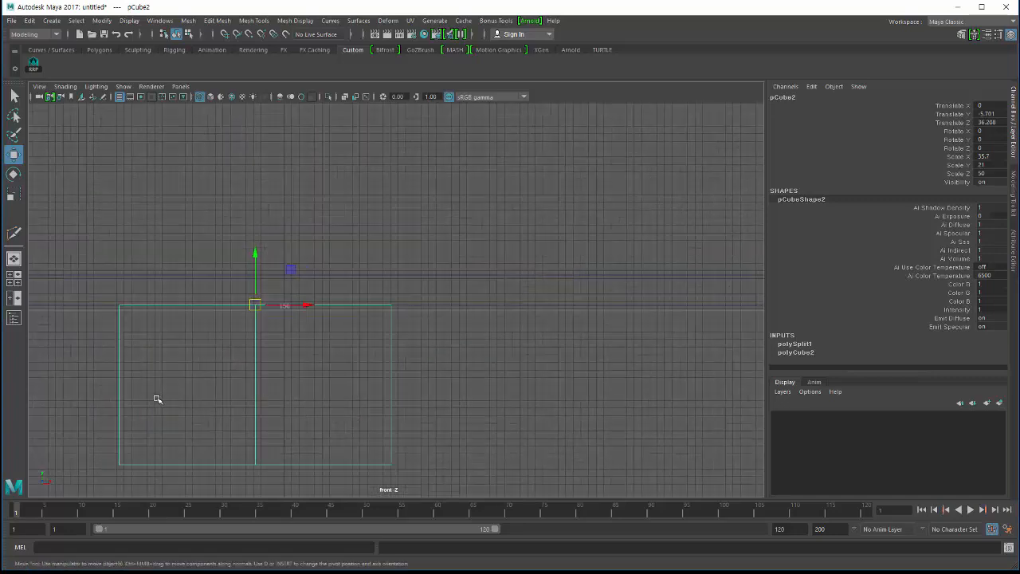
alt+right_drag(157, 398, 231, 398)
alt+middle_drag(231, 399, 353, 369)
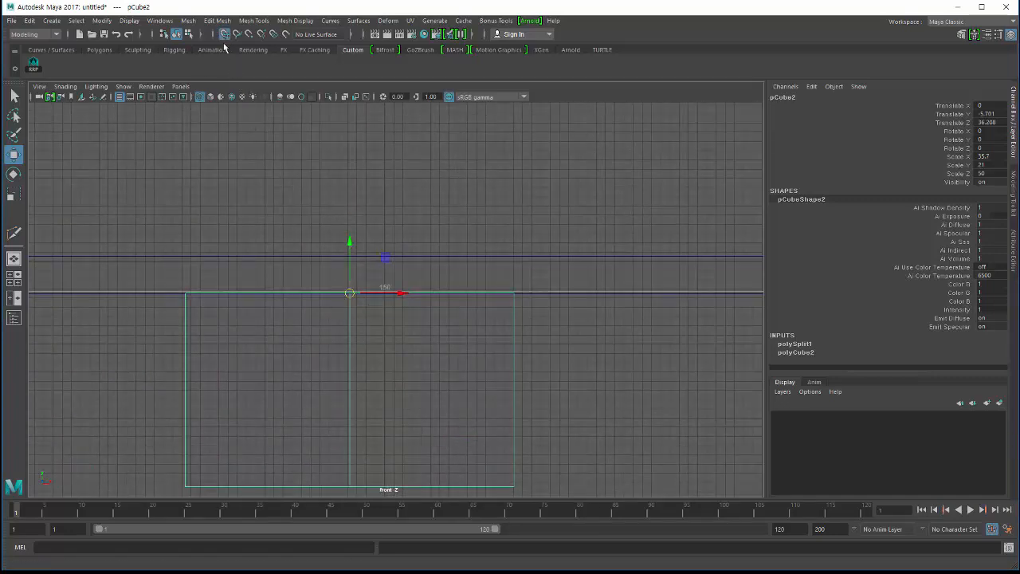
drag(399, 293, 379, 319)
key(space)
key(space)
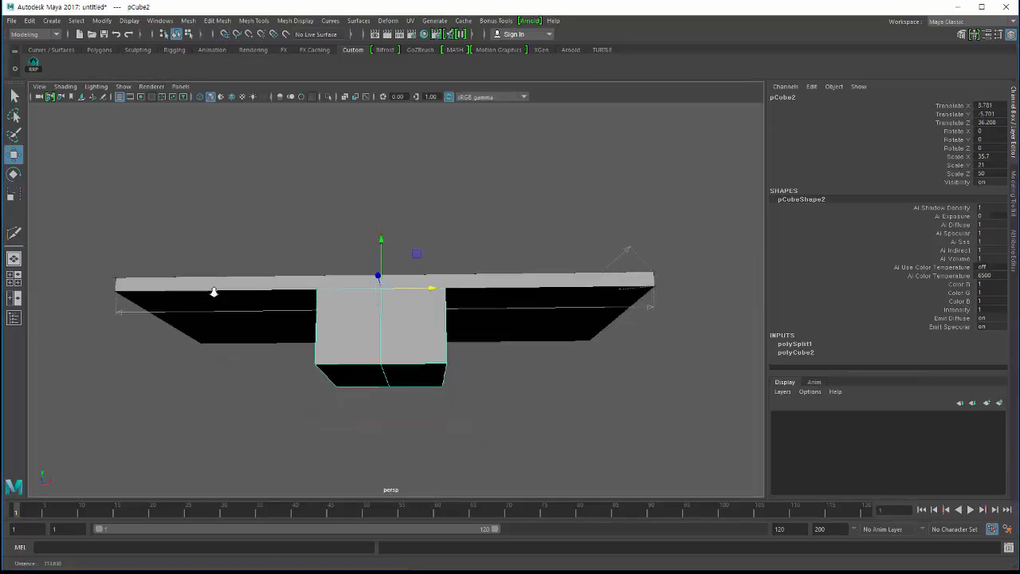
- Examine the box's centering under the slab from several angles, selecting the slab and the box in turn to compare their pivots
alt+drag(212, 289, 399, 358)
click(276, 372)
click(398, 357)
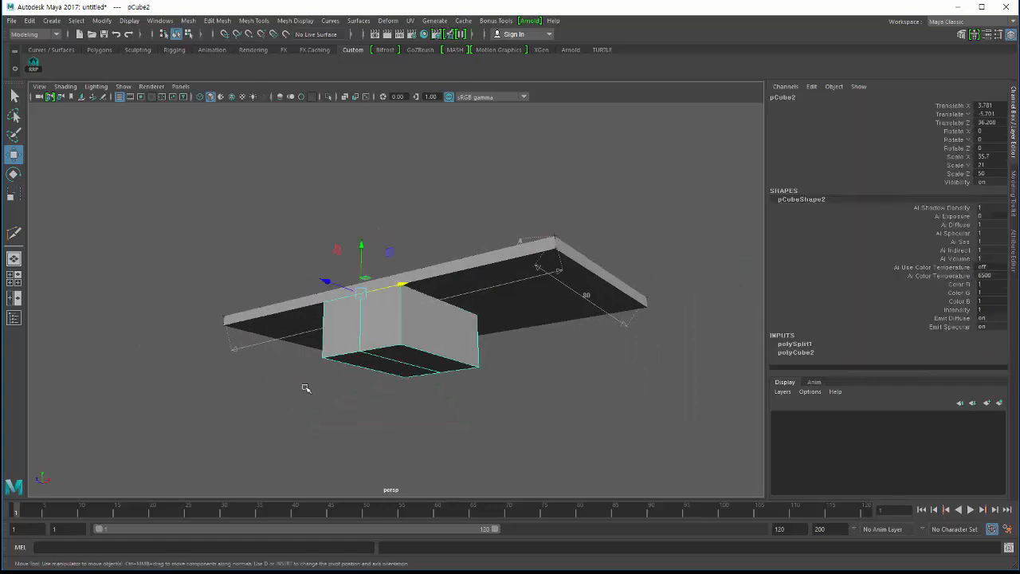
alt+drag(302, 388, 414, 375)
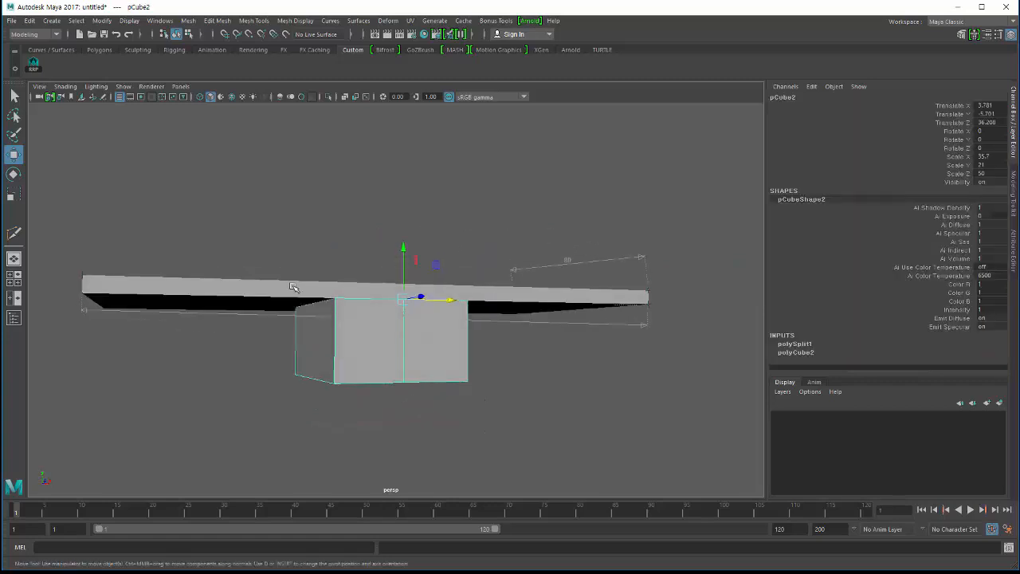
click(303, 306)
alt+drag(303, 306, 334, 318)
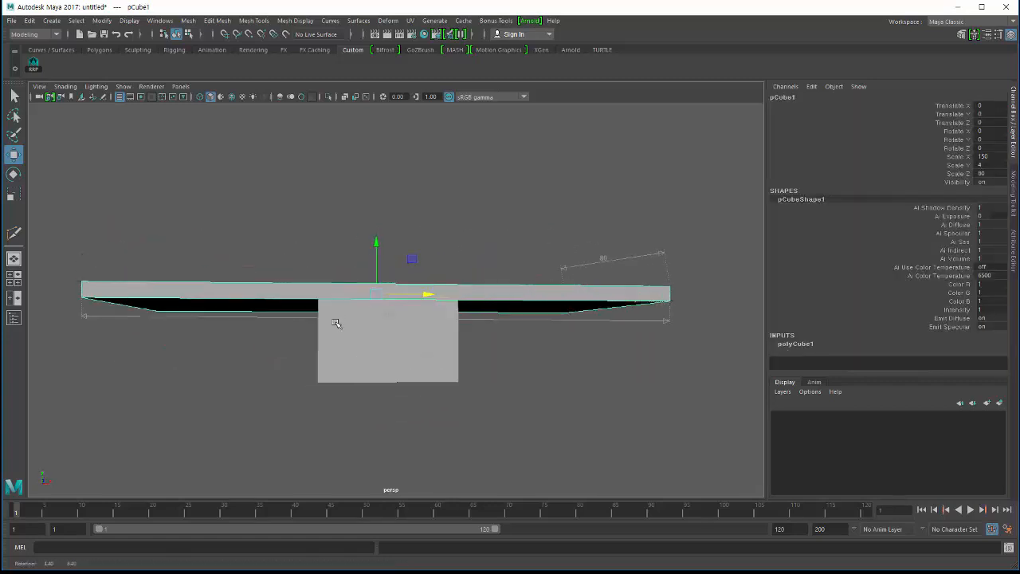
click(357, 353)
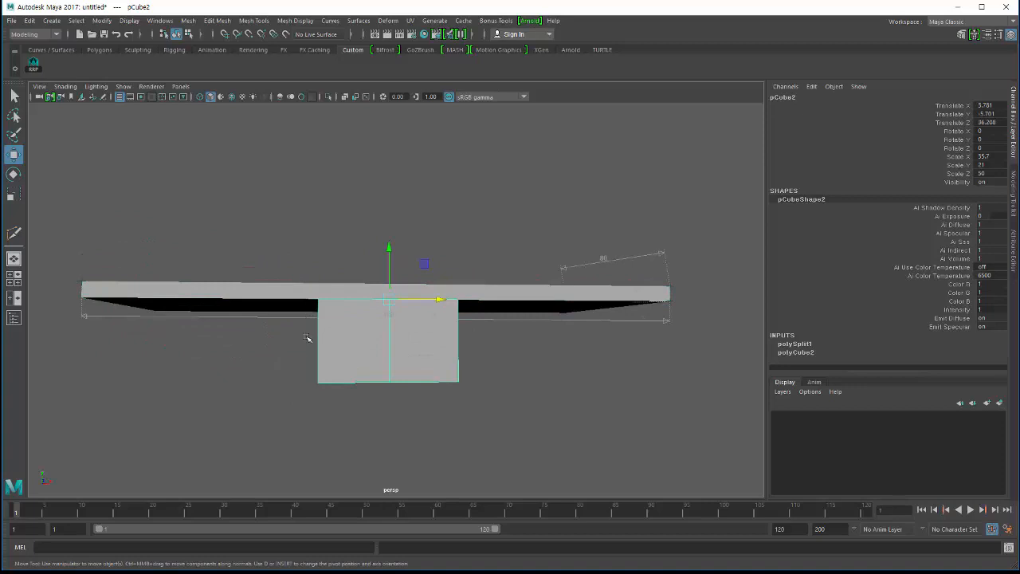
alt+drag(315, 376, 337, 391)
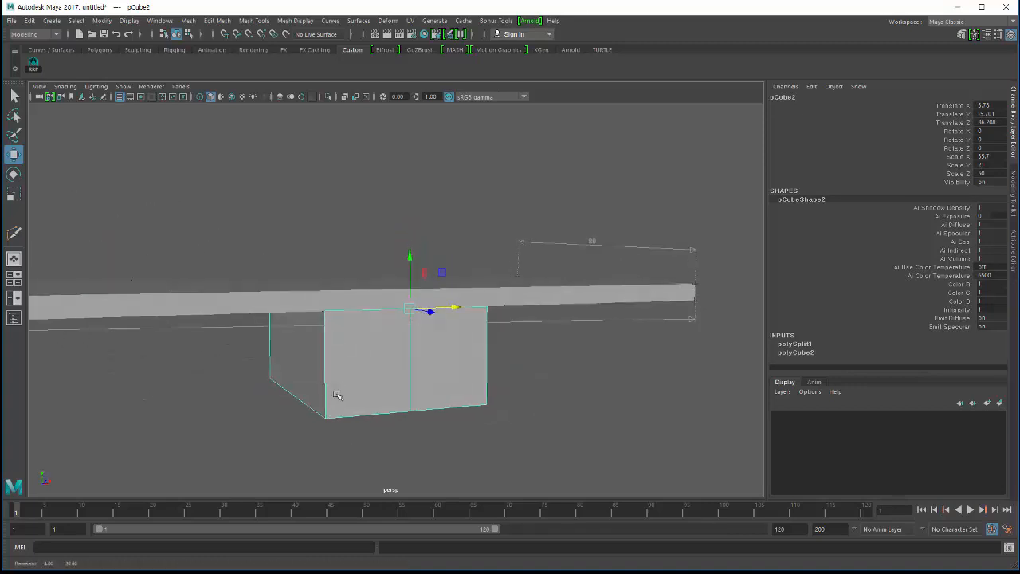
- With Multi-Cut, insert two front-to-back edge loops in the slab, just outside the box's left and right sides
click(275, 303)
mouse_move(275, 303)
alt+mouse_down()
mouse_move(235, 350)
mouse_move(285, 360)
mouse_move(335, 332)
mouse_move(268, 326)
mouse_move(293, 329)
mouse_move(224, 299)
mouse_move(183, 334)
mouse_move(291, 333)
mouse_move(290, 346)
mouse_move(263, 319)
alt+mouse_up()
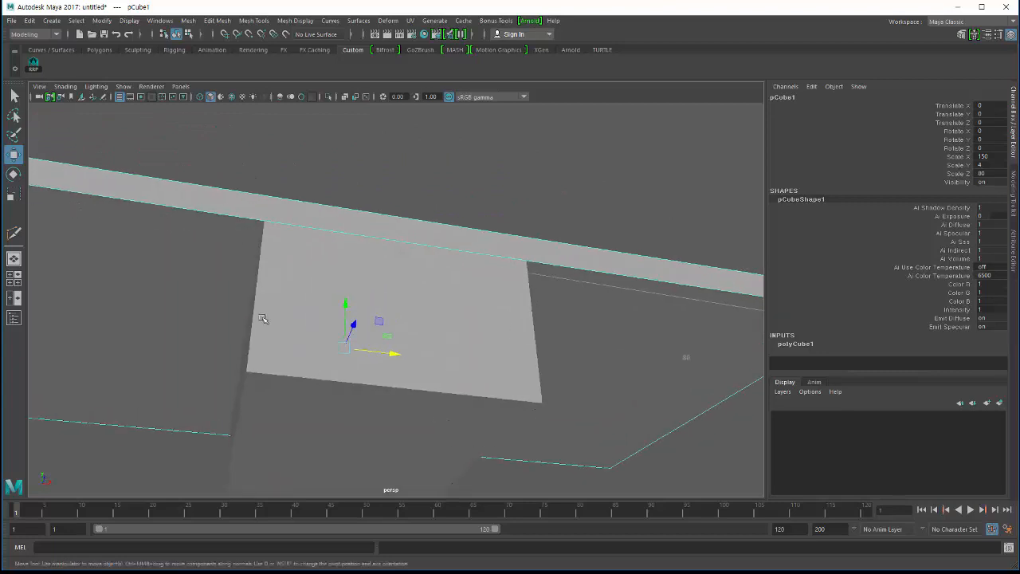
shift+right_drag(236, 252, 172, 248)
alt+drag(228, 255, 216, 273)
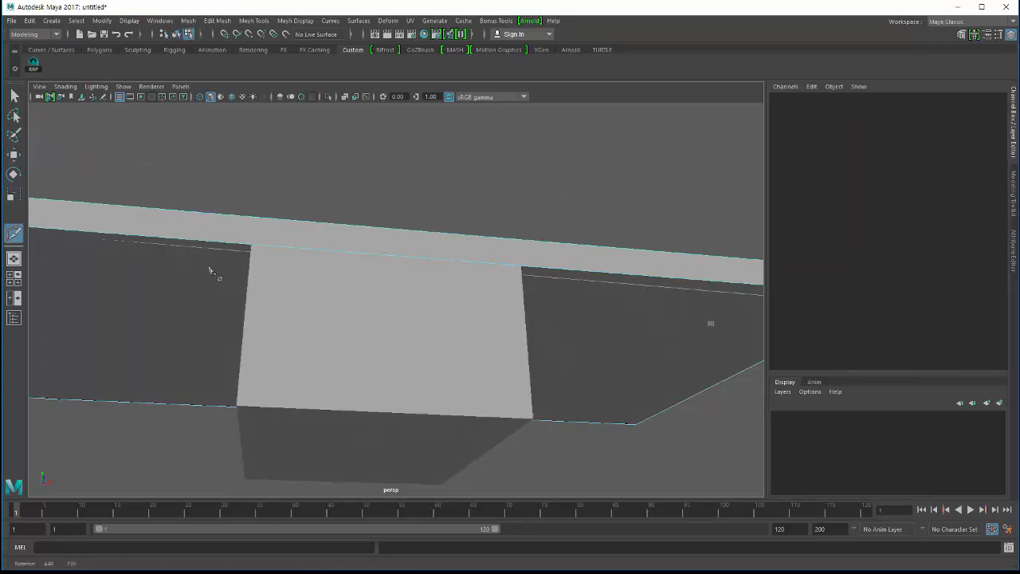
alt+right_drag(216, 274, 223, 271)
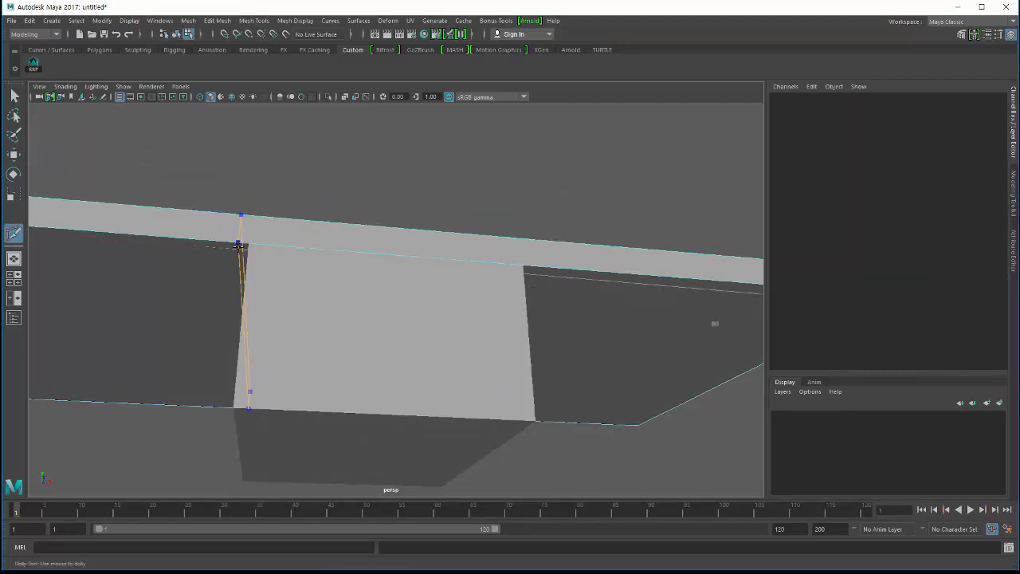
alt+drag(229, 296, 367, 342)
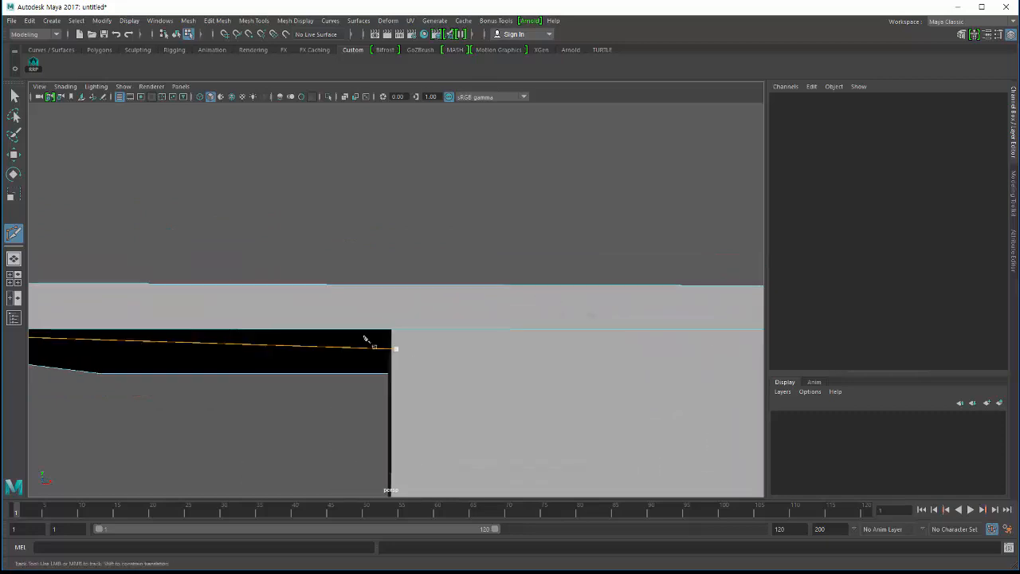
alt+middle_drag(372, 378, 264, 358)
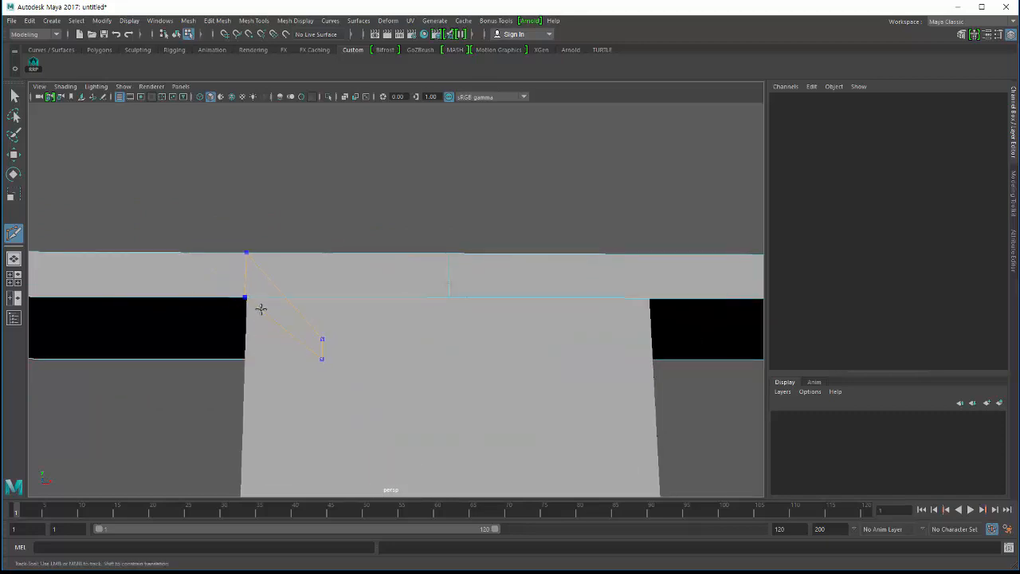
key(ctrl+z)
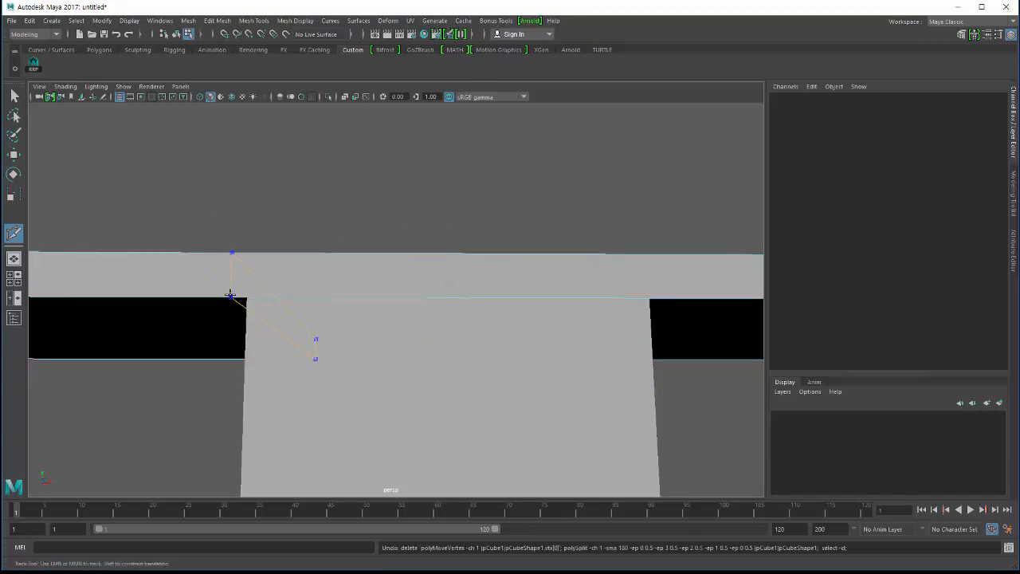
alt+drag(287, 349, 482, 295)
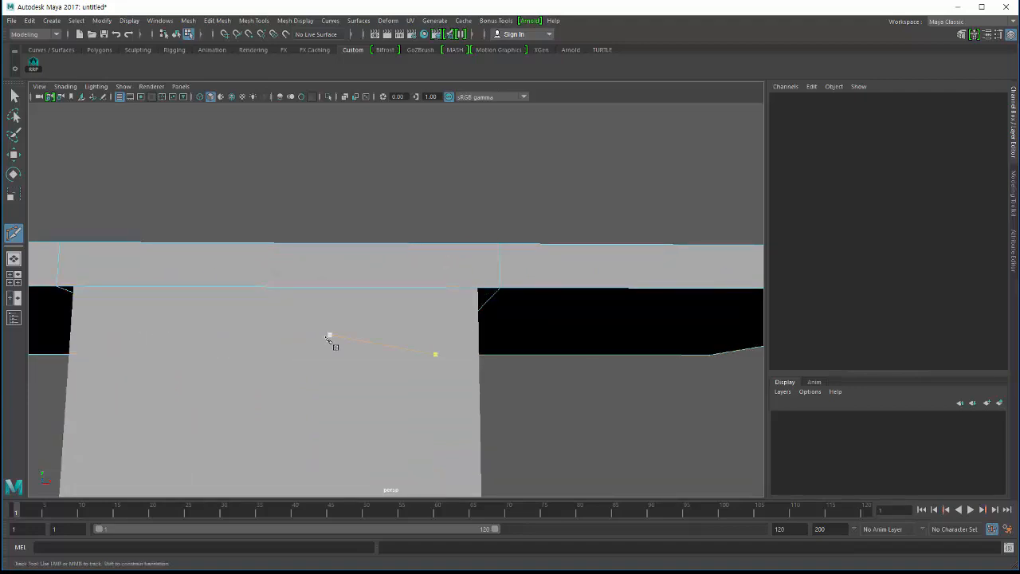
- Insert a lengthwise edge loop in the slab just behind the box and leave Multi-Cut
alt+drag(328, 338, 260, 289)
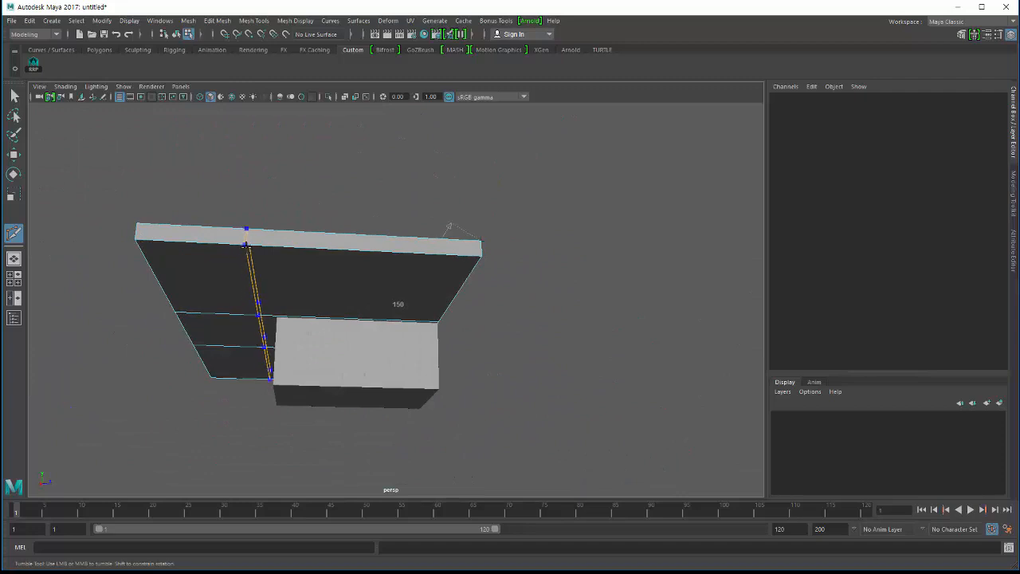
alt+drag(260, 243, 207, 271)
key(q)
- Snap the slab's left and right edge loops along X to the matching upper corners of the box
alt+drag(283, 274, 376, 332)
scroll(376, 332, up, 2)
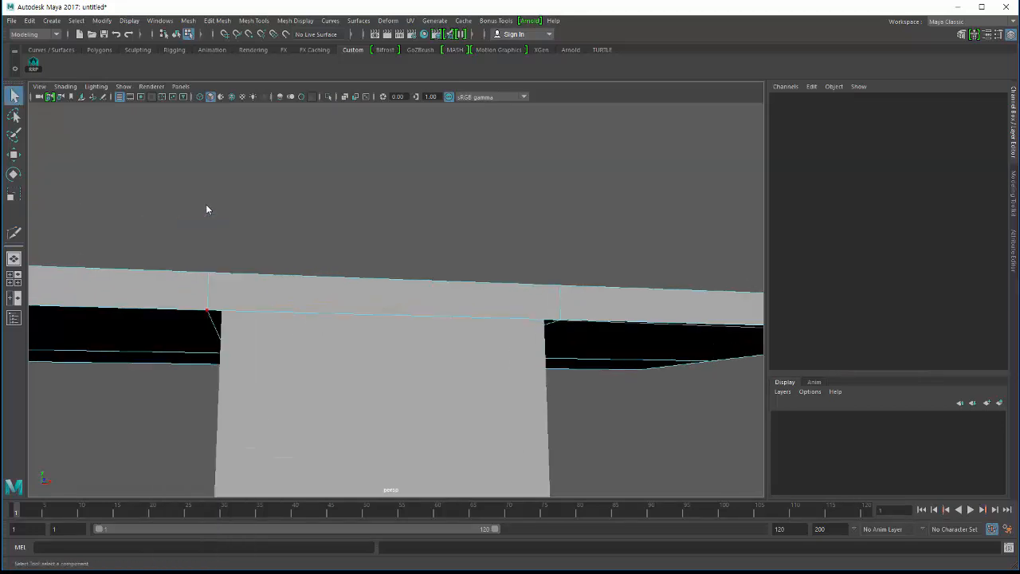
double_click(210, 301)
alt+drag(189, 335, 289, 311)
key(w)
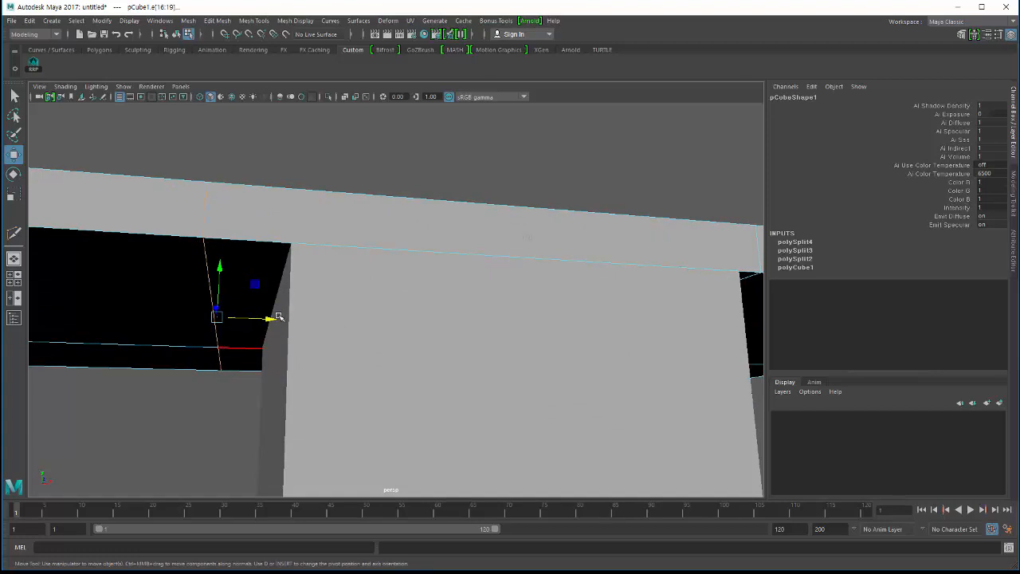
middle_drag(292, 255, 295, 257)
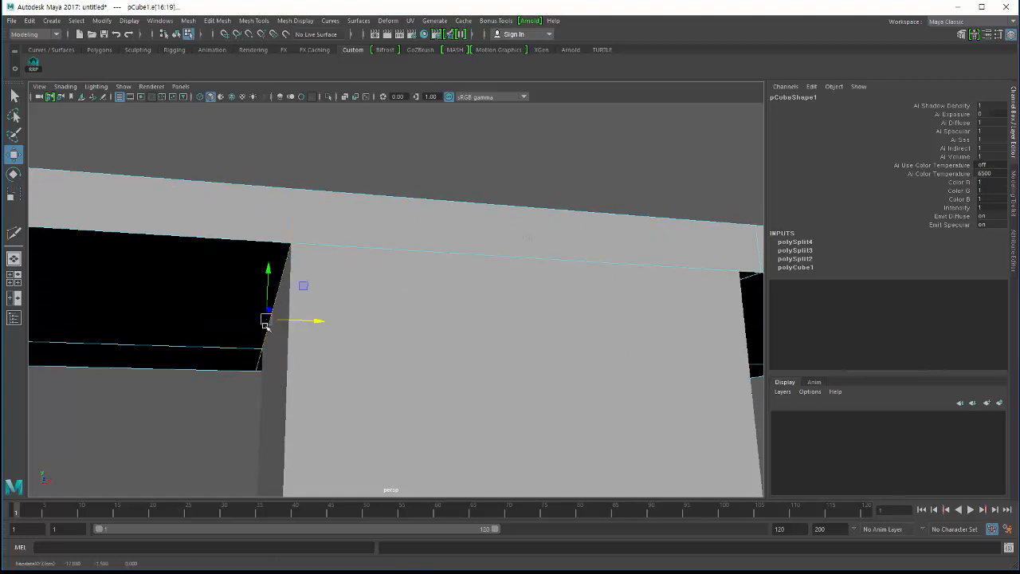
alt+drag(266, 325, 501, 326)
double_click(454, 252)
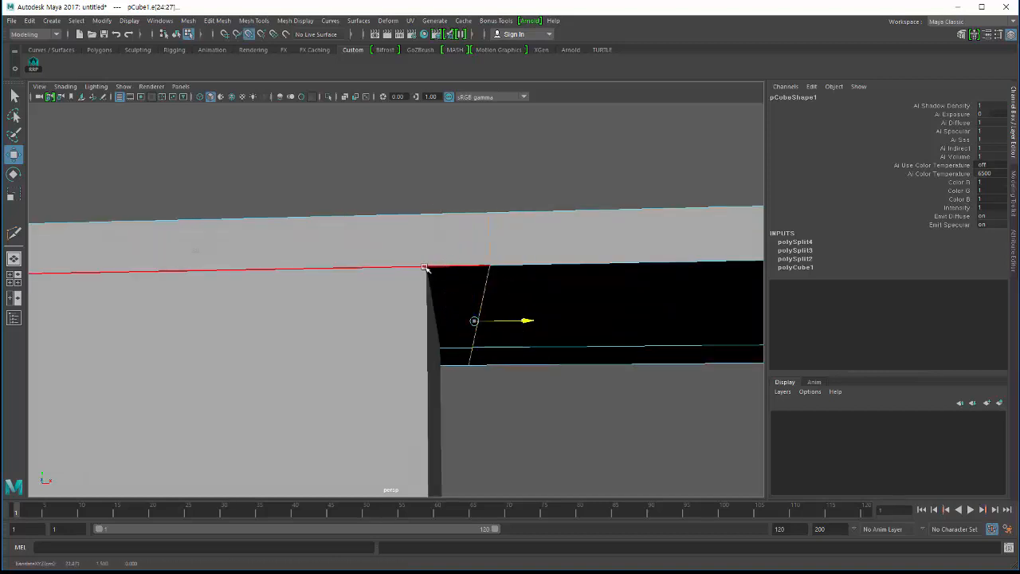
- Snap the slab's lengthwise edge loop along Z to the box's upper back corner
alt+drag(349, 345, 468, 376)
double_click(621, 292)
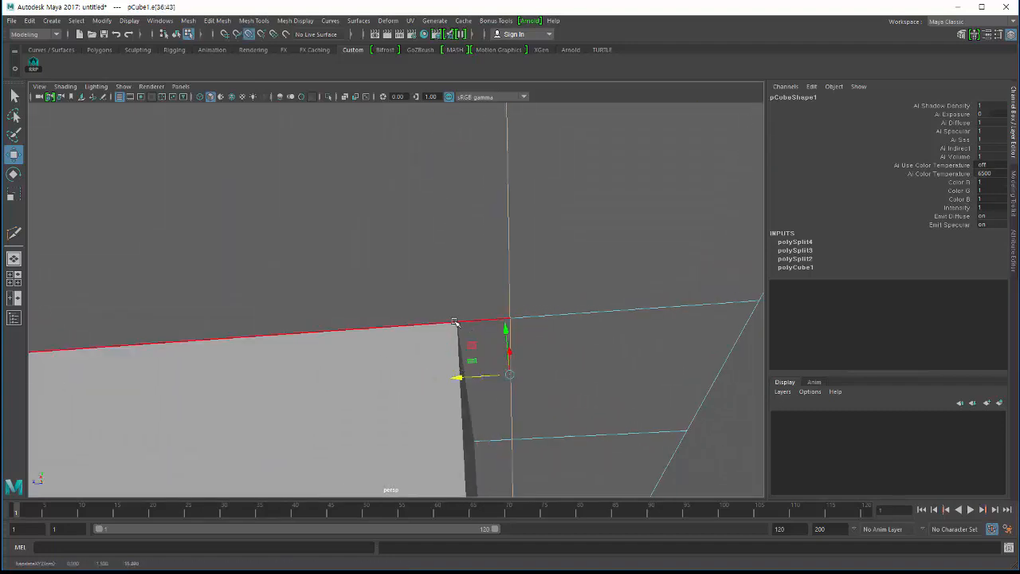
middle_click(455, 324)
alt+drag(389, 344, 221, 244)
shift+right_drag(226, 252, 275, 223)
click(249, 218)
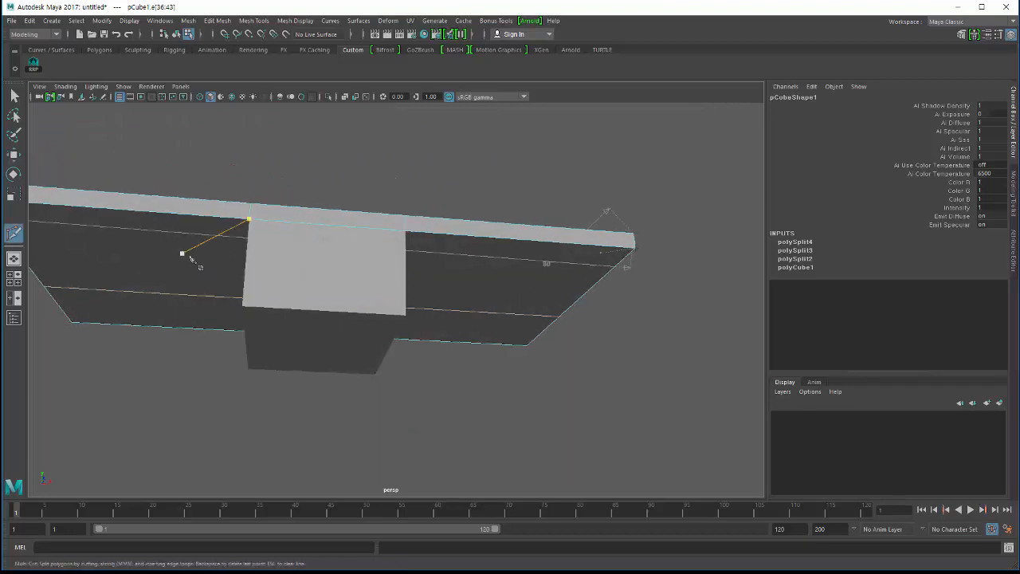
alt+drag(190, 258, 296, 291)
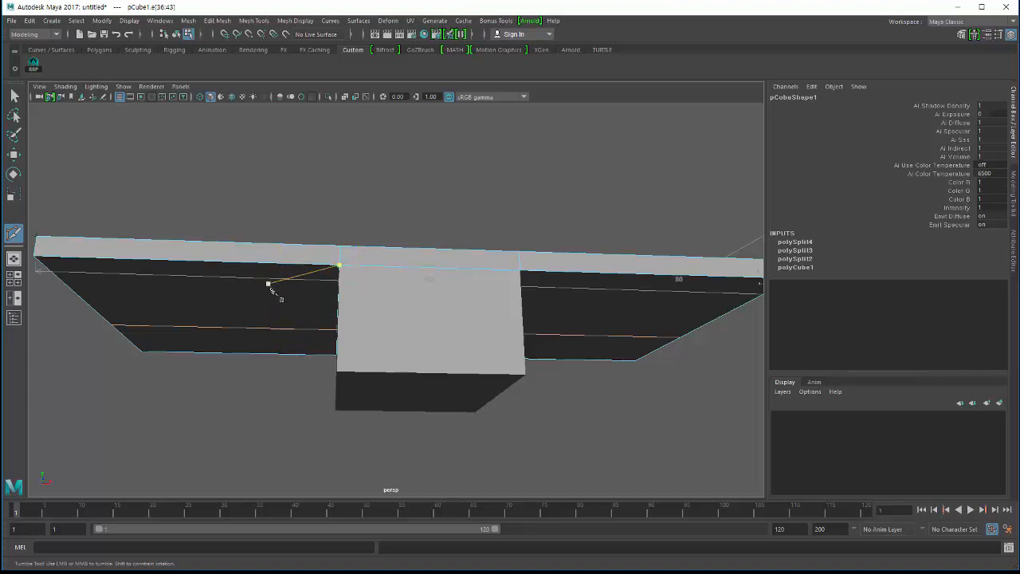
alt+drag(268, 282, 320, 442)
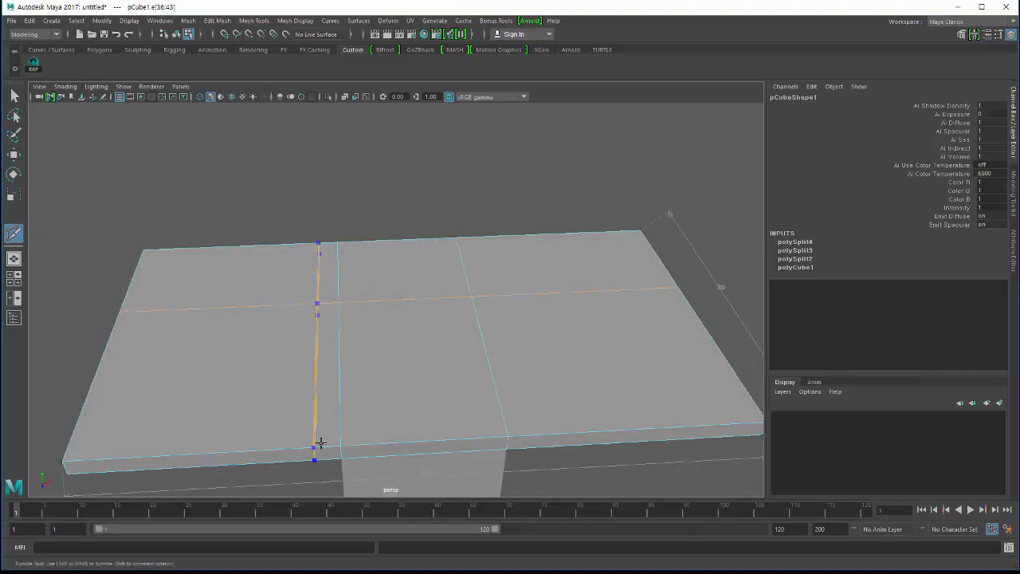
click(13, 96)
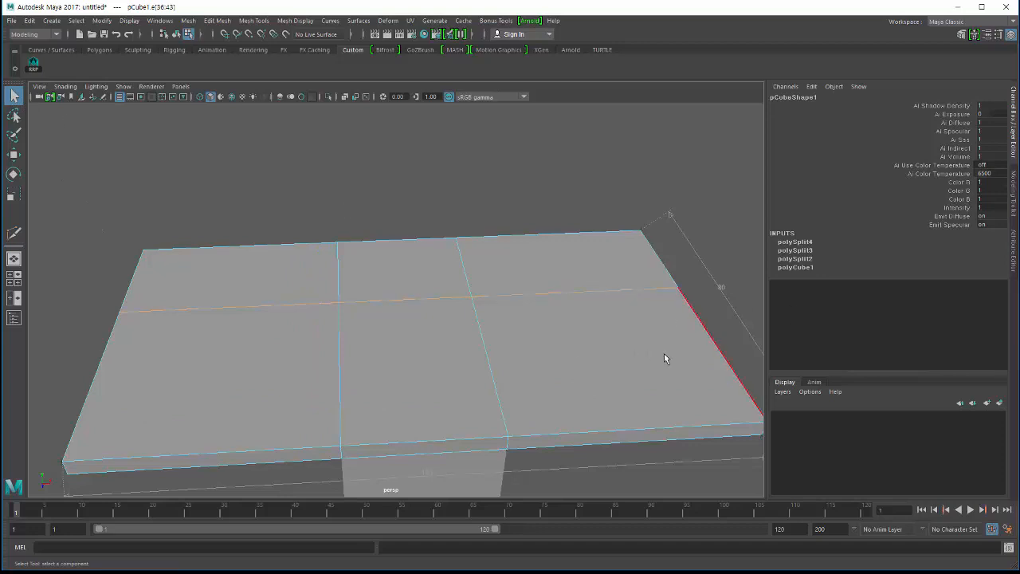
ctrl+right_click(391, 337)
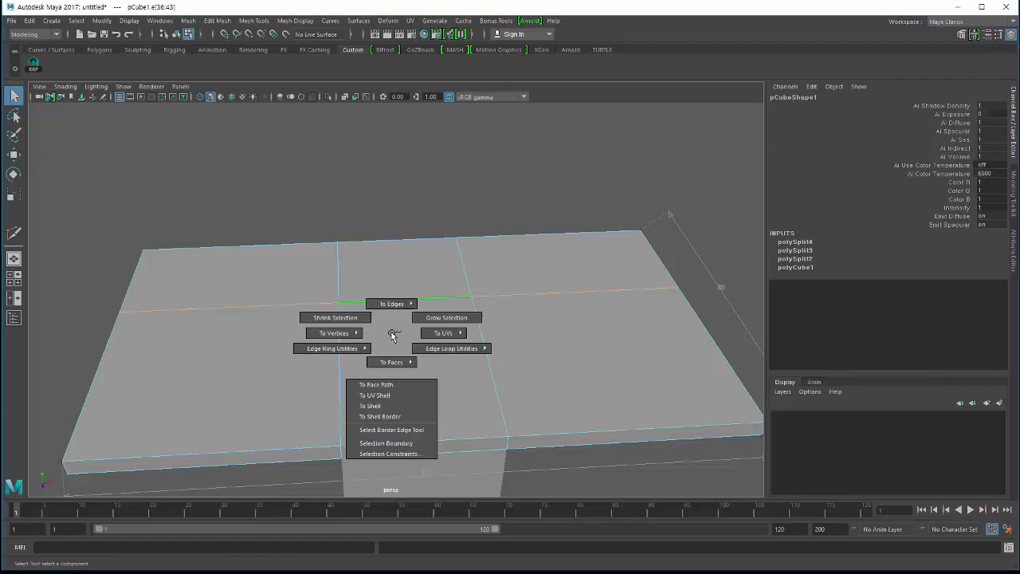
- Set the Multi-Cut tool's Snap Step % to 5 and minimize its settings window
shift+right_click(392, 335)
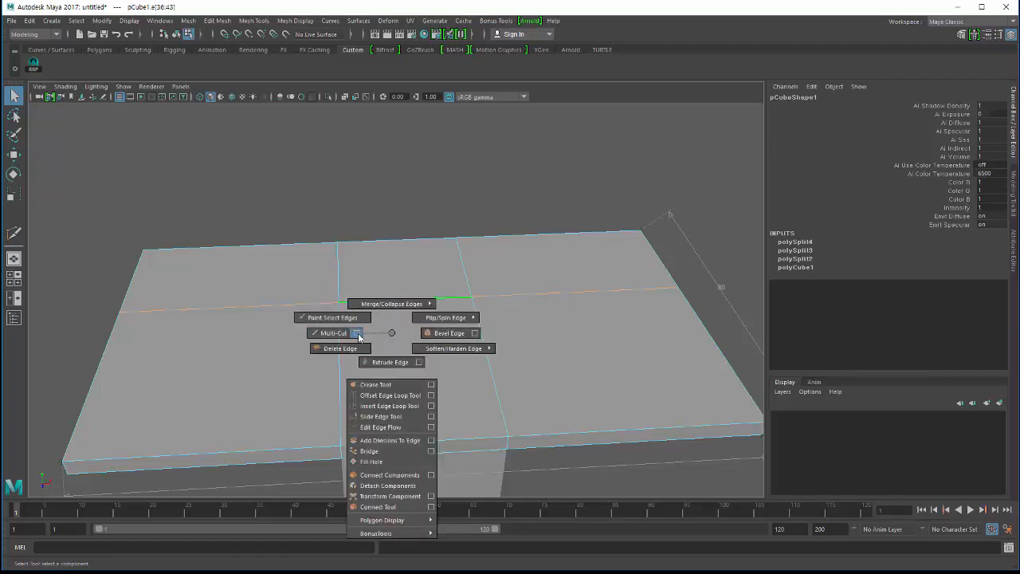
click(358, 333)
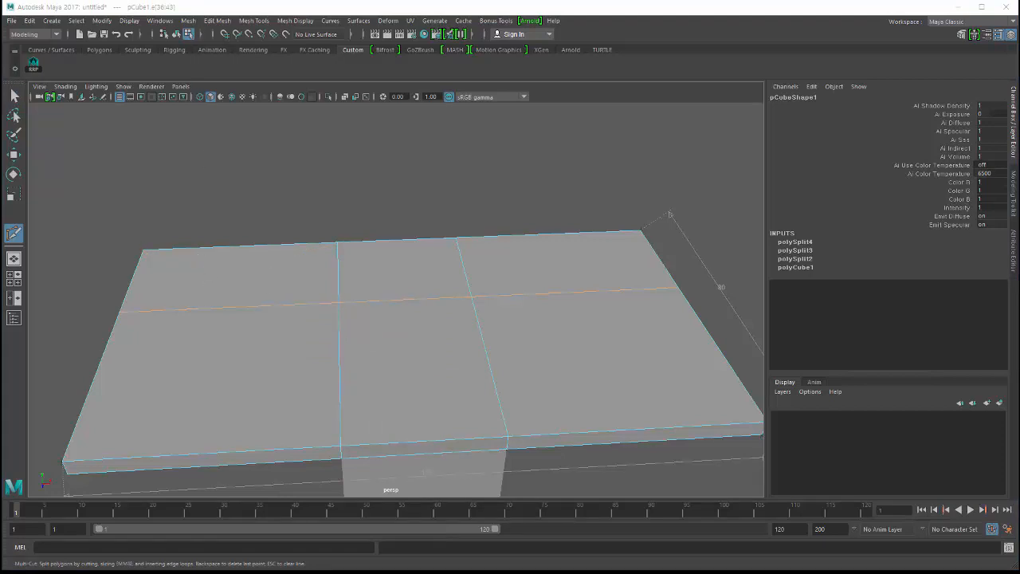
drag(213, 24, 200, 48)
click(159, 231)
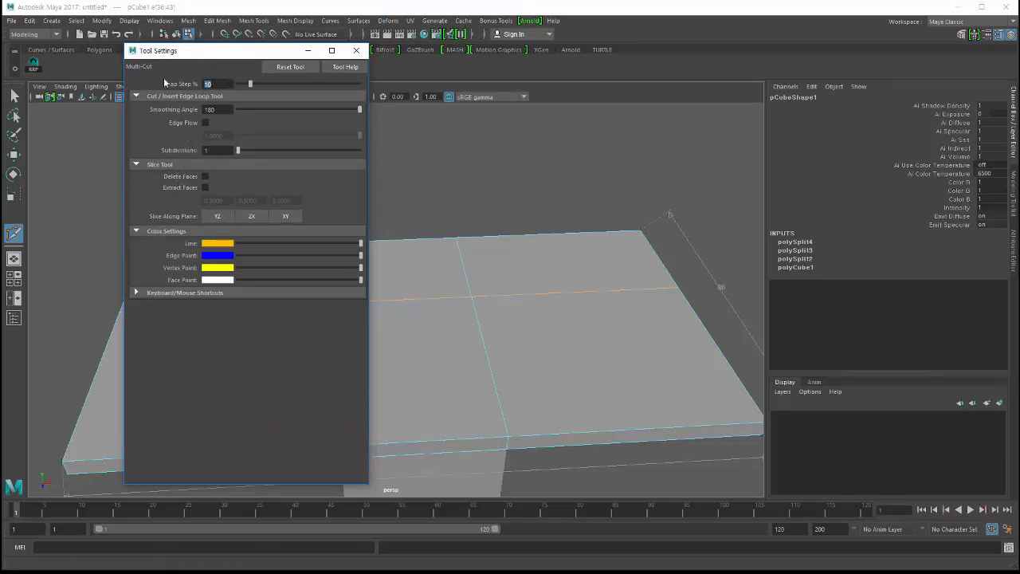
text(5)
key(Return)
click(307, 50)
- Insert two more front-to-back edge loops in the slab, one just outside each loop aligned with the box's sides
key(ctrl)
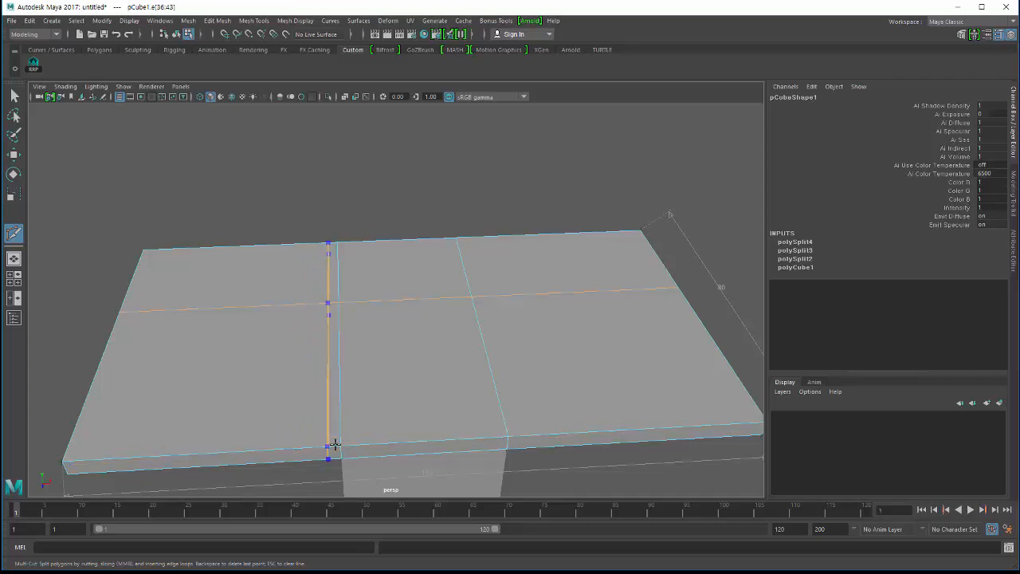
ctrl+click(336, 444)
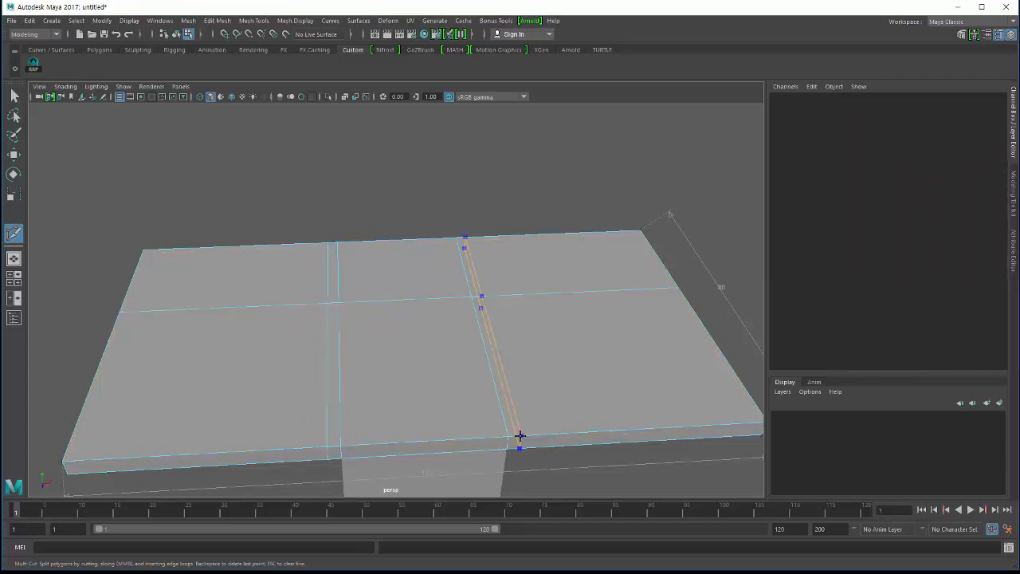
alt+drag(431, 456, 340, 416)
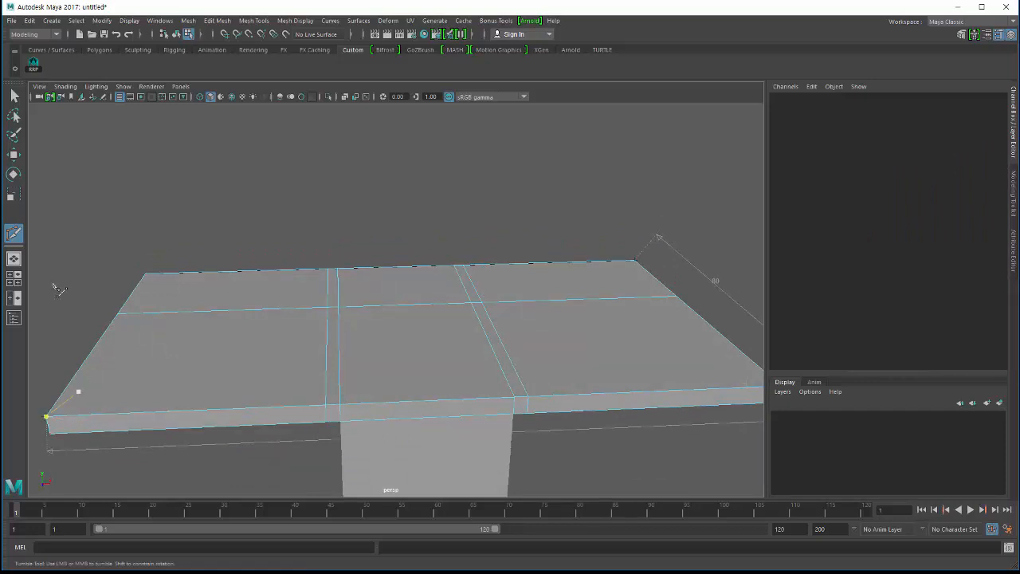
- Insert a second lengthwise edge loop in the slab, just behind the loop aligned with the box's back edge
alt+drag(335, 413, 342, 400)
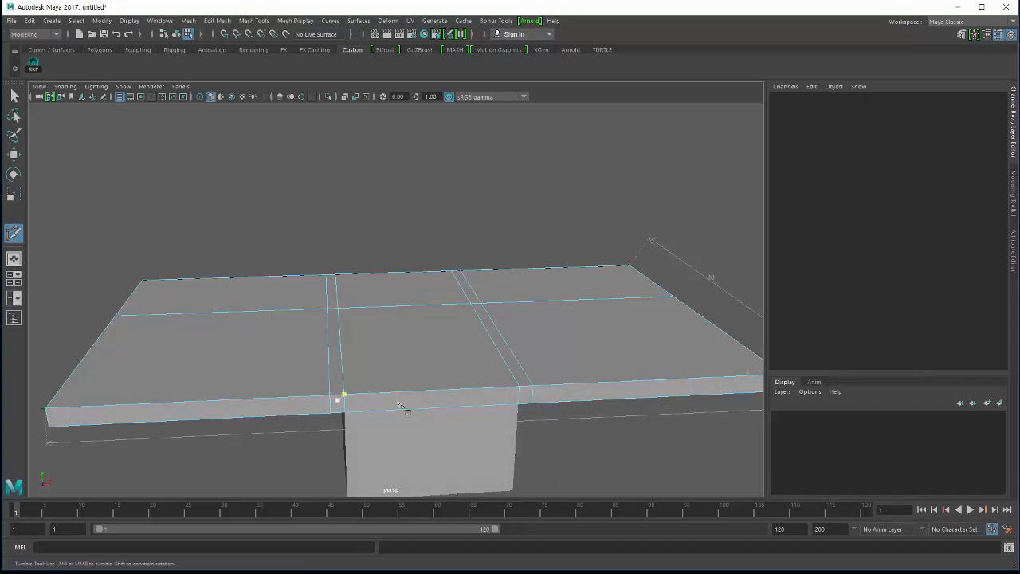
alt+drag(534, 404, 349, 292)
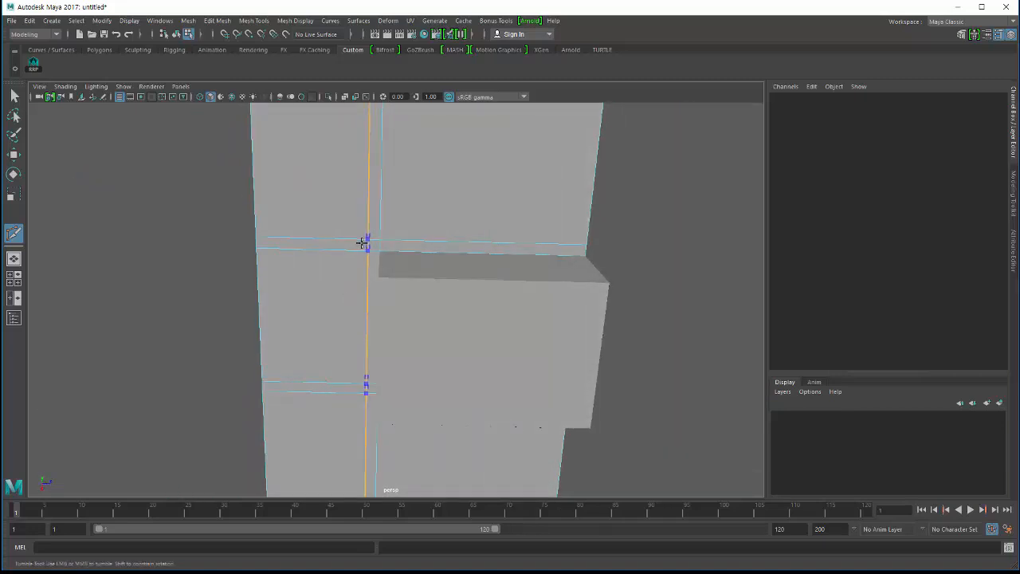
ctrl+click(367, 242)
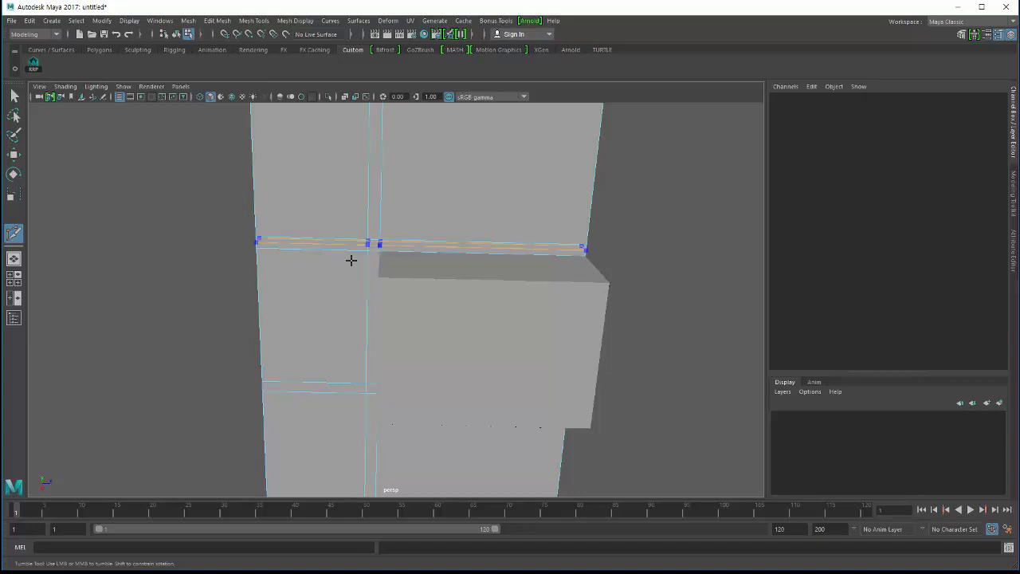
- Select the narrow strip faces around the block's sides on the slab and extrude them about 20.87 units to form walls
alt+drag(350, 259, 241, 255)
click(14, 97)
alt+drag(260, 215, 228, 249)
alt+drag(389, 254, 307, 309)
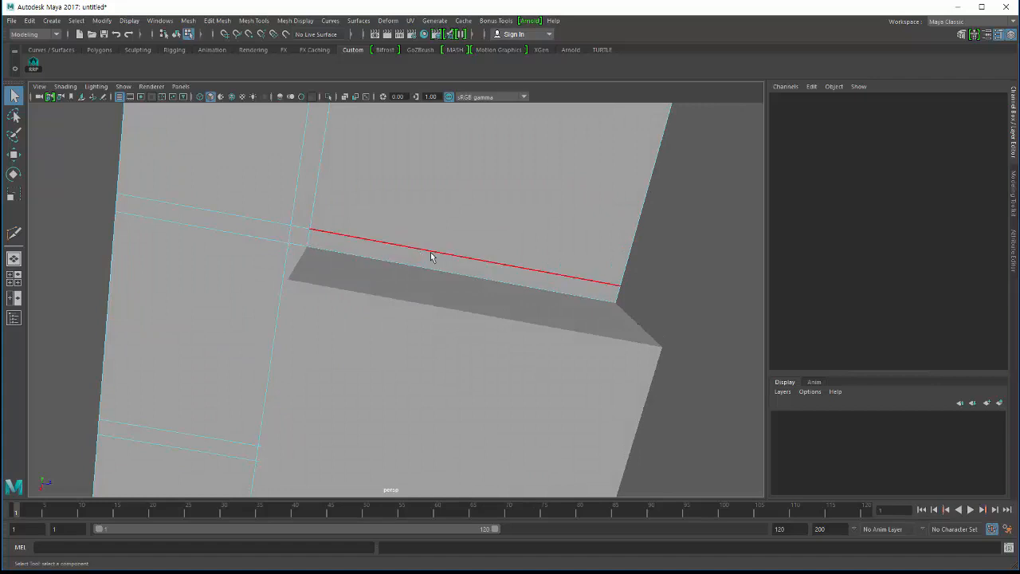
alt+drag(431, 256, 333, 274)
mouse_move(332, 273)
right_down()
mouse_move(333, 263)
mouse_move(333, 279)
right_up()
click(305, 266)
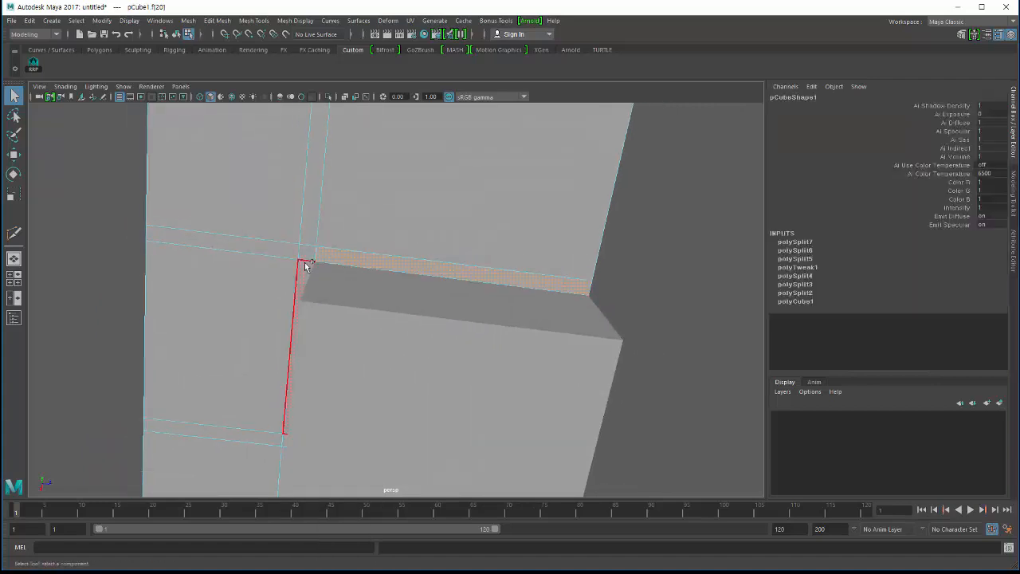
click(257, 378)
alt+drag(258, 377, 271, 318)
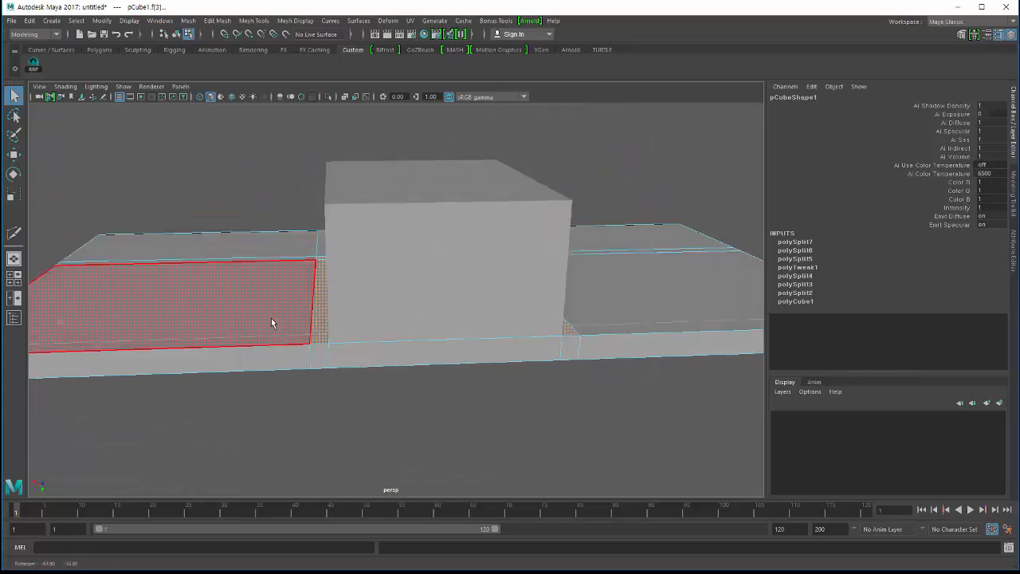
shift+right_drag(360, 238, 364, 264)
alt+drag(364, 264, 321, 231)
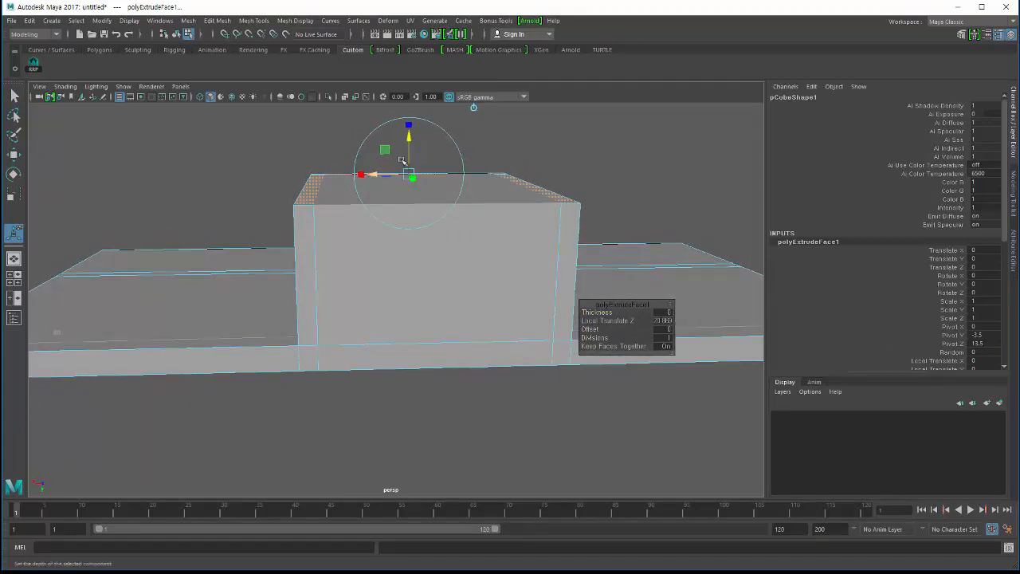
alt+drag(401, 160, 321, 274)
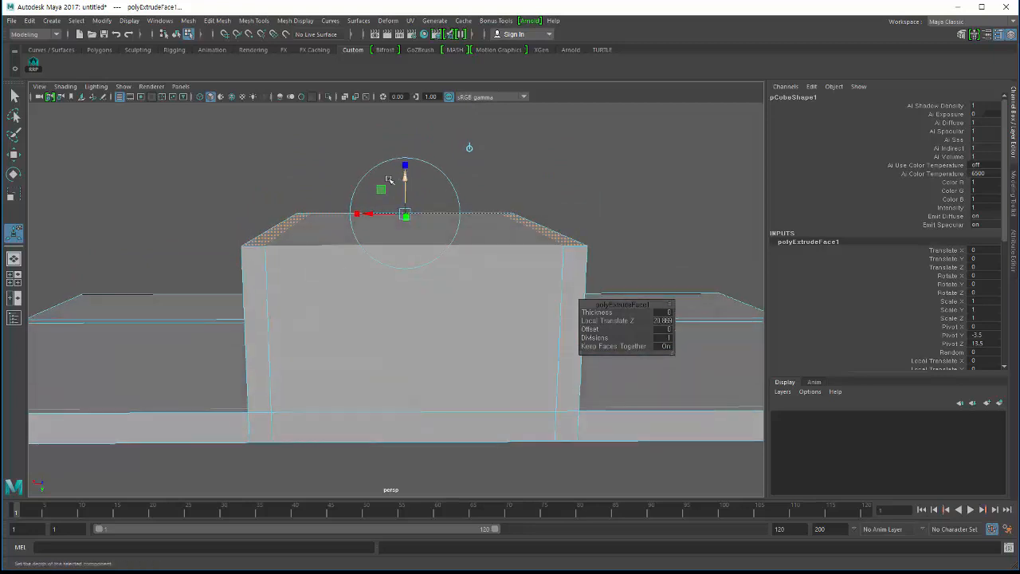
alt+drag(389, 180, 384, 225)
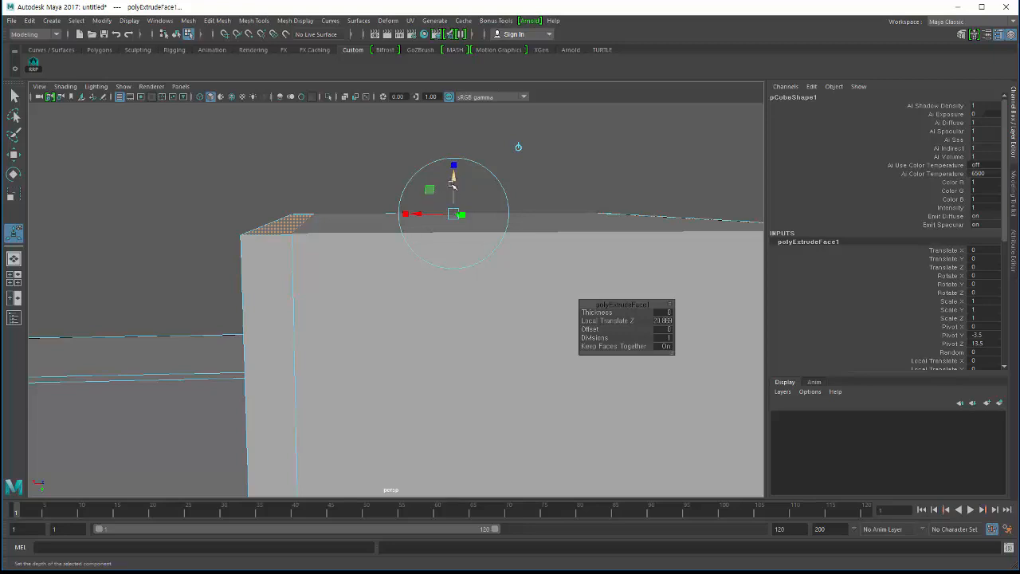
- Move the extruded wall faces along the vertical axis and snap them level with the block's upper corner, with wireframe on shaded
key(w)
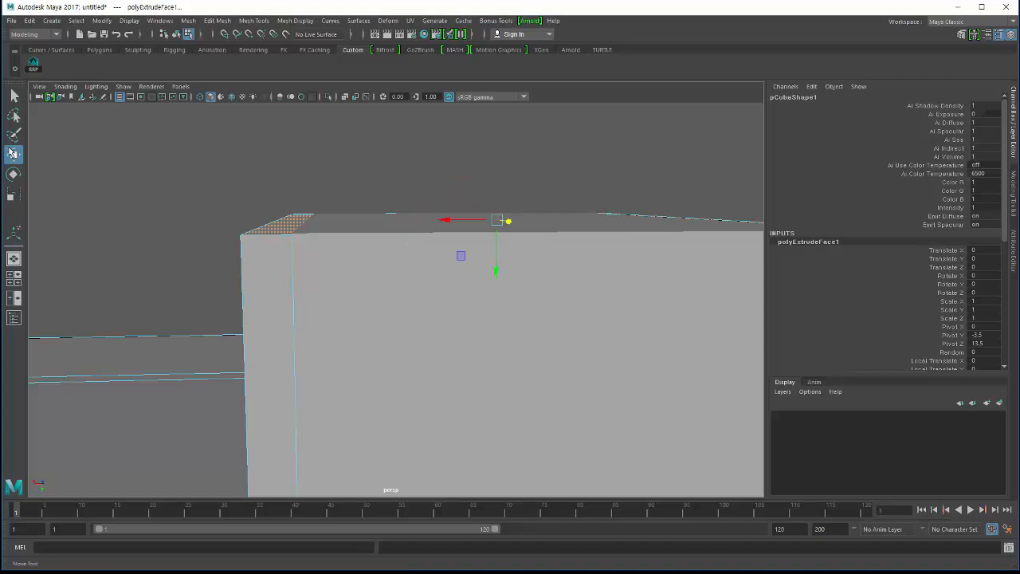
drag(495, 275, 485, 235)
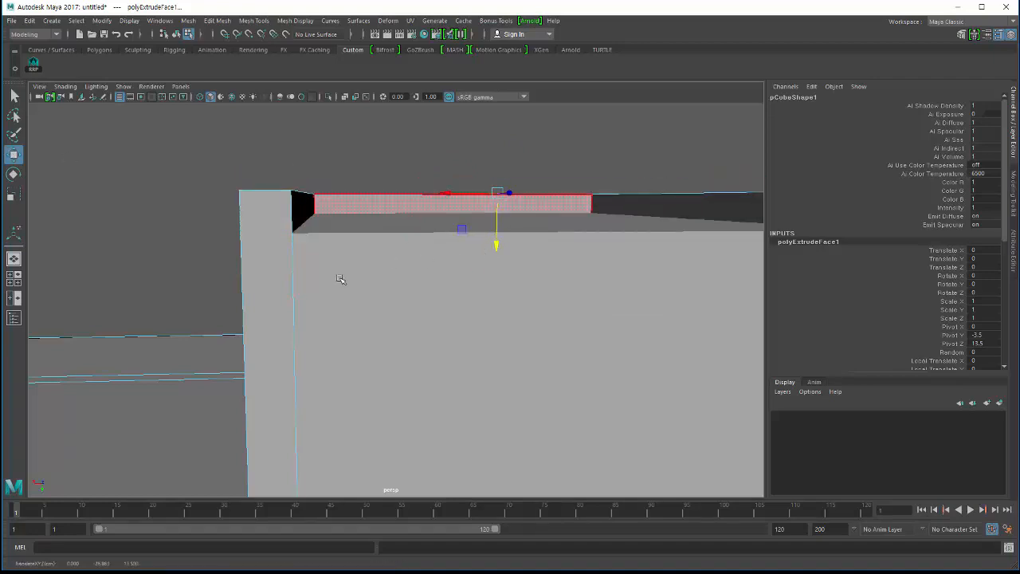
alt+right_drag(337, 278, 301, 337)
alt+drag(300, 337, 291, 300)
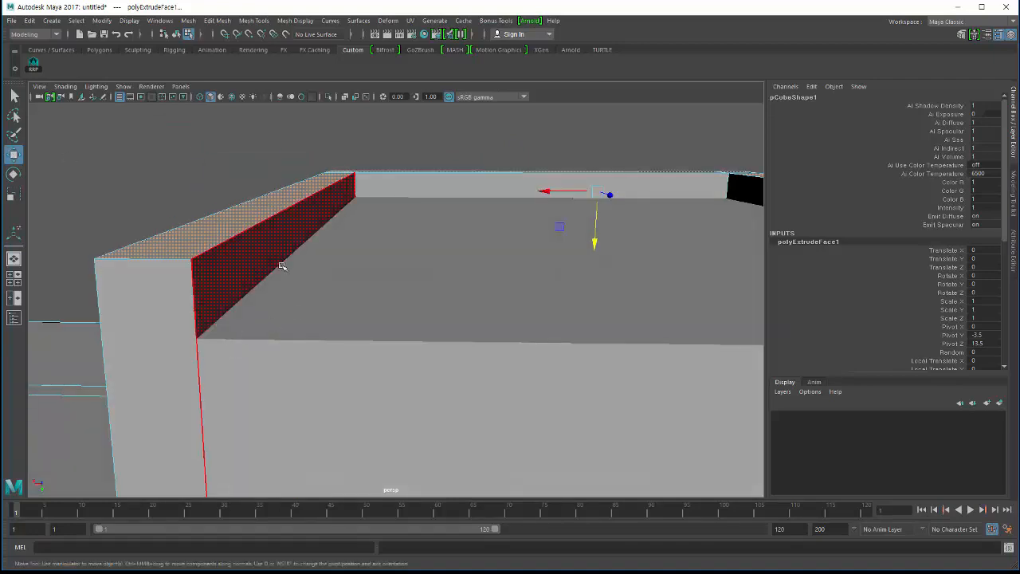
click(232, 97)
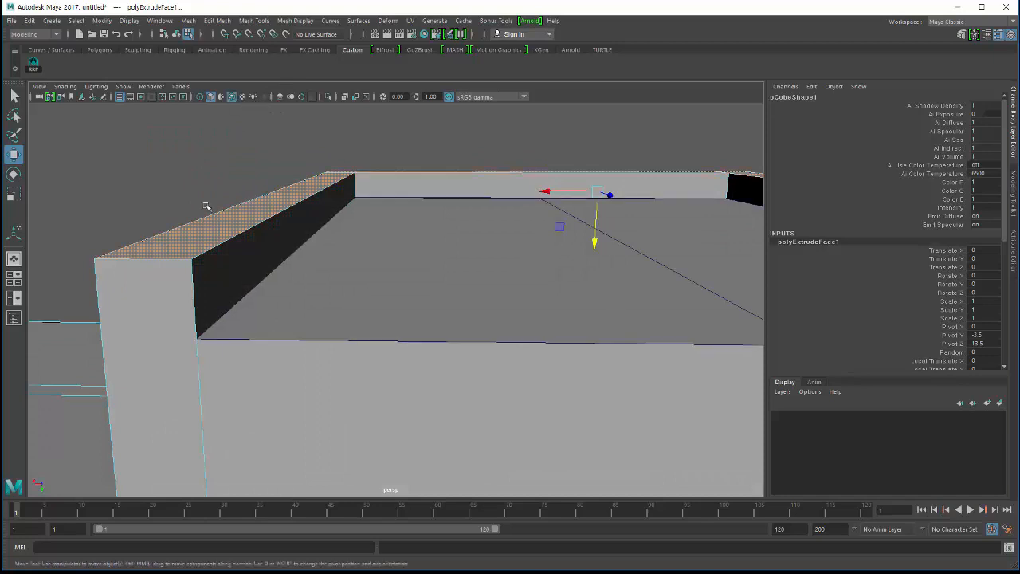
alt+drag(205, 210, 212, 303)
middle_drag(230, 331, 224, 325)
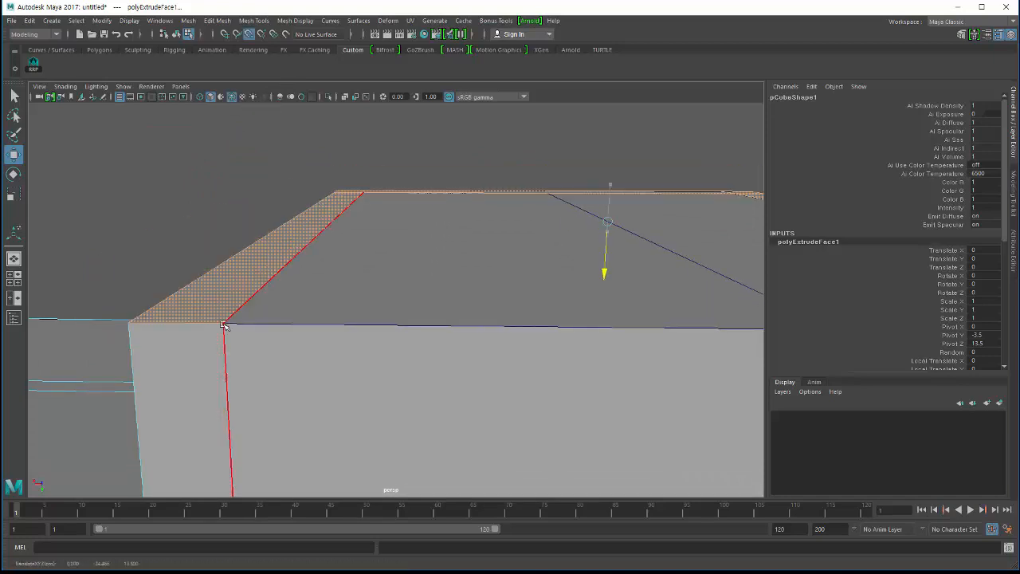
- Extrude the walls' rim faces again by about 2.26 units beyond the block
alt+drag(291, 353, 403, 340)
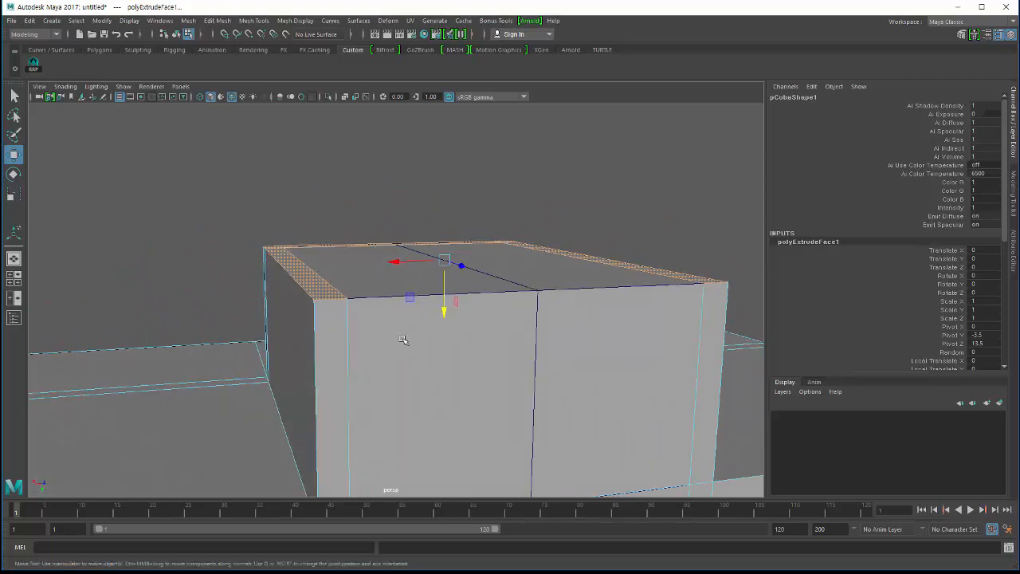
shift+right_click(315, 283)
shift+right_click(313, 283)
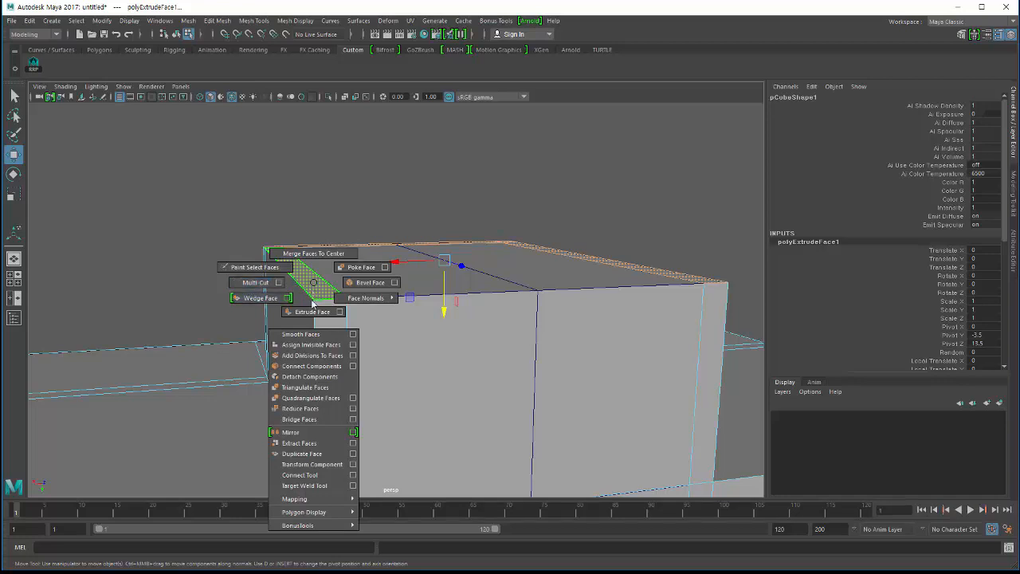
click(312, 311)
drag(393, 208, 285, 221)
drag(414, 204, 397, 221)
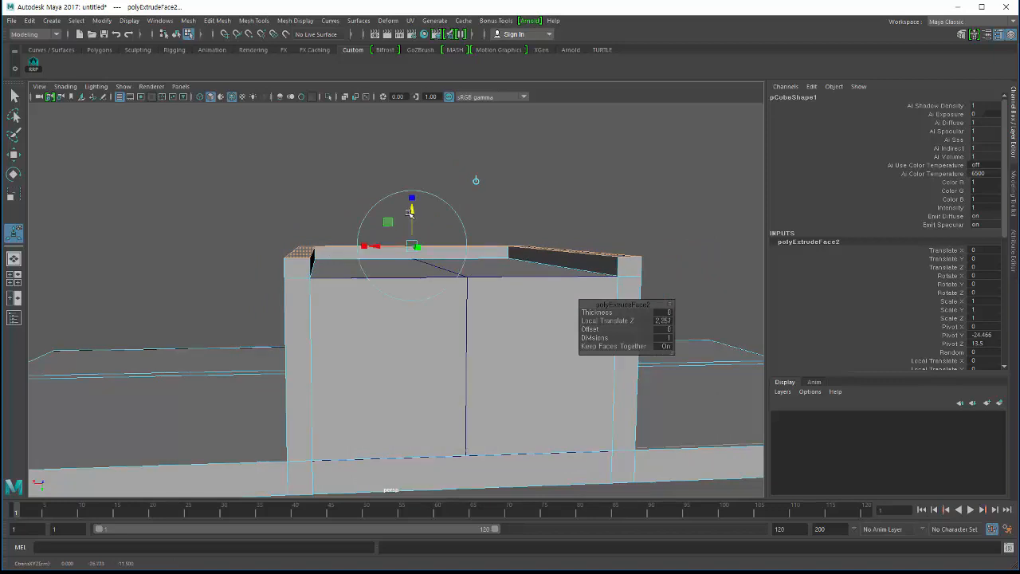
- Restore the rim face selection and set the rim extrusion's Local Translate Z to 3
click(228, 284)
alt+drag(228, 284, 293, 297)
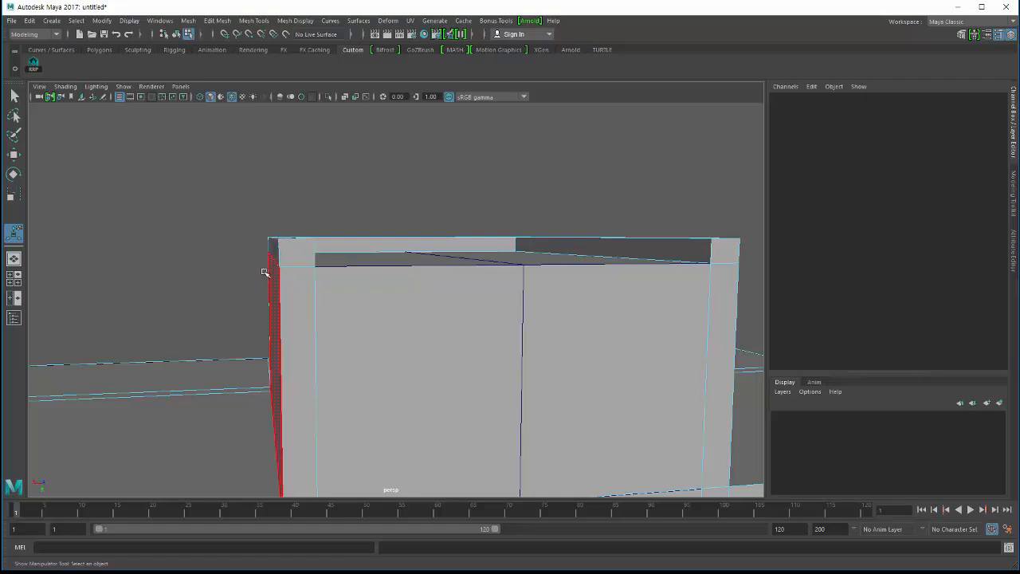
alt+right_drag(265, 273, 176, 269)
alt+drag(176, 269, 221, 271)
key(ctrl+e)
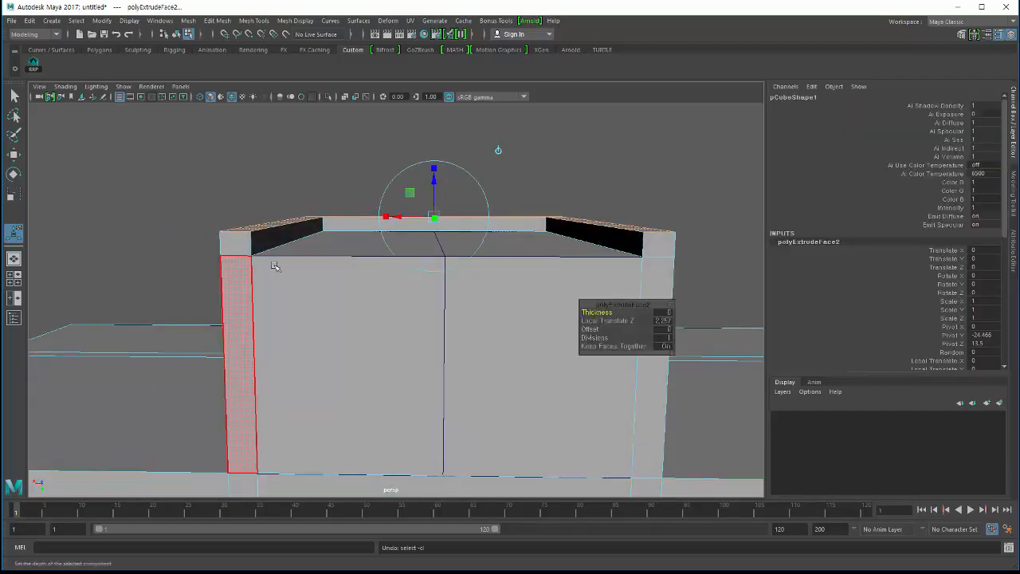
scroll(914, 314, down, 2)
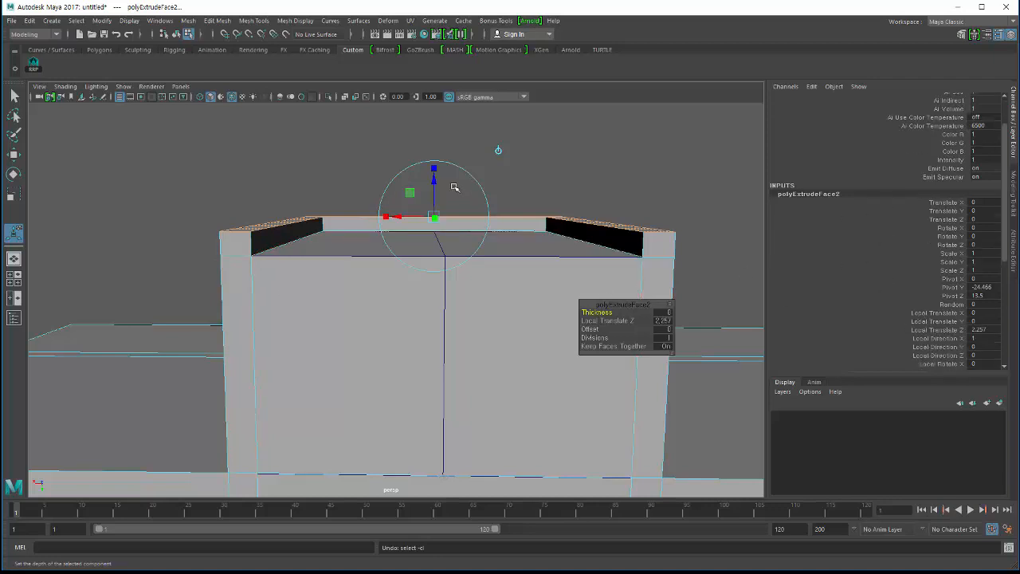
key(ctrl+z)
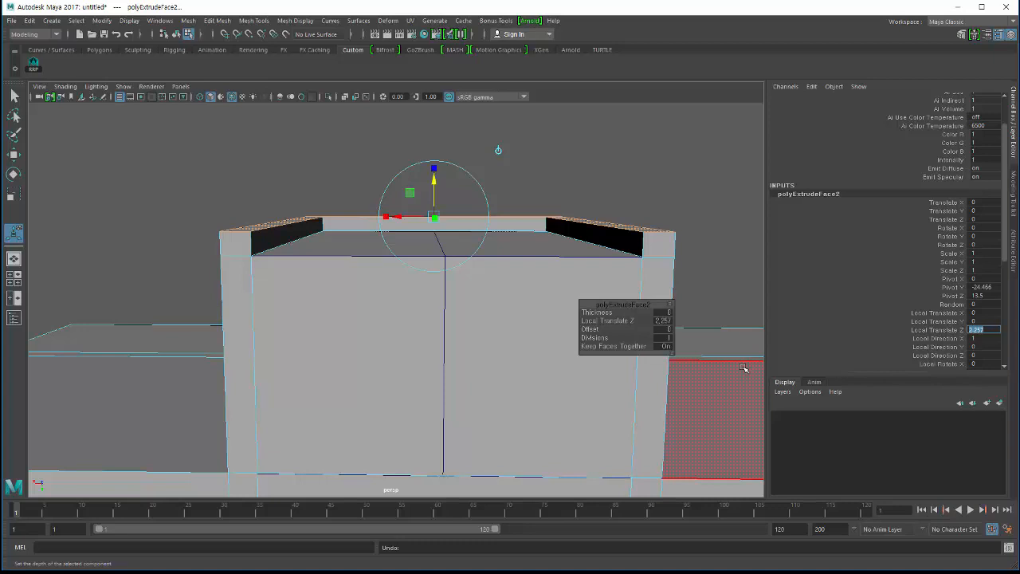
text(3)
key(Return)
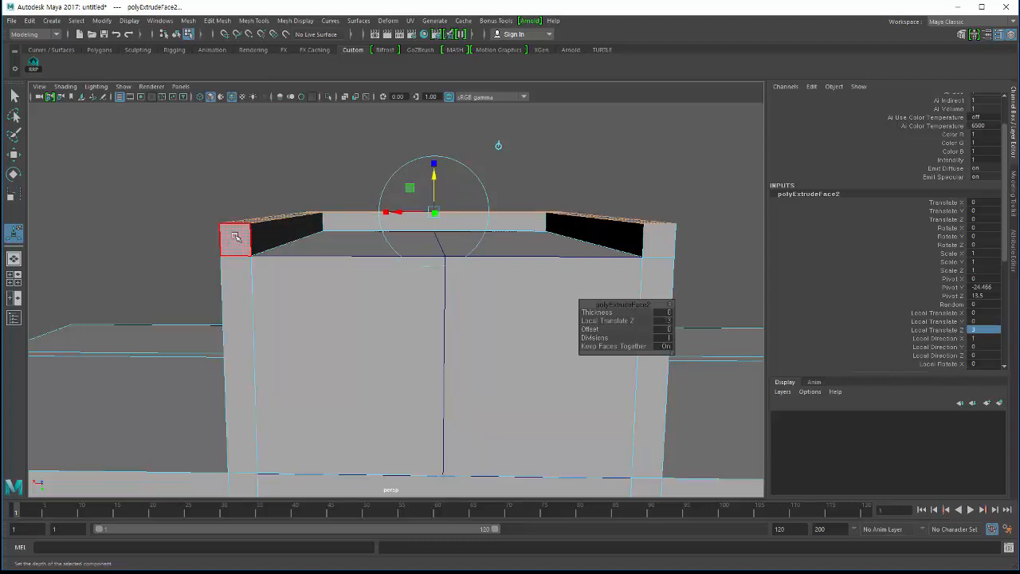
- Set the rim extrusion's Local Translate Z to 2
alt+drag(230, 275, 260, 258)
alt+right_drag(260, 259, 227, 276)
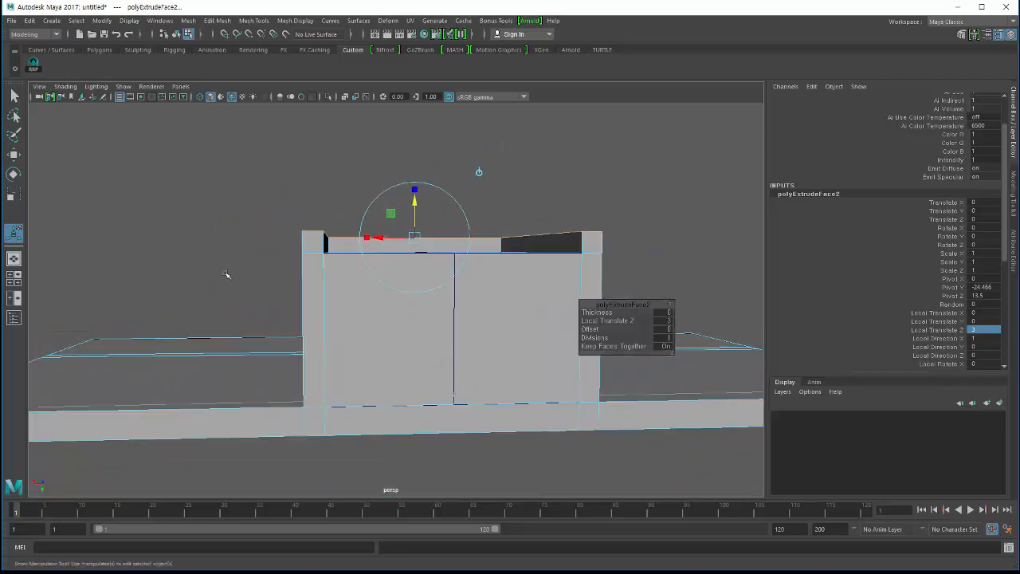
alt+drag(228, 275, 201, 275)
alt+drag(301, 282, 434, 217)
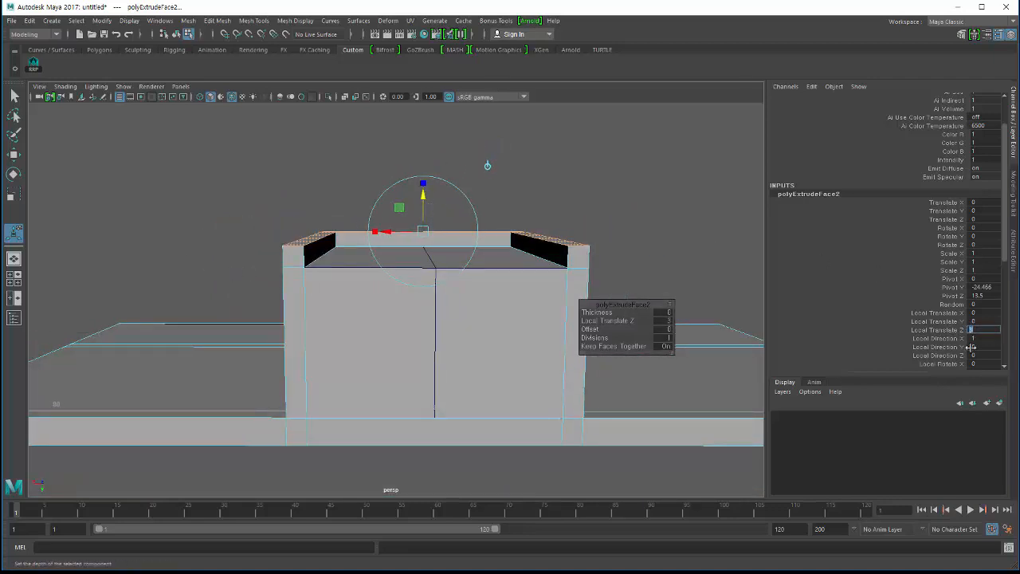
text(2)
key(Return)
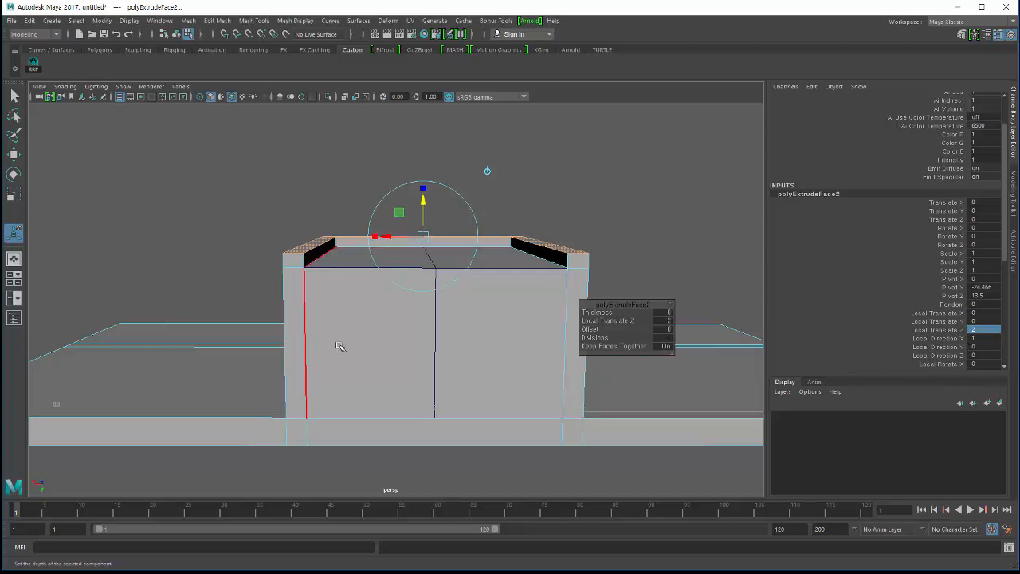
- Return to object selection and hide the reference block enclosed by the walls
click(206, 273)
alt+drag(223, 293, 223, 298)
key(q)
click(225, 304)
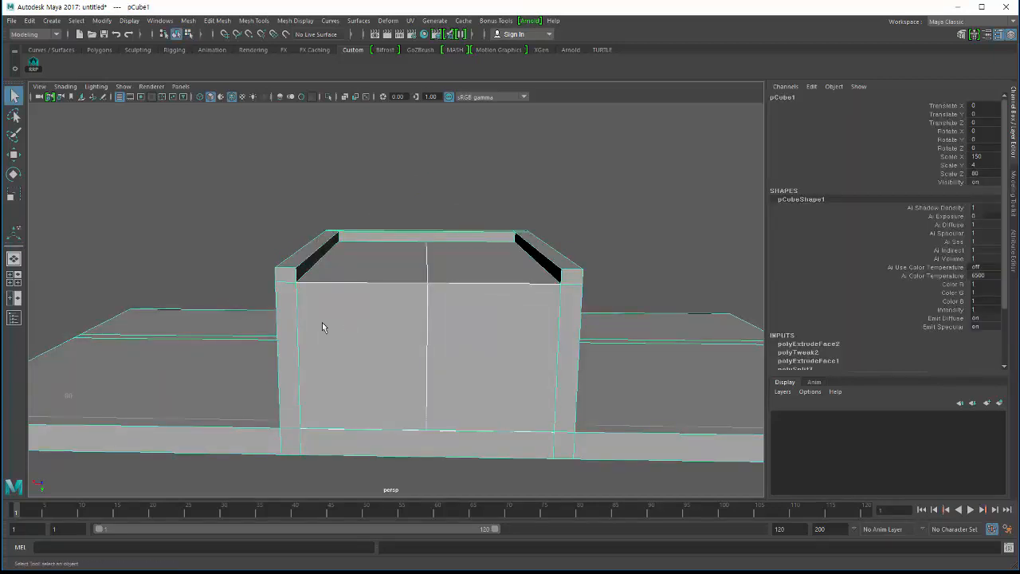
alt+drag(225, 327, 358, 354)
click(358, 354)
alt+drag(292, 353, 535, 336)
key(ctrl+h)
- Delete the narrow inner strip faces along the rims of the two side walls
click(289, 335)
alt+drag(289, 335, 234, 284)
right_click(285, 290)
click(284, 285)
click(235, 285)
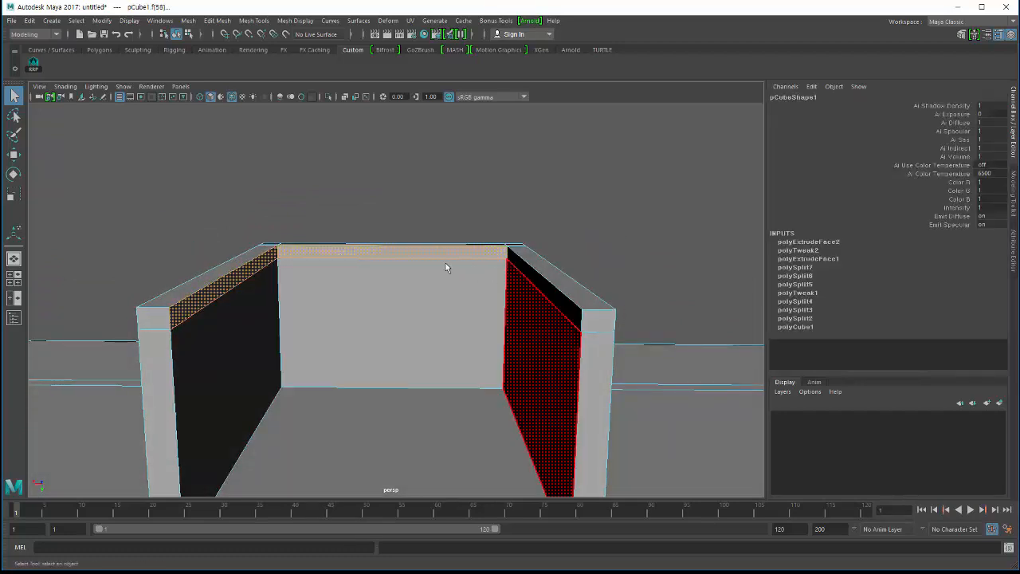
shift+click(307, 257)
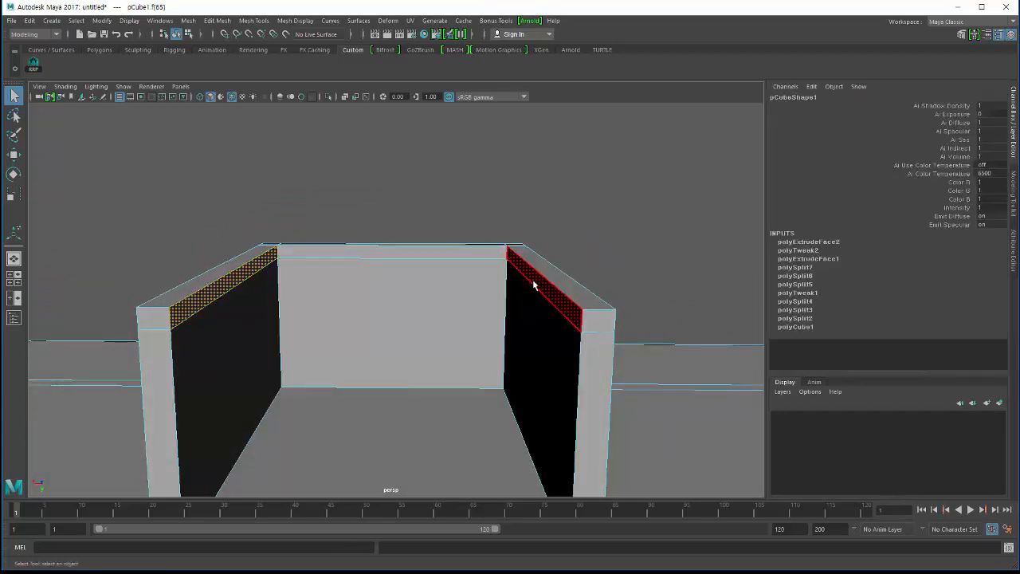
key(Delete)
click(537, 283)
key(Delete)
- Extrude the back wall's narrow inner rim face with a Local Translate Z of 50 to cover the enclosure
click(363, 250)
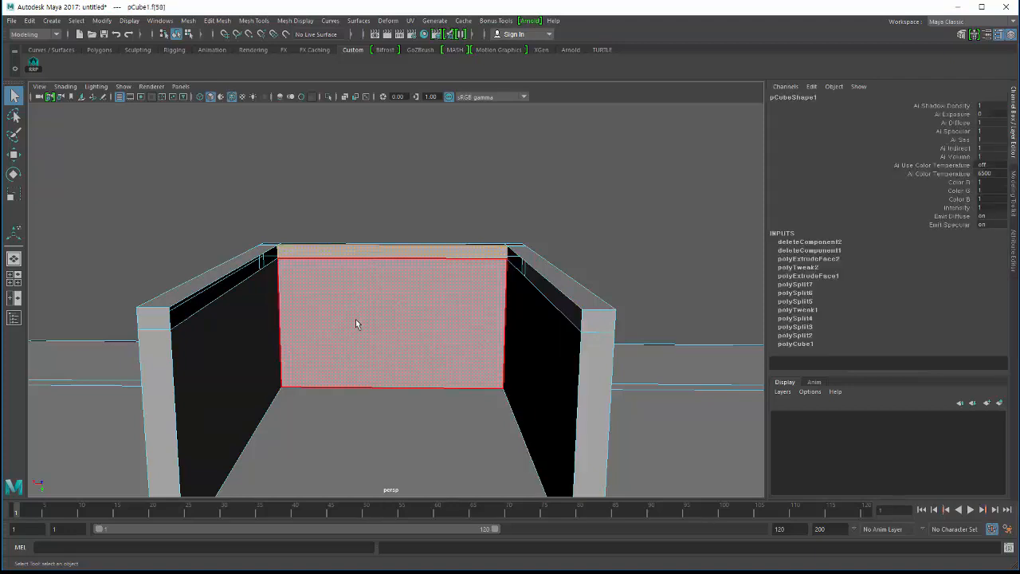
alt+drag(356, 319, 260, 288)
shift+right_click(495, 206)
click(492, 237)
alt+drag(260, 288, 247, 319)
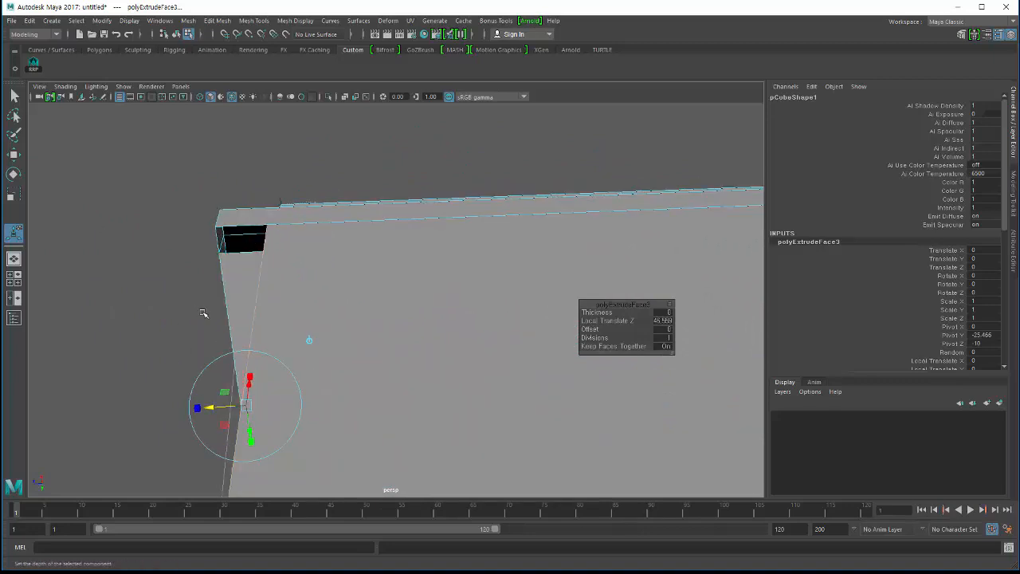
text(50)
key(Return)
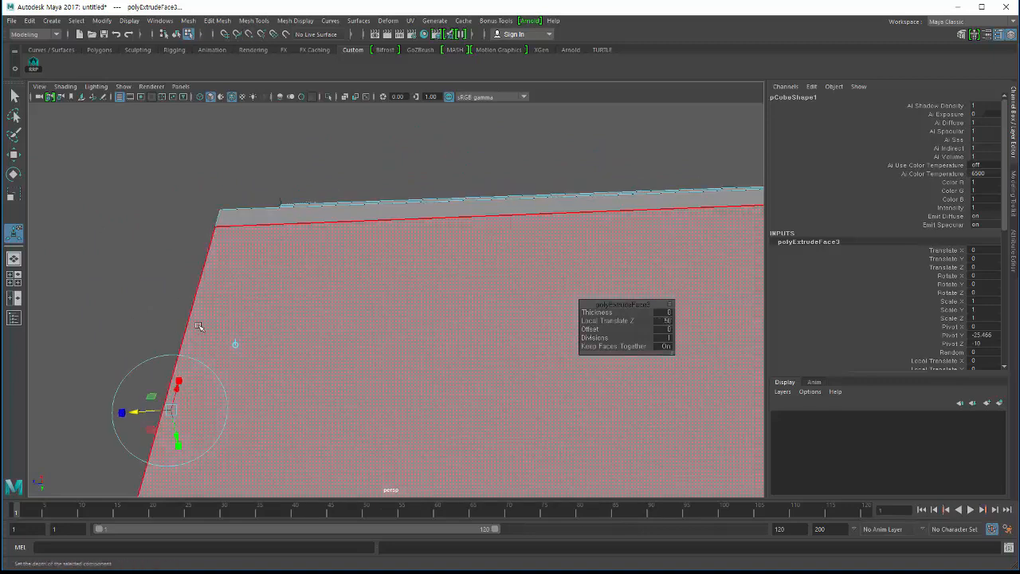
- Delete the large outer and inner panel faces of the back wall to open the box through
alt+drag(200, 326, 323, 338)
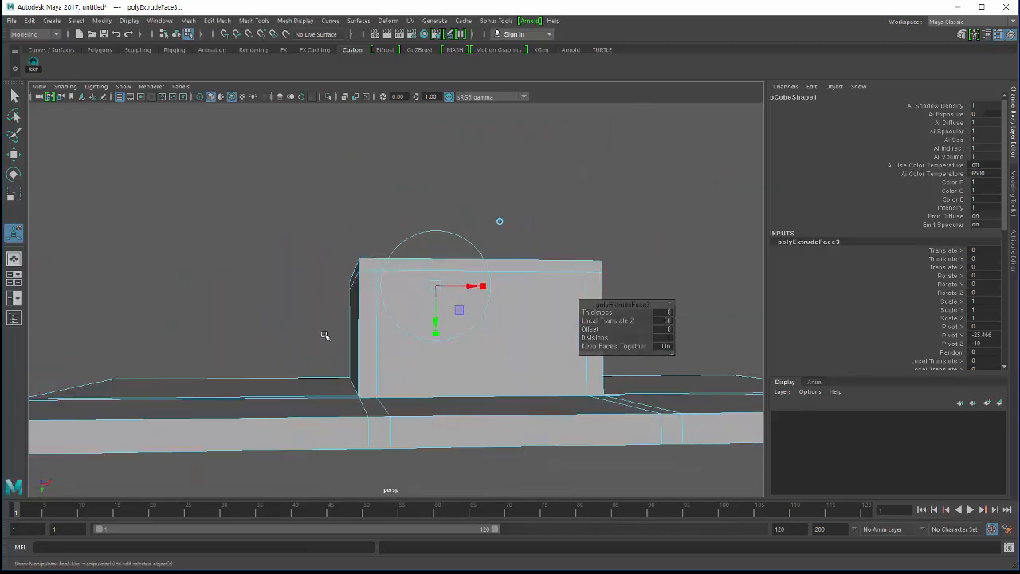
click(425, 319)
click(437, 323)
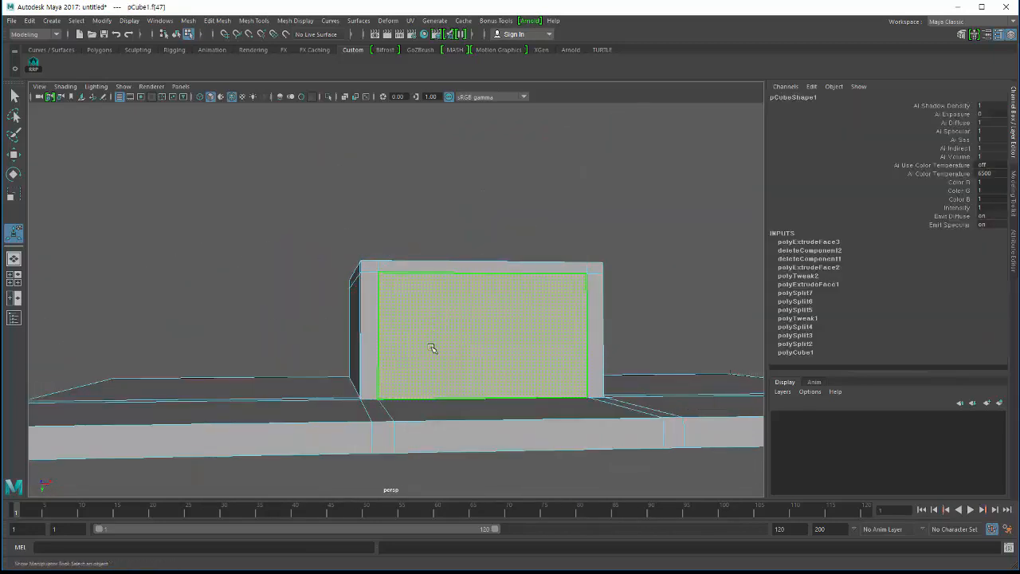
ctrl+click(430, 336)
click(497, 381)
key(Delete)
- Select the whole mesh, preview it smoothed, restore the unsmoothed display, and examine the open frame's inner corners
alt+drag(312, 344, 375, 322)
key(q)
click(336, 378)
key(3)
alt+drag(221, 292, 353, 388)
key(1)
alt+right_drag(353, 387, 373, 367)
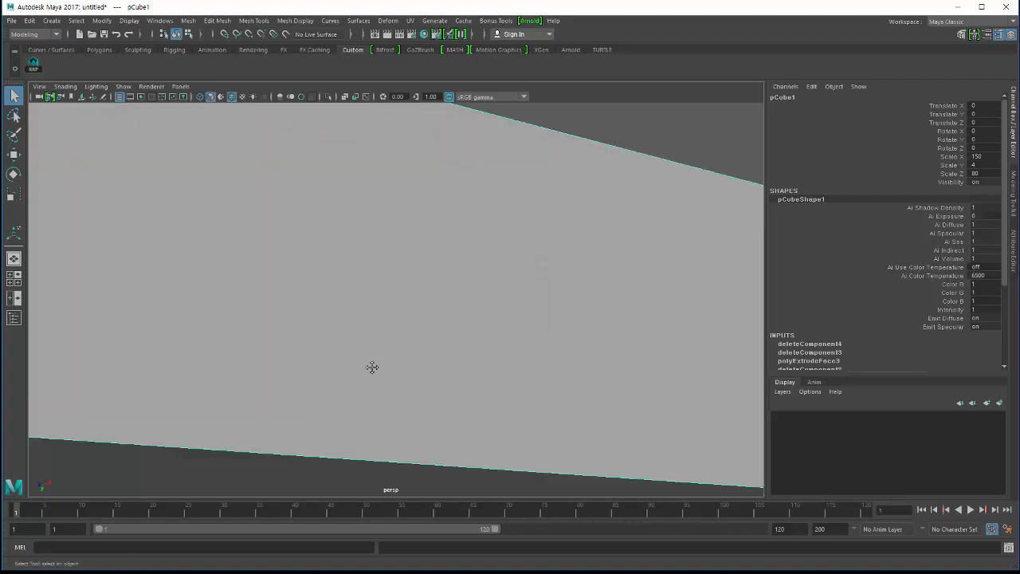
alt+middle_drag(372, 367, 375, 407)
alt+drag(375, 407, 345, 393)
alt+middle_drag(346, 394, 435, 416)
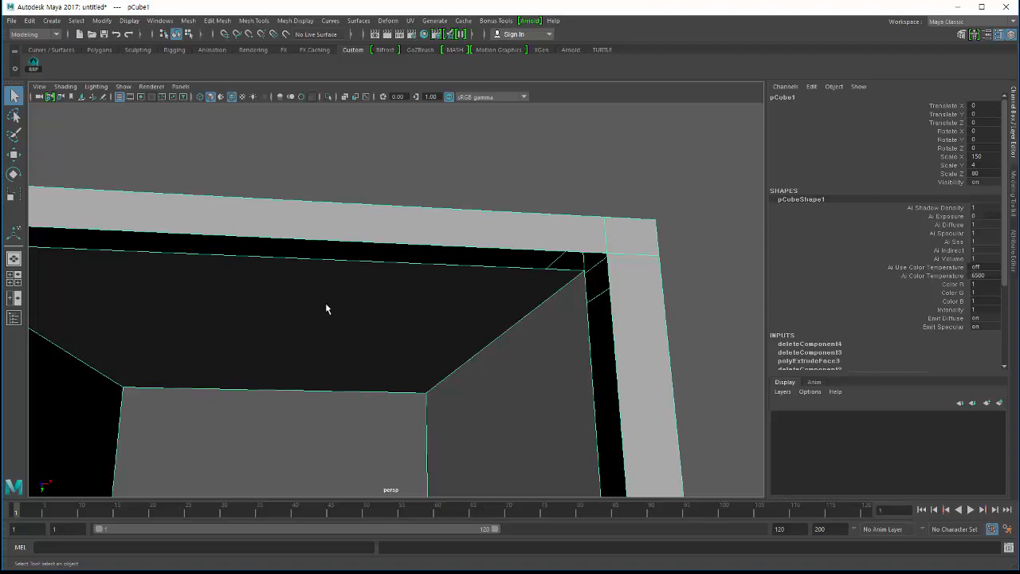
shift+right_drag(326, 285, 326, 307)
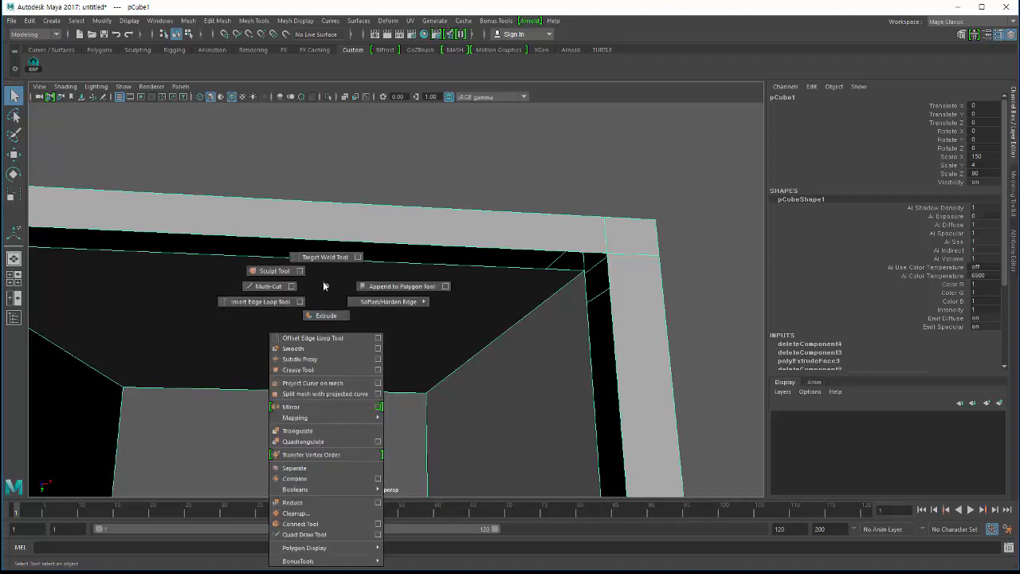
shift+right_drag(324, 285, 325, 286)
alt+drag(324, 287, 317, 298)
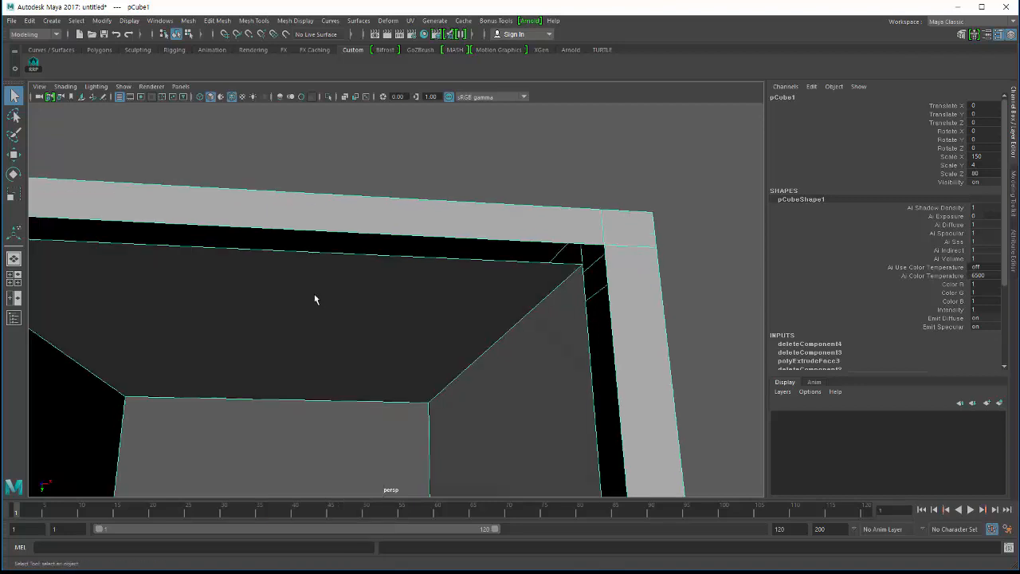
right_drag(316, 253, 316, 224)
alt+right_drag(259, 304, 153, 351)
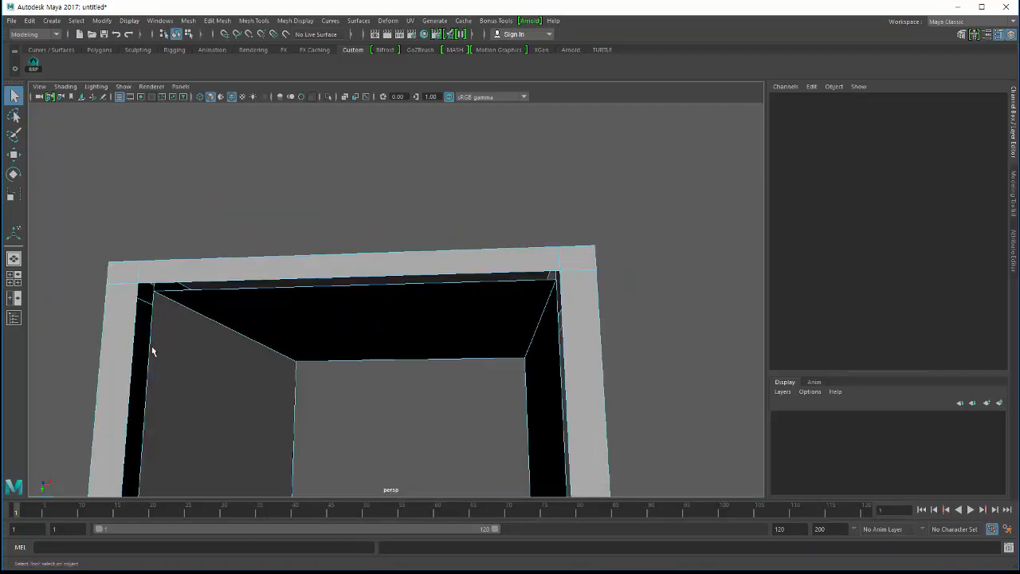
click(146, 357)
alt+drag(146, 297, 239, 311)
- Delete the leftover narrow inner faces at the upper inside corners of the open frame
right_drag(180, 254, 181, 283)
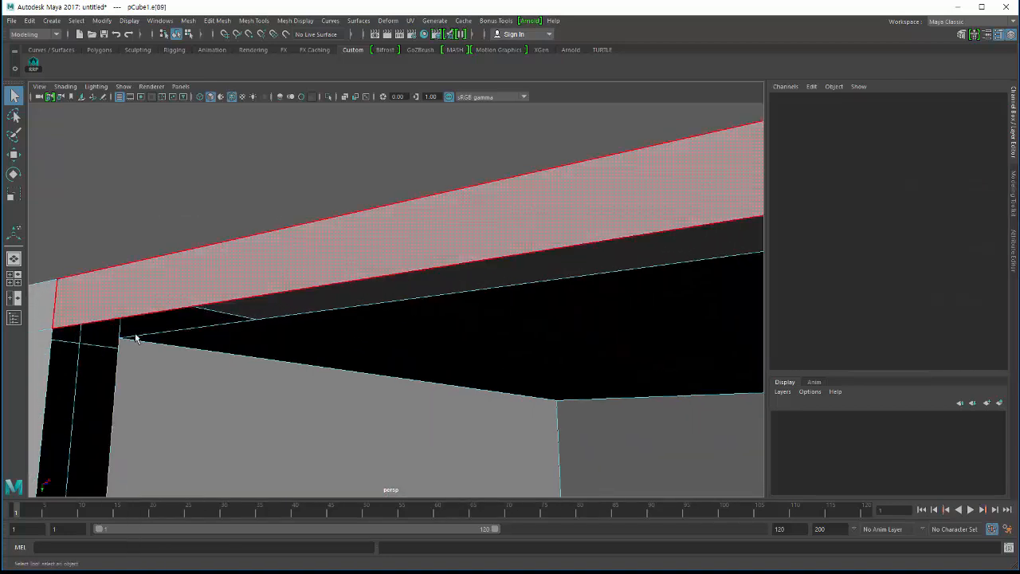
alt+drag(135, 339, 153, 303)
click(141, 317)
click(154, 306)
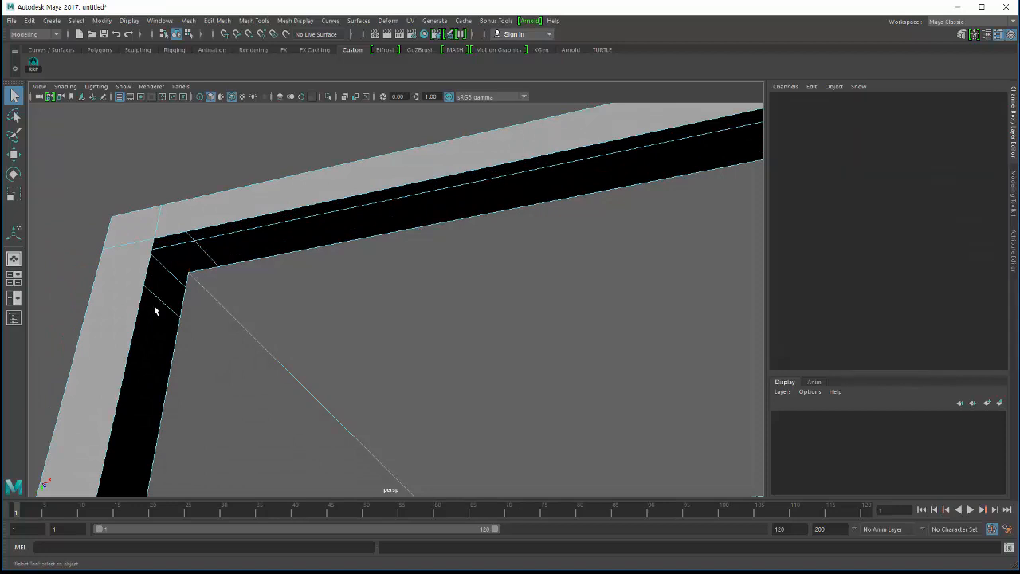
alt+drag(259, 373, 510, 317)
click(501, 352)
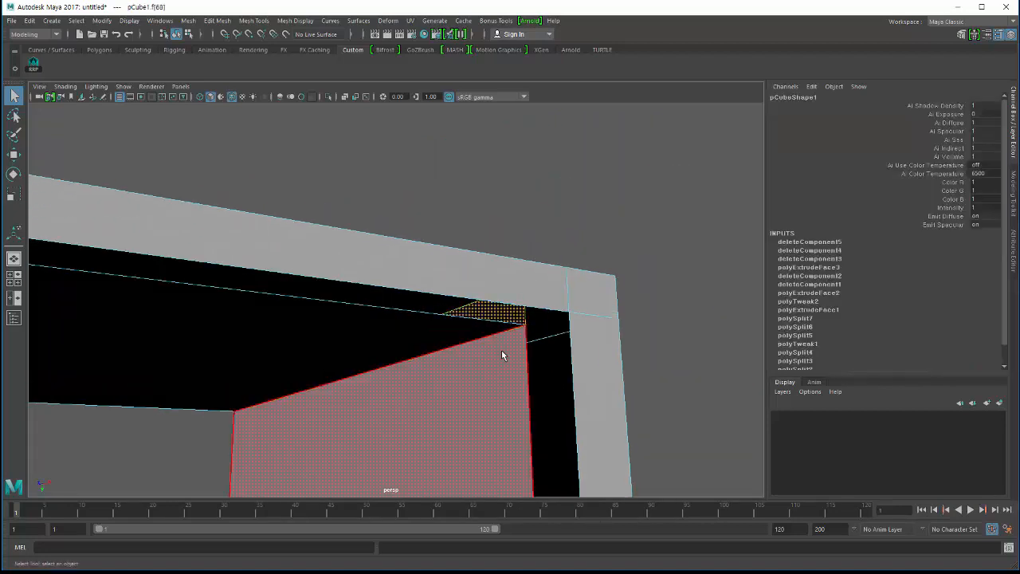
click(502, 350)
alt+drag(369, 410, 282, 309)
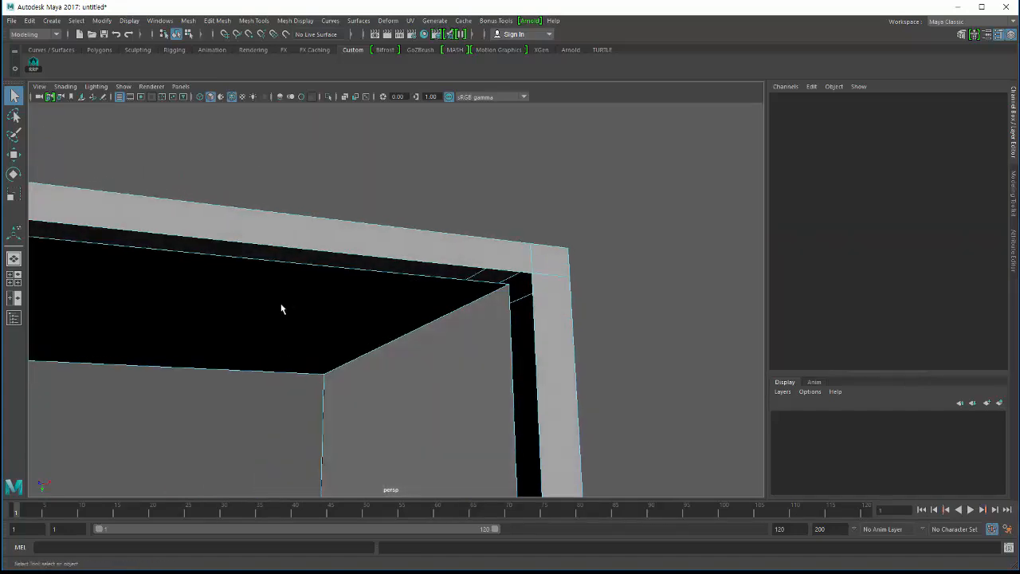
- Try to bridge the selected outer and inner border edges around the frame's opening
right_drag(278, 253, 278, 226)
alt+right_drag(207, 303, 127, 341)
alt+drag(160, 338, 177, 282)
click(161, 355)
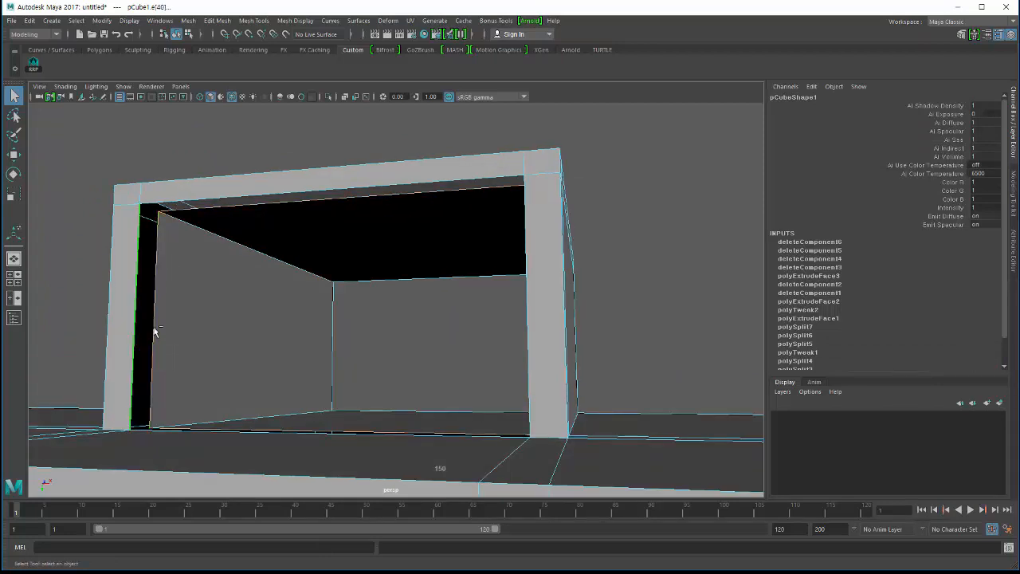
alt+drag(155, 332, 197, 432)
alt+drag(223, 469, 370, 423)
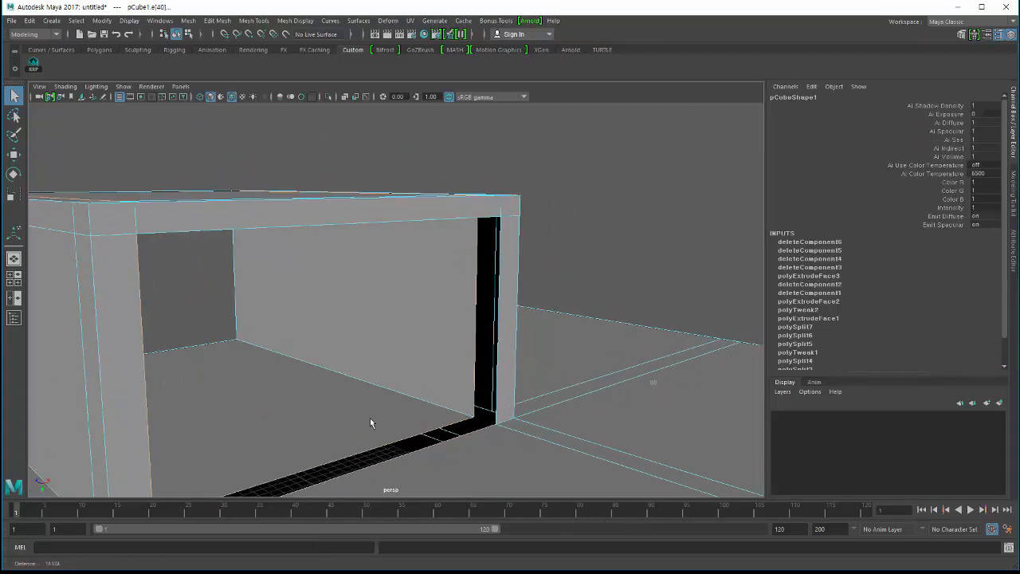
alt+drag(318, 300, 374, 216)
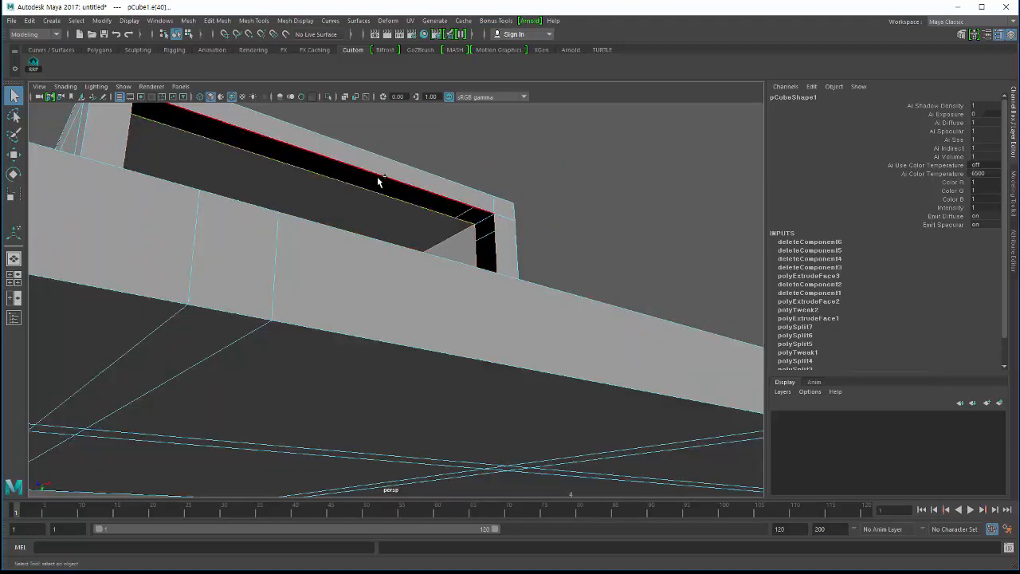
click(188, 21)
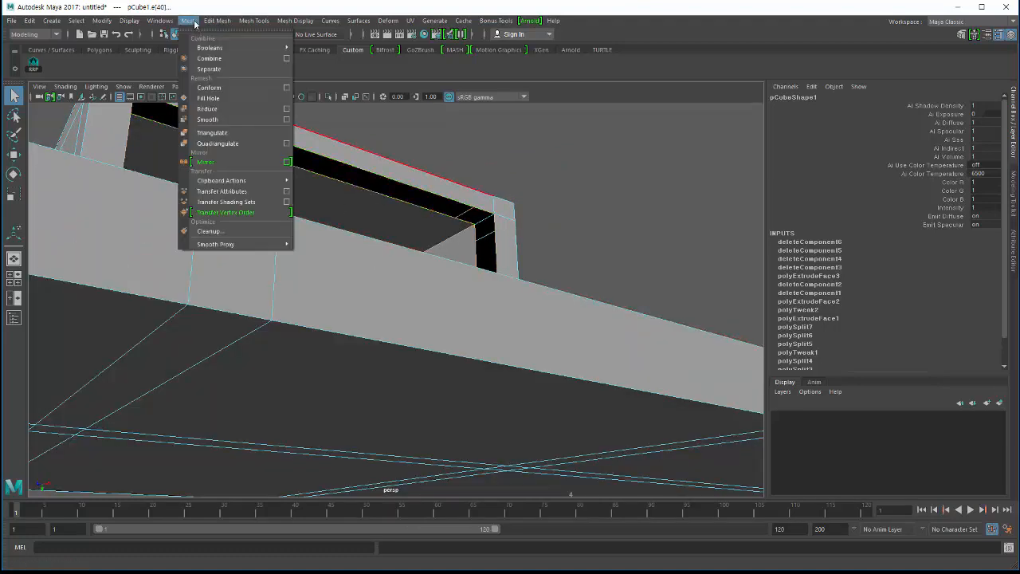
mouse_move(221, 21)
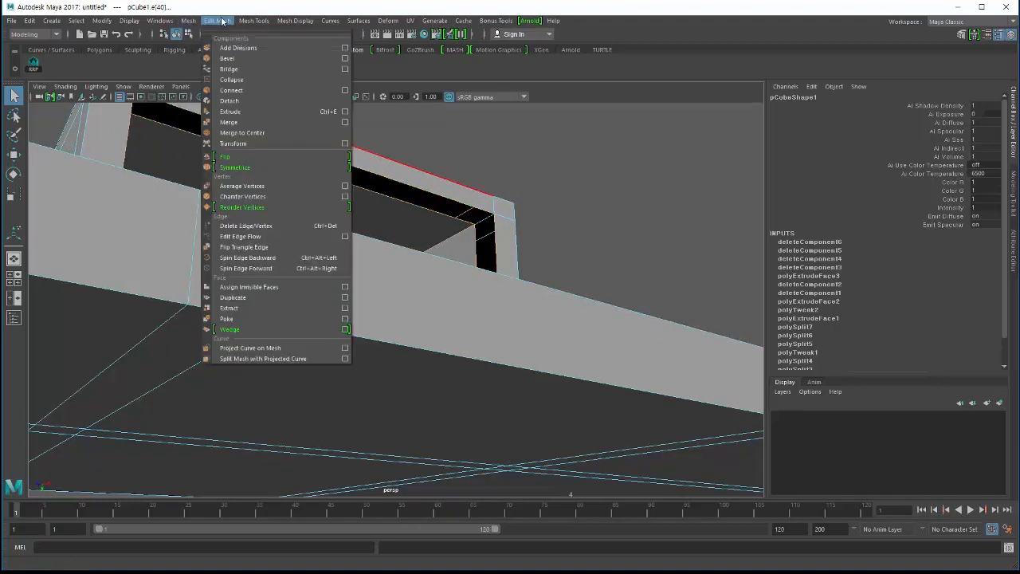
click(244, 70)
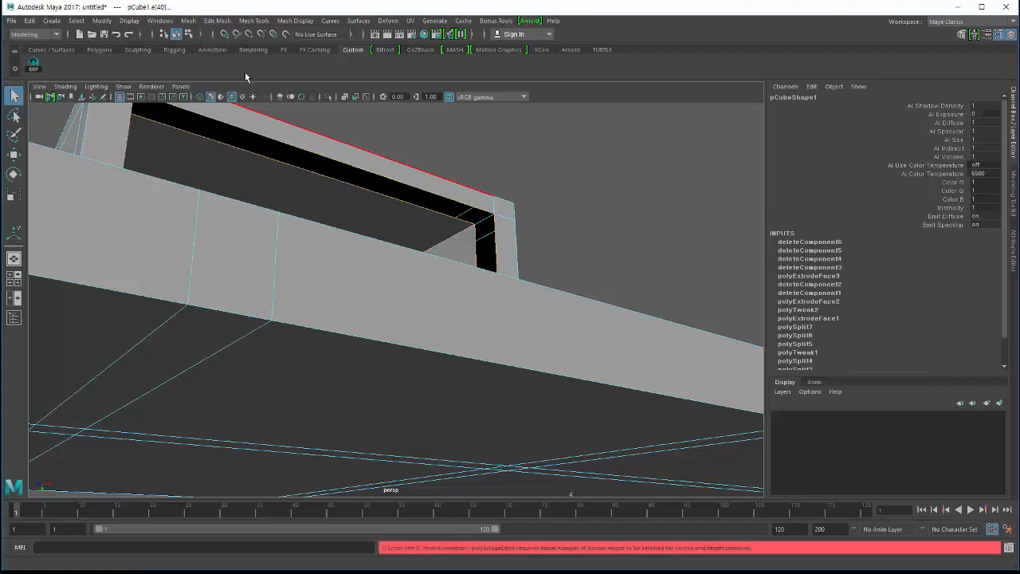
- Bridge the outer and inner ceiling edges along the top of the frame's opening
alt+drag(301, 205, 312, 266)
alt+drag(299, 349, 390, 320)
alt+drag(394, 423, 376, 405)
click(359, 225)
alt+drag(348, 239, 362, 234)
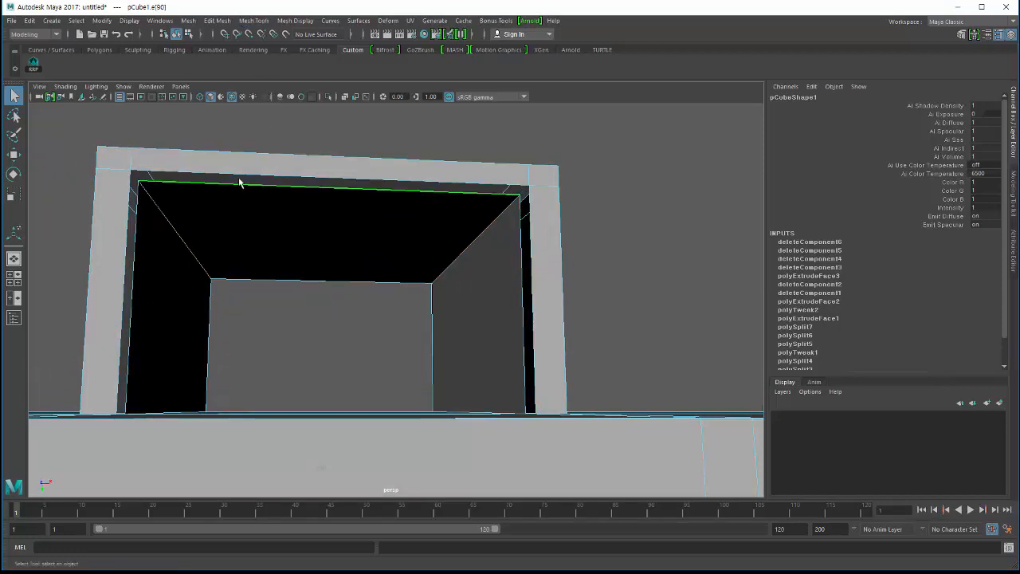
click(217, 20)
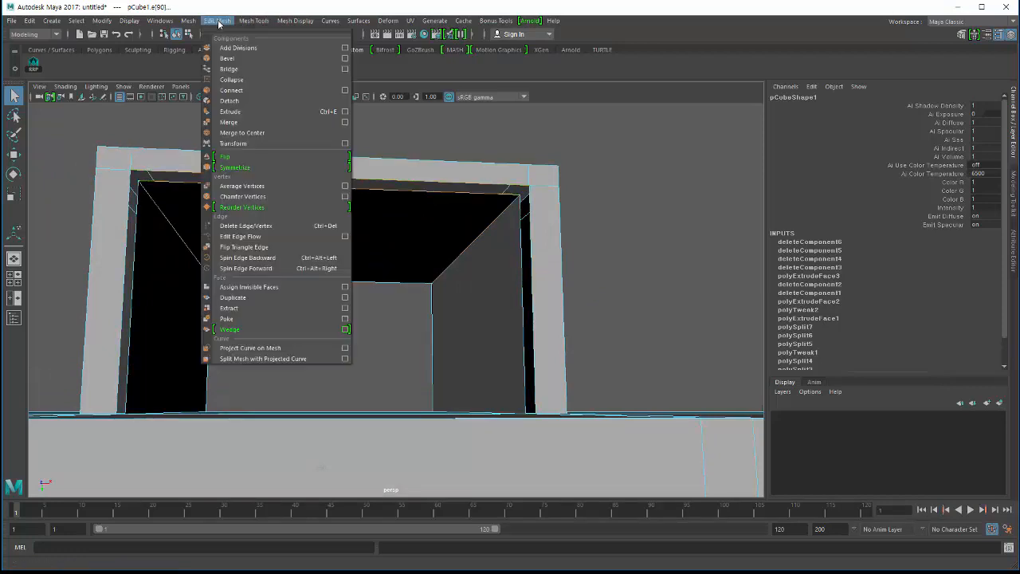
click(228, 69)
- Bridge the open border edges along both side walls and the floor of the opening
alt+drag(224, 91, 215, 227)
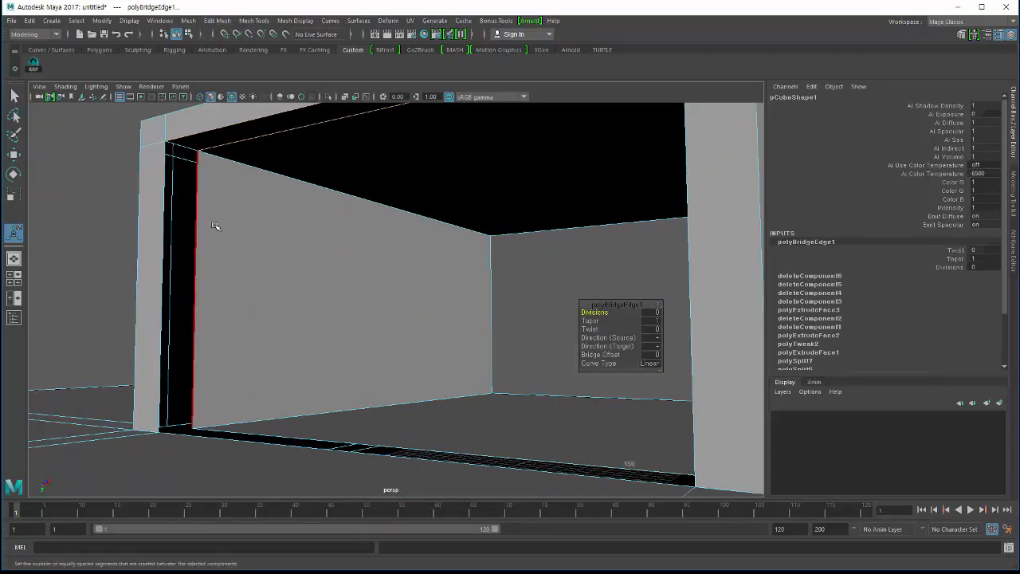
click(163, 229)
key(g)
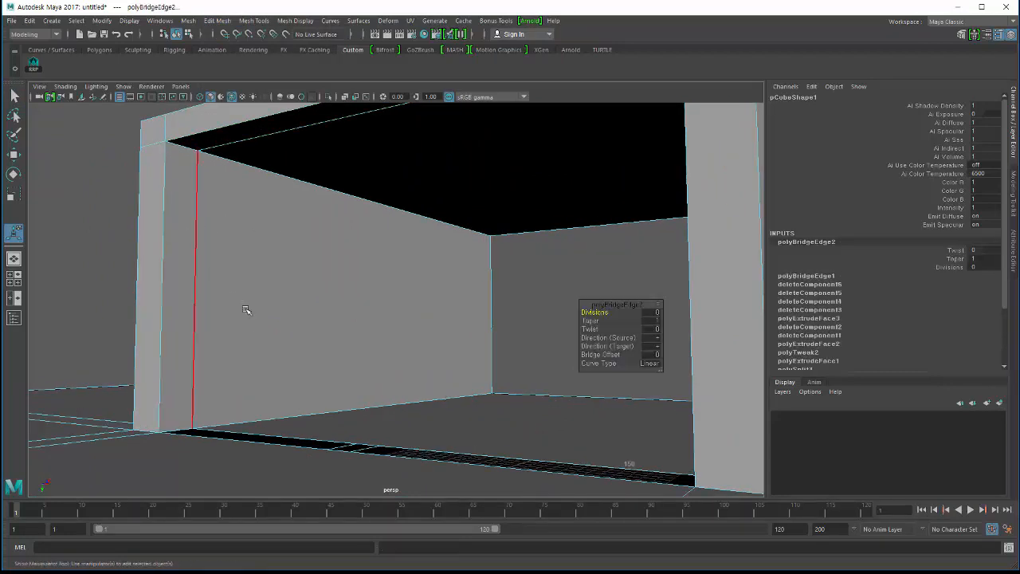
click(242, 279)
alt+drag(242, 279, 341, 313)
click(277, 329)
click(293, 309)
key(g)
click(335, 314)
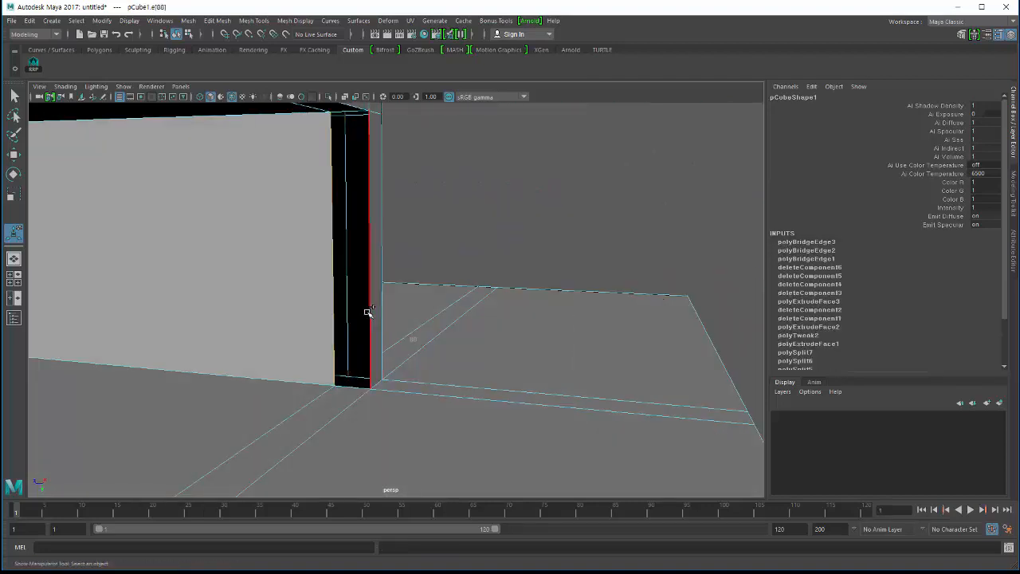
shift+click(346, 303)
key(g)
- Examine the bridged compartment in wireframe and shaded display, briefly preview it smoothed, and check the roof and front edges
alt+right_drag(367, 335, 116, 279)
click(114, 276)
alt+drag(166, 296, 172, 257)
alt+right_drag(172, 258, 259, 308)
key(4)
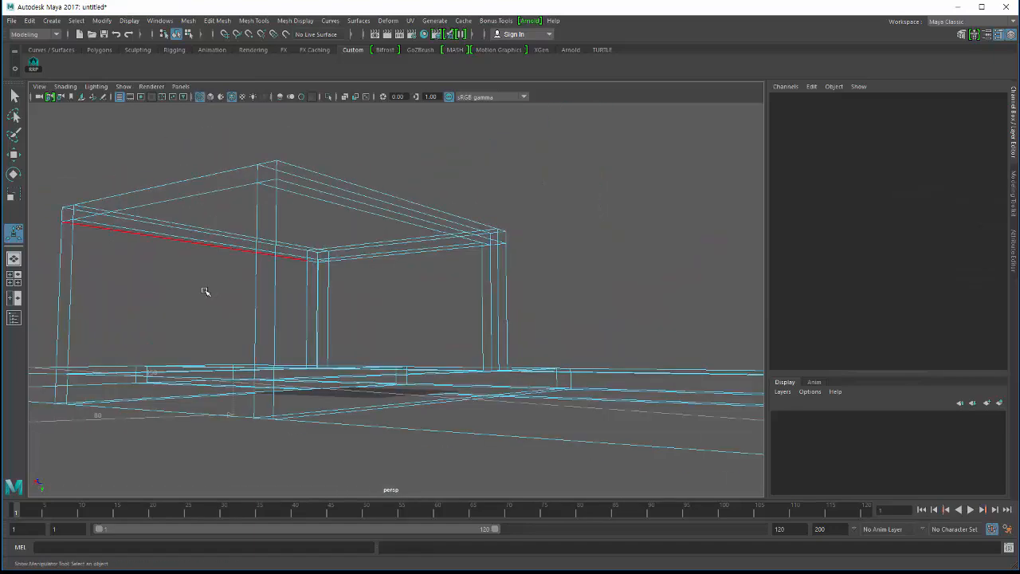
mouse_move(205, 289)
alt+mouse_down()
mouse_move(182, 326)
mouse_move(285, 321)
mouse_move(460, 242)
mouse_move(228, 335)
mouse_move(342, 337)
mouse_move(271, 298)
mouse_move(220, 313)
mouse_move(232, 351)
alt+mouse_up()
key(5)
key(3)
key(1)
alt+middle_drag(231, 350, 321, 366)
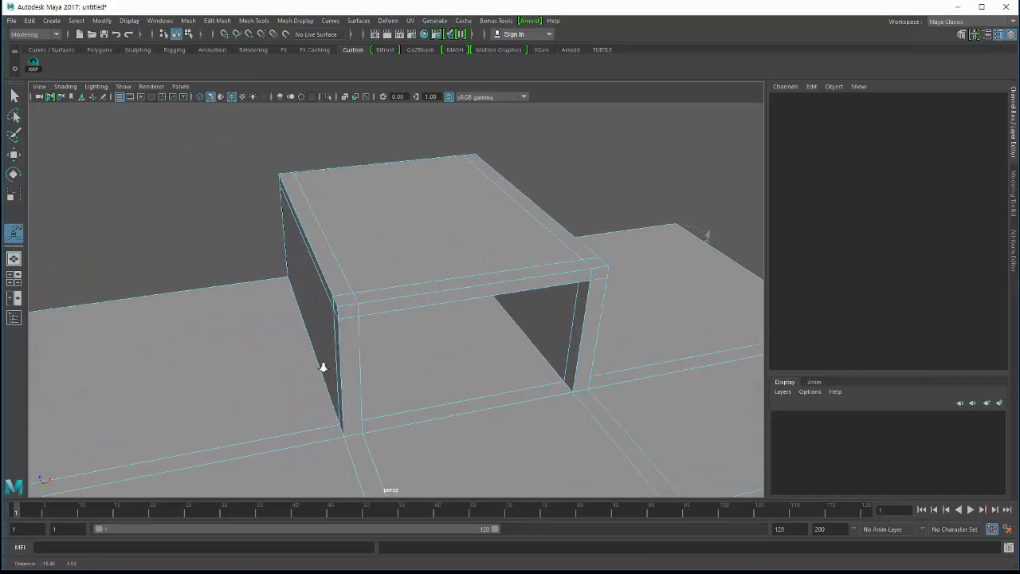
alt+right_drag(322, 367, 398, 359)
alt+drag(398, 359, 289, 346)
alt+right_drag(290, 346, 335, 326)
- Try moving a vertex at the roof's front corner sideways, undo the move, and return to object selection
right_drag(291, 256, 278, 262)
key(q)
alt+drag(278, 262, 300, 313)
click(227, 270)
key(w)
key(ctrl+z)
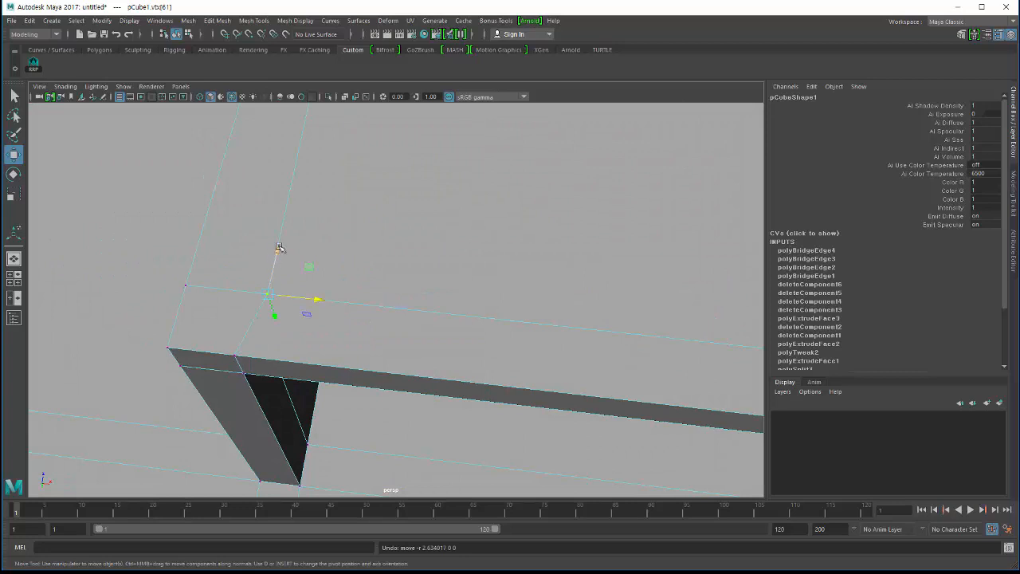
drag(279, 248, 271, 241)
alt+drag(305, 330, 353, 316)
key(F8)
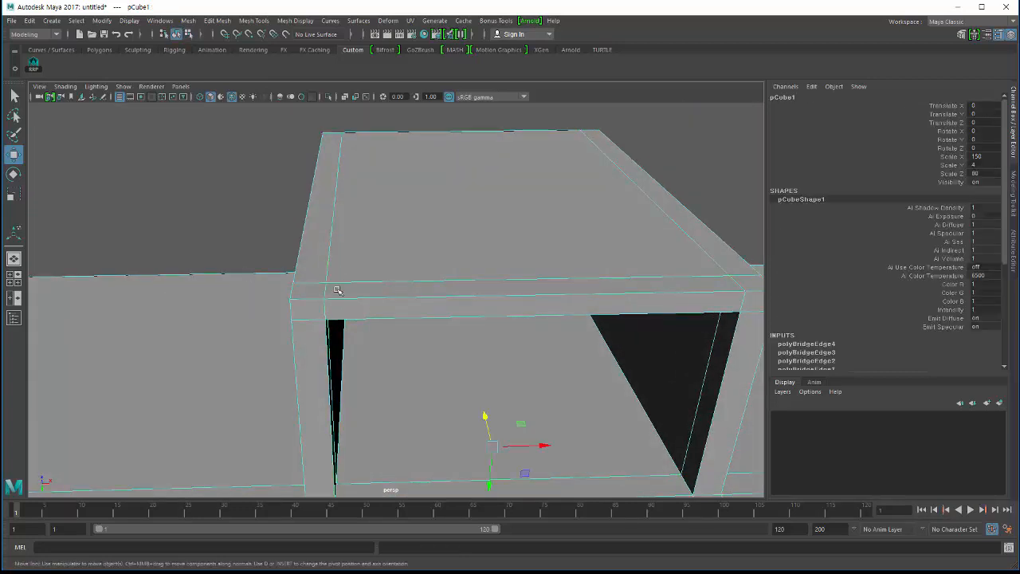
mouse_move(349, 304)
alt+mouse_down()
mouse_move(321, 297)
mouse_move(323, 312)
mouse_move(335, 292)
mouse_move(294, 268)
mouse_move(255, 348)
mouse_move(303, 333)
mouse_move(340, 338)
mouse_move(337, 312)
mouse_move(334, 398)
mouse_move(307, 383)
mouse_move(316, 322)
mouse_move(298, 306)
mouse_move(339, 308)
alt+mouse_up()
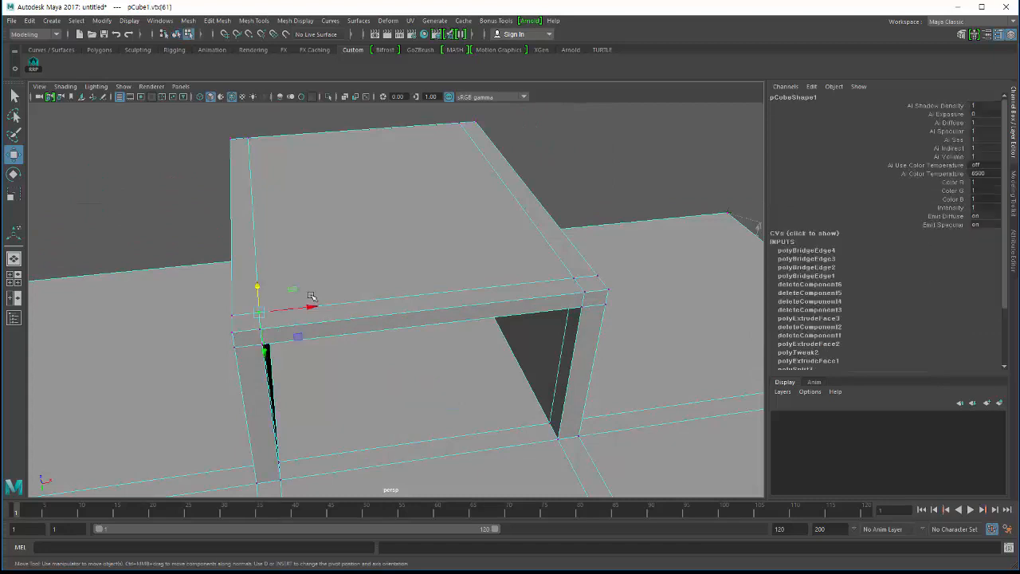
mouse_move(311, 294)
alt+mouse_down()
mouse_move(289, 285)
mouse_move(326, 298)
alt+mouse_up()
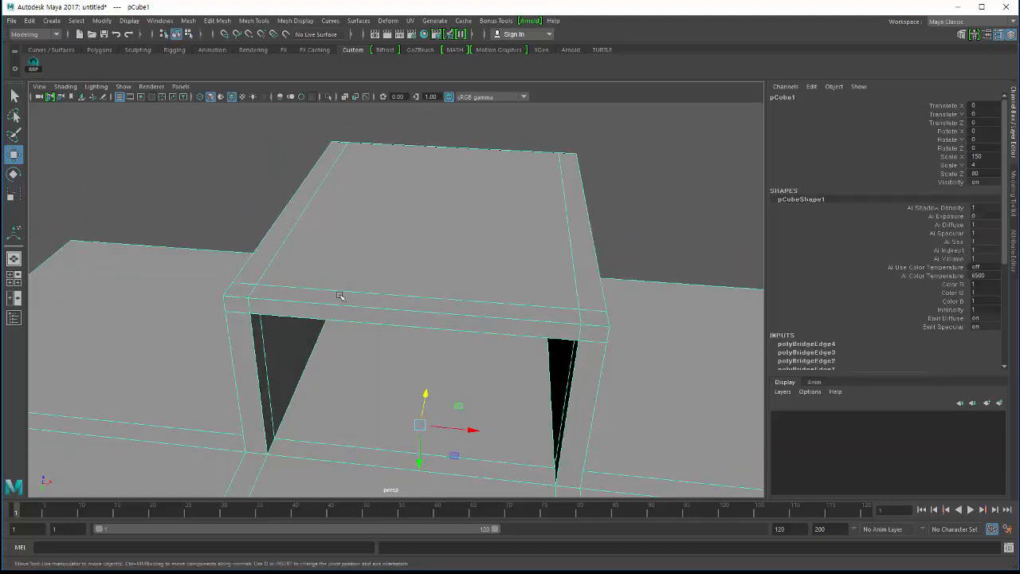
- Merge the mesh's overlapping vertices with a threshold of 0.0010 and deselect the mesh
click(247, 23)
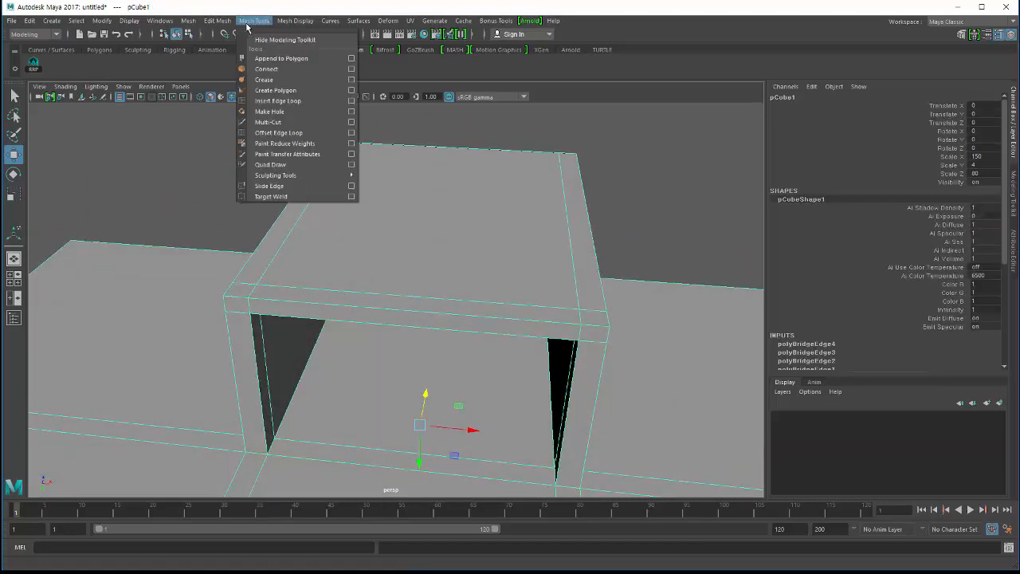
mouse_move(220, 22)
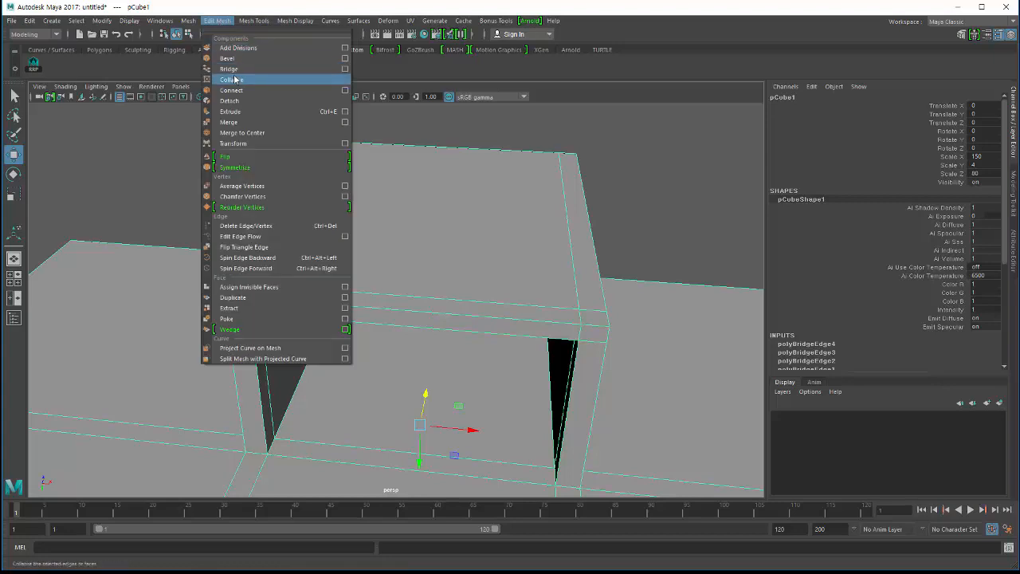
click(478, 138)
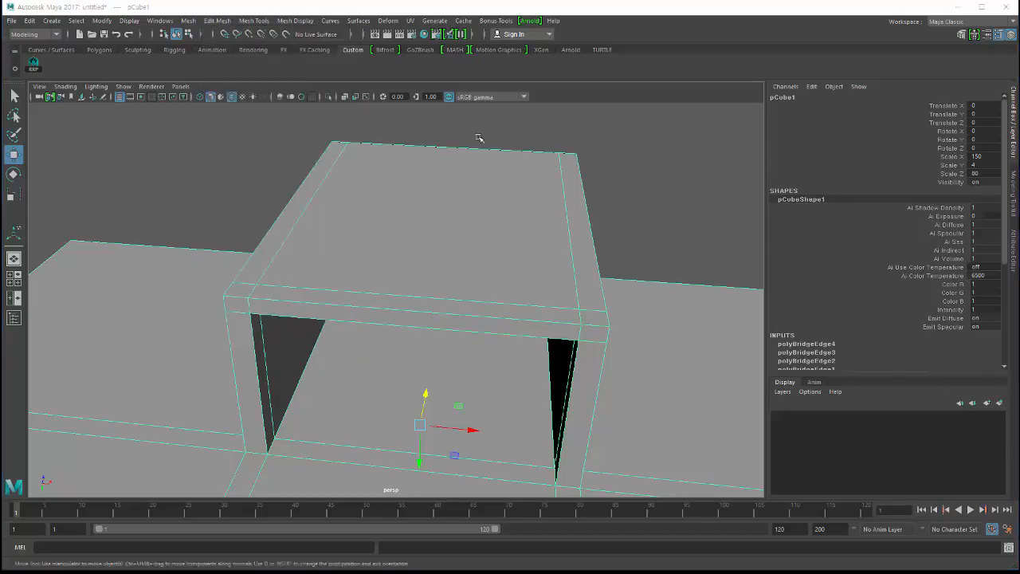
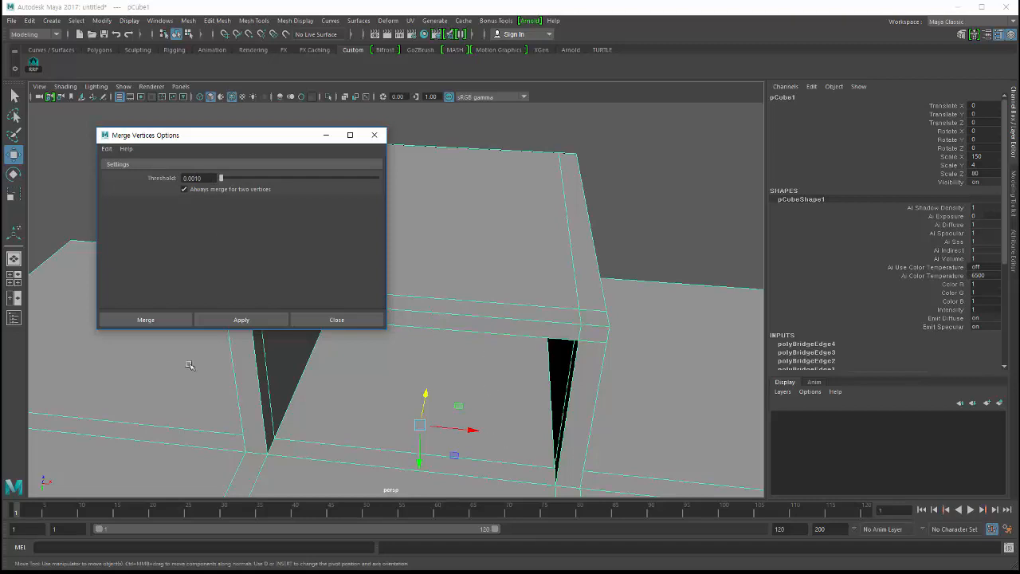
click(241, 320)
click(335, 320)
click(136, 179)
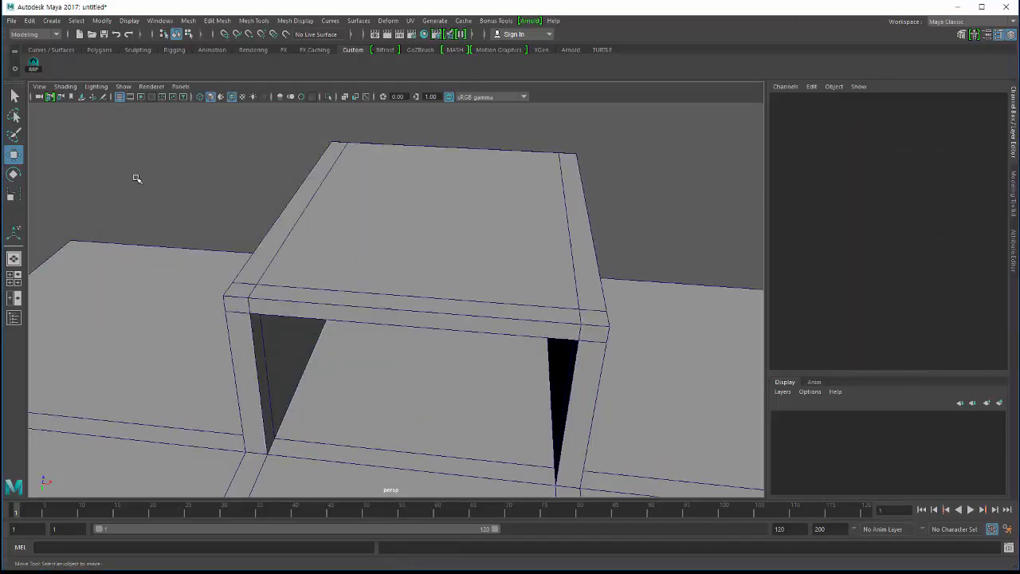
- Preview the merged mesh smoothed, inspect the compartment and slab from several sides, and restore the unsmoothed display
click(194, 303)
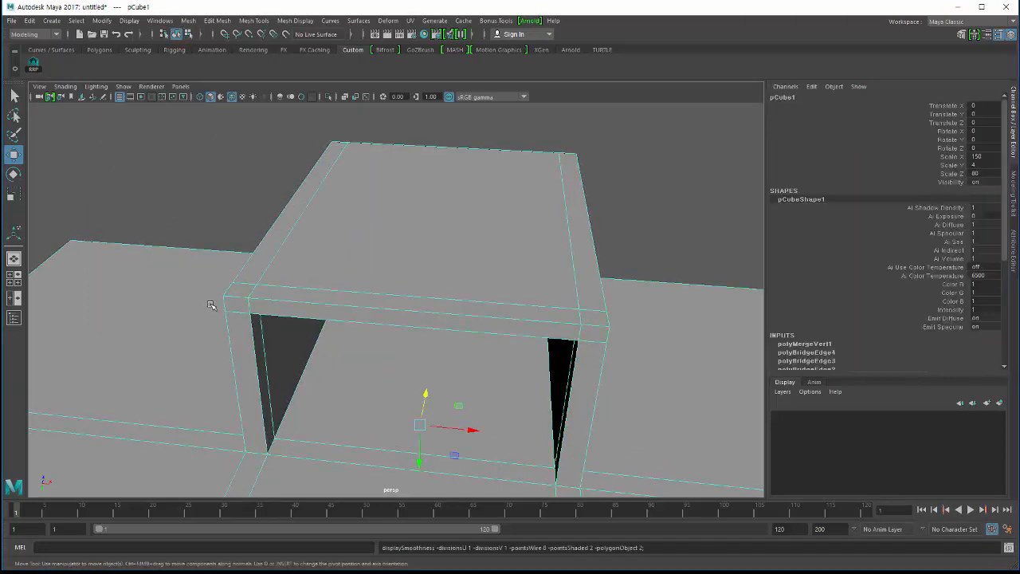
key(3)
alt+drag(212, 331, 310, 339)
key(1)
key(3)
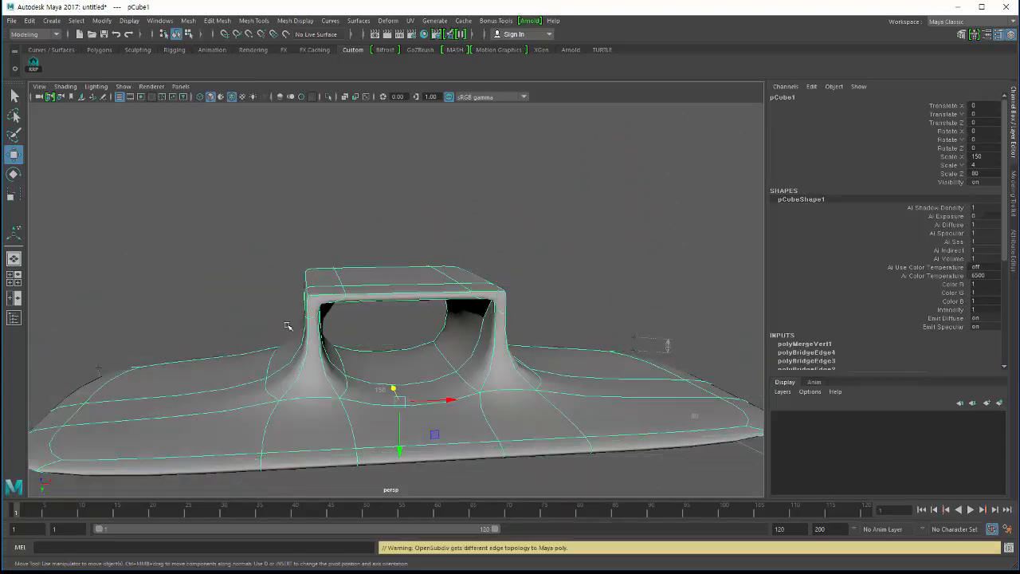
click(231, 338)
alt+drag(230, 342, 200, 267)
click(388, 370)
key(1)
- Insert a lengthwise edge loop with Multi-Cut across the slab's underside, parallel to the existing close pair of loops
alt+drag(310, 269, 310, 231)
shift+right_drag(310, 229, 268, 230)
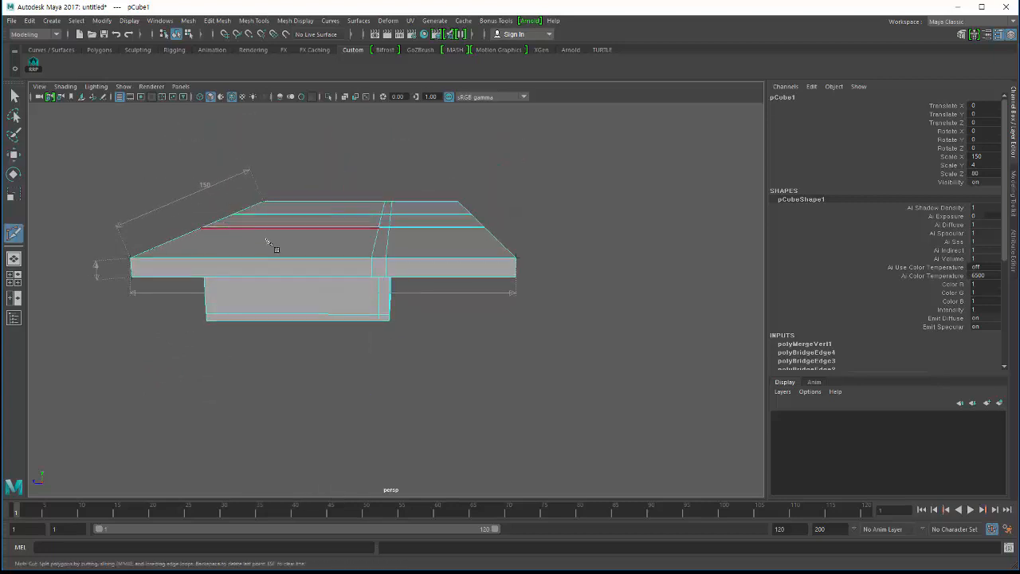
click(204, 228)
alt+drag(267, 239, 293, 227)
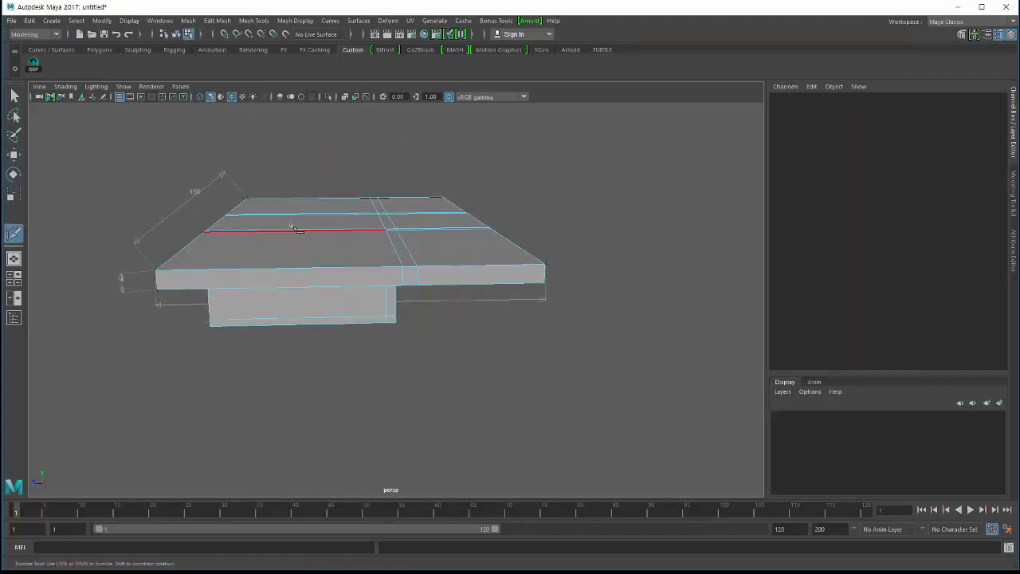
alt+drag(271, 263, 279, 223)
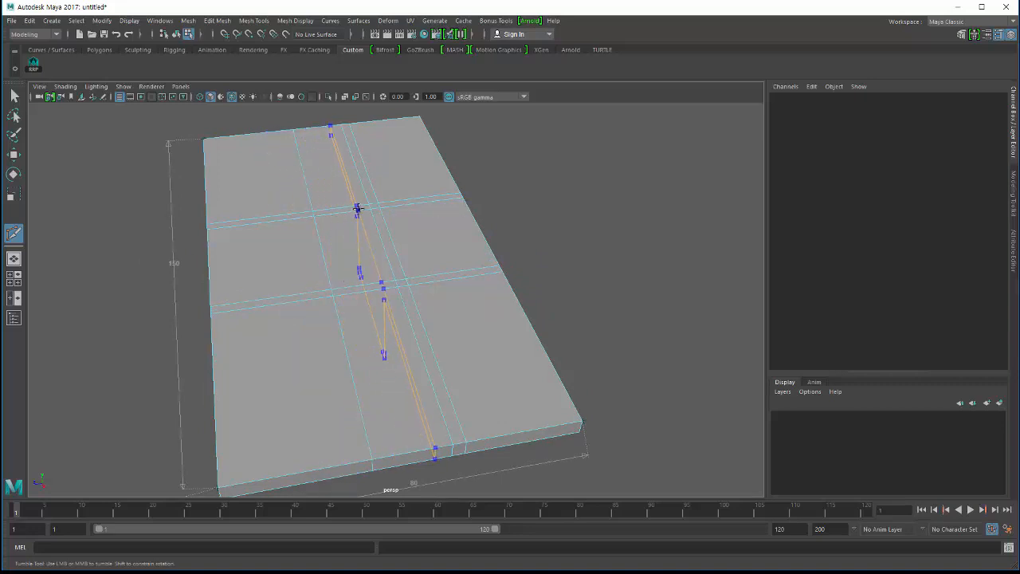
alt+drag(332, 228, 323, 247)
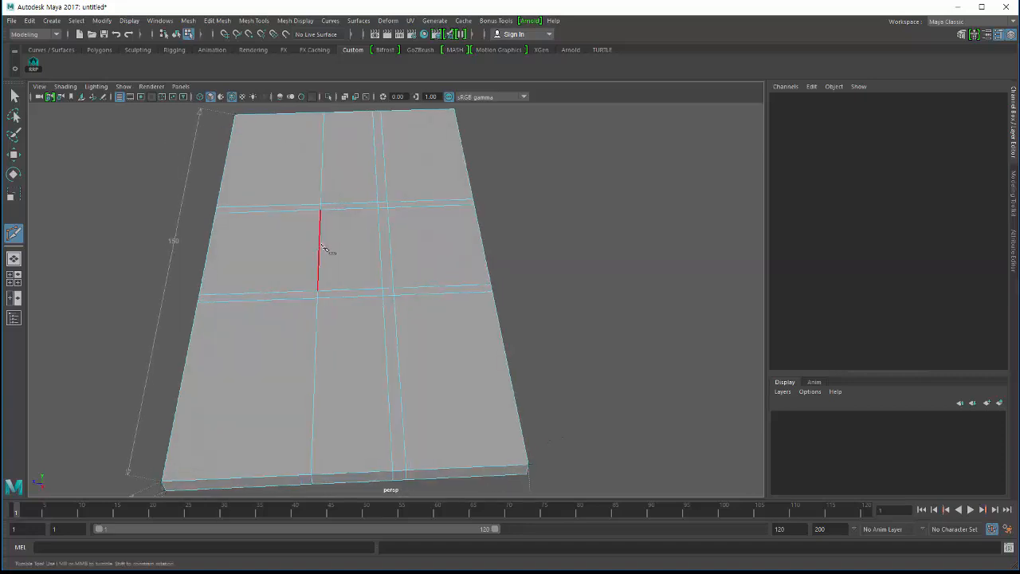
- Select the single lengthwise edge loop on the slab and move it sideways toward the close pair of loops
click(15, 96)
double_click(320, 253)
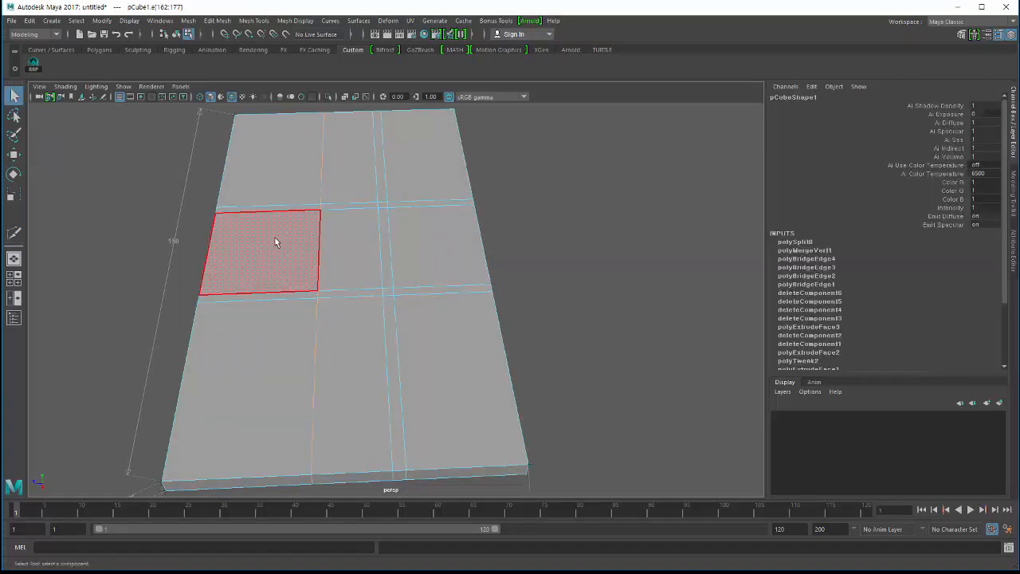
key(w)
drag(269, 284, 318, 279)
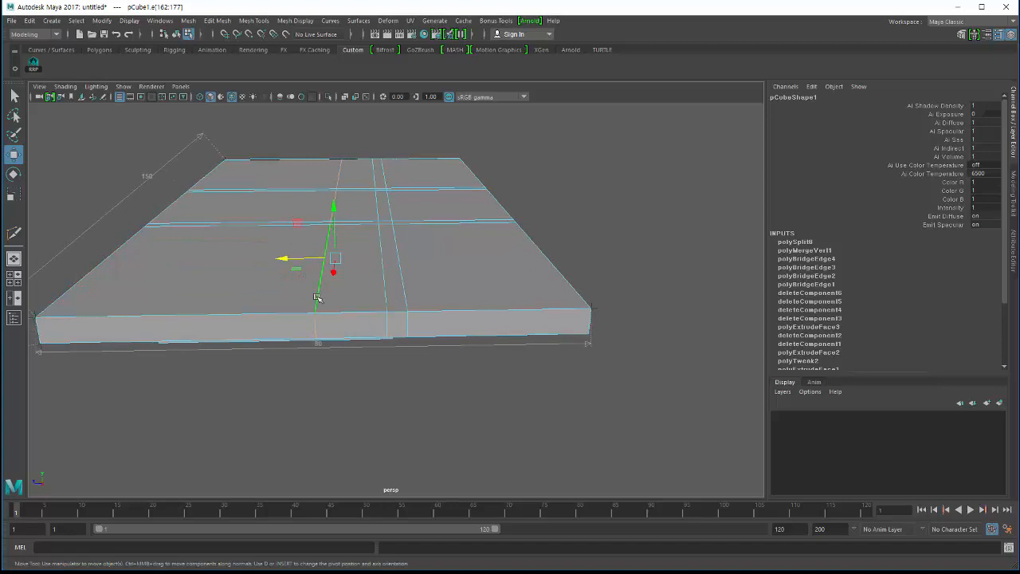
alt+drag(319, 297, 321, 289)
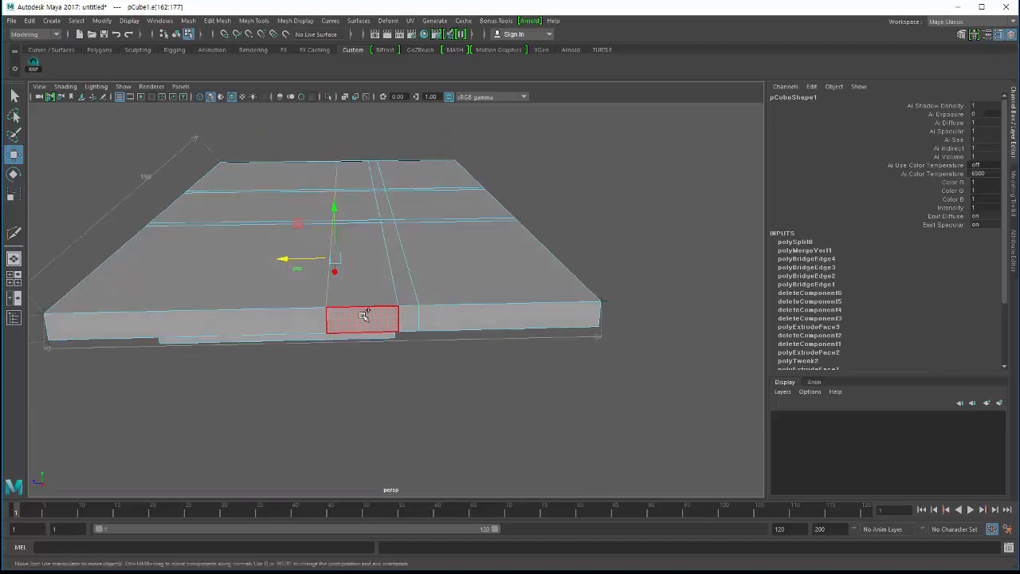
- Insert a horizontal edge loop with Multi-Cut around the slab's sides at about mid-thickness
key(ctrl+shift+x)
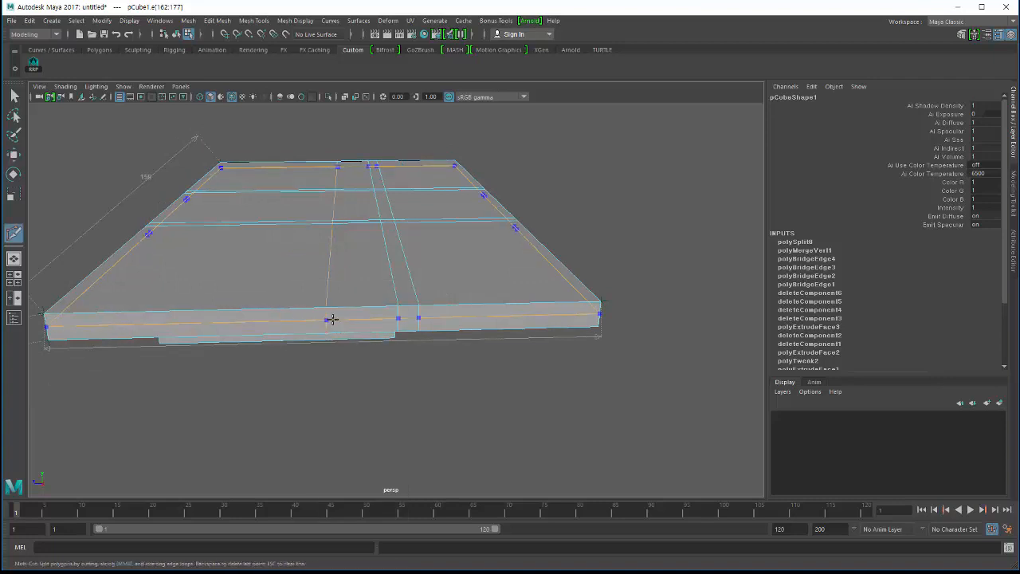
alt+drag(332, 319, 335, 213)
right_click(333, 214)
alt+drag(317, 291, 310, 261)
alt+drag(368, 158, 356, 195)
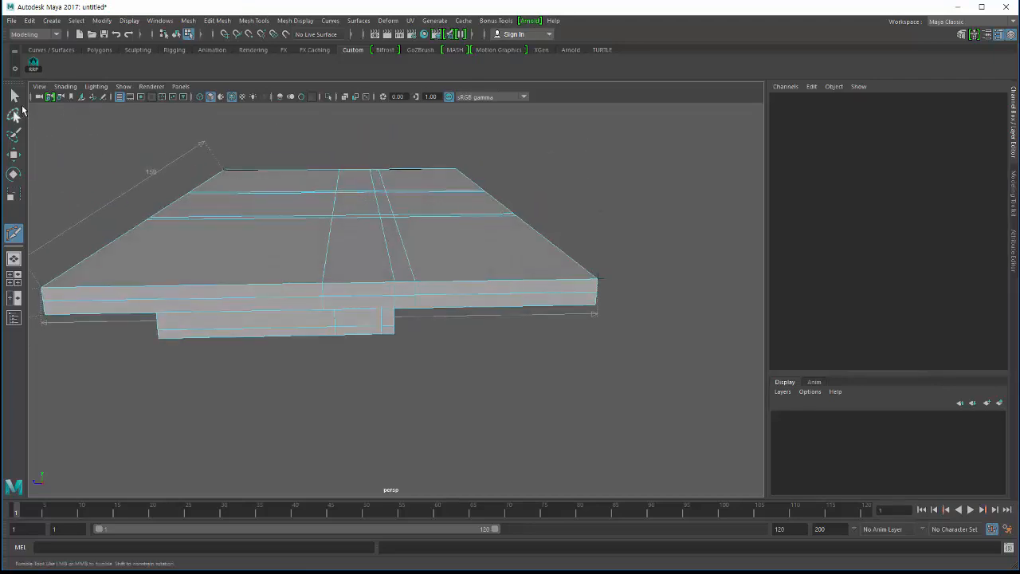
- Delete the upper-half side face between the lengthwise loops at both short ends of the slab
click(14, 95)
alt+drag(123, 153, 333, 284)
click(366, 229)
shift+click(346, 229)
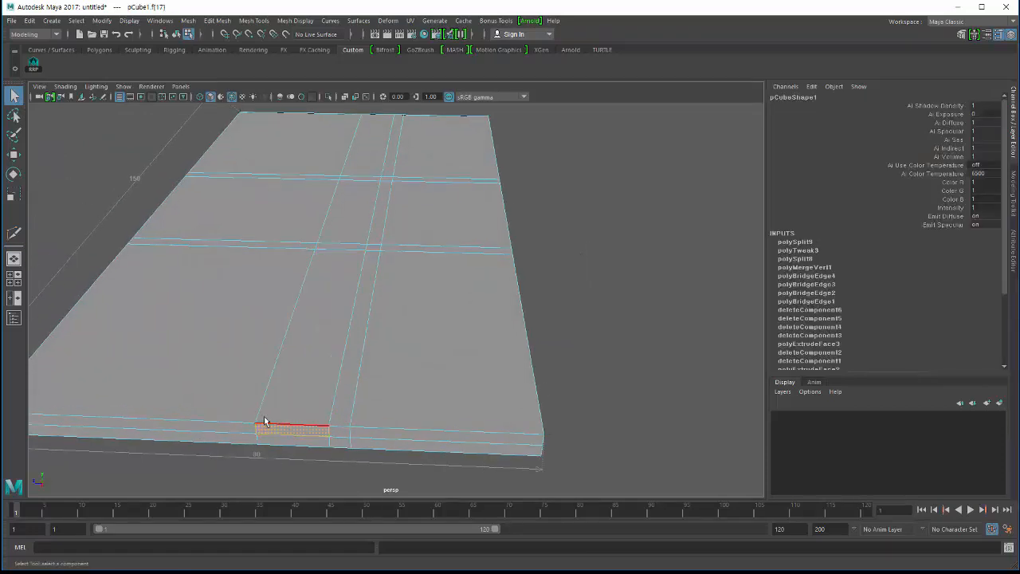
key(Delete)
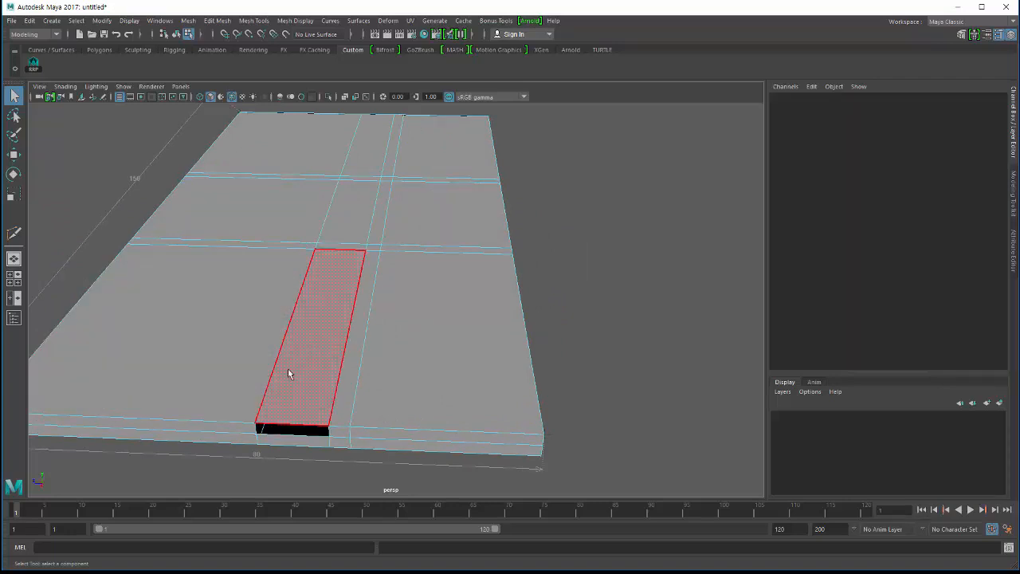
alt+drag(166, 443, 448, 303)
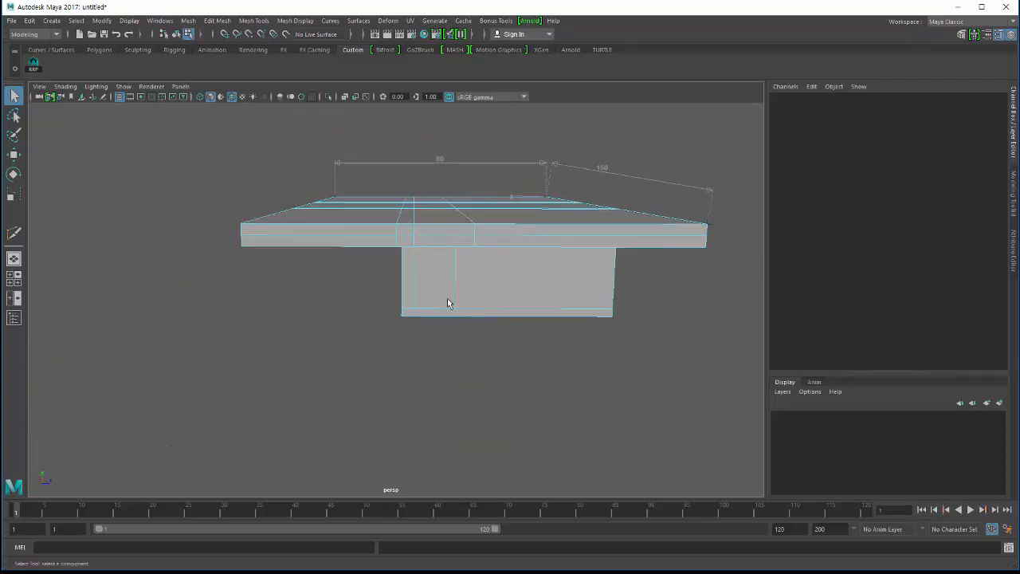
click(435, 231)
key(Delete)
alt+drag(309, 281, 467, 317)
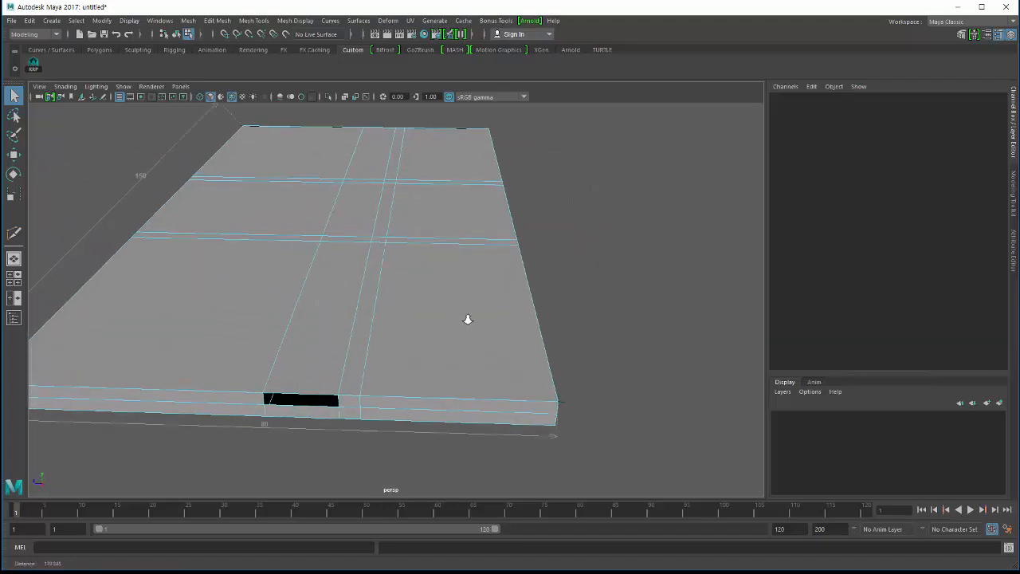
- Insert two lengthwise Multi-Cut edge loops inside the strip between the openings, one near each side of it
shift+right_drag(340, 294, 332, 281)
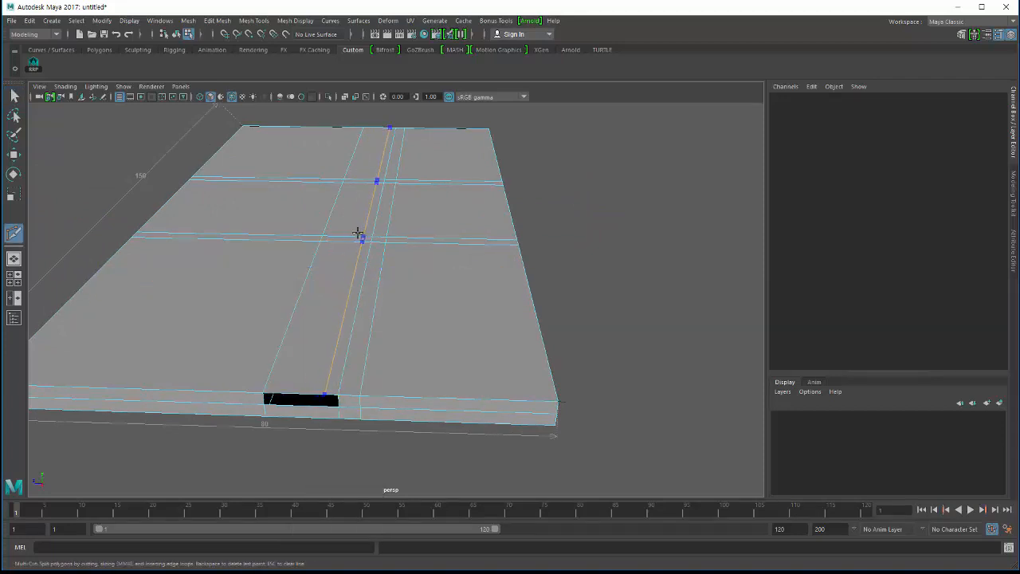
ctrl+click(333, 233)
ctrl+click(364, 229)
alt+drag(359, 231, 43, 124)
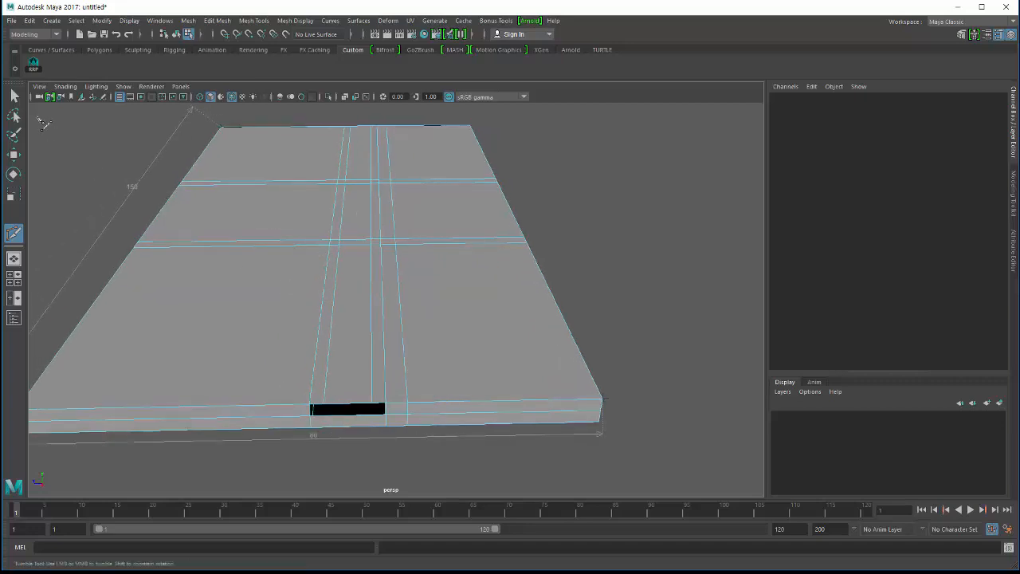
- Select the central lengthwise strip of faces between the new loops and lower it into the slab as a groove floor
click(16, 98)
alt+drag(354, 249, 339, 262)
right_drag(345, 254, 346, 277)
click(347, 260)
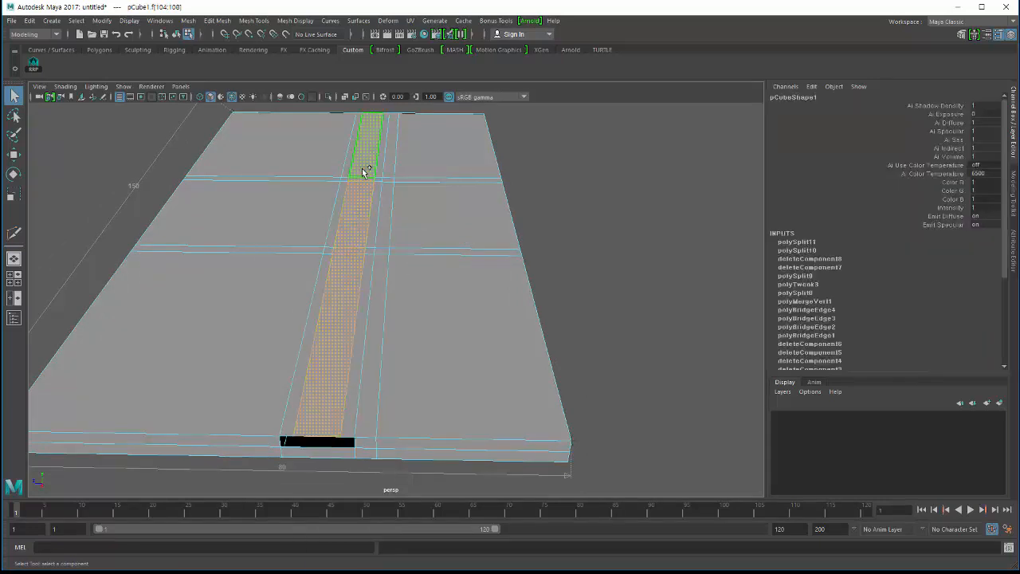
alt+drag(363, 172, 305, 205)
key(w)
drag(357, 160, 355, 167)
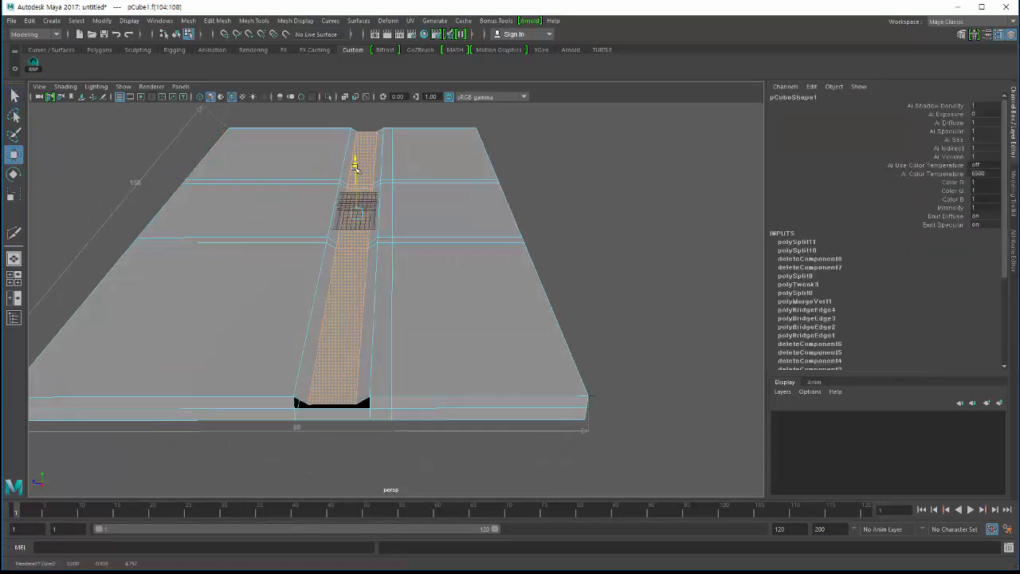
alt+drag(302, 215, 327, 179)
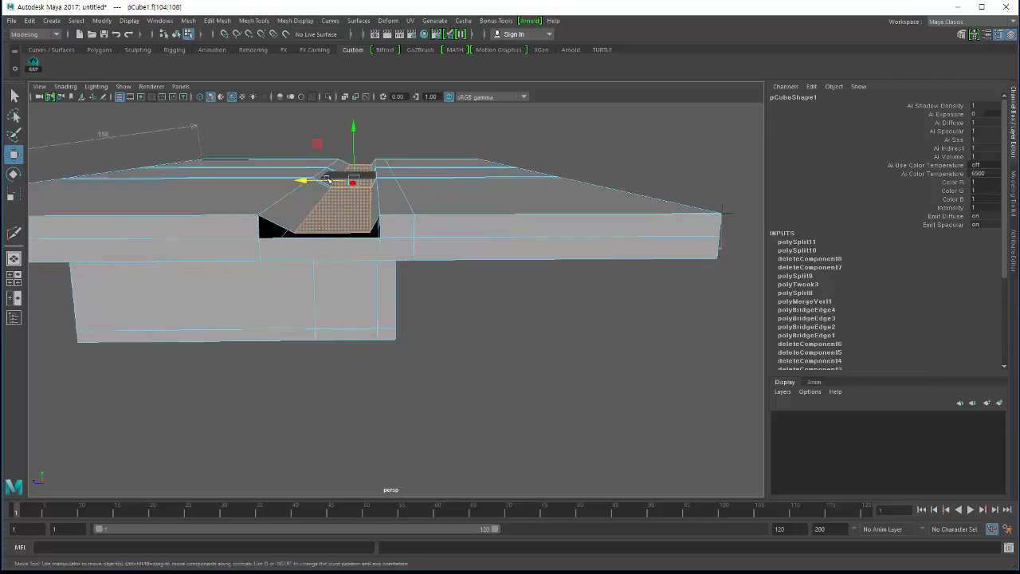
drag(351, 127, 350, 128)
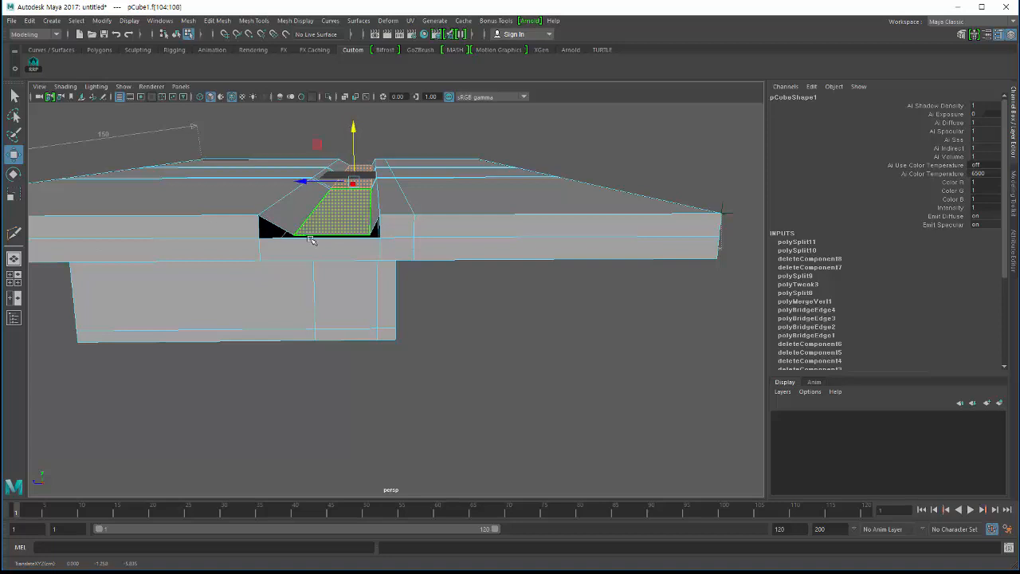
- Align the groove floor's height with the slab's mid-thickness edge loop using vertex snapping
key(f)
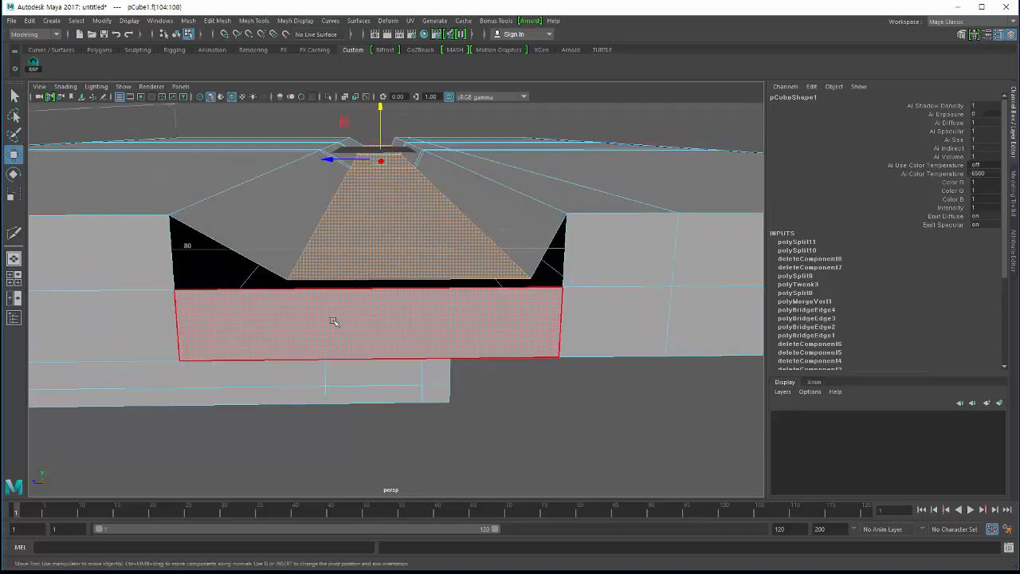
click(560, 290)
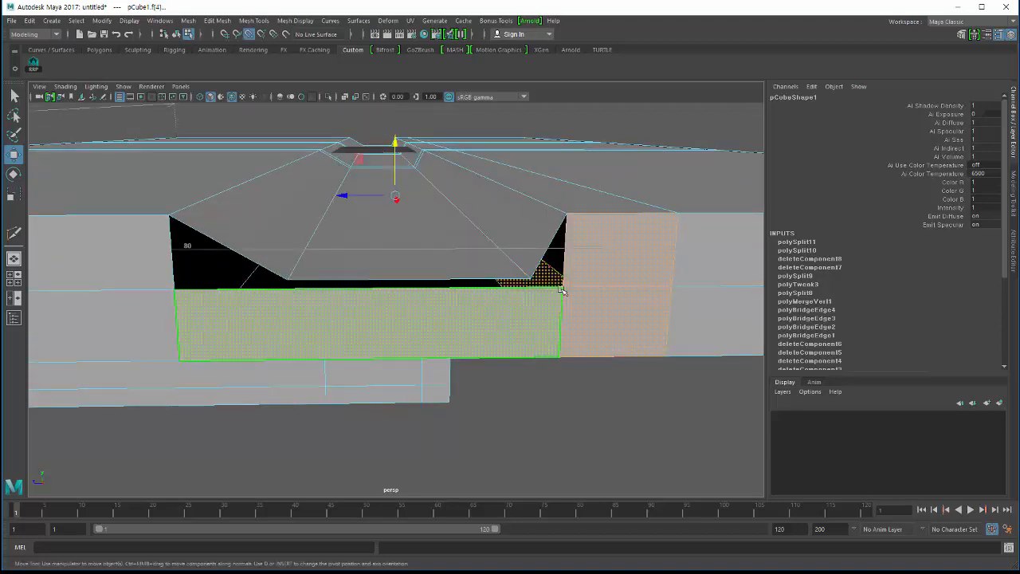
key(ctrl+z)
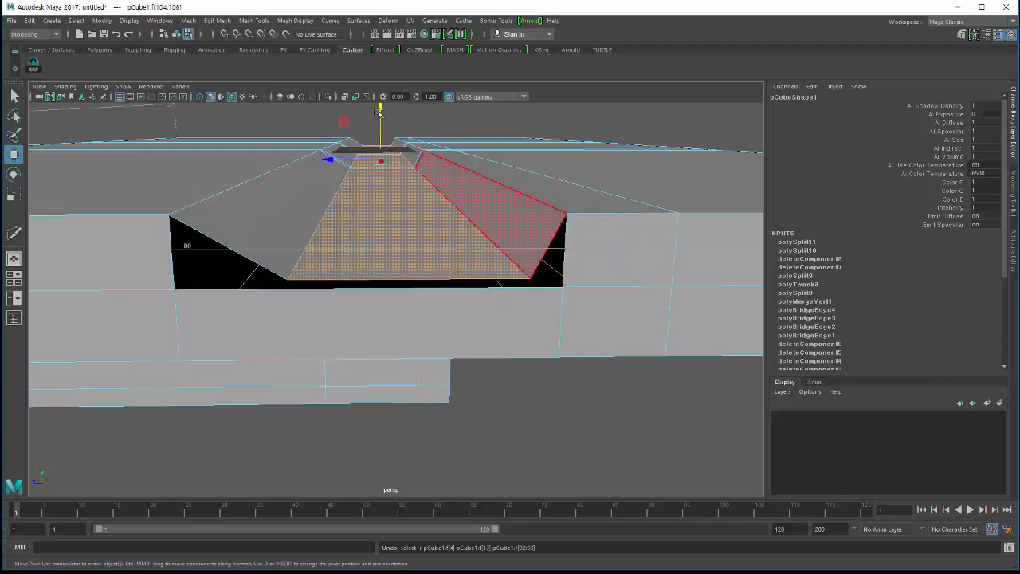
drag(380, 109, 381, 116)
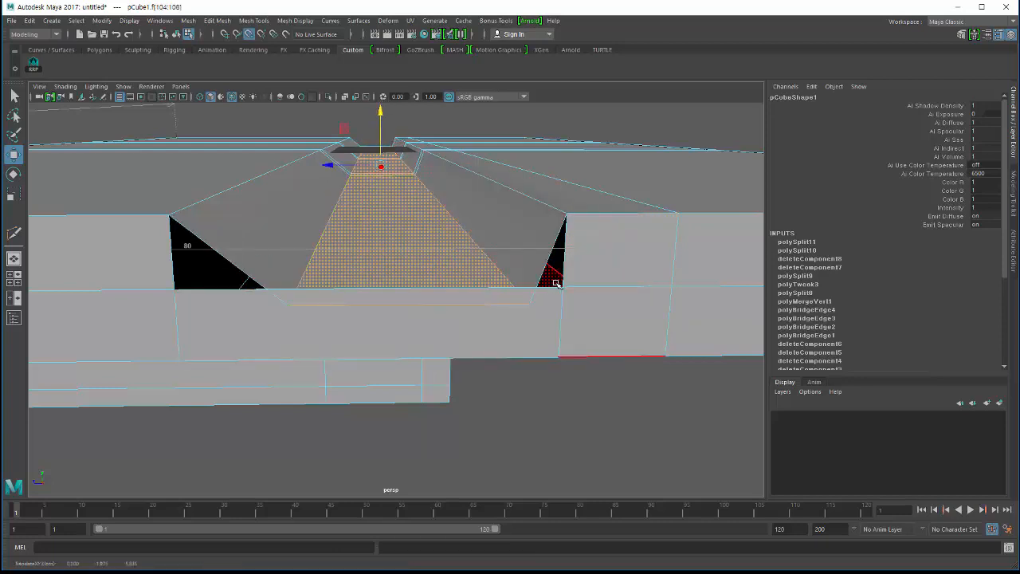
key(ctrl+z)
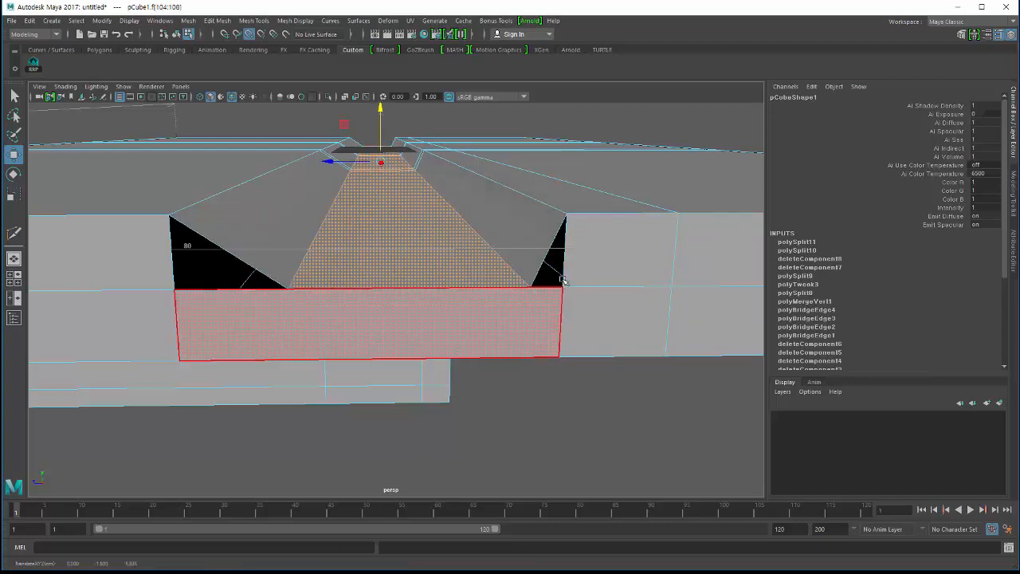
- Insert two Multi-Cut edge loops through the slab's lower half and the box, near the two corners of the groove floor
alt+right_drag(357, 316, 305, 298)
alt+drag(305, 298, 329, 348)
click(364, 426)
alt+drag(364, 427, 330, 326)
shift+right_drag(330, 326, 355, 324)
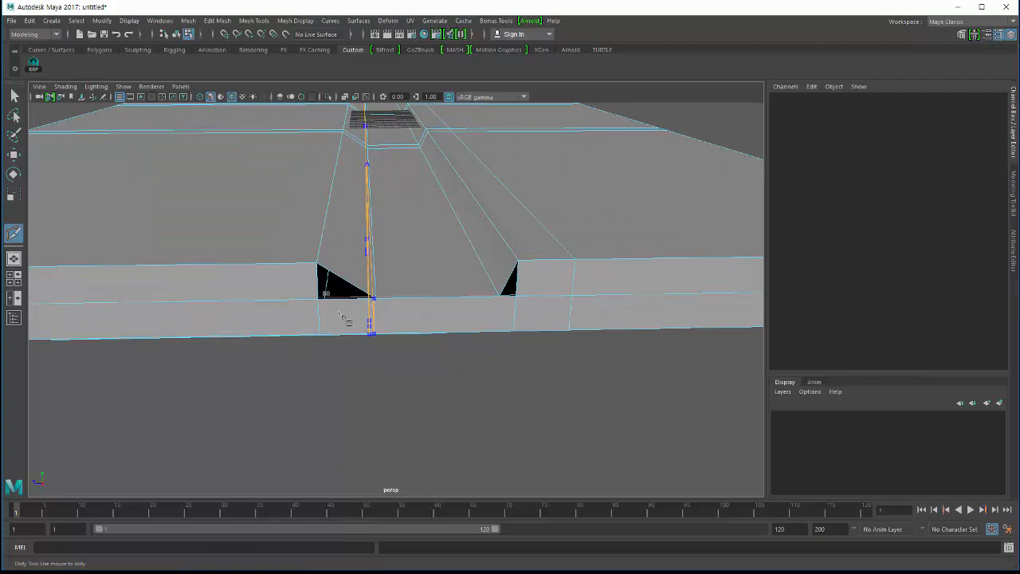
alt+drag(344, 318, 402, 274)
alt+drag(408, 221, 423, 157)
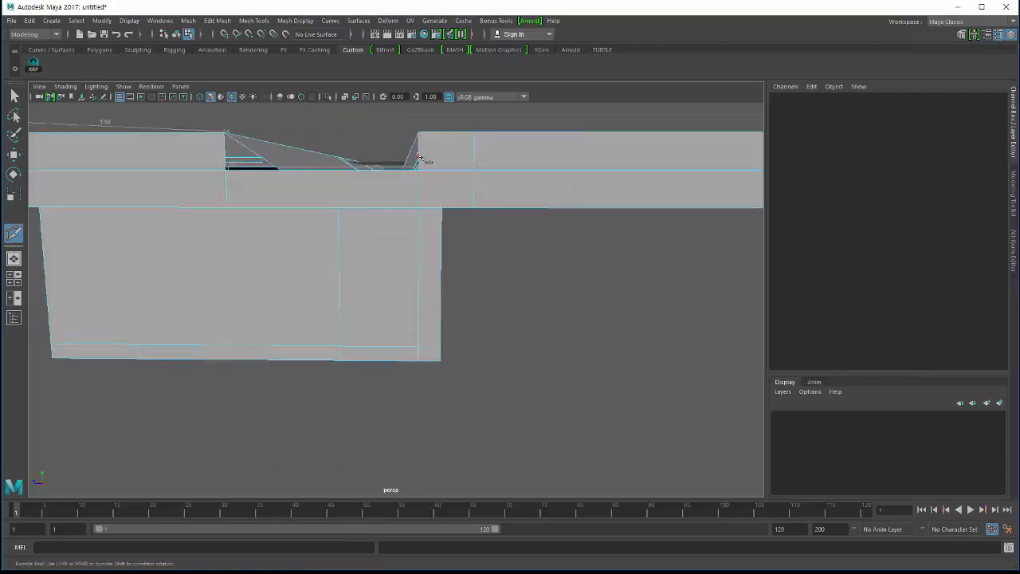
alt+drag(278, 170, 303, 173)
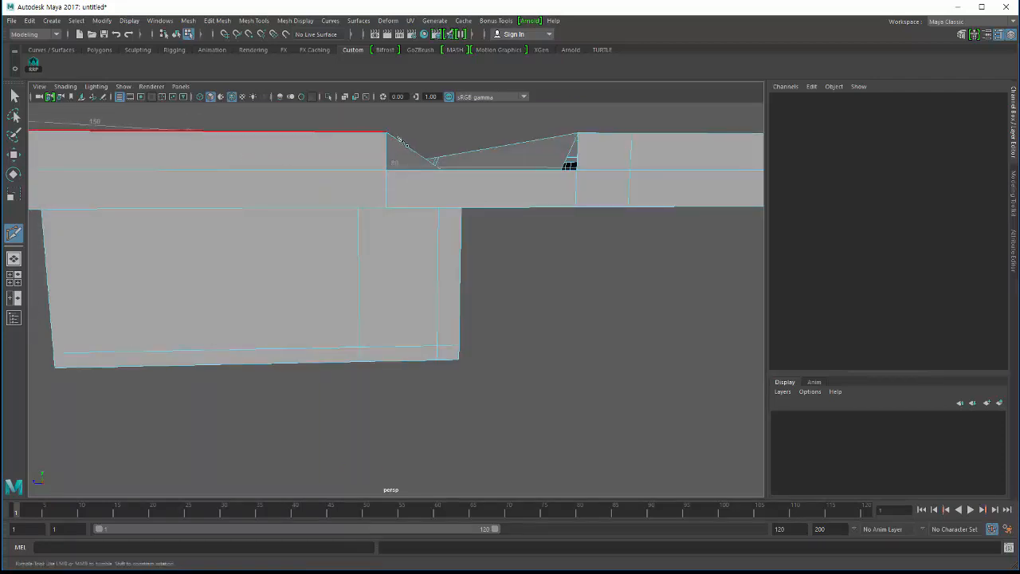
alt+drag(362, 196, 356, 208)
alt+middle_drag(355, 207, 358, 193)
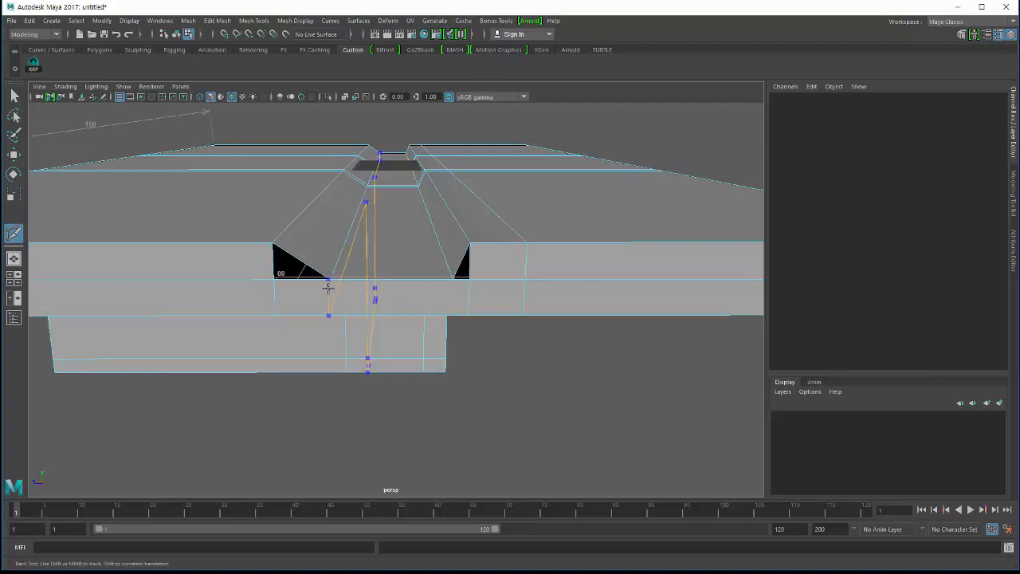
alt+drag(329, 287, 369, 266)
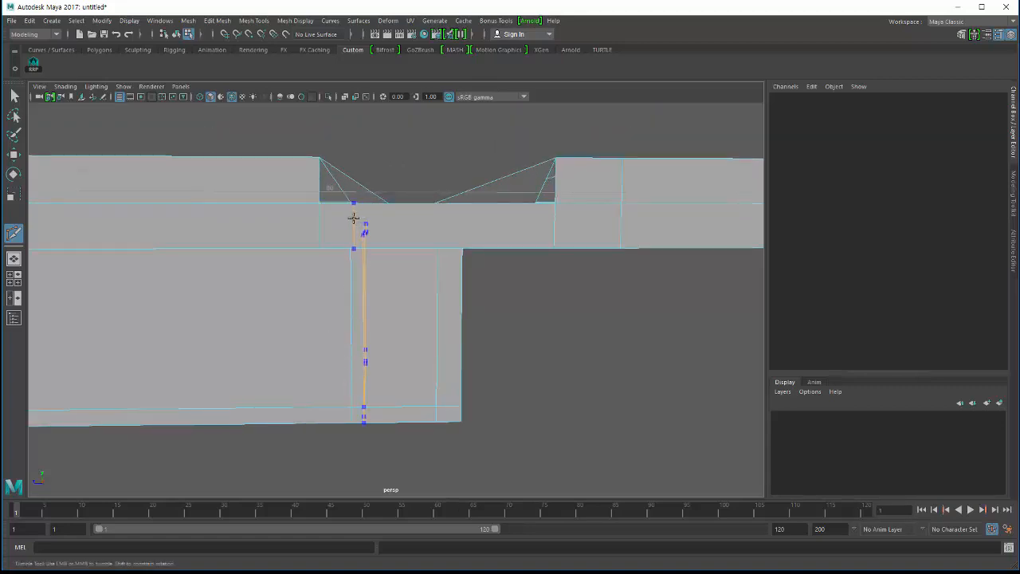
alt+drag(364, 239, 365, 266)
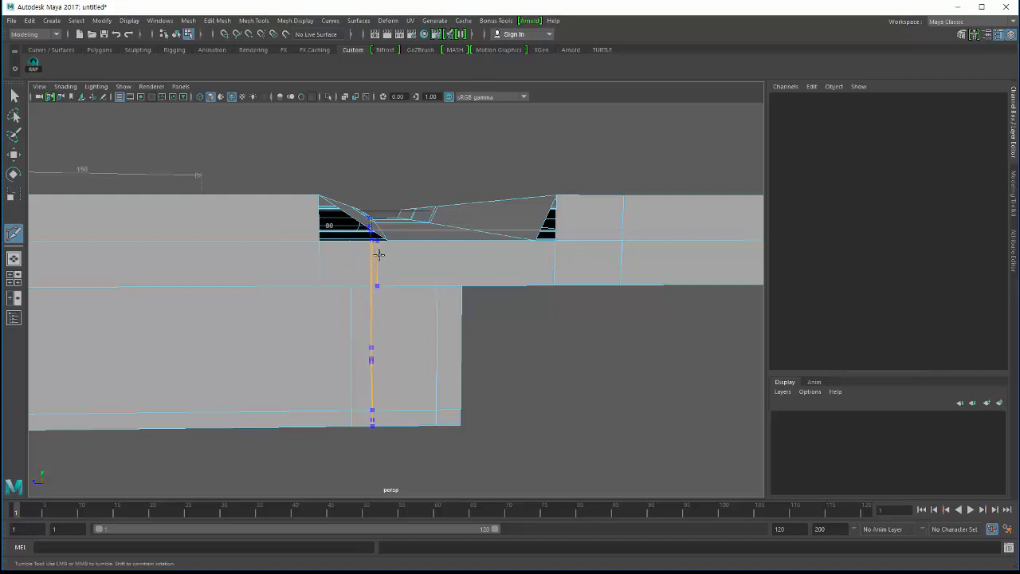
alt+drag(391, 292, 391, 300)
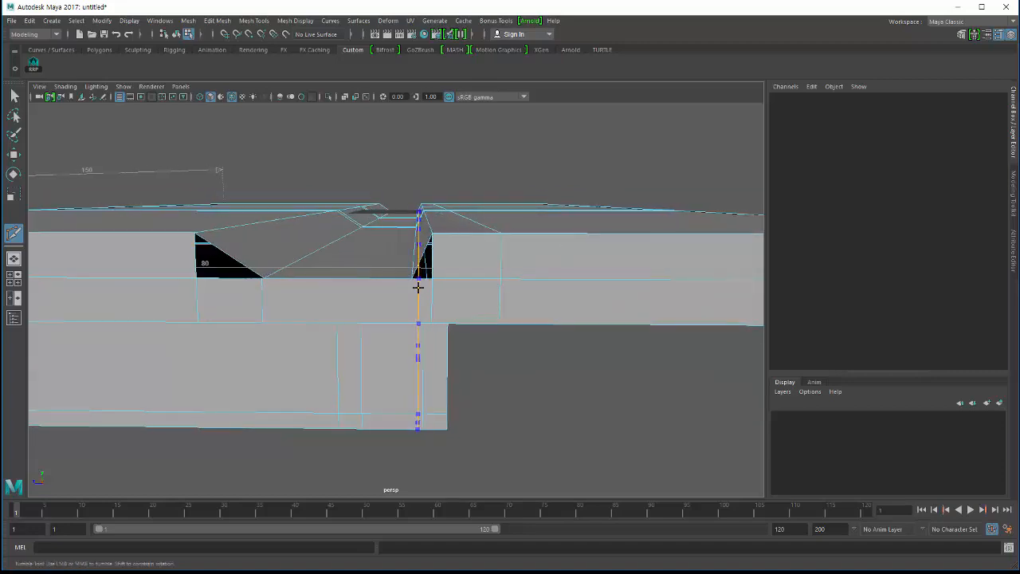
mouse_move(292, 323)
alt+mouse_down()
mouse_move(282, 311)
mouse_move(319, 307)
mouse_move(289, 312)
alt+mouse_up()
- Select the first new edge loop and snap it sideways to the groove floor's corner at the wider gap
click(14, 96)
right_click(287, 255)
click(286, 224)
click(281, 293)
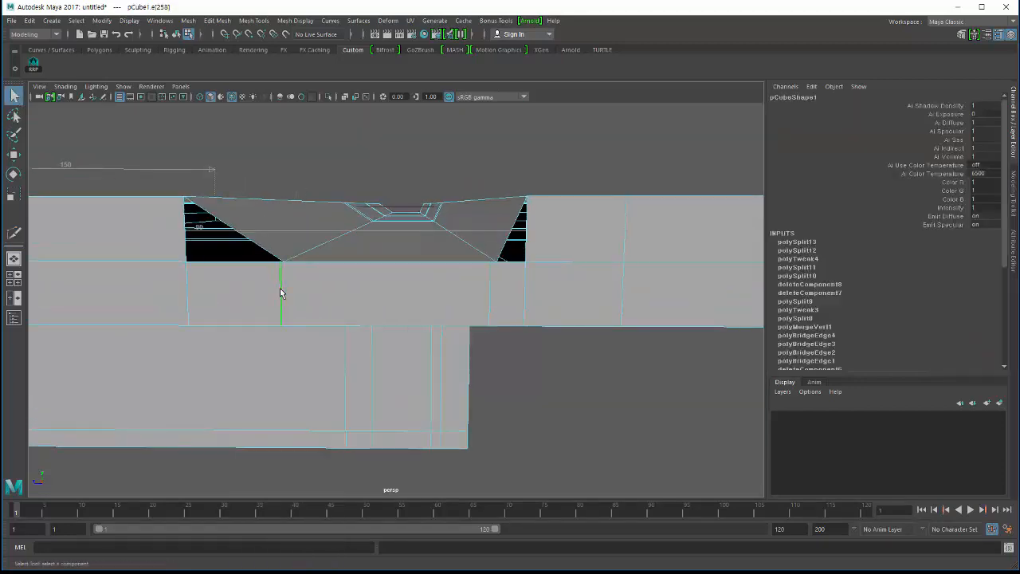
key(w)
key(f)
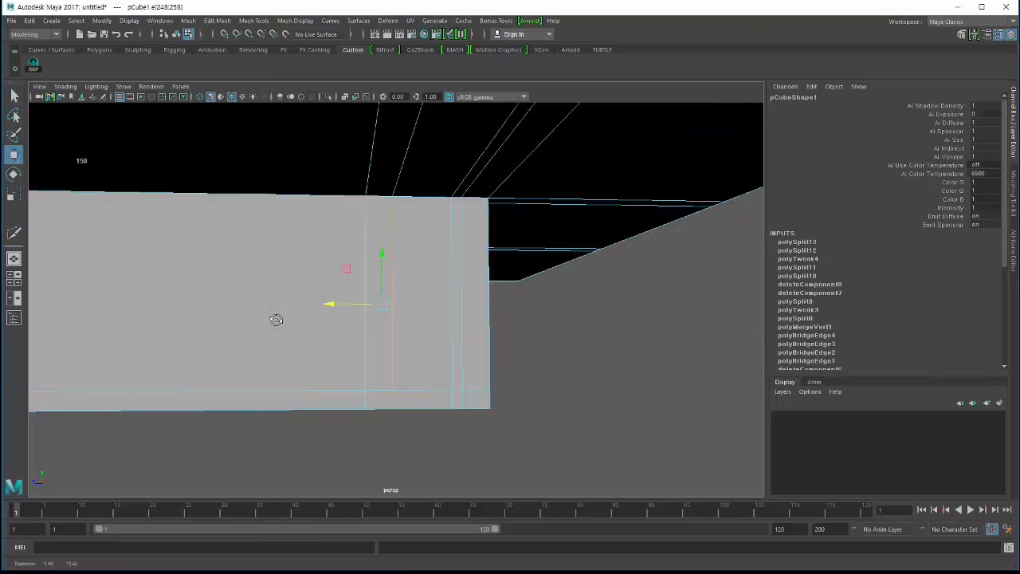
alt+drag(274, 325, 323, 313)
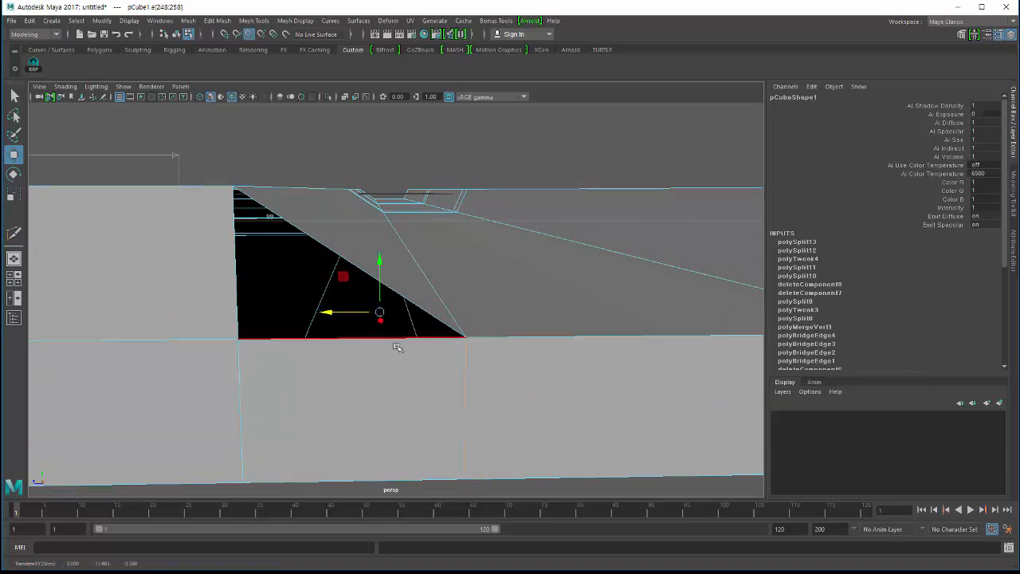
alt+right_drag(396, 346, 374, 349)
alt+drag(374, 348, 317, 367)
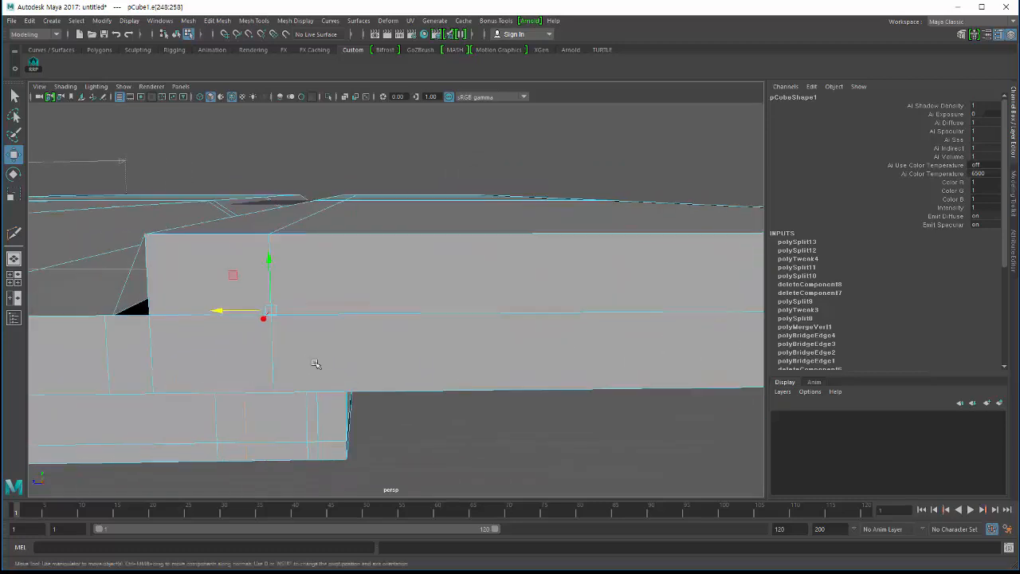
- Select the second new edge loop and snap it sideways to the groove floor's opposite corner
click(126, 348)
double_click(126, 347)
alt+drag(126, 347, 130, 372)
drag(303, 322, 283, 320)
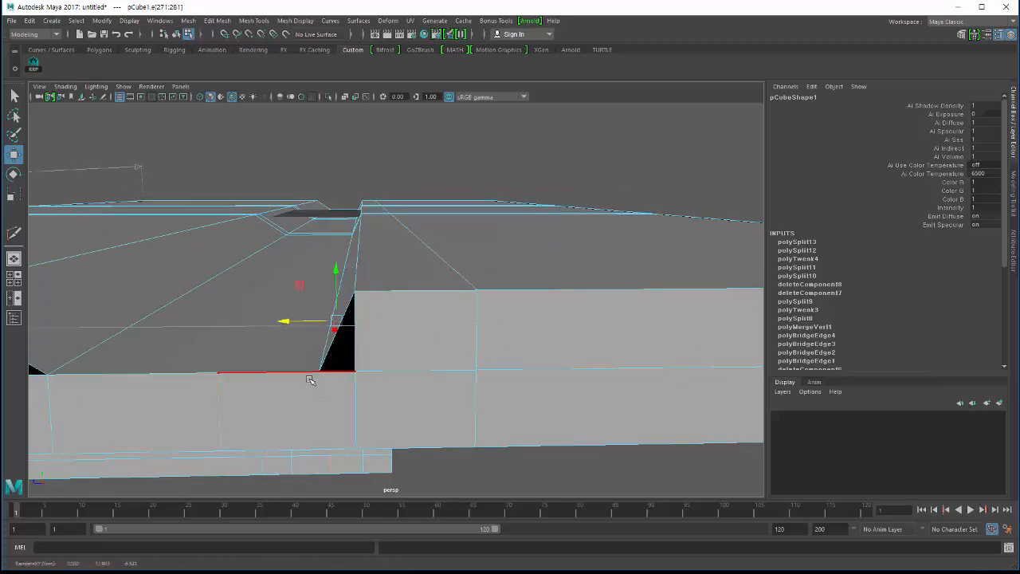
key(v)
middle_drag(321, 372, 325, 373)
alt+drag(266, 387, 405, 363)
- Fill the wider triangular gap at the groove's near end using the Append to Polygon tool
key(F8)
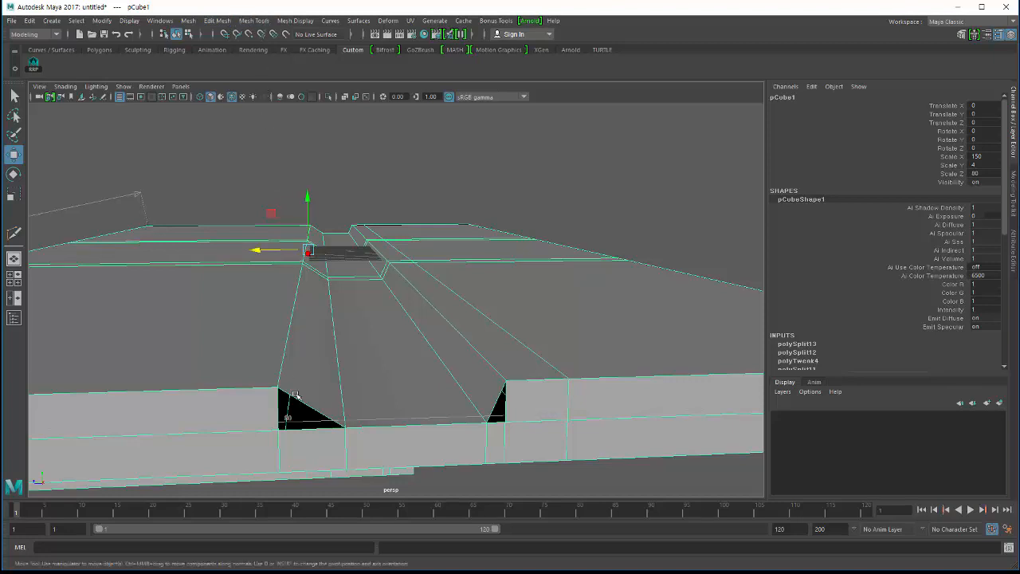
click(299, 23)
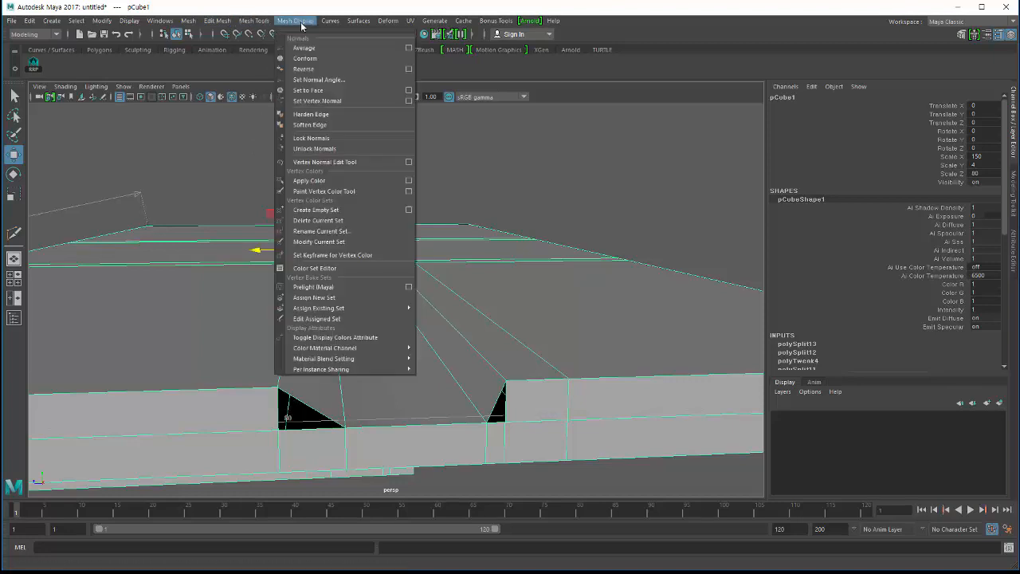
mouse_move(259, 22)
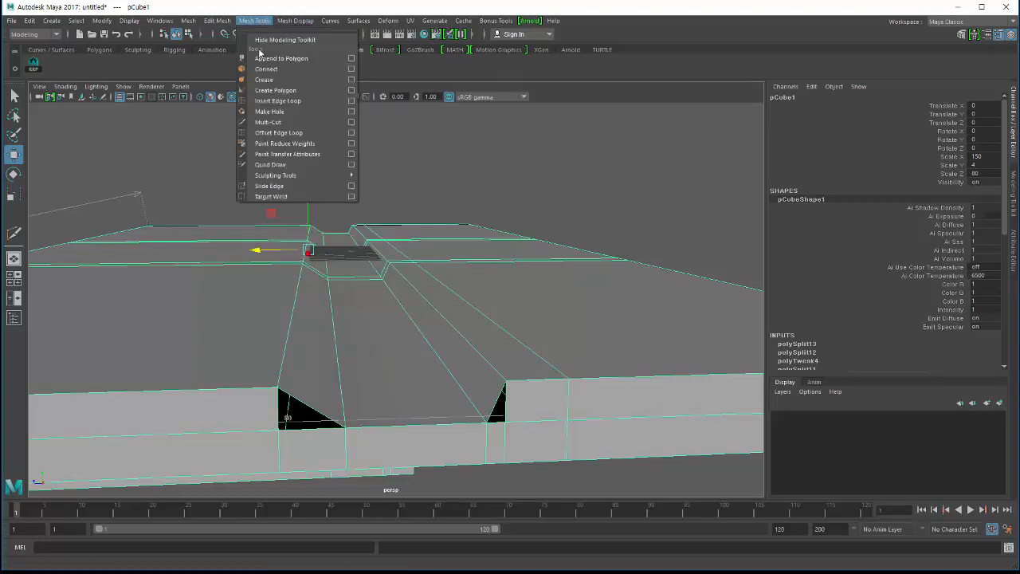
click(267, 59)
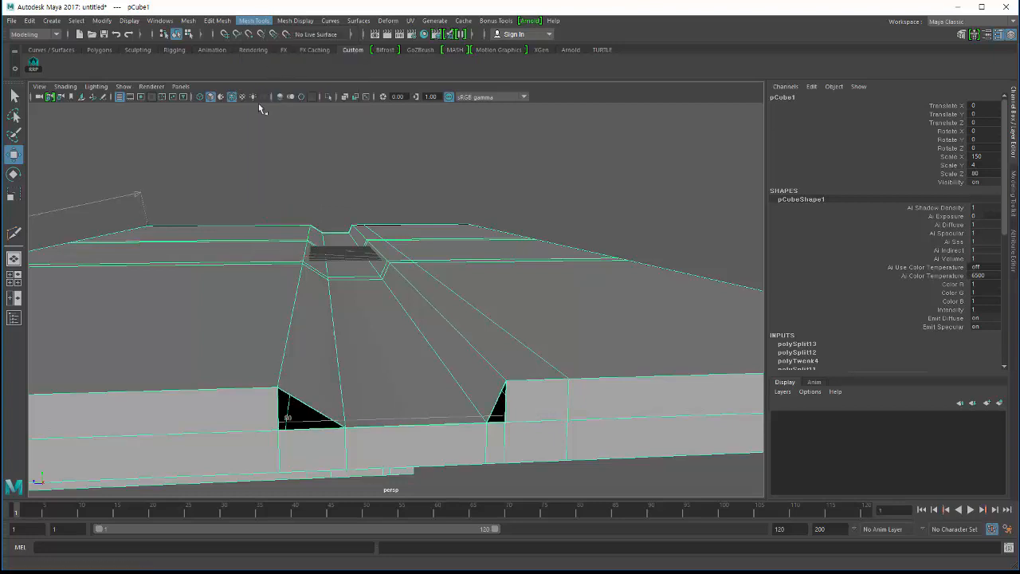
click(306, 404)
click(307, 429)
key(Return)
key(w)
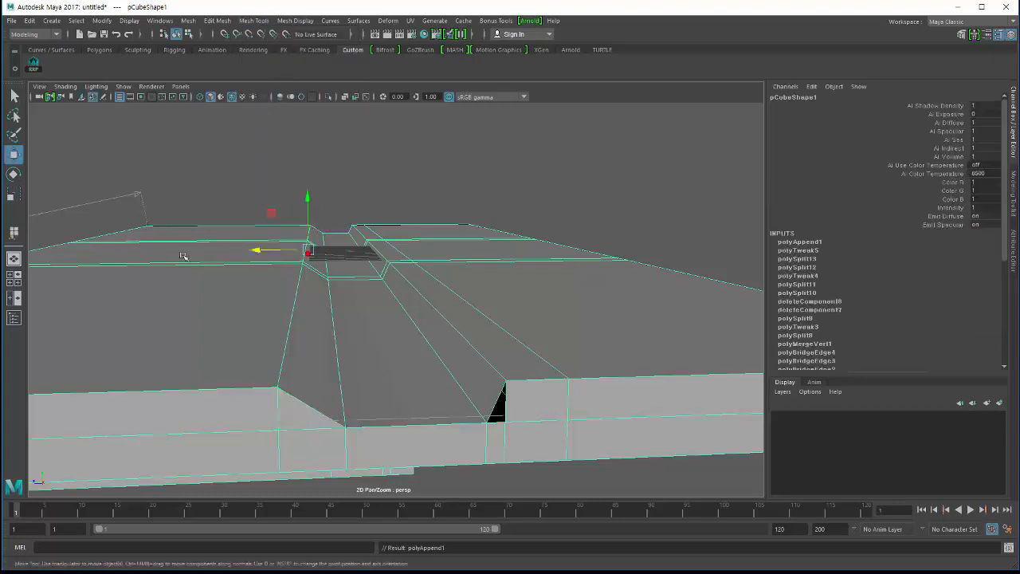
- Close the remaining triangular gap at the groove's end with Fill Hole
click(14, 97)
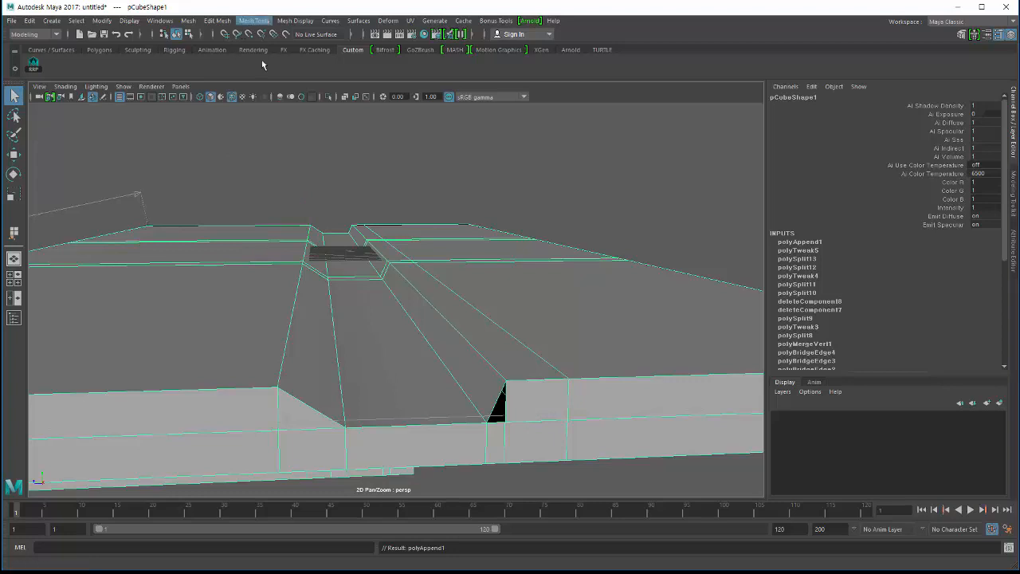
click(254, 21)
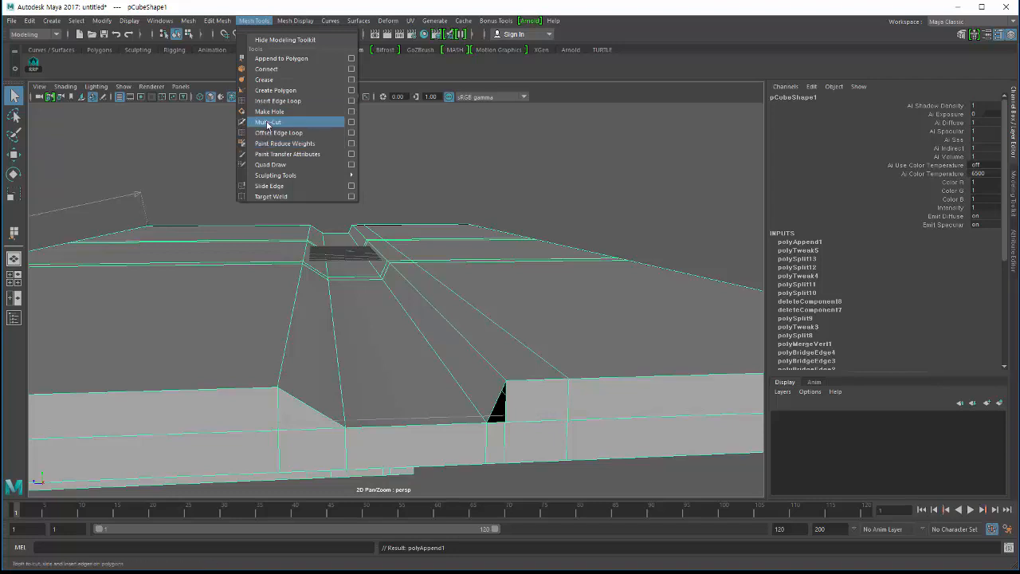
mouse_move(221, 20)
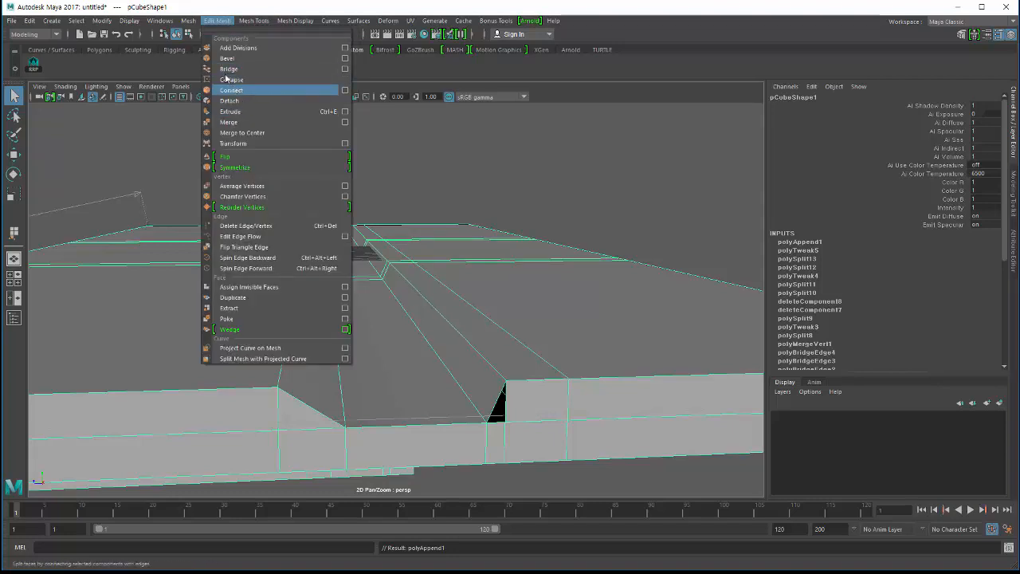
mouse_move(189, 20)
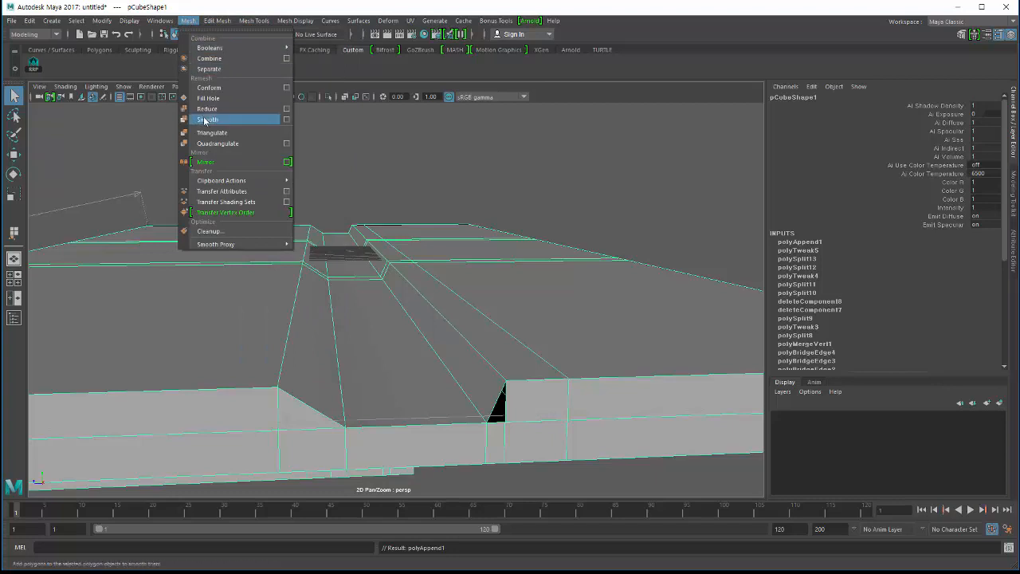
click(208, 98)
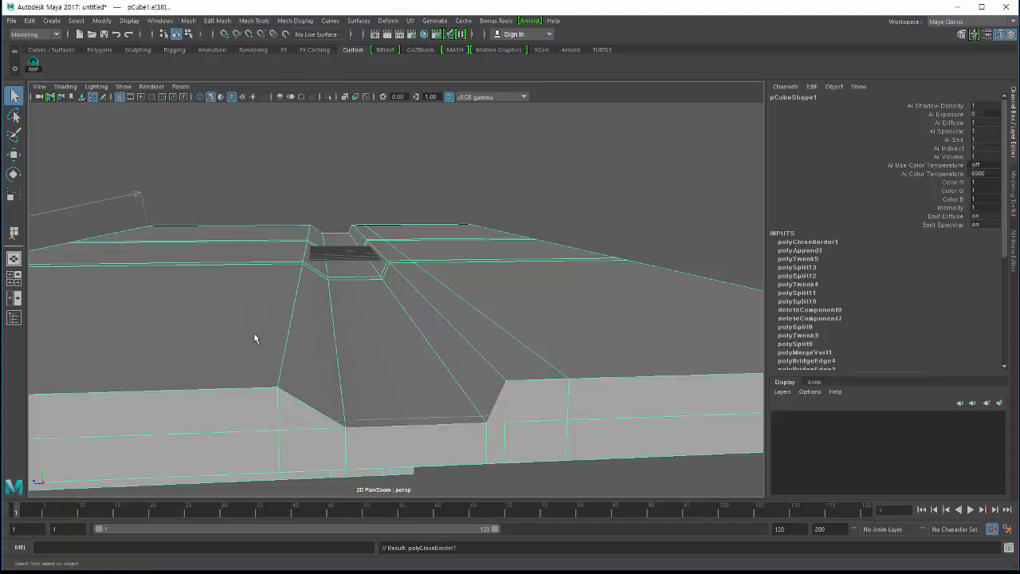
click(307, 303)
alt+drag(308, 303, 311, 340)
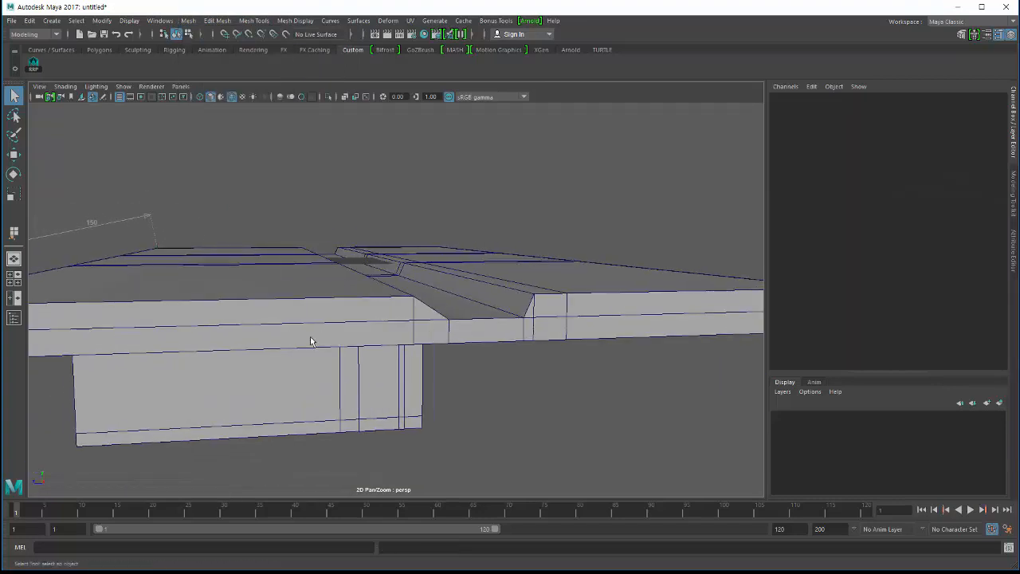
- Preview the mesh smoothed, restore the unsmoothed display, and examine the slab and box from above and below
click(494, 336)
alt+drag(406, 342, 348, 347)
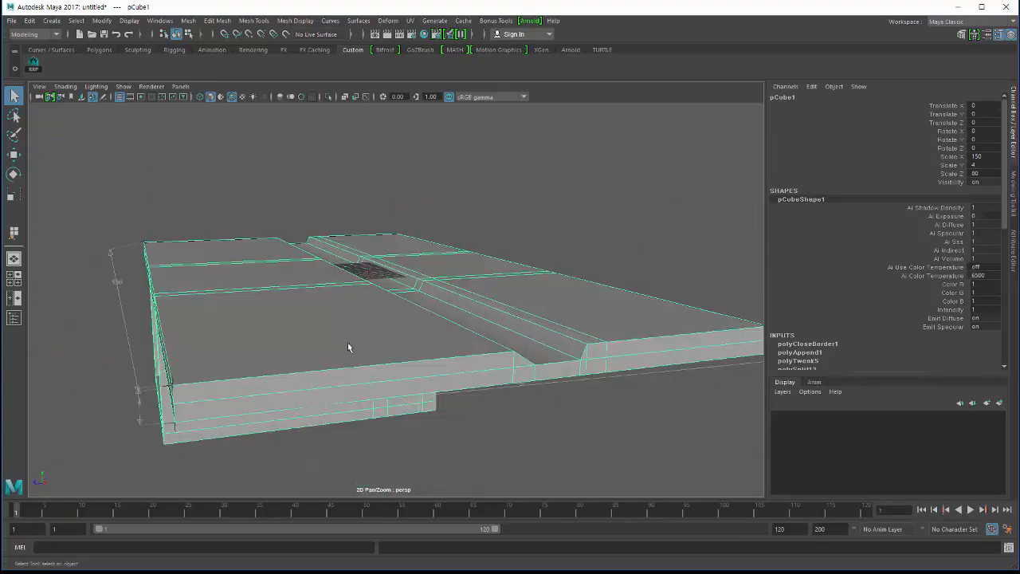
key(3)
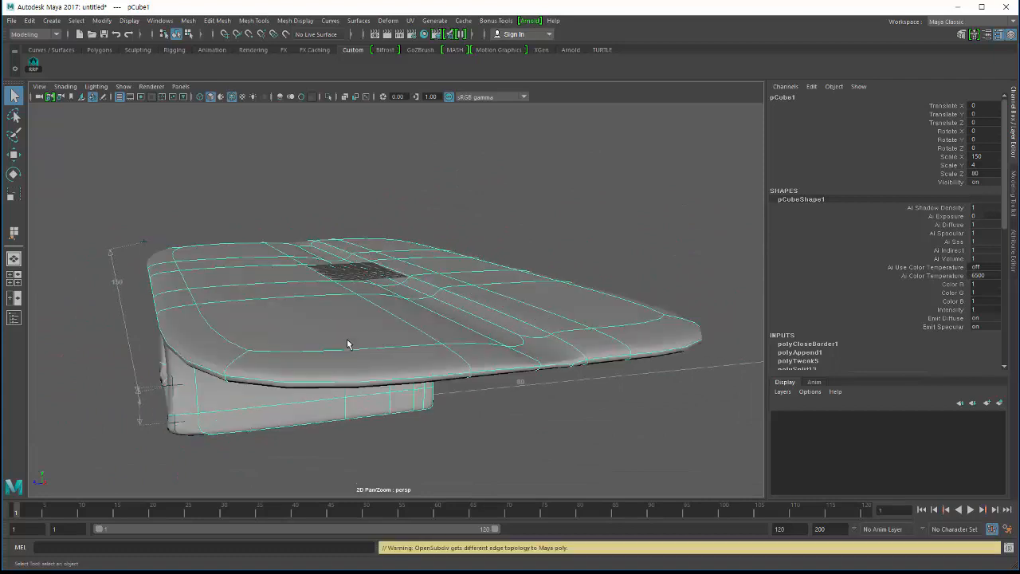
mouse_move(357, 337)
alt+mouse_down()
mouse_move(289, 212)
mouse_move(171, 335)
mouse_move(200, 338)
mouse_move(295, 384)
mouse_move(372, 378)
mouse_move(317, 352)
mouse_move(324, 314)
mouse_move(346, 310)
mouse_move(346, 333)
alt+mouse_up()
key(1)
click(171, 335)
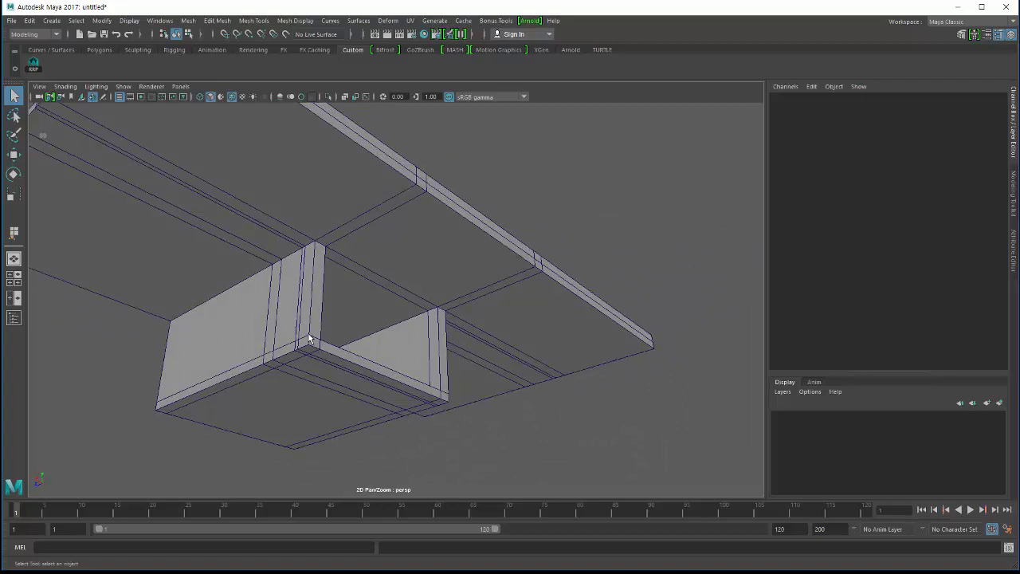
alt+drag(310, 339, 89, 294)
click(372, 335)
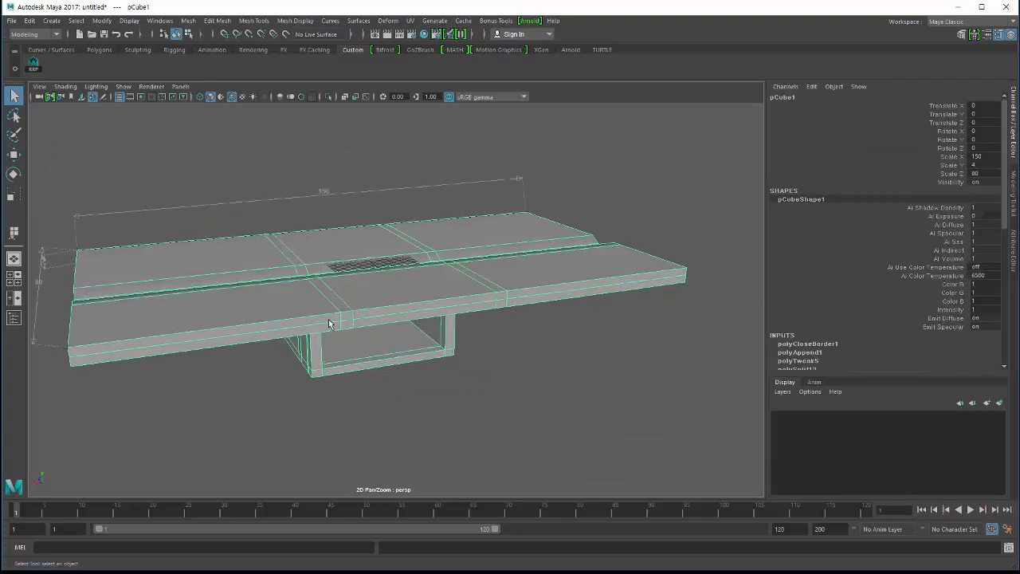
alt+drag(293, 327, 334, 318)
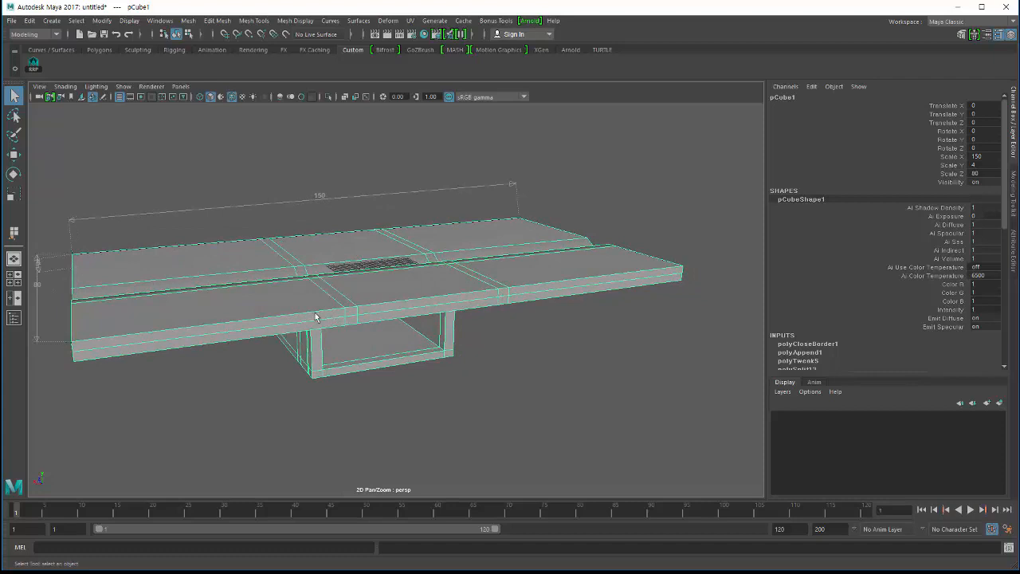
alt+right_drag(73, 344, 182, 379)
alt+drag(391, 318, 286, 341)
alt+drag(79, 295, 287, 259)
right_drag(292, 257, 291, 230)
click(315, 335)
shift+click(280, 353)
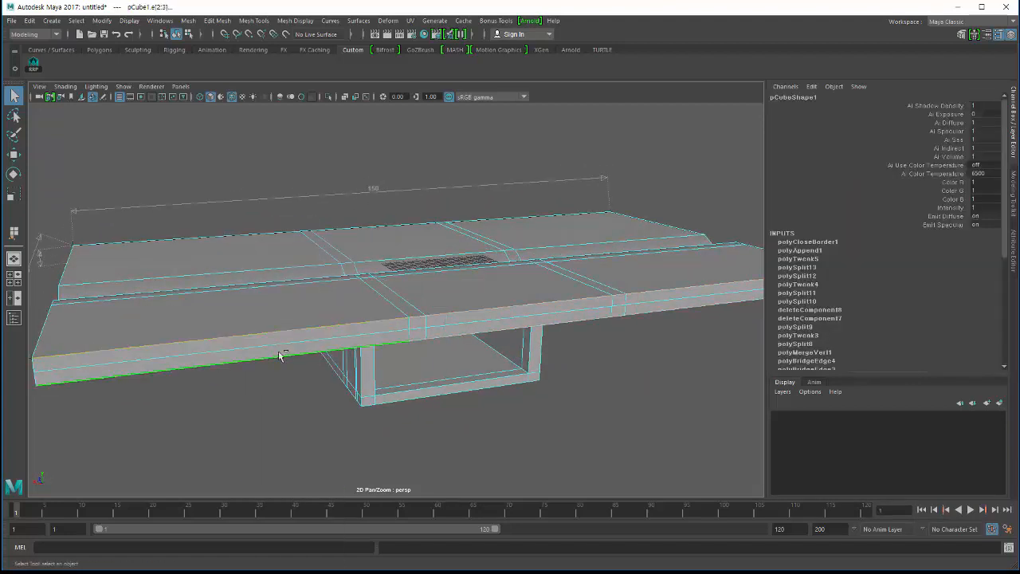
mouse_move(280, 353)
alt+mouse_down()
mouse_move(216, 350)
mouse_move(144, 375)
mouse_move(280, 340)
alt+mouse_up()
key(F8)
click(271, 353)
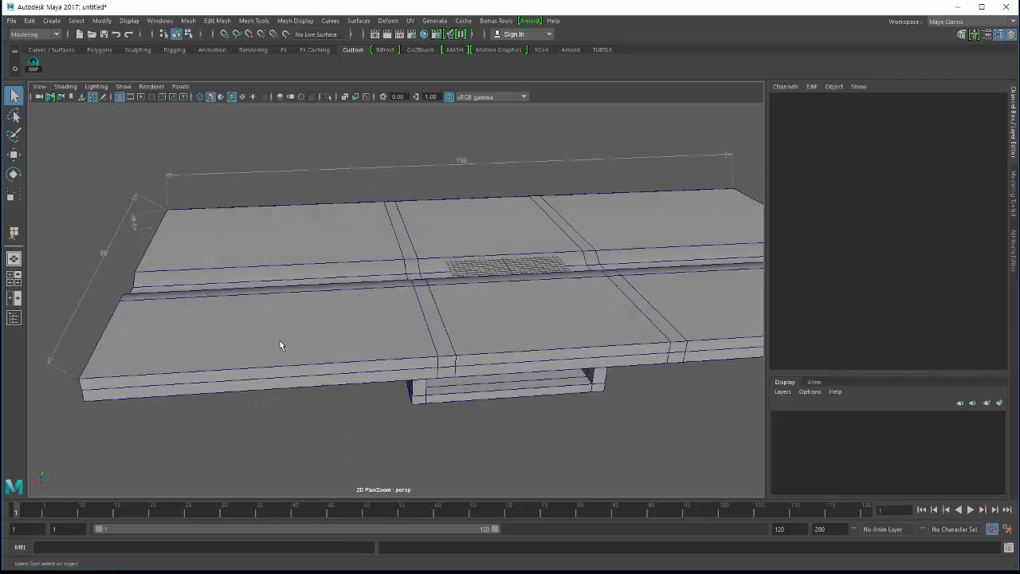
- Insert a crosswise Multi-Cut edge loop midway through each of the slab's two outer sections beside the box
click(341, 306)
shift+right_drag(341, 286, 256, 290)
drag(255, 290, 265, 289)
alt+middle_drag(327, 332, 201, 332)
scroll(202, 332, down, 1)
drag(523, 272, 548, 272)
alt+drag(383, 315, 389, 373)
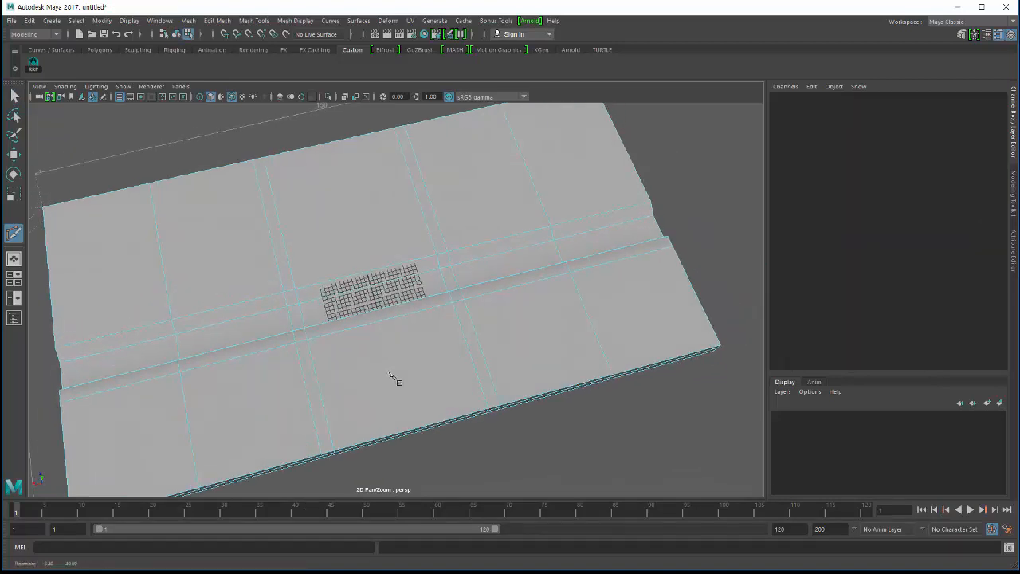
- Insert a crosswise loop through the slab's middle section, lengthwise loops on both sides of the groove, and further crosswise loops in the outer sections
alt+drag(249, 351, 381, 373)
scroll(380, 373, down, 2)
ctrl+click(323, 316)
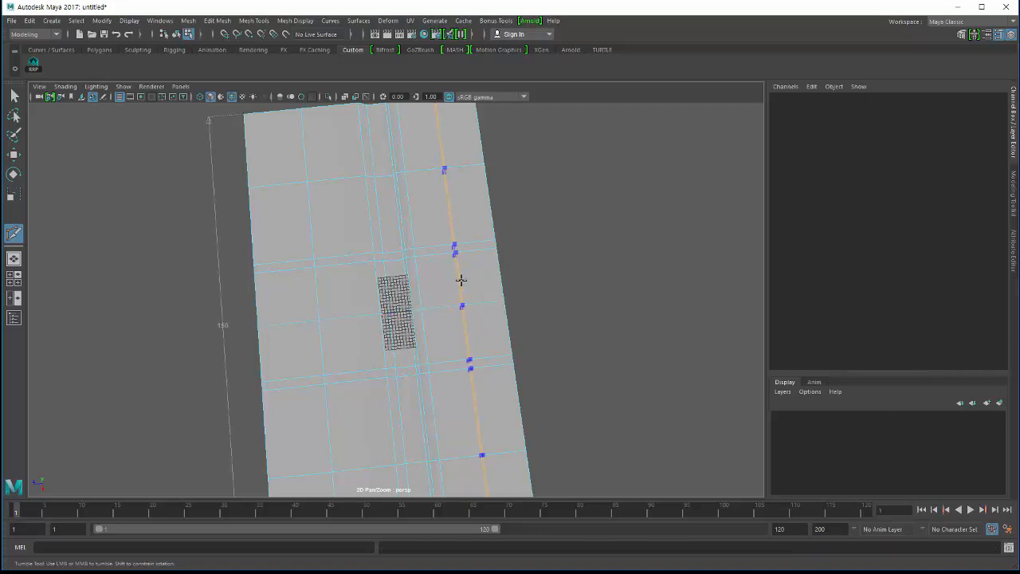
alt+drag(461, 279, 337, 317)
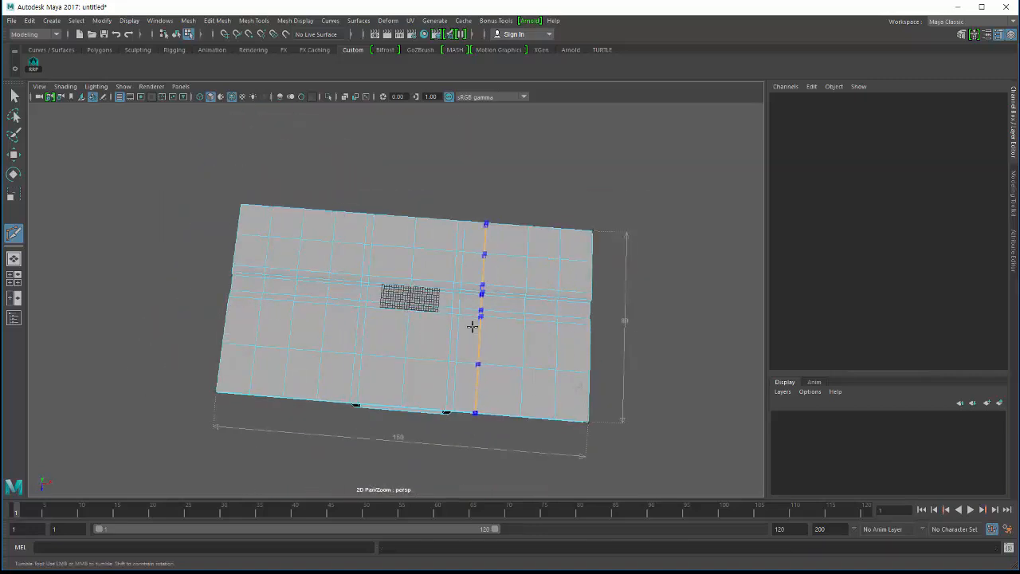
- Insert Multi-Cut edge loops around the box at mid-height of its walls and at intervals along its depth
alt+drag(471, 327, 335, 298)
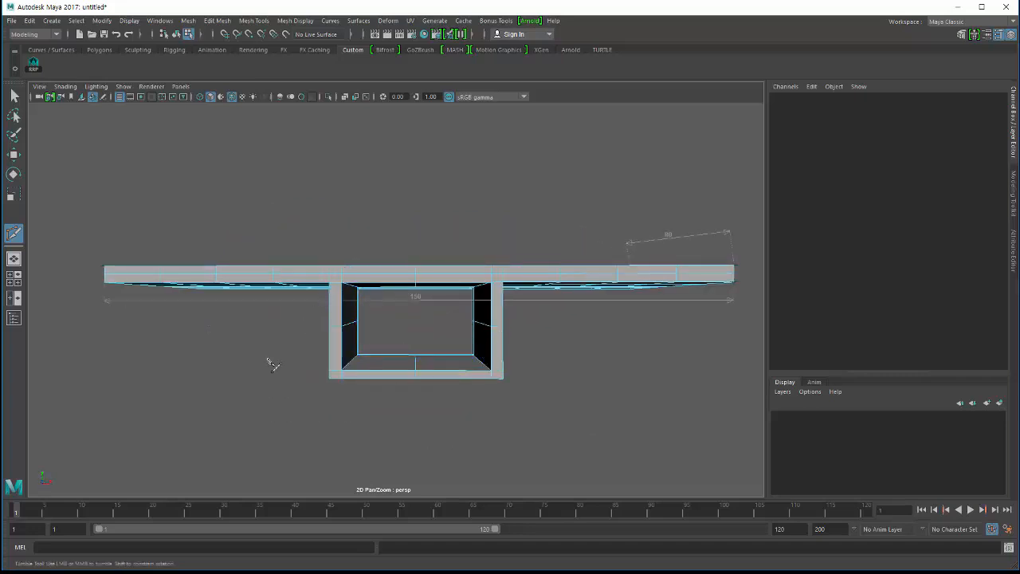
alt+drag(271, 364, 454, 310)
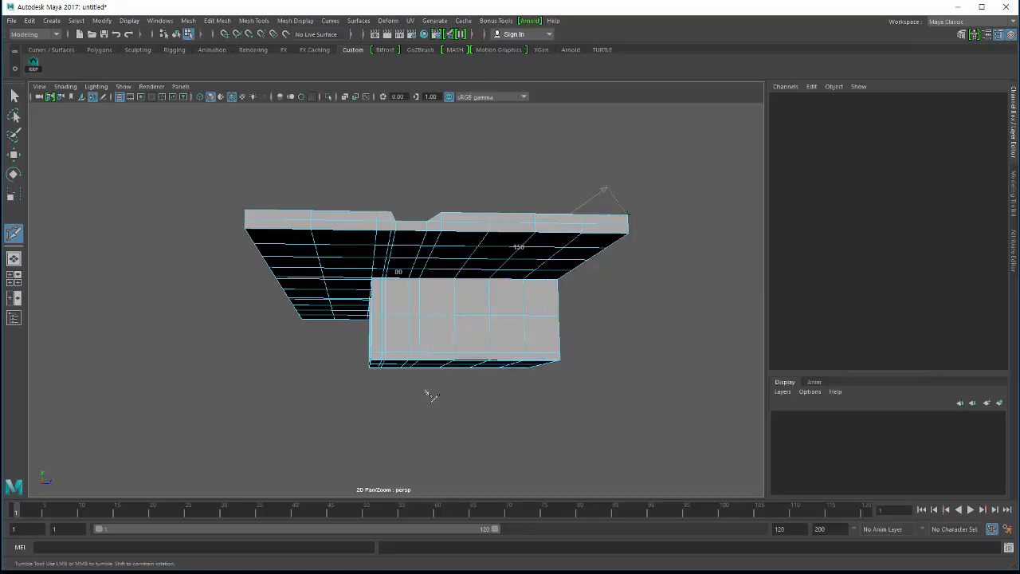
alt+drag(428, 391, 277, 330)
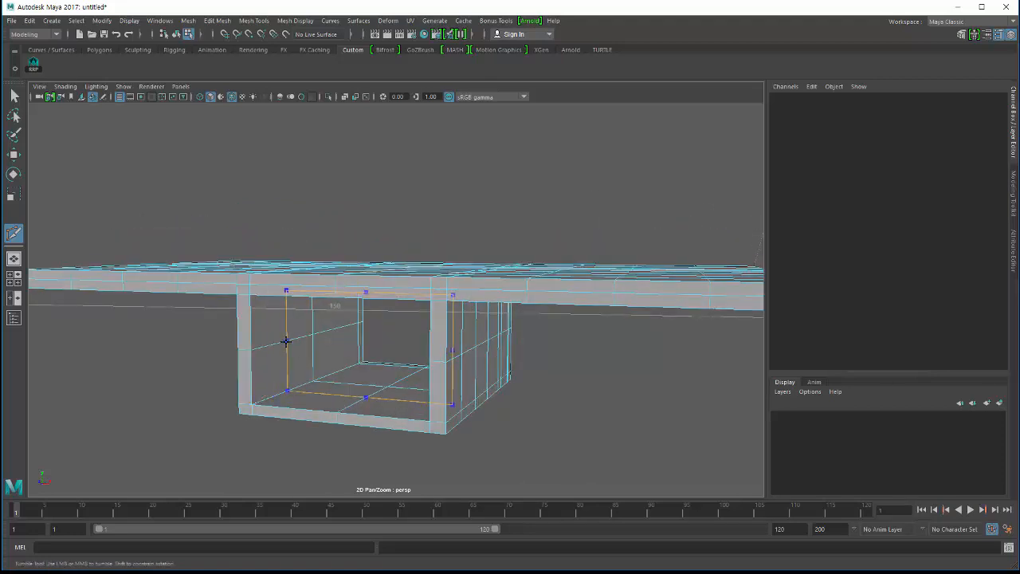
alt+drag(251, 364, 196, 346)
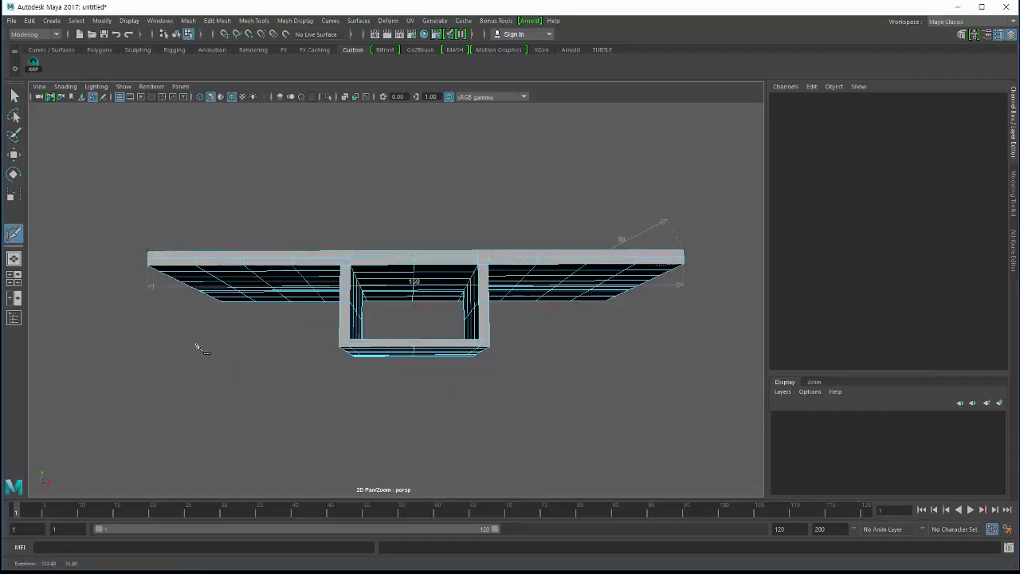
- Leave Multi-Cut, switch to edge selection, and start selecting the outer corner edges of the box's open front
alt+right_drag(196, 345, 193, 299)
click(16, 96)
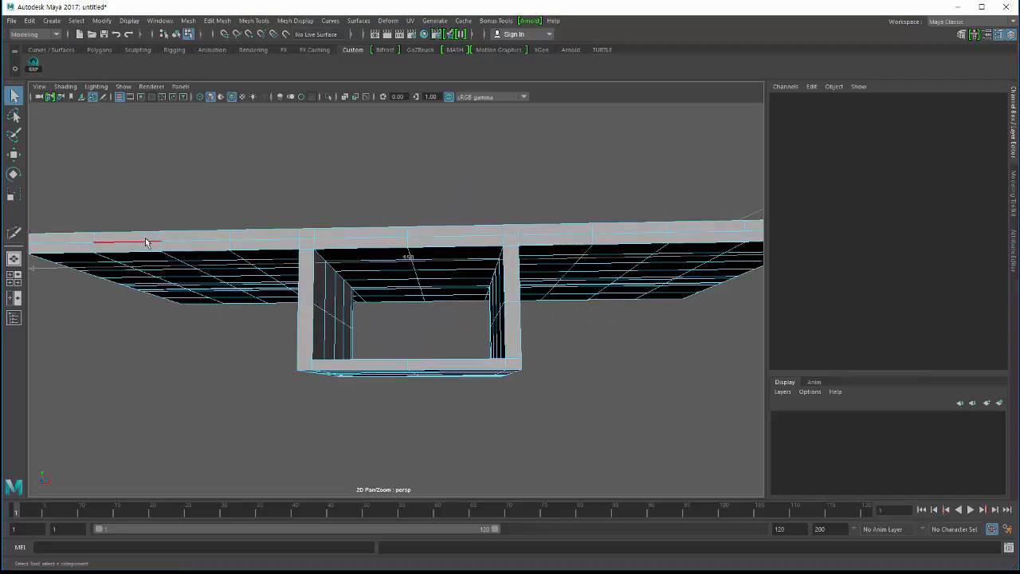
mouse_move(148, 239)
alt+mouse_down()
mouse_move(130, 239)
mouse_move(148, 245)
mouse_move(132, 250)
alt+mouse_up()
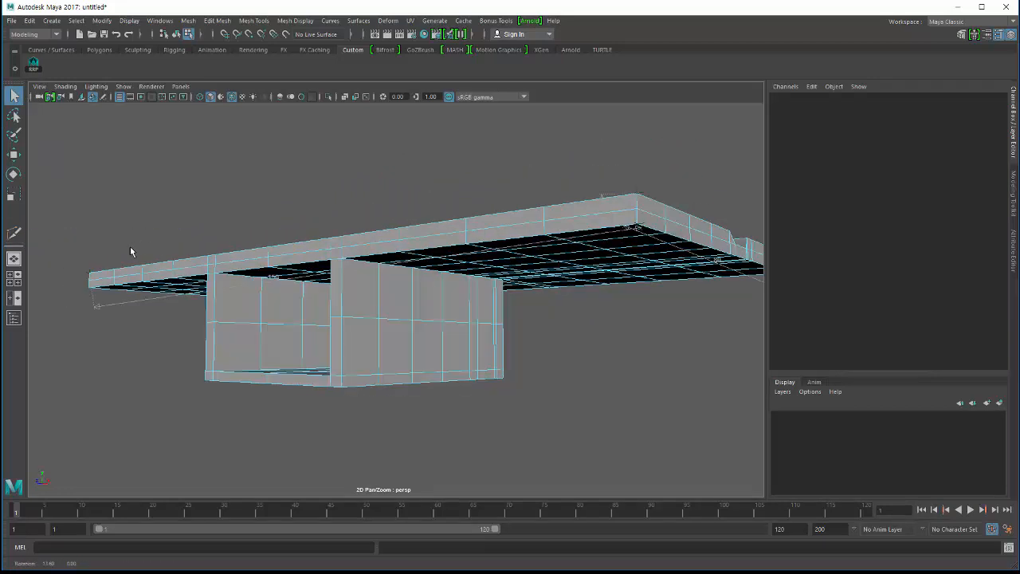
alt+drag(320, 295, 327, 280)
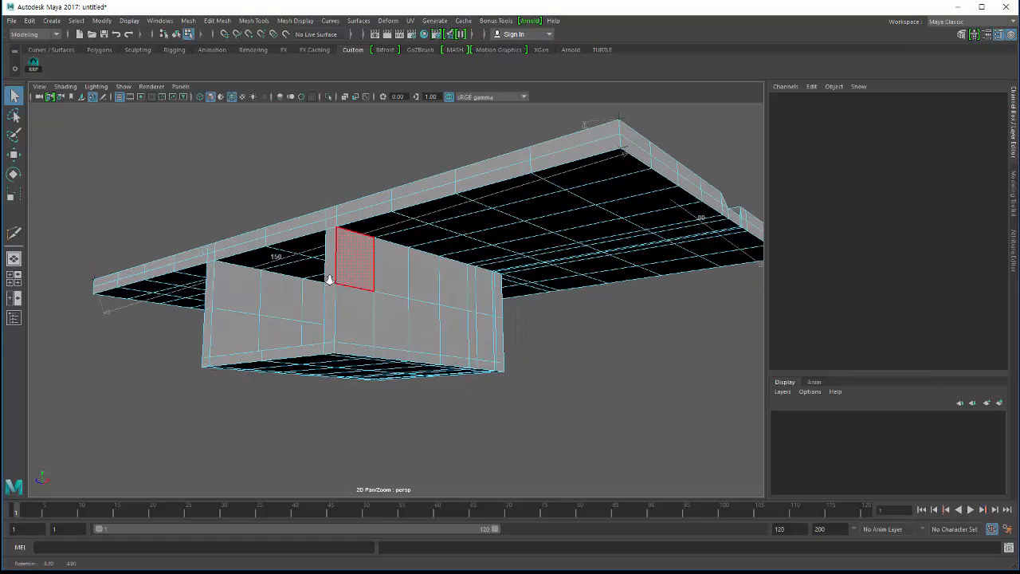
alt+right_drag(328, 280, 343, 246)
right_drag(344, 246, 349, 165)
alt+drag(323, 274, 382, 209)
click(330, 246)
alt+drag(159, 303, 208, 273)
alt+right_drag(209, 273, 295, 254)
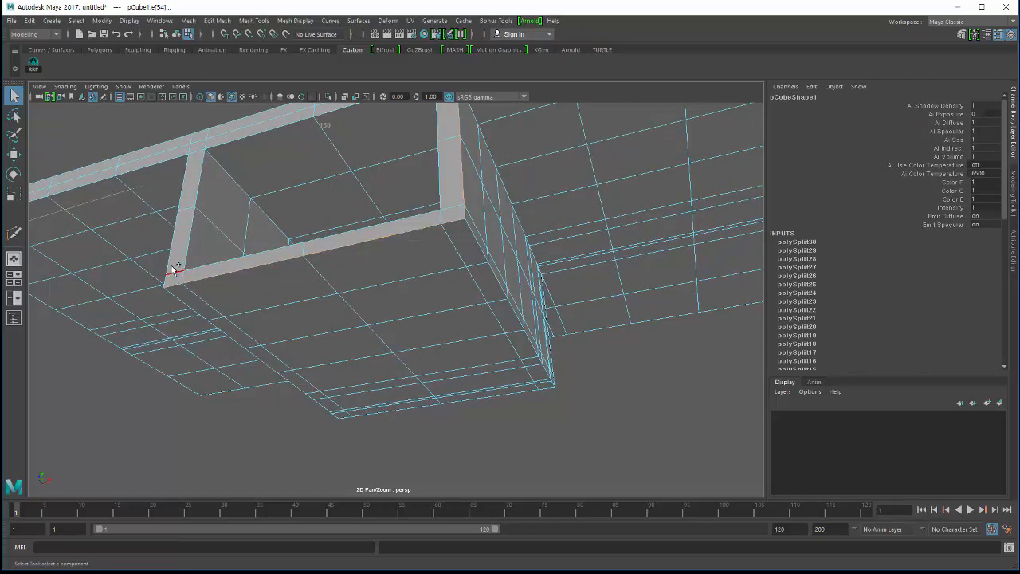
- Extend the edge selection to the inner and outer edges of the box's front opening and its rear corner edges
alt+drag(171, 270, 362, 189)
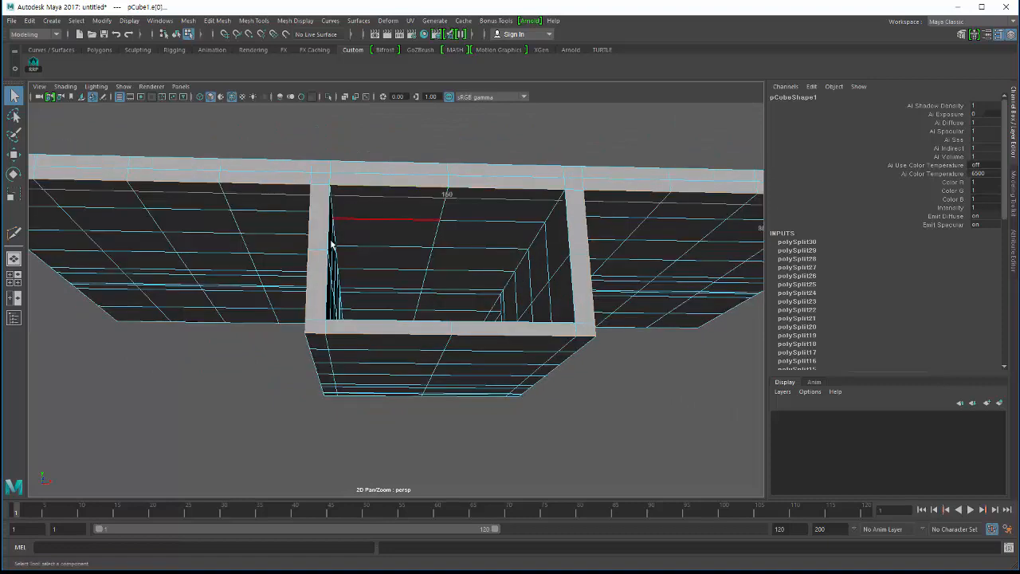
alt+drag(332, 244, 263, 280)
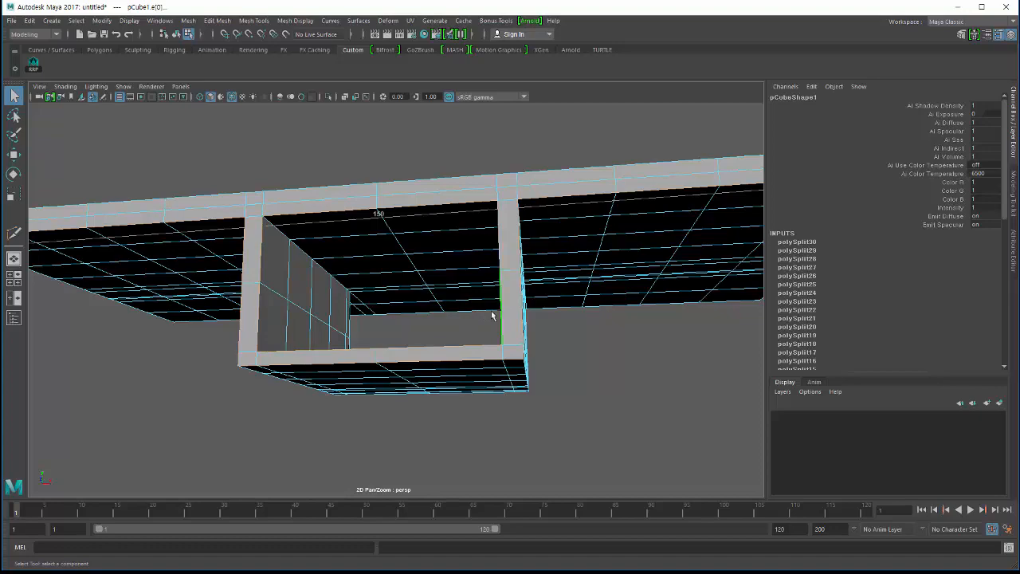
alt+drag(491, 315, 436, 349)
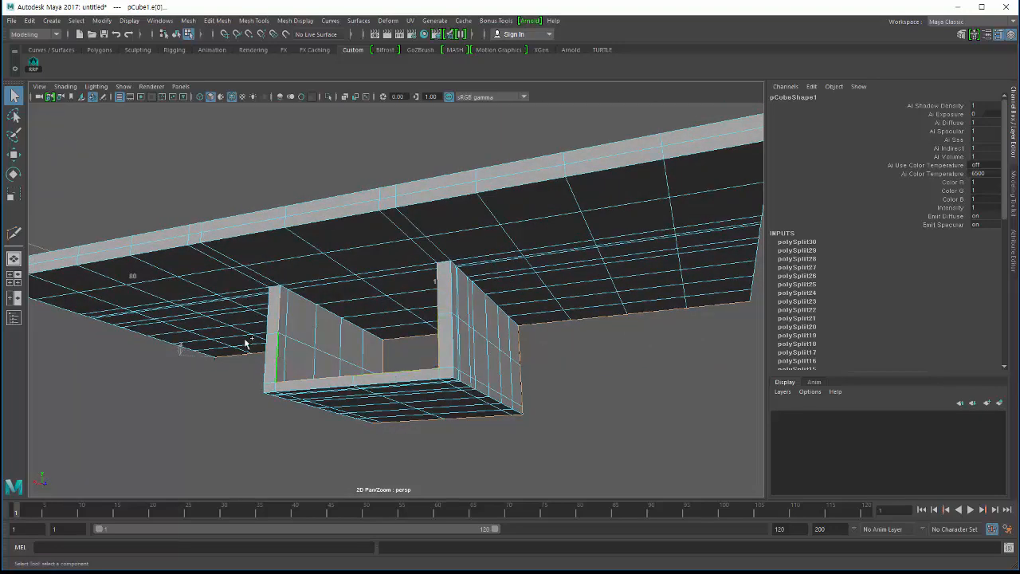
alt+drag(243, 337, 209, 312)
alt+right_drag(279, 327, 414, 338)
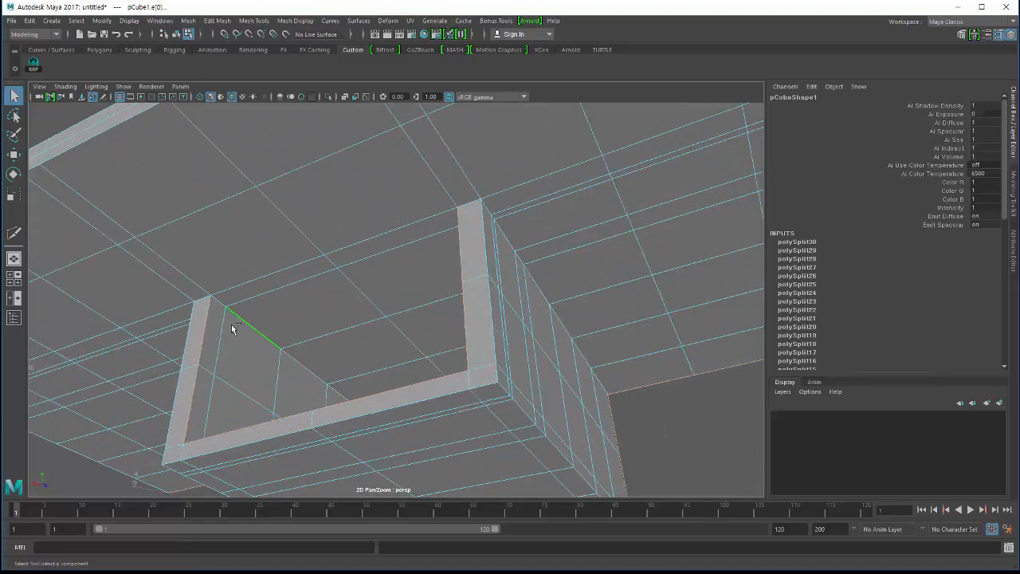
- Add the edges where the box walls meet the slab's underside to the selection
mouse_move(232, 328)
alt+mouse_down()
mouse_move(207, 335)
mouse_move(230, 342)
alt+mouse_up()
alt+drag(204, 332, 246, 234)
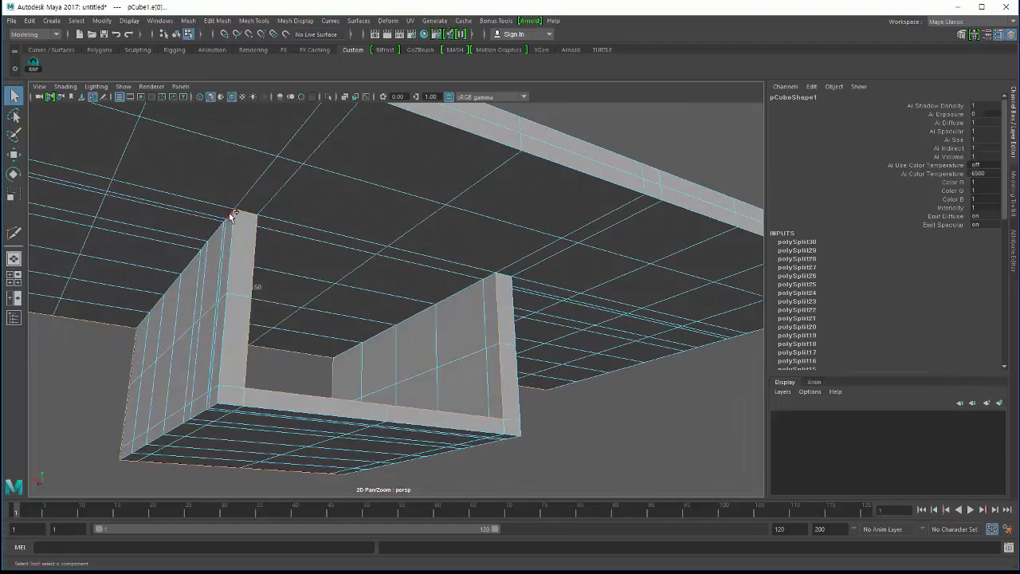
alt+drag(441, 282, 420, 327)
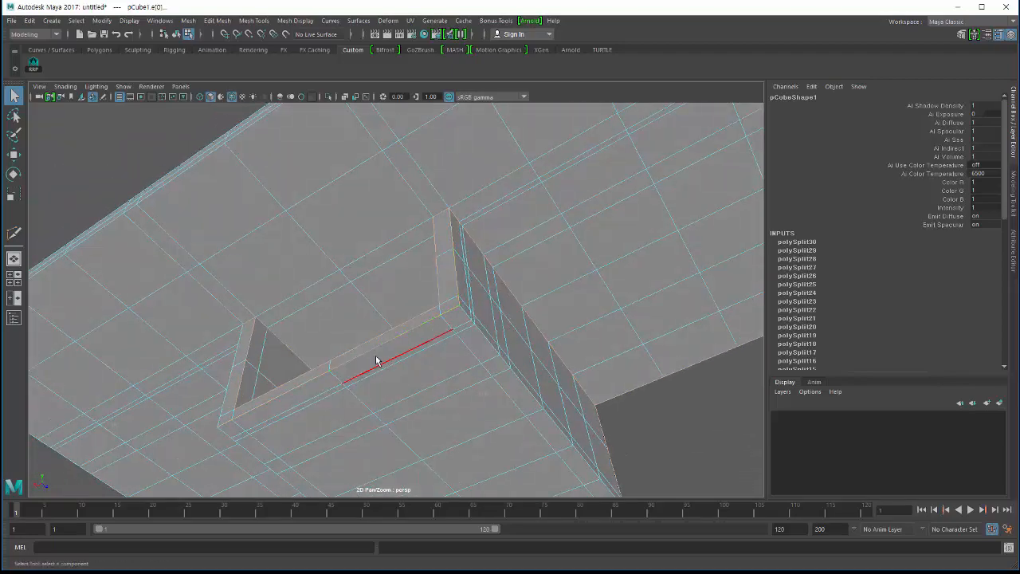
alt+drag(376, 357, 287, 307)
mouse_move(245, 336)
alt+mouse_down()
mouse_move(142, 292)
mouse_move(262, 346)
alt+mouse_up()
- Add the slab's upper and lower perimeter edges, including those beside the groove's ends, to the edge selection
alt+drag(498, 372, 314, 321)
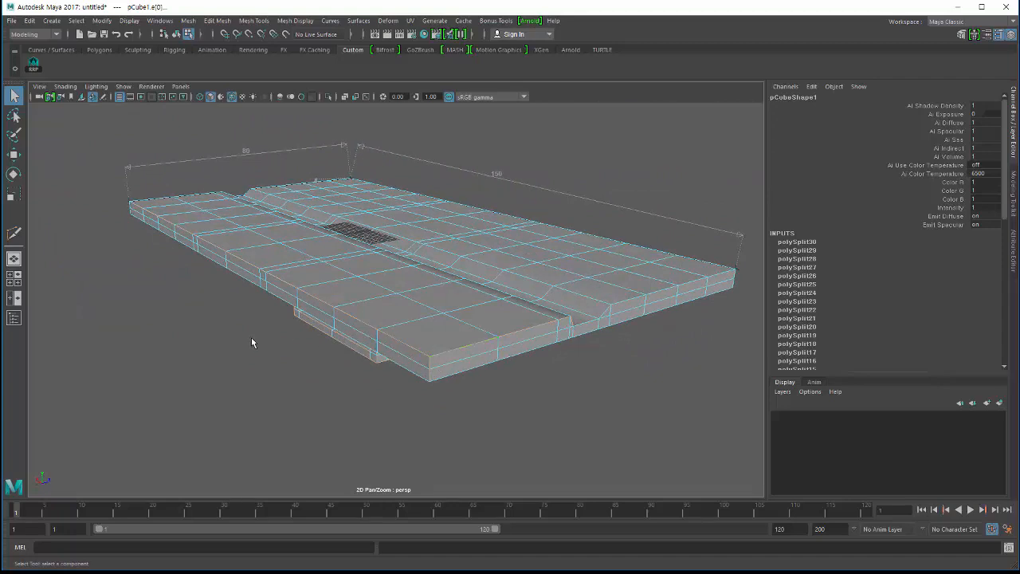
alt+drag(458, 359, 529, 346)
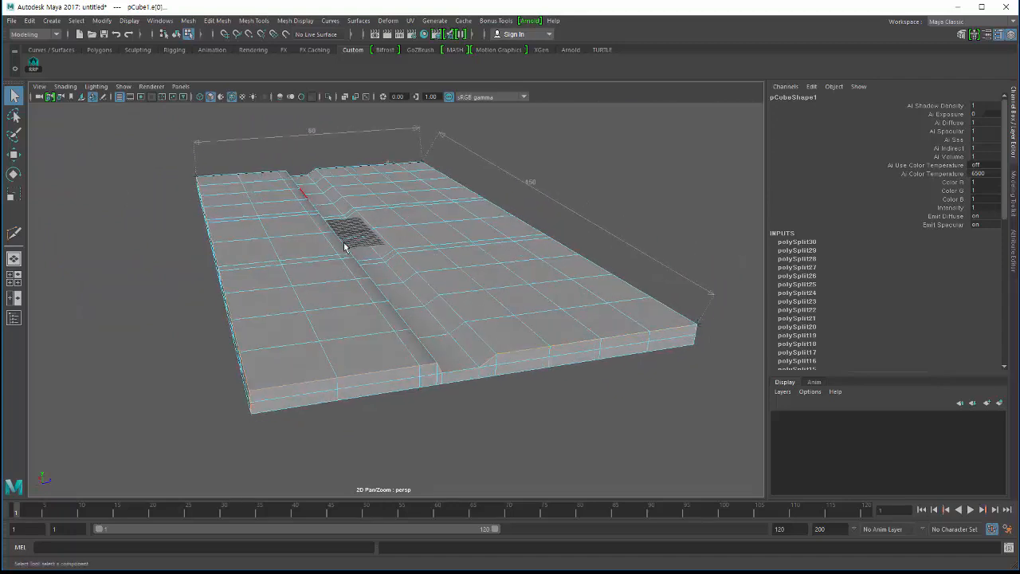
alt+drag(343, 248, 320, 225)
alt+drag(255, 277, 285, 191)
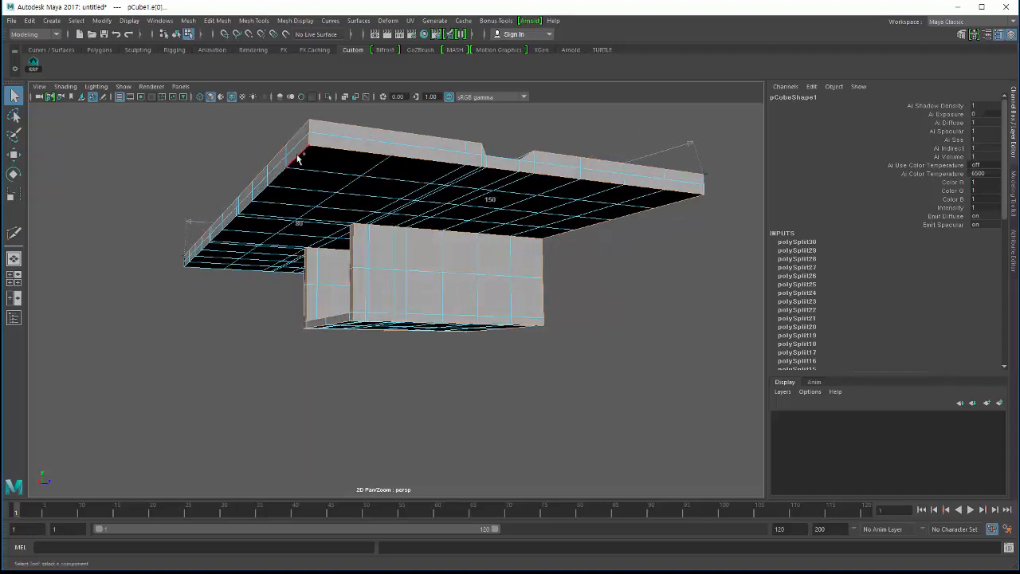
alt+drag(228, 246, 437, 157)
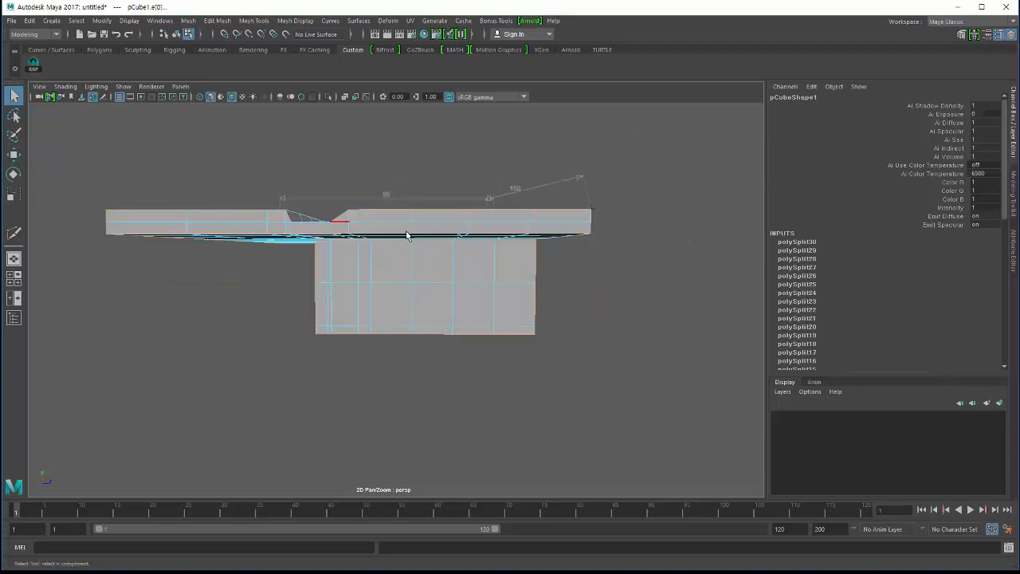
mouse_move(406, 236)
alt+mouse_down()
mouse_move(363, 230)
mouse_move(280, 153)
mouse_move(335, 236)
mouse_move(357, 250)
mouse_move(288, 289)
alt+mouse_up()
- Check the selected hard edges in wireframe, return to shaded display, and add the slab's remaining end and vertical corner edges
click(346, 210)
key(4)
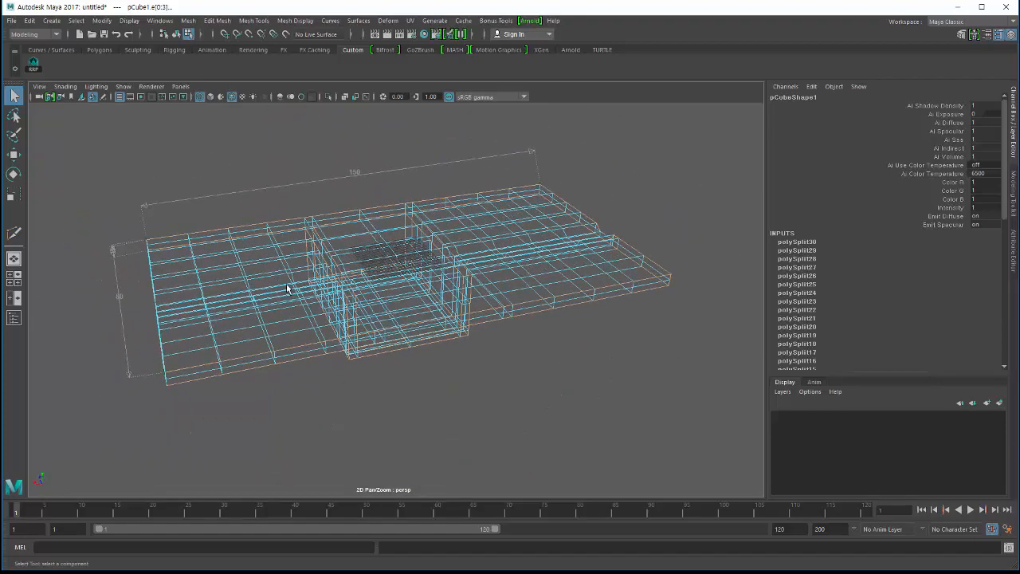
key(5)
mouse_move(171, 276)
alt+mouse_down()
mouse_move(221, 282)
mouse_move(246, 316)
alt+mouse_up()
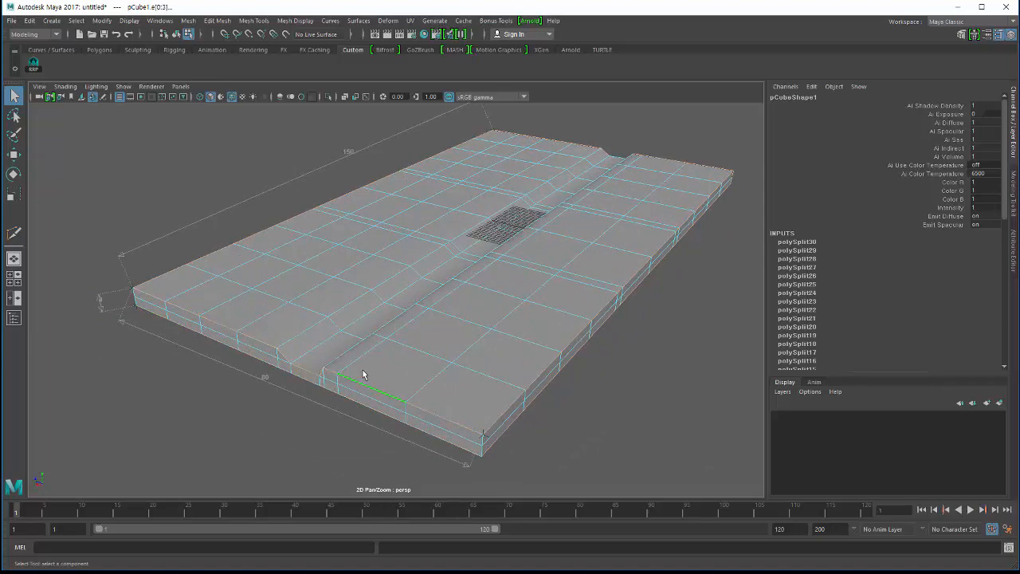
alt+drag(363, 375, 316, 295)
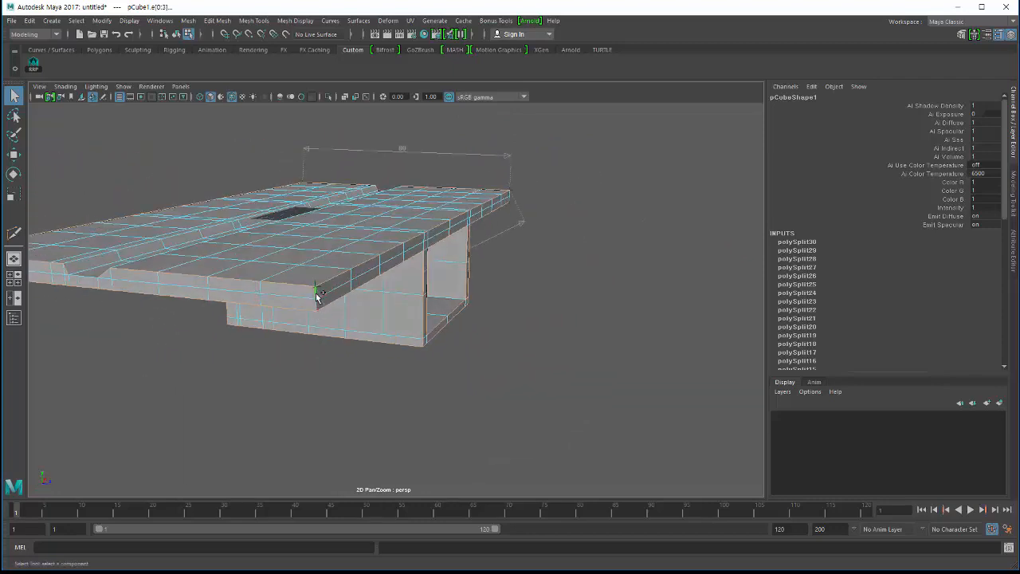
alt+drag(165, 316, 314, 291)
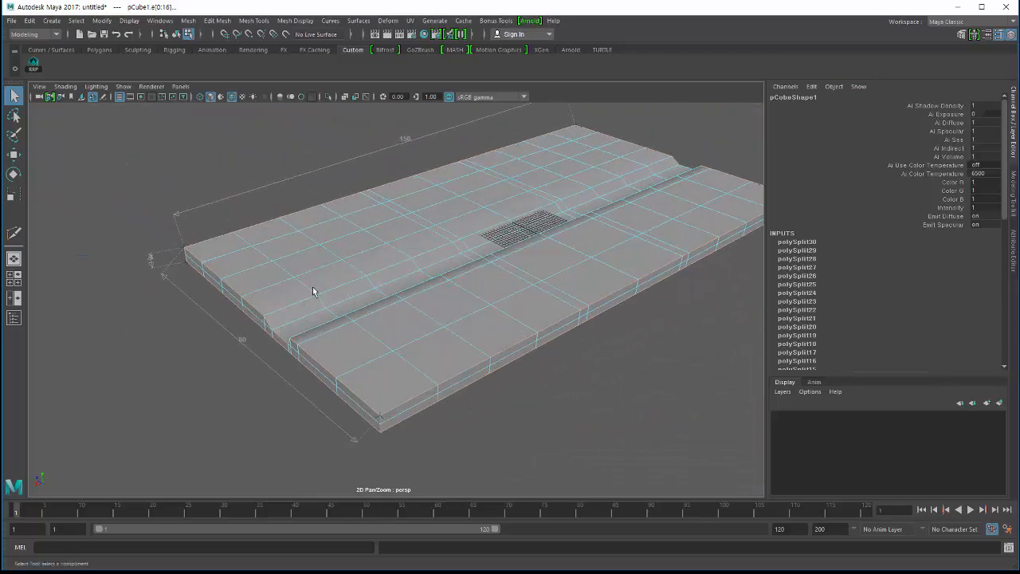
- Reset the Bevel options and bevel the selected hard edges with 2 segments
shift+right_click(376, 237)
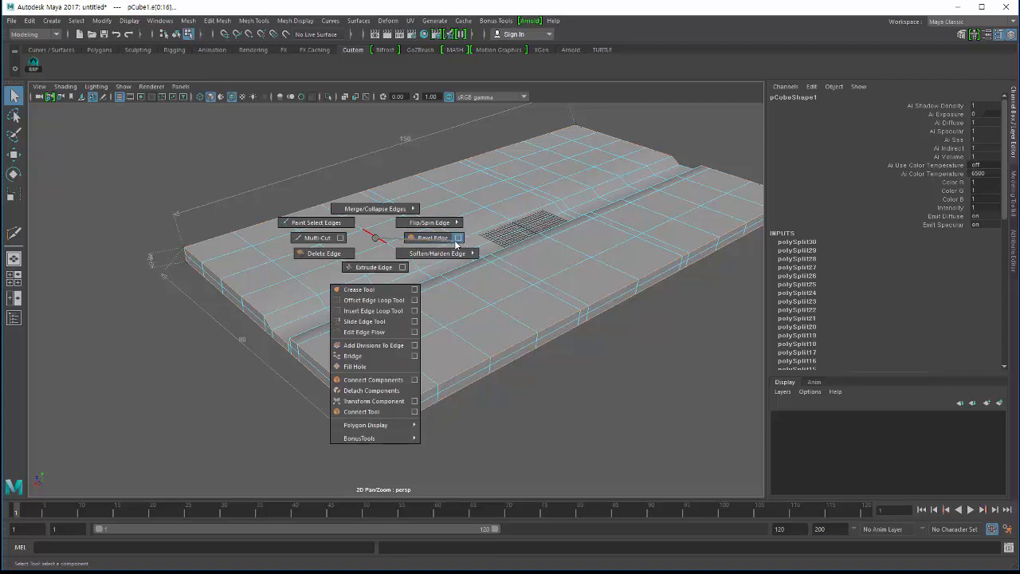
click(458, 238)
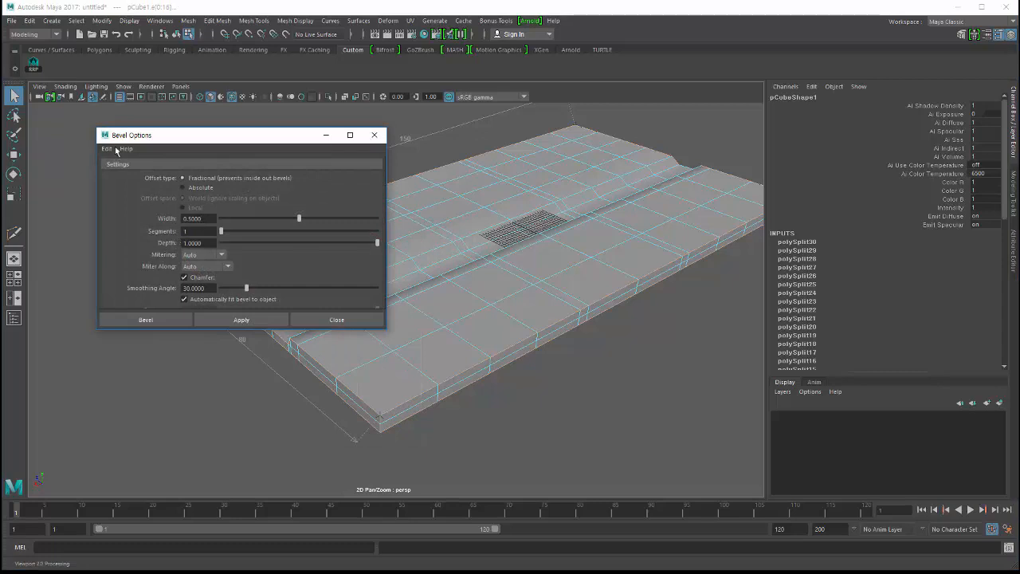
click(116, 150)
click(131, 169)
text(2)
click(236, 320)
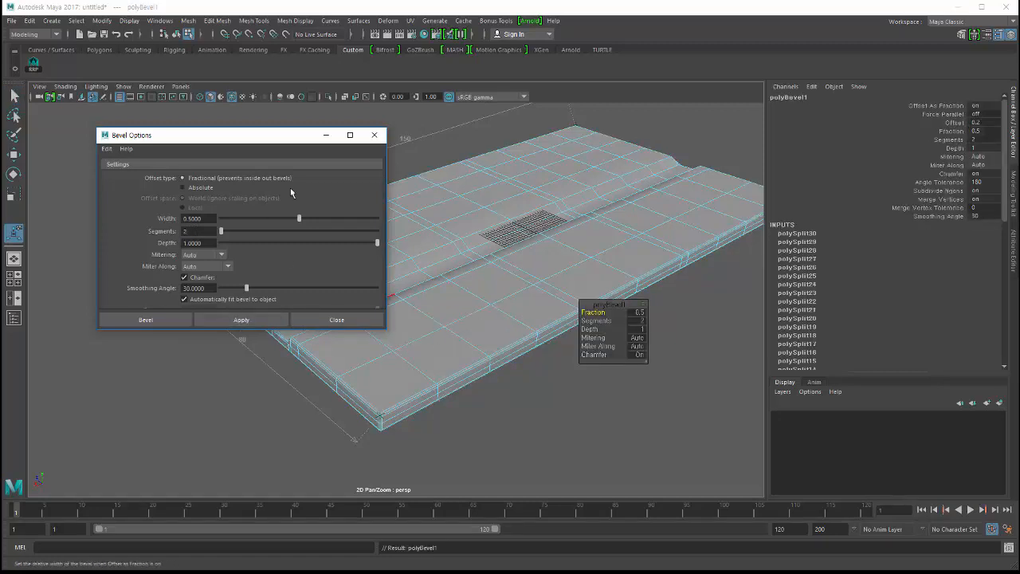
click(359, 319)
- Inspect the bevelled edges around the slab and box, leave the bevel tool, and return to object mode
alt+drag(334, 339, 239, 362)
alt+drag(143, 312, 115, 303)
click(95, 353)
alt+drag(278, 362, 254, 349)
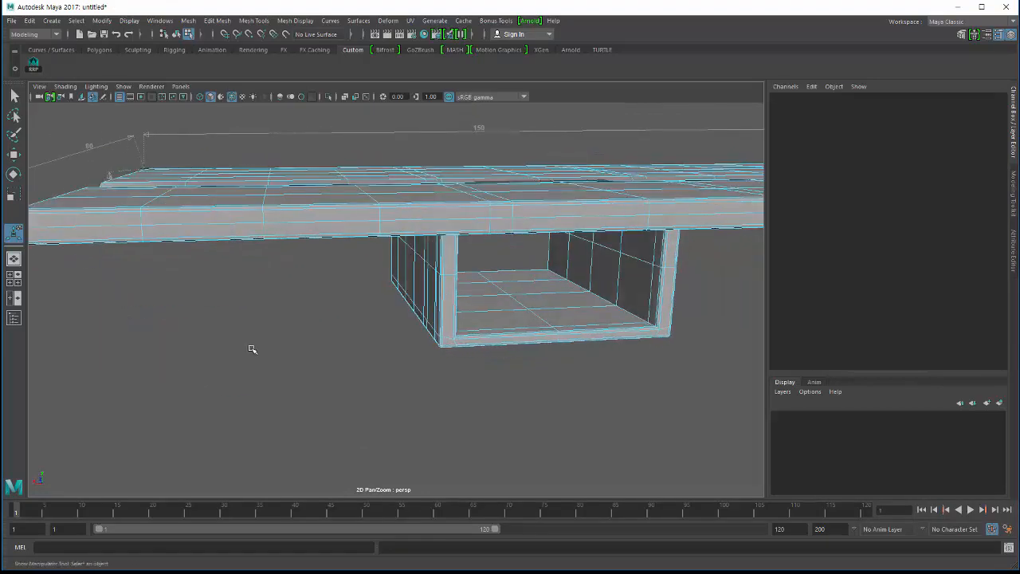
key(q)
key(F8)
click(204, 364)
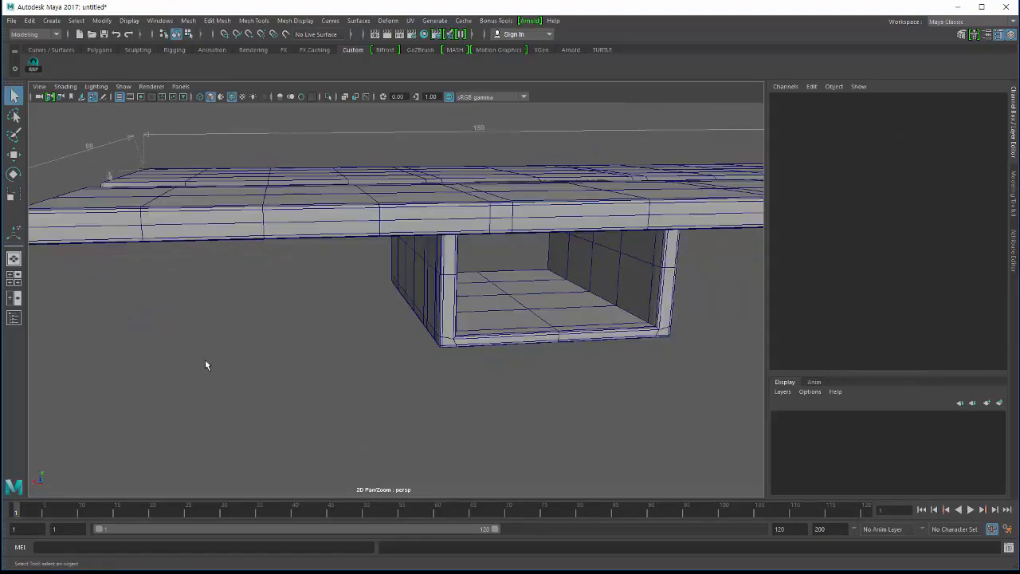
- Turn off the wireframe overlay on shaded surfaces, select the whole model, and display it in smooth mesh preview
click(232, 97)
mouse_move(218, 260)
alt+mouse_down()
mouse_move(138, 249)
mouse_move(181, 247)
alt+mouse_up()
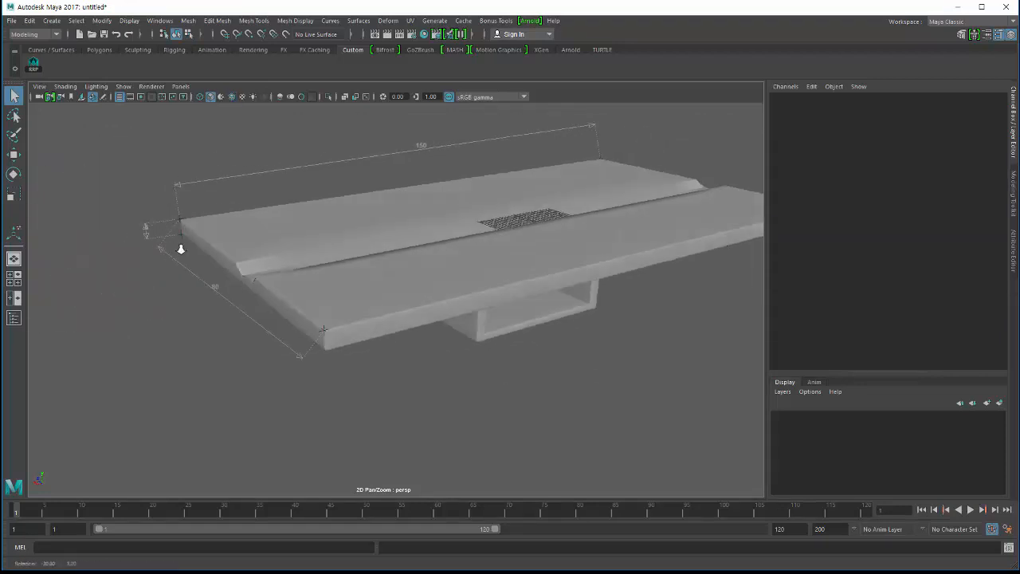
alt+right_drag(180, 247, 266, 325)
click(288, 358)
click(197, 383)
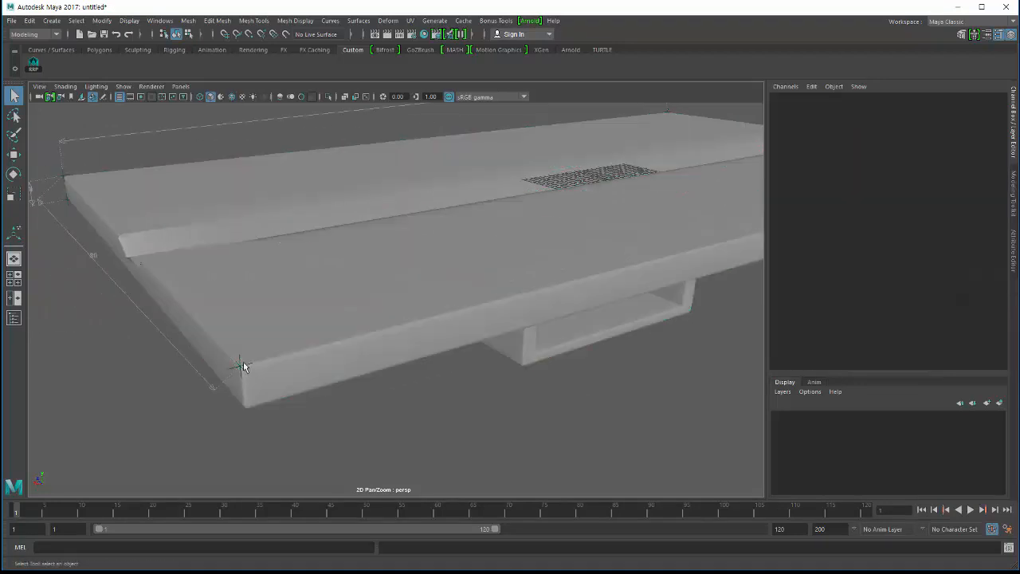
click(247, 368)
alt+drag(283, 379, 270, 433)
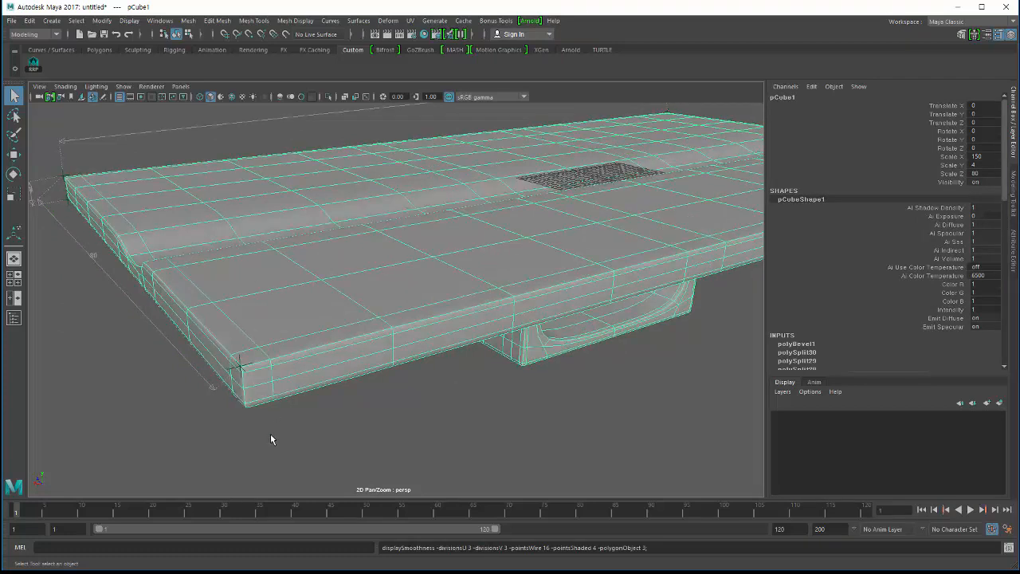
- Examine the smoothed model from several sides, especially the corners of the box opening, the slab edges, and the groove
click(270, 434)
alt+drag(348, 420, 218, 371)
alt+right_drag(219, 372, 367, 328)
click(419, 307)
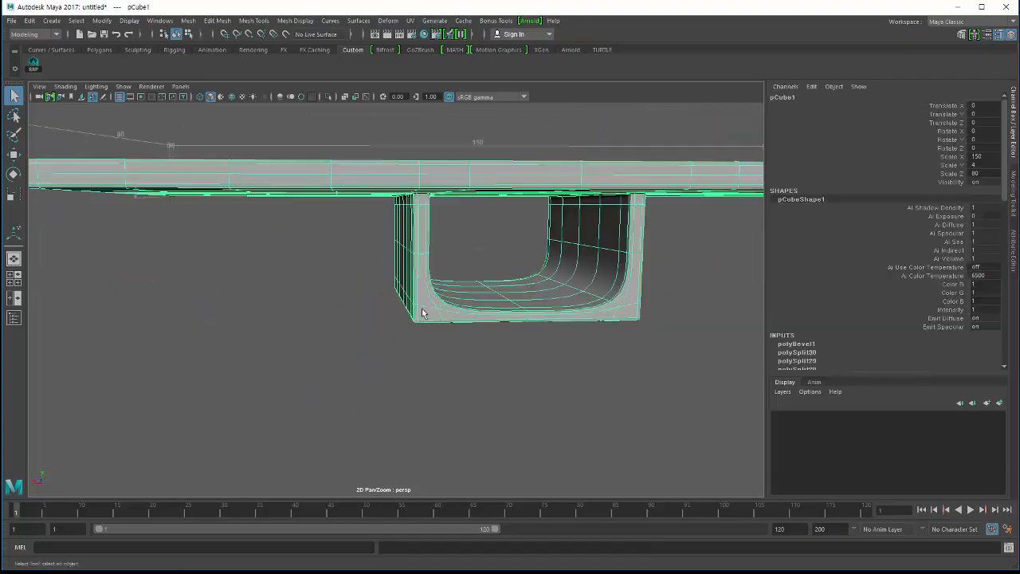
alt+drag(419, 308, 368, 319)
scroll(386, 334, up, 2)
alt+drag(428, 296, 294, 326)
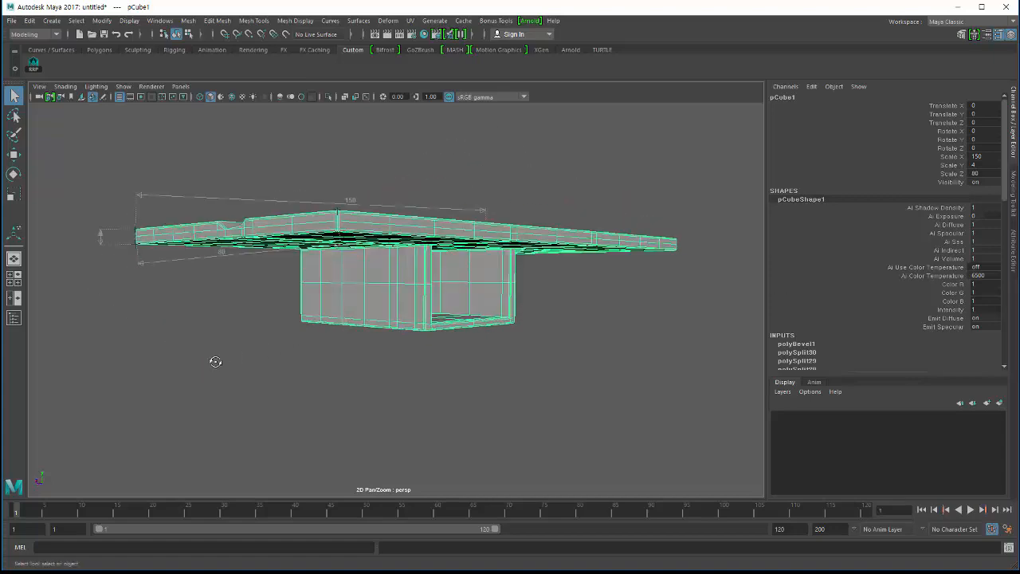
alt+drag(212, 360, 236, 376)
click(246, 372)
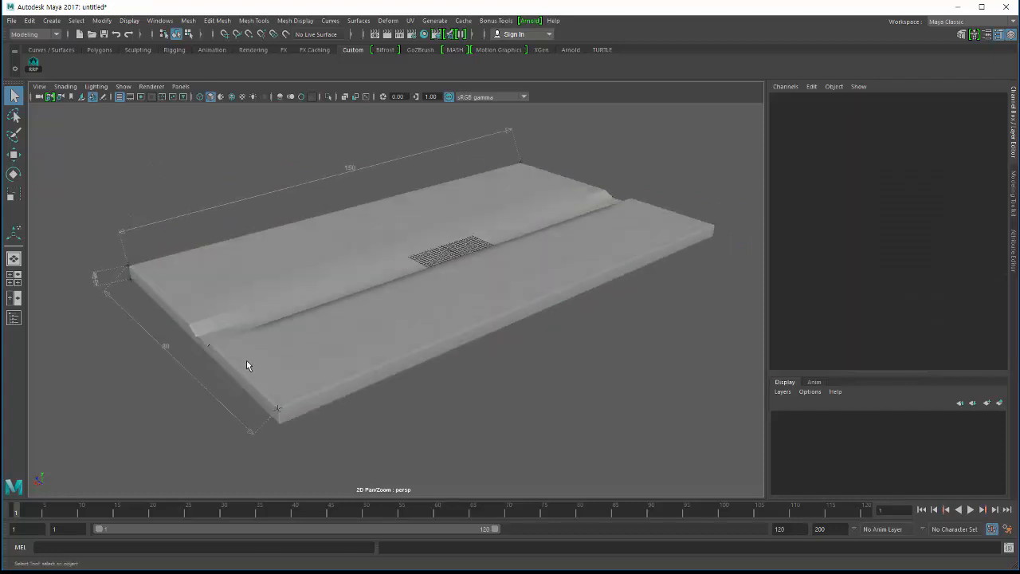
- Select the model and export the selection as an OBJ file named 충전용 거치대
alt+drag(273, 348, 287, 355)
click(287, 355)
click(11, 21)
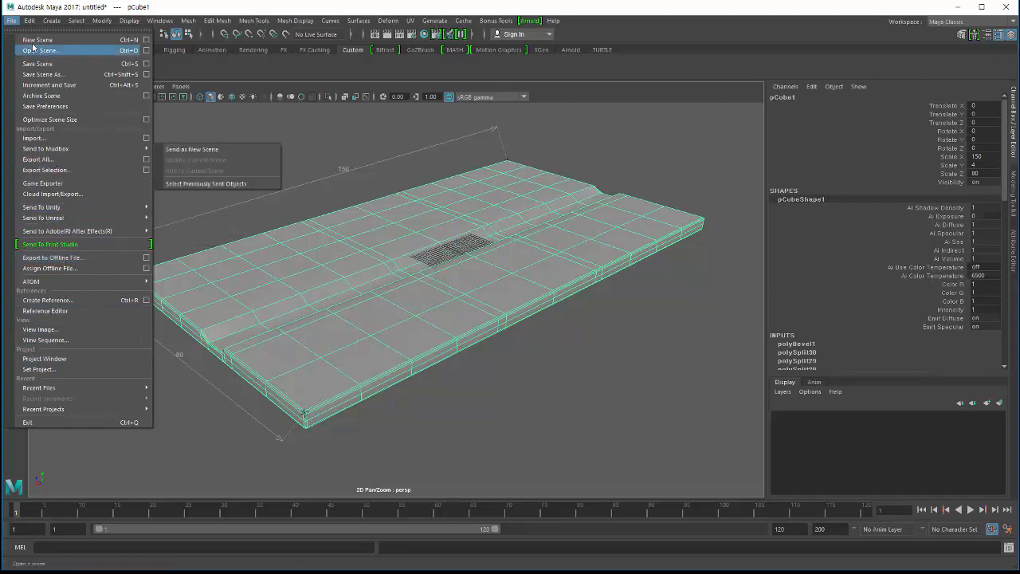
click(45, 170)
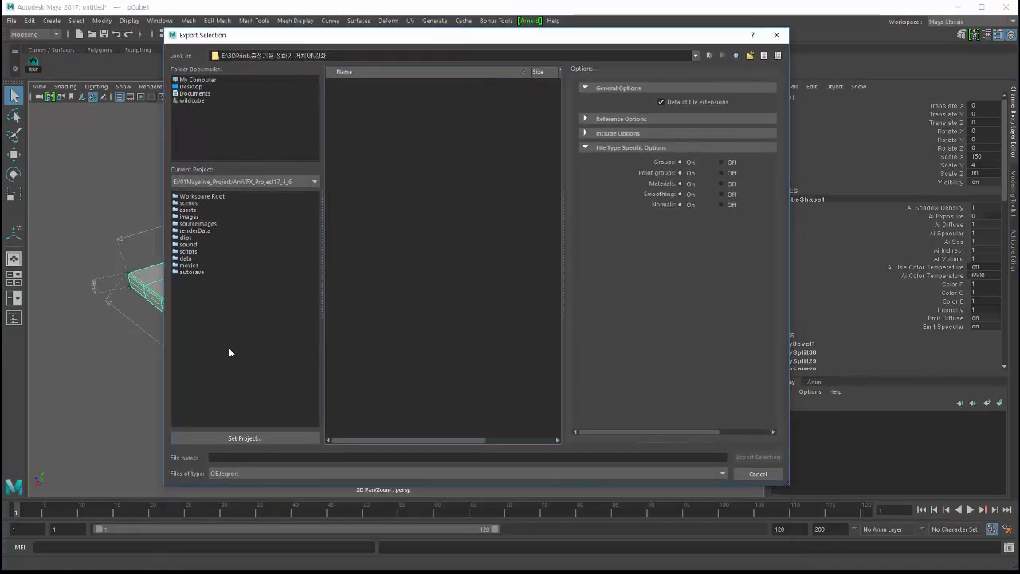
click(217, 456)
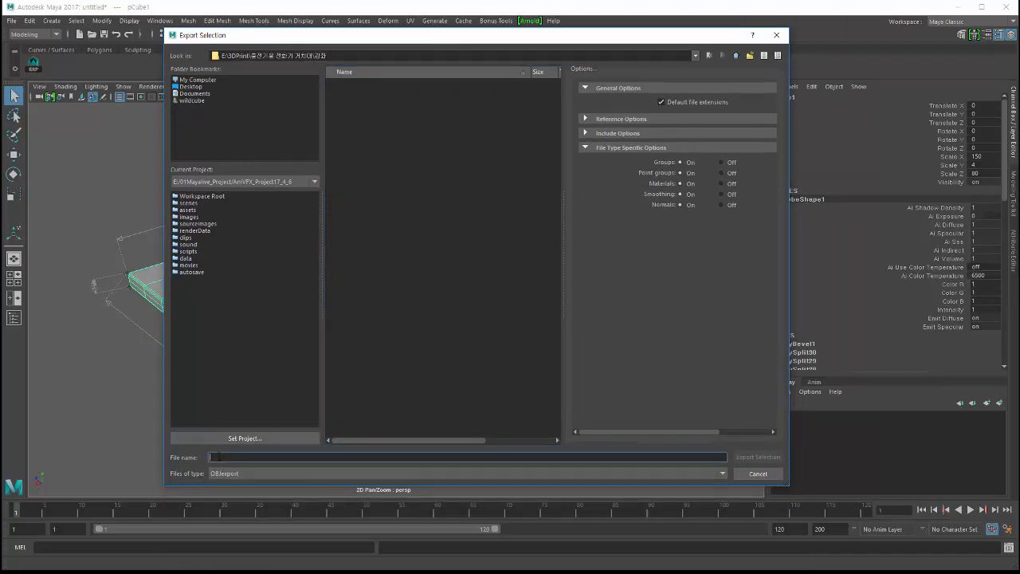
text(충전용 거)
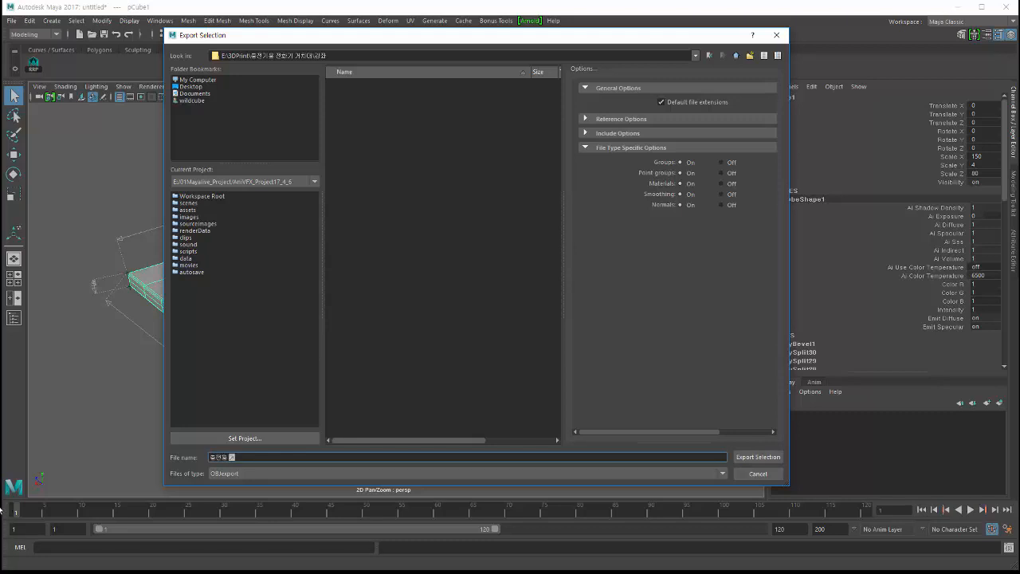
text(치대)
key(Return)
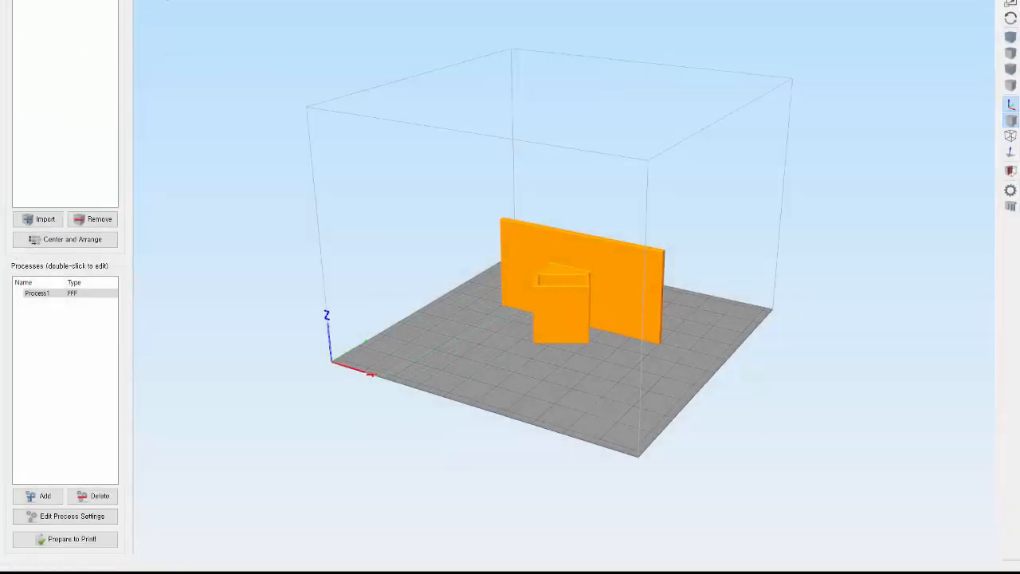
- In Simplify3D, start a new empty file in place of the loaded model and resize the window to fill the screen
click(13, 0)
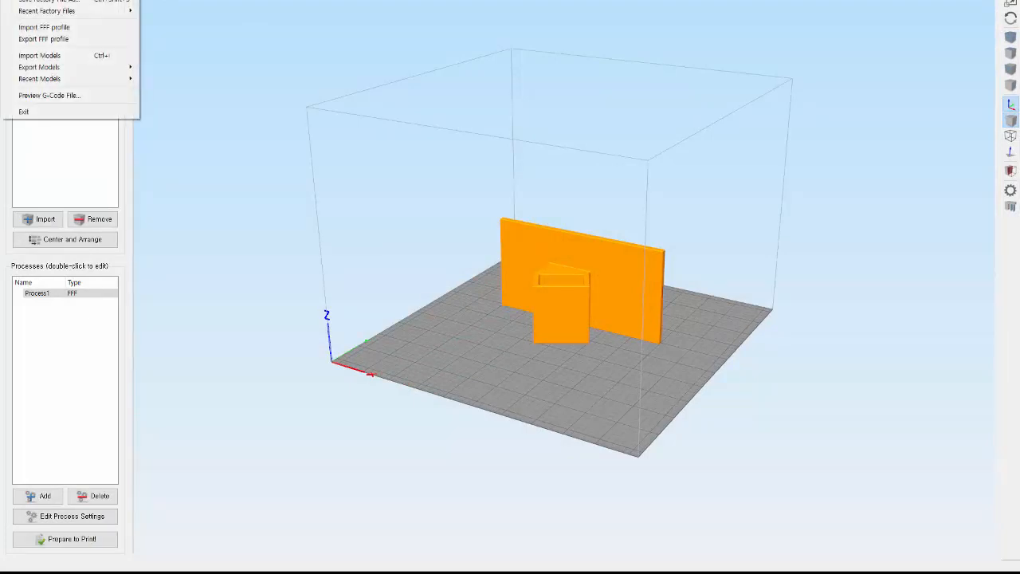
click(48, 0)
click(550, 270)
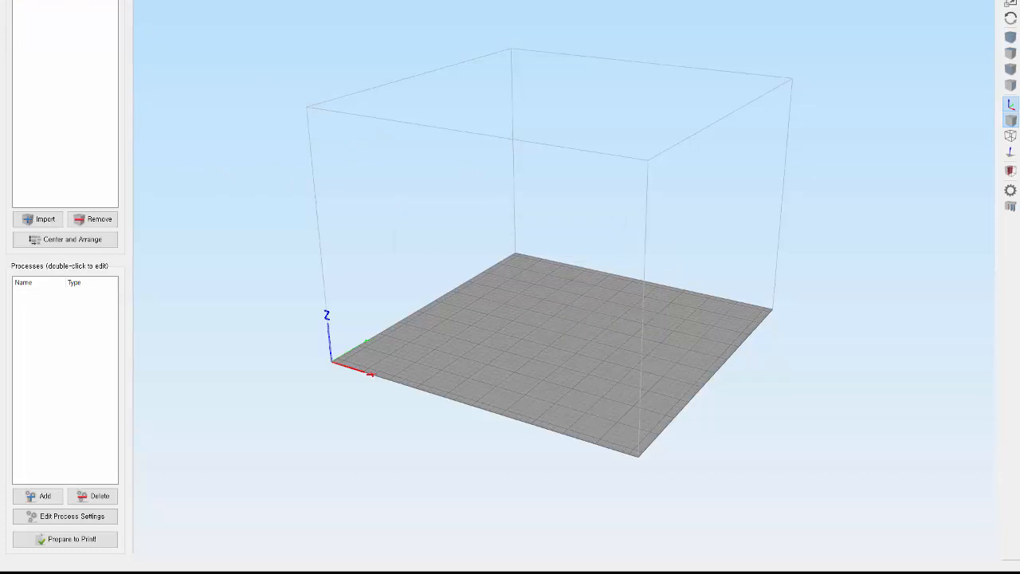
drag(40, 0, 32, 8)
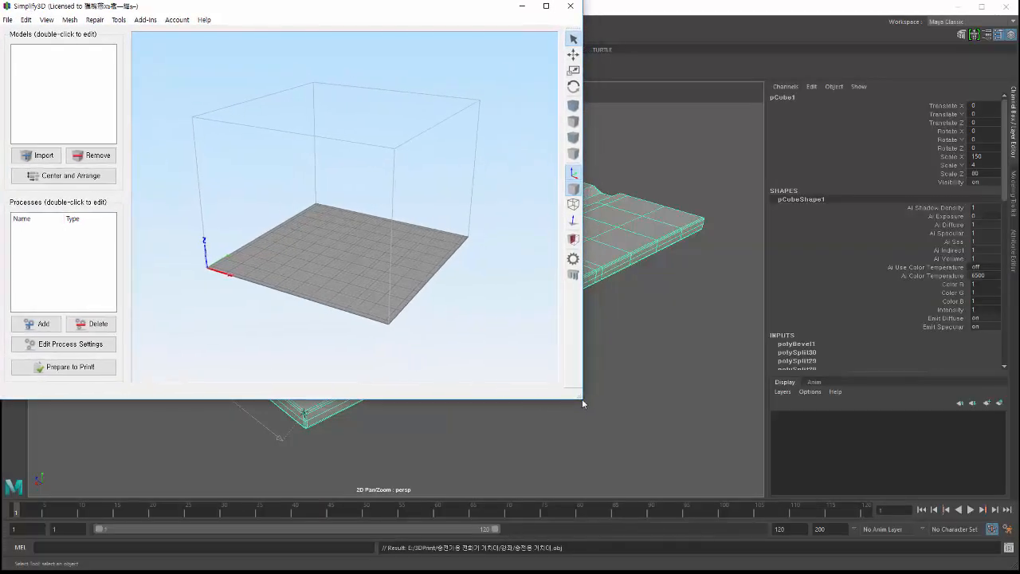
drag(582, 398, 1018, 569)
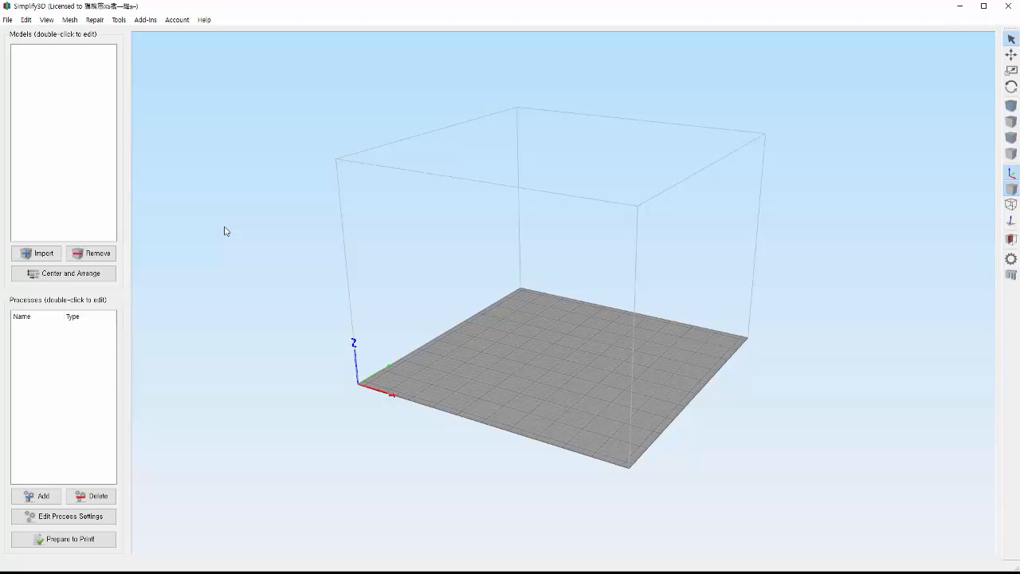
- Import the model 충전용 거치대.obj from the project's subfolder inside 3DPrint on drive E
click(10, 21)
mouse_move(20, 22)
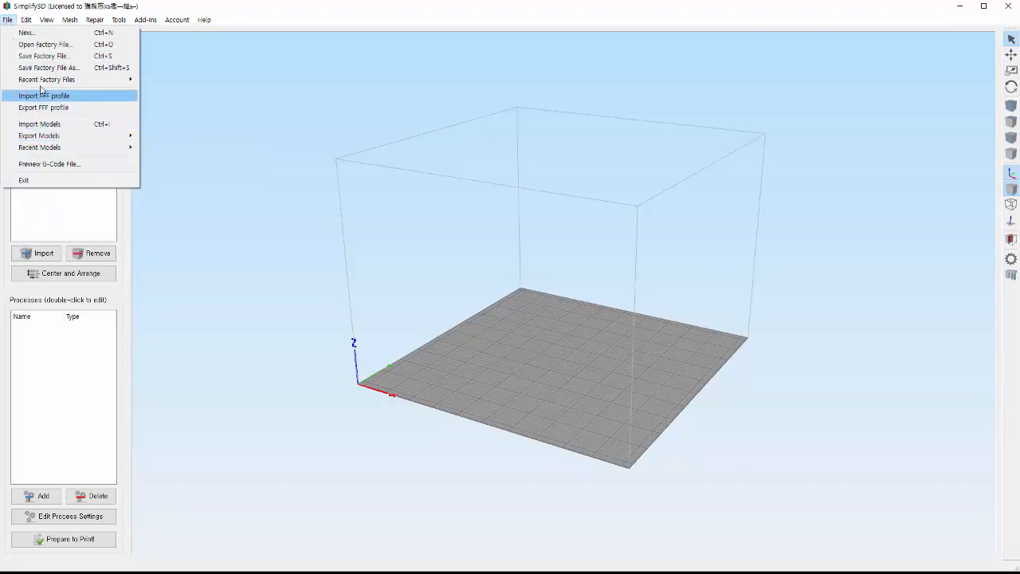
mouse_move(40, 81)
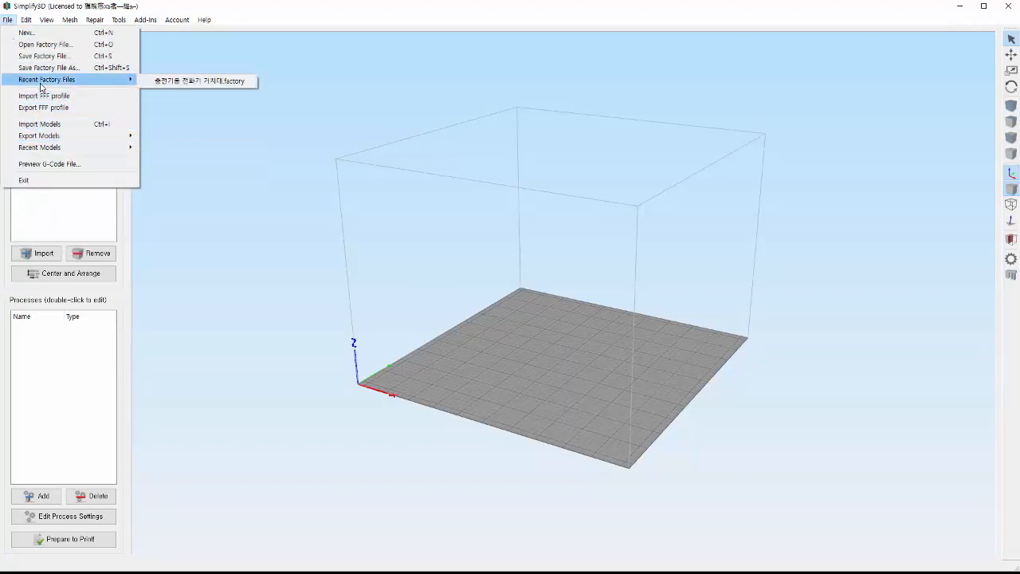
click(36, 124)
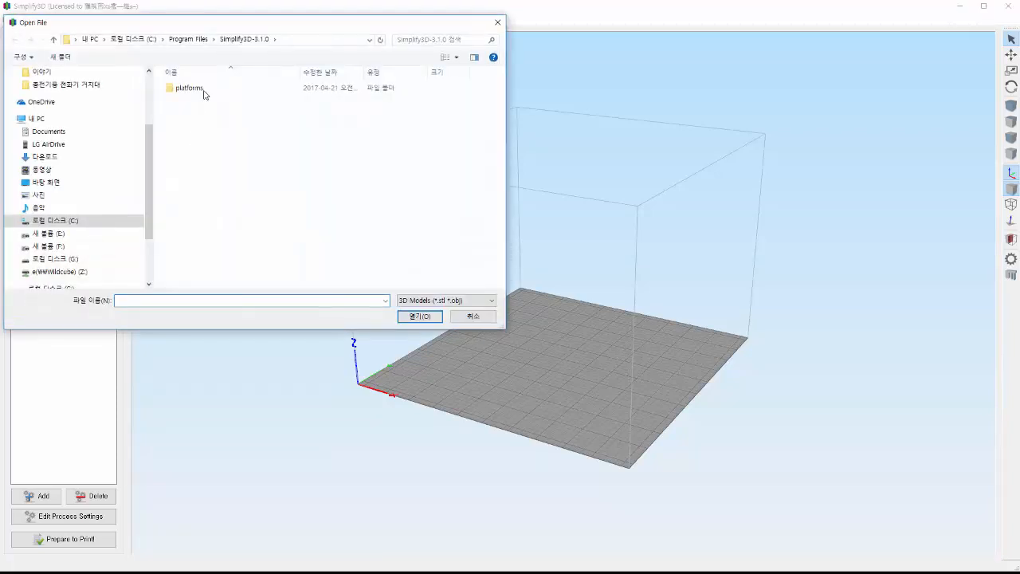
click(56, 233)
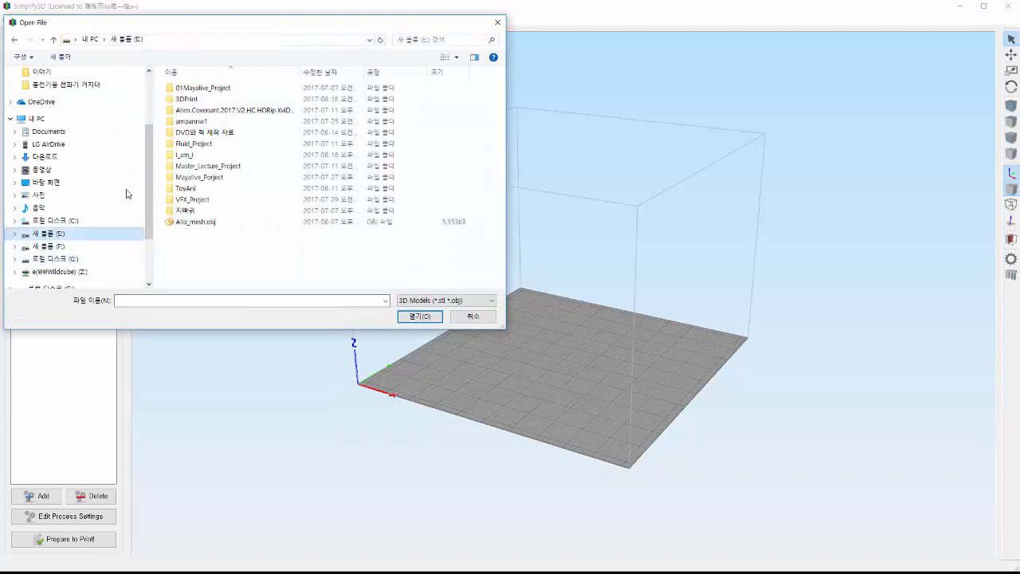
double_click(189, 99)
double_click(199, 100)
double_click(243, 107)
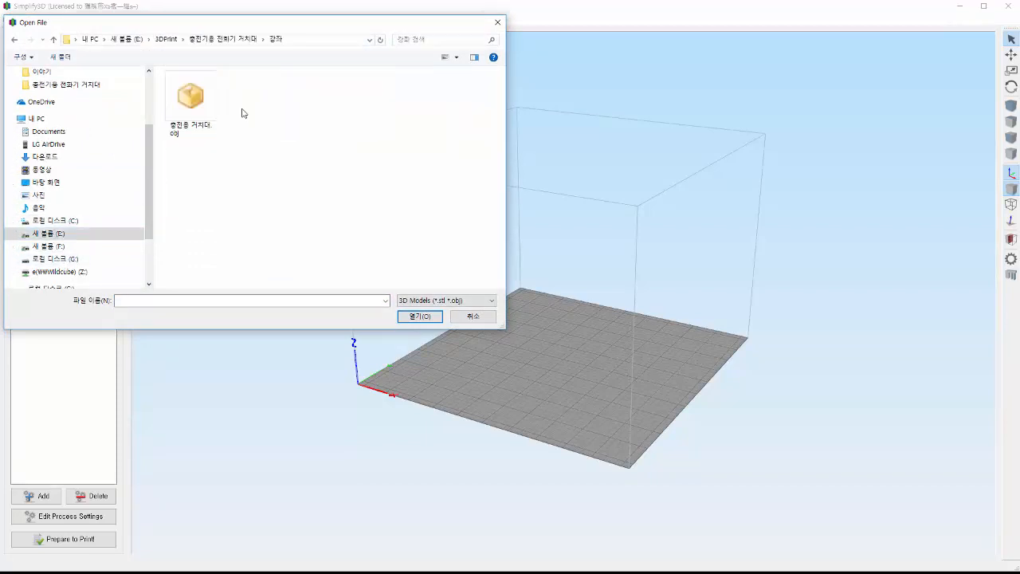
double_click(202, 137)
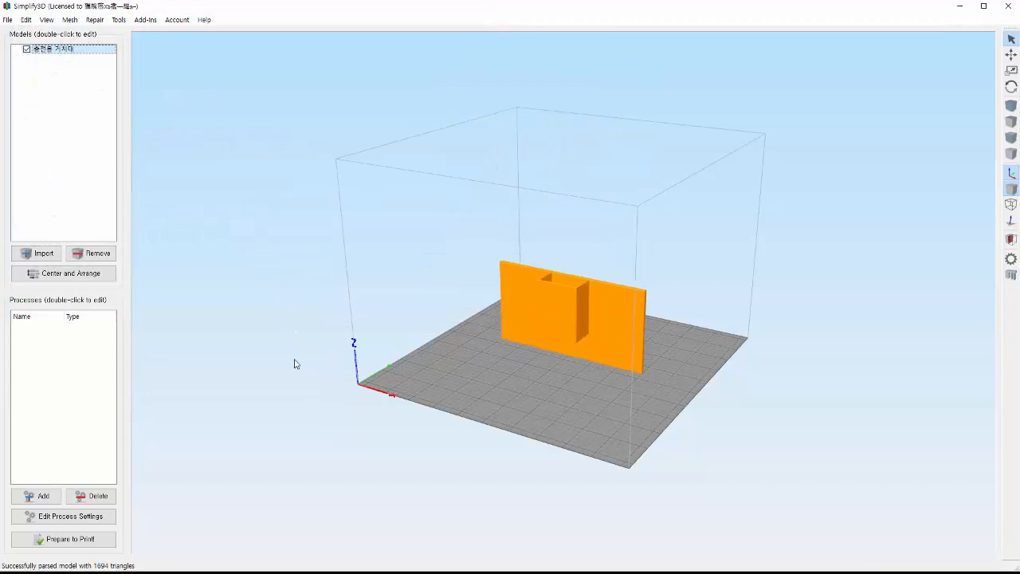
drag(296, 384, 547, 410)
scroll(462, 382, up, 5)
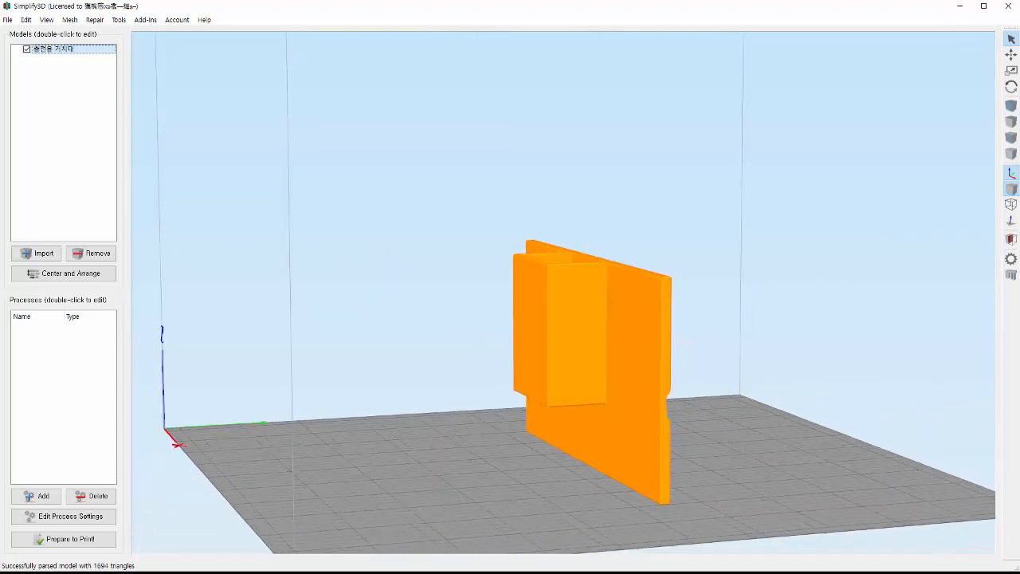
click(1012, 86)
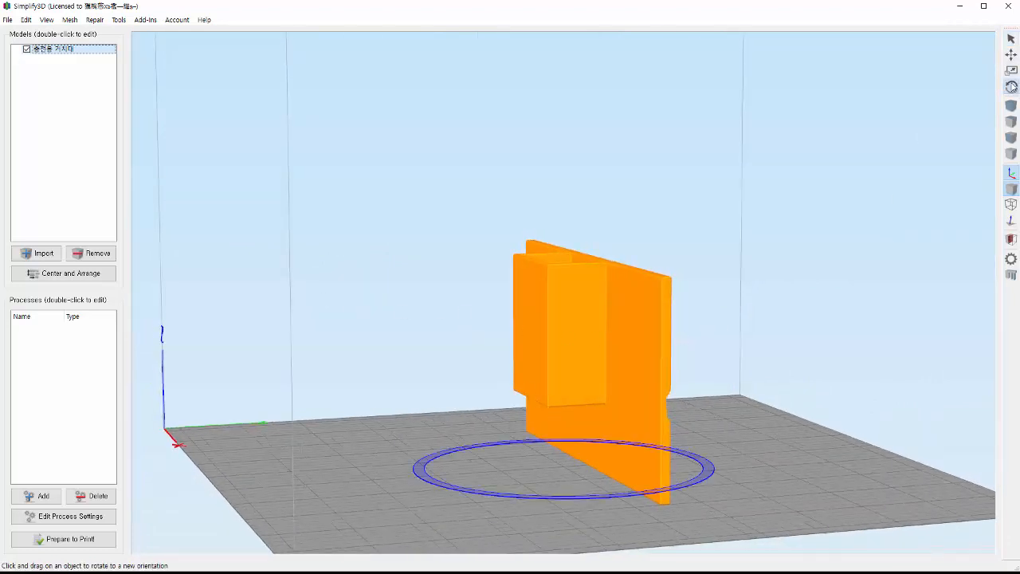
click(1010, 53)
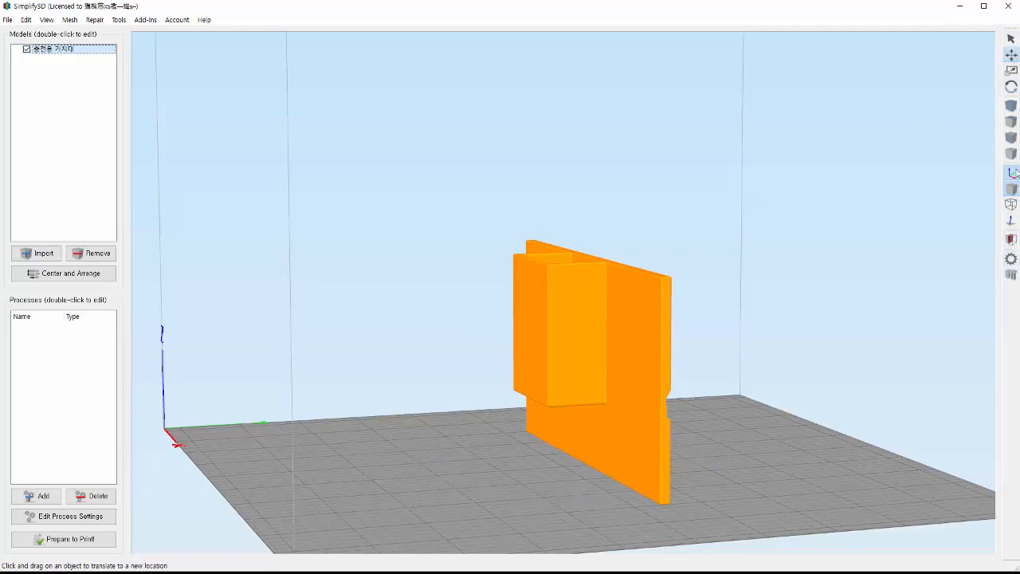
click(1011, 259)
key(Escape)
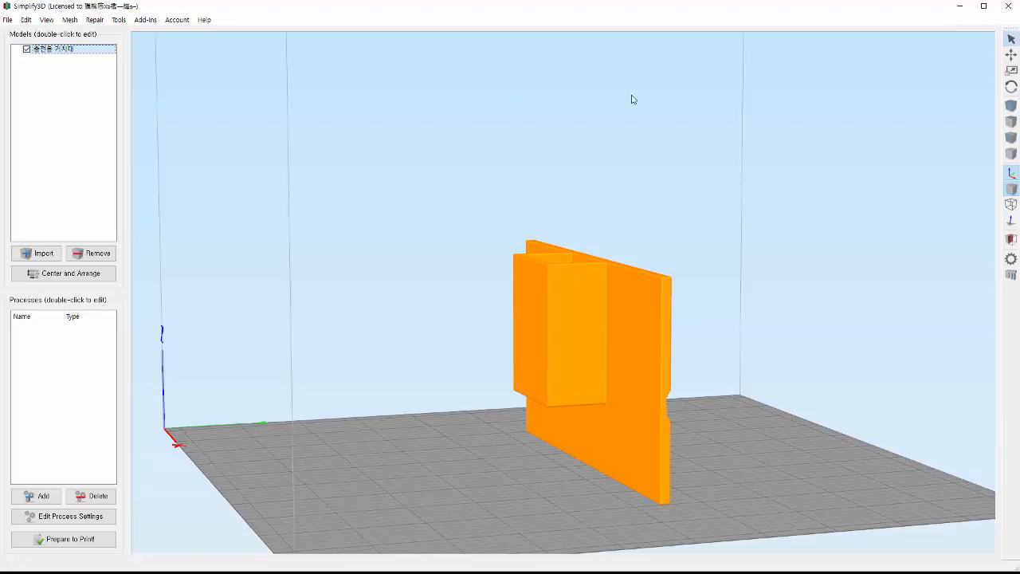
click(1011, 86)
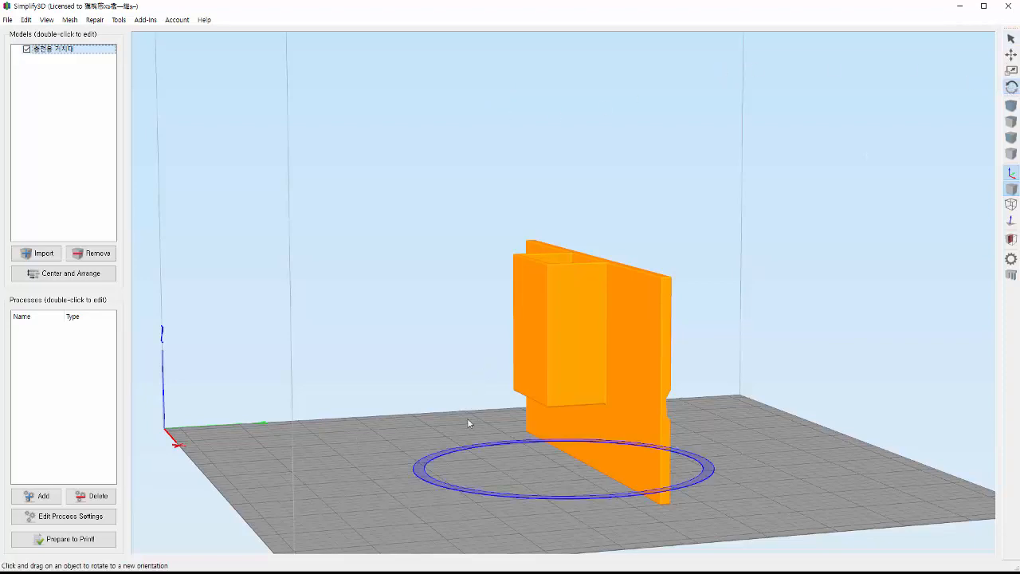
drag(467, 417, 439, 427)
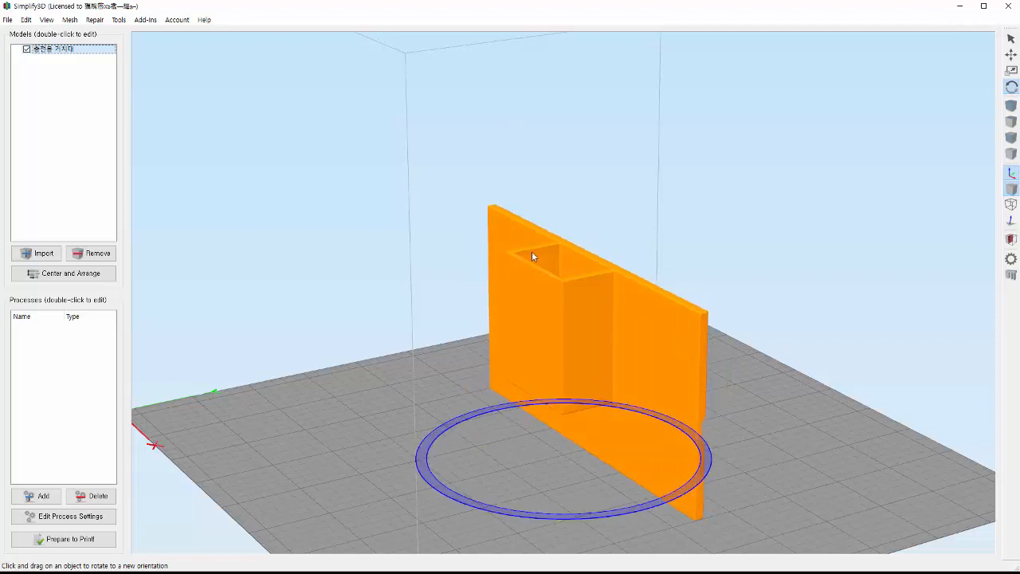
- Place the slab's narrow long edge beside the box opening on the print bed, flipping the model over
click(38, 21)
mouse_move(24, 22)
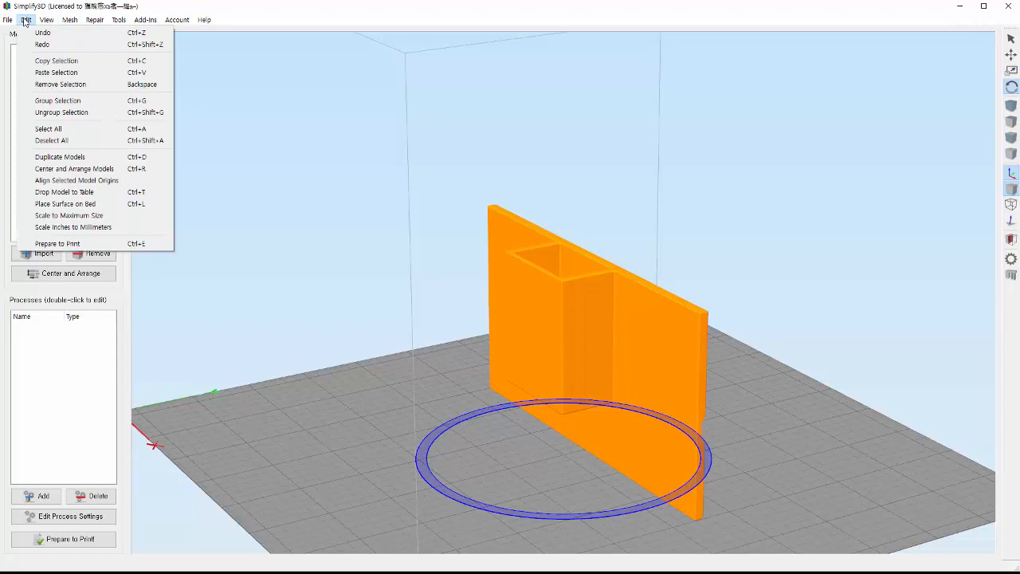
click(353, 173)
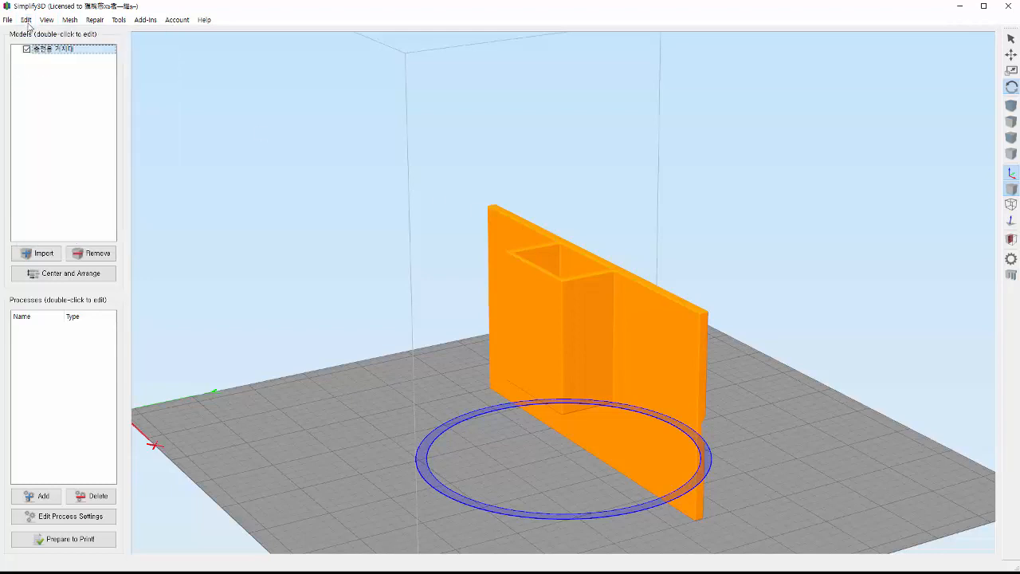
click(26, 20)
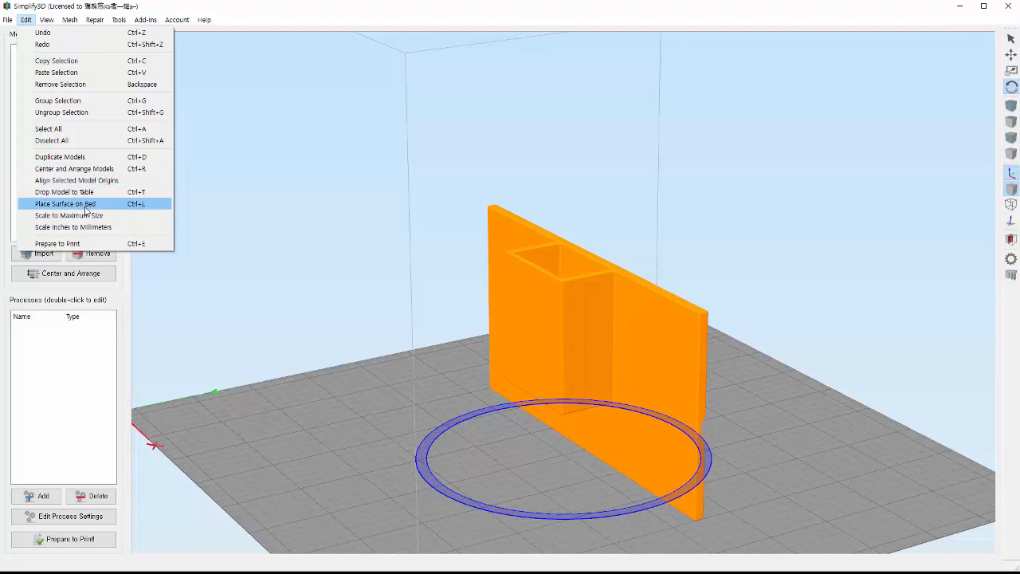
click(65, 204)
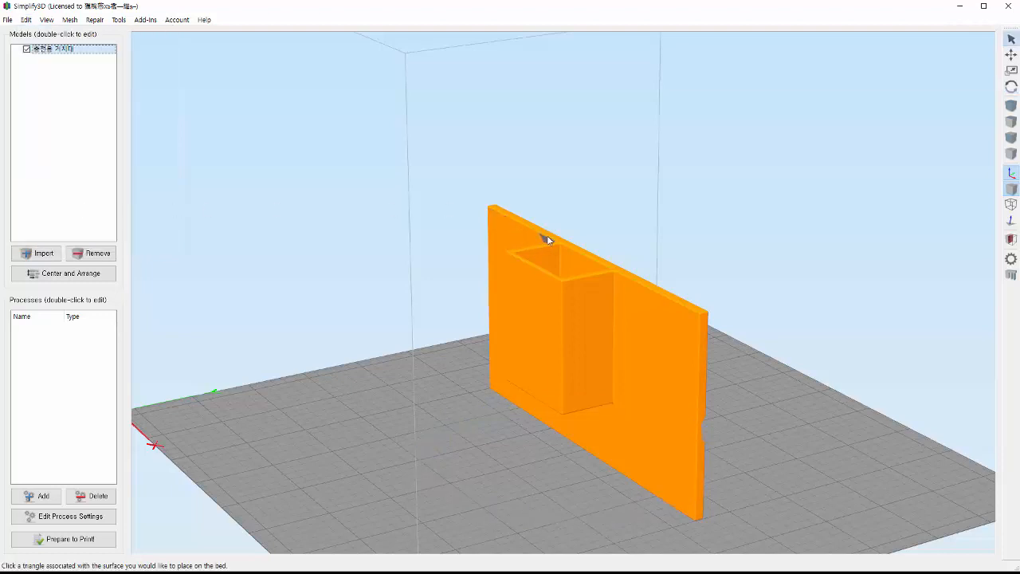
scroll(551, 236, up, 5)
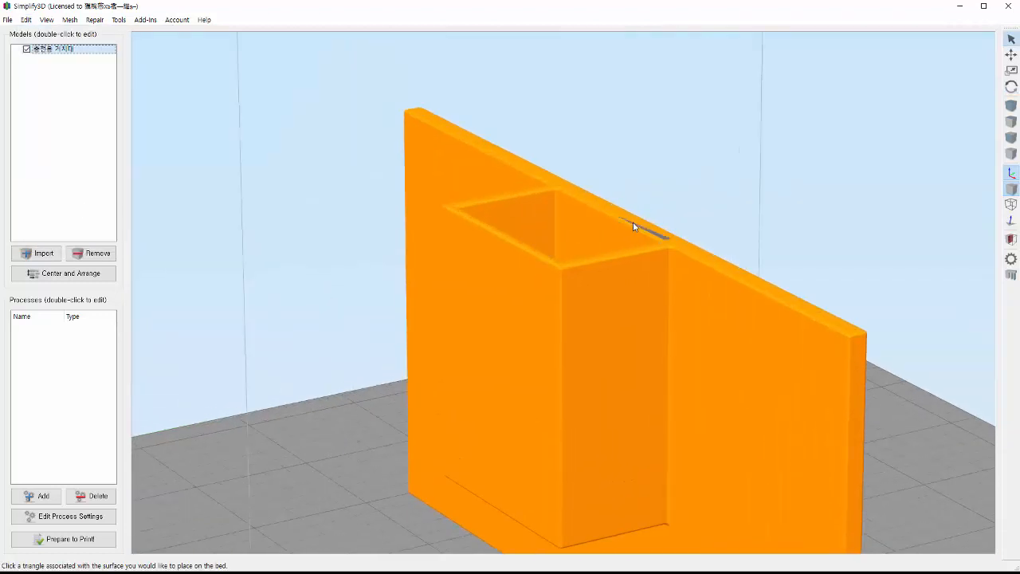
click(770, 292)
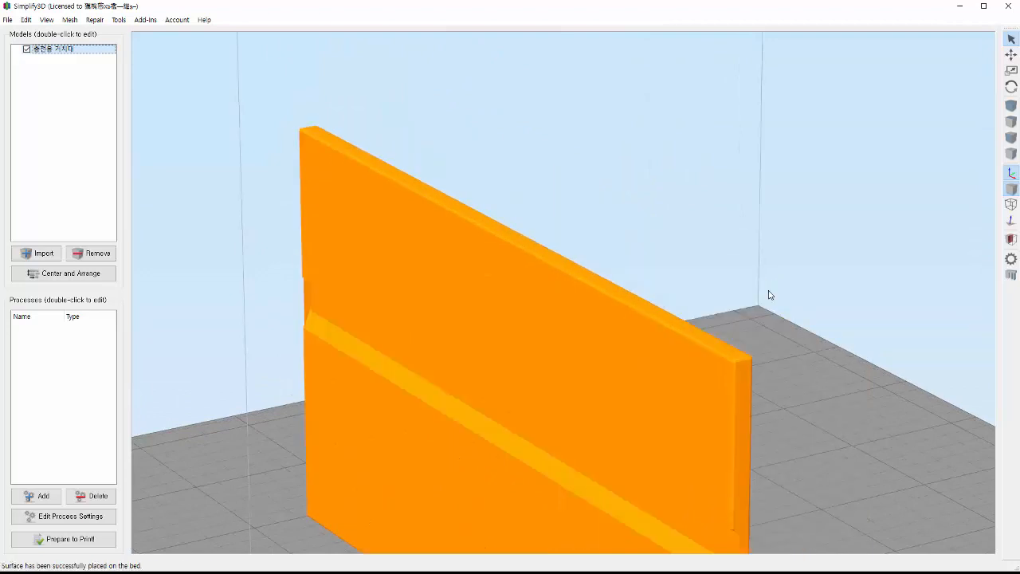
- Examine the flipped model from several sides, checking the hollow box, the groove across the slab, and the contact with the bed
scroll(755, 290, down, 3)
drag(605, 268, 328, 350)
scroll(285, 282, up, 2)
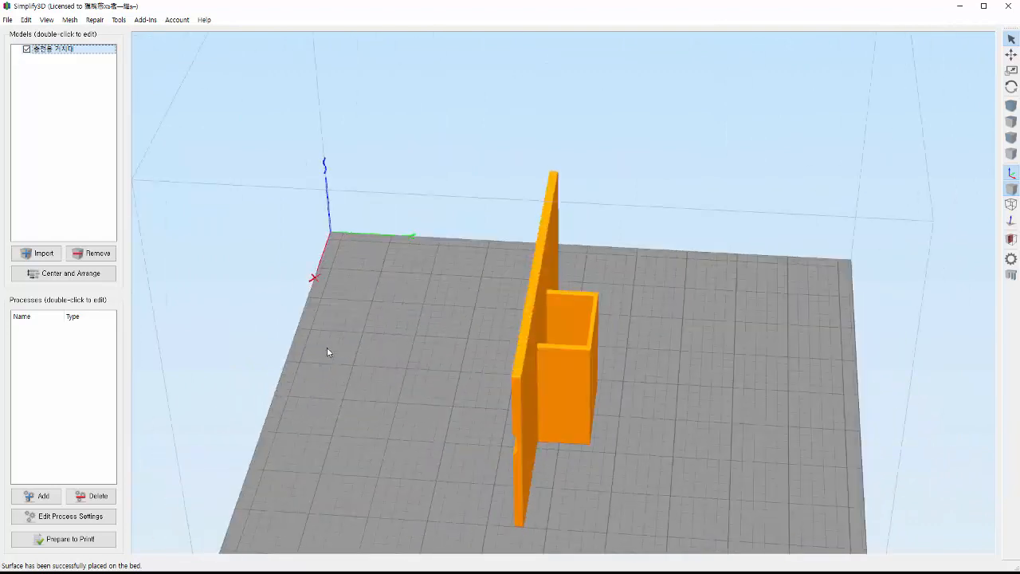
scroll(355, 352, up, 2)
scroll(419, 346, down, 3)
drag(419, 346, 273, 310)
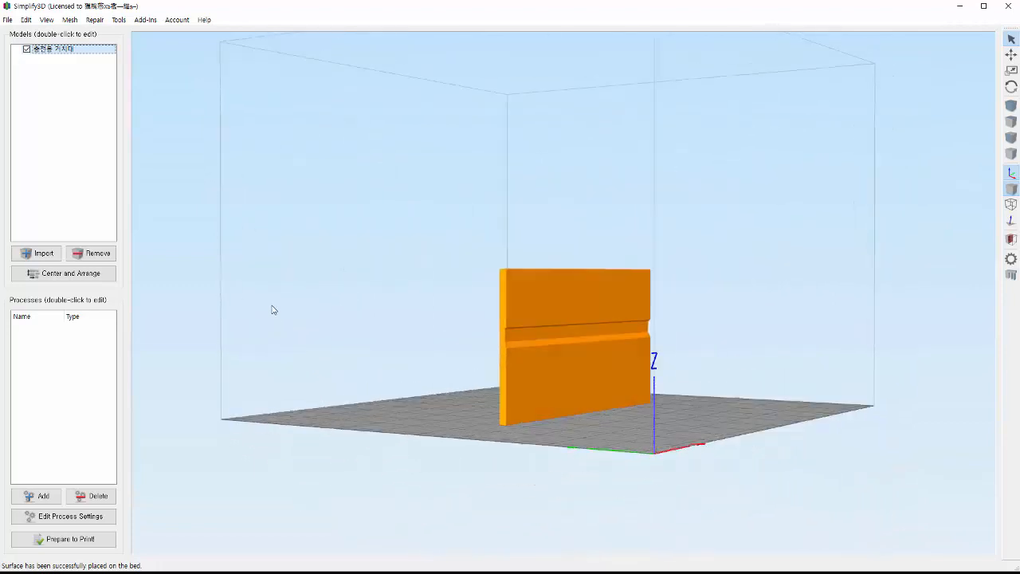
scroll(381, 347, up, 3)
drag(381, 347, 472, 415)
scroll(474, 350, up, 4)
scroll(459, 374, down, 5)
scroll(456, 346, up, 2)
drag(462, 355, 437, 352)
- Generate automatic Normal supports with 1.50 mm pillar resolution and a 45 degree maximum overhang angle, and inspect them in the groove
click(1010, 274)
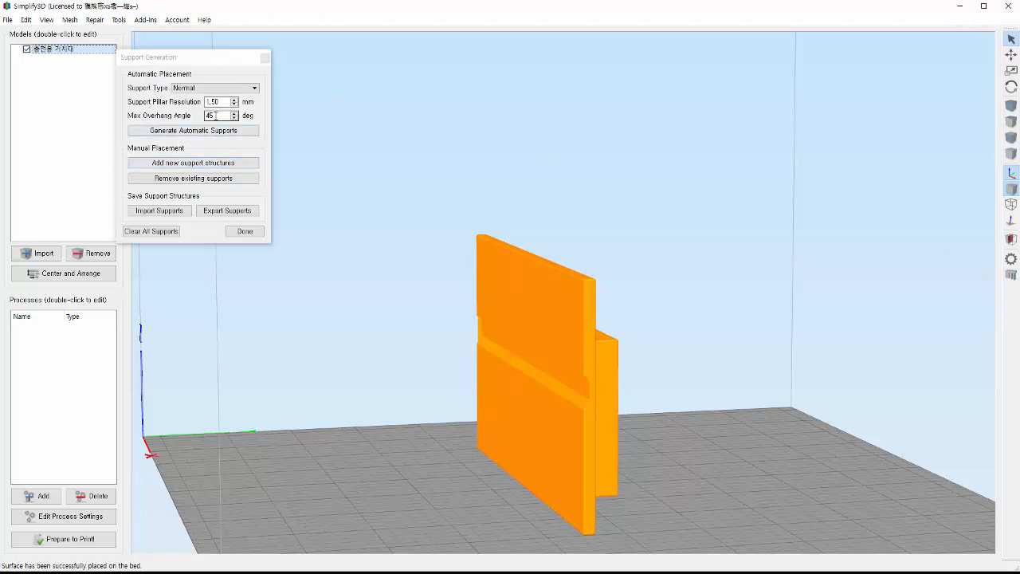
click(203, 132)
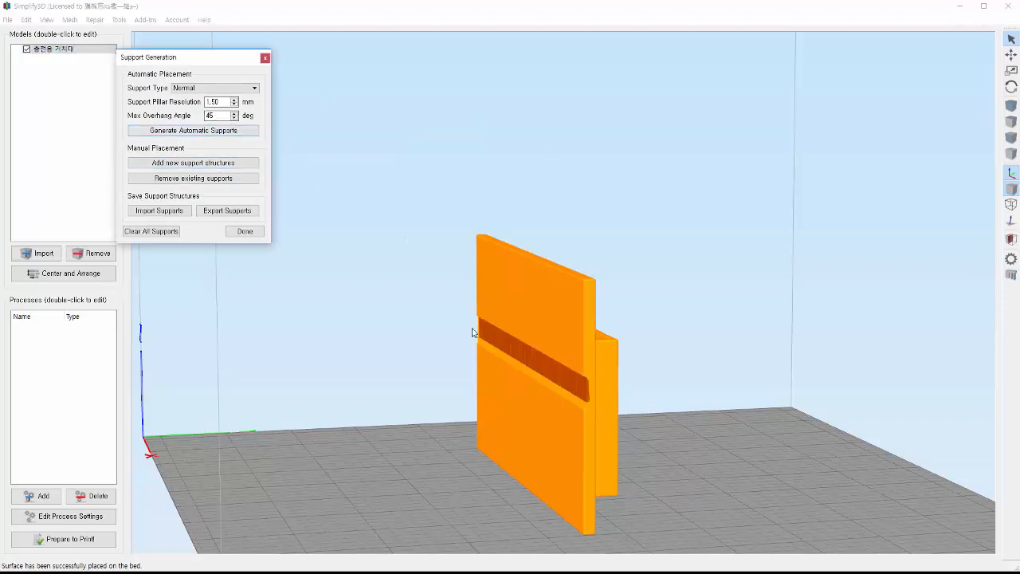
drag(473, 330, 310, 359)
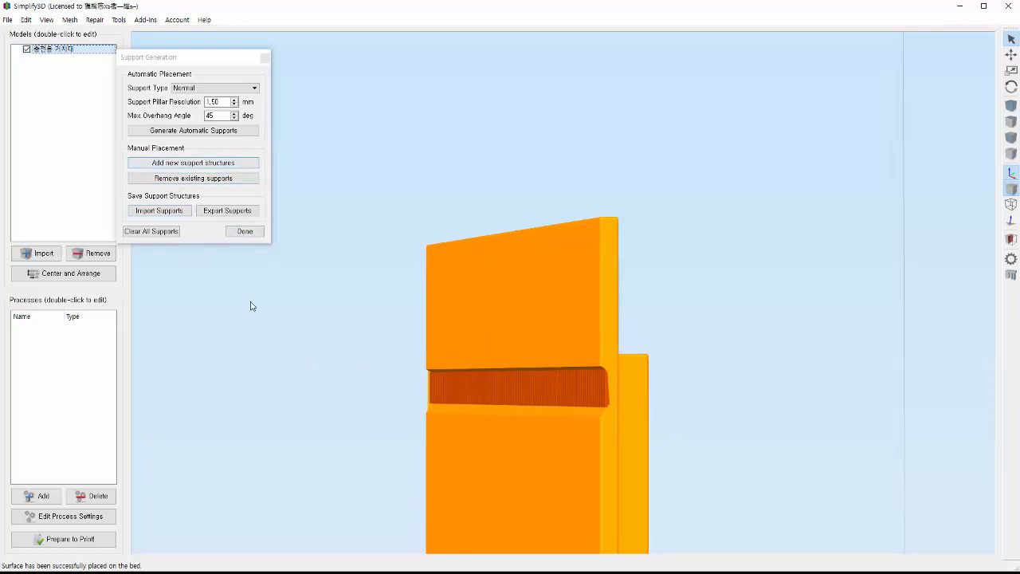
click(248, 233)
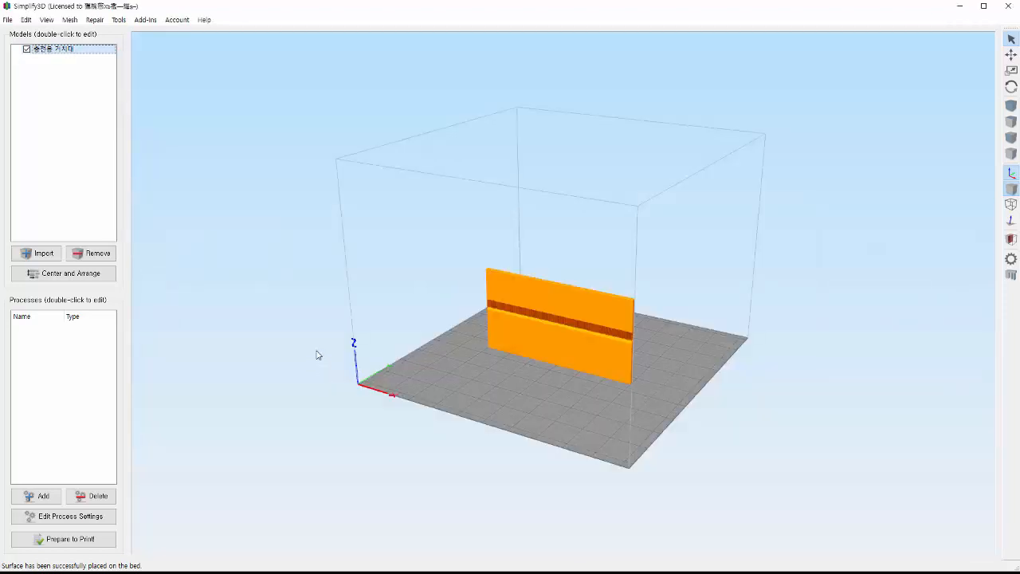
- Add an FFF print process and review its layer, additions, and G-Code settings
click(38, 496)
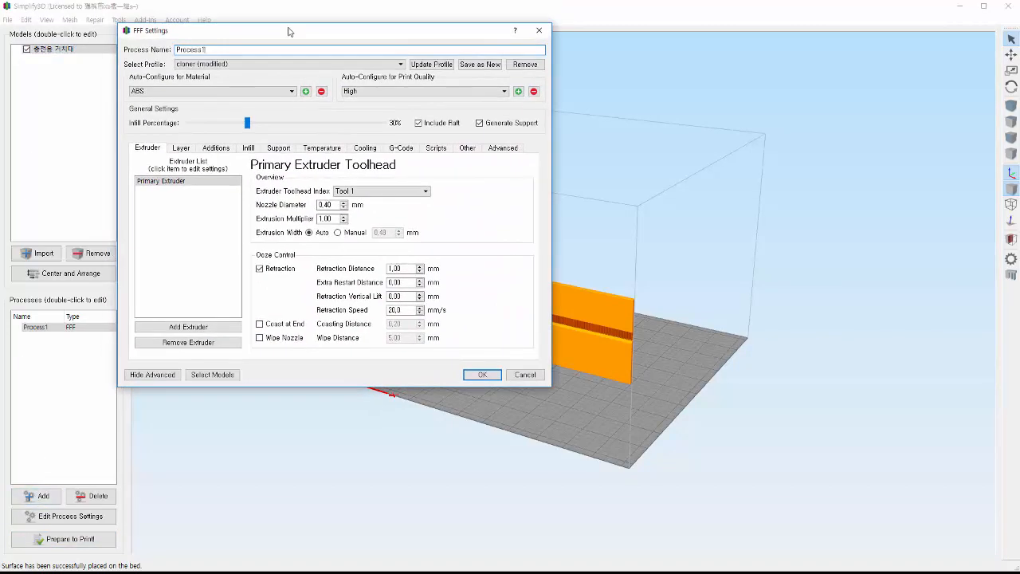
click(182, 149)
click(216, 148)
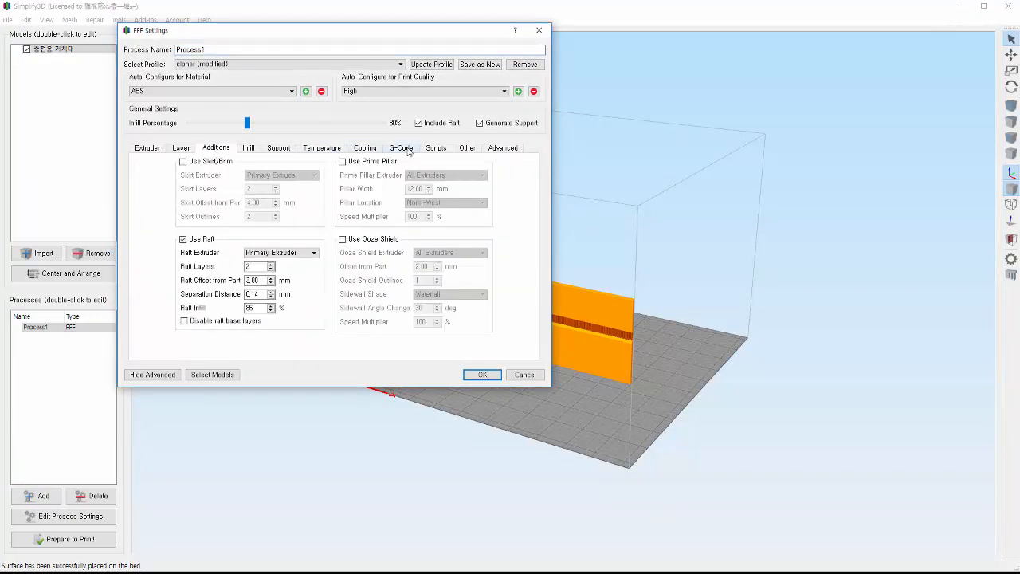
click(403, 148)
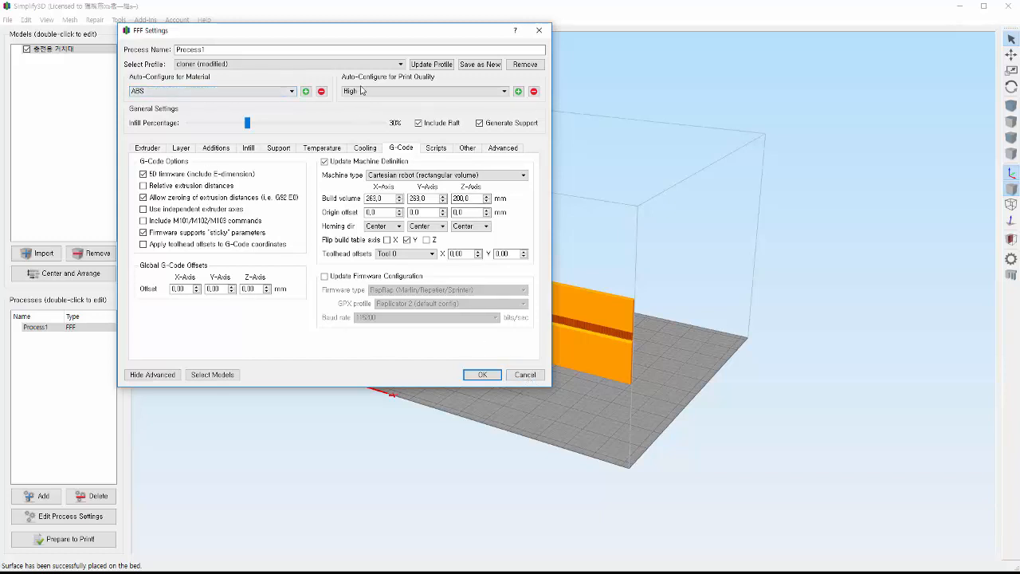
click(525, 375)
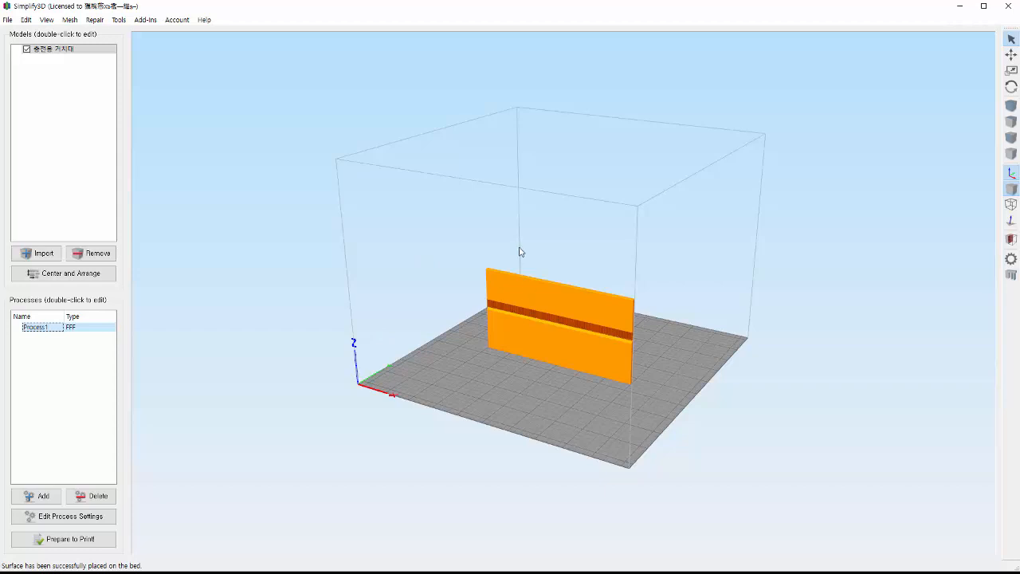
- Prepare the model for printing and examine the toolpath preview from both sides, limiting it to layer 422 and restoring all layers
click(59, 544)
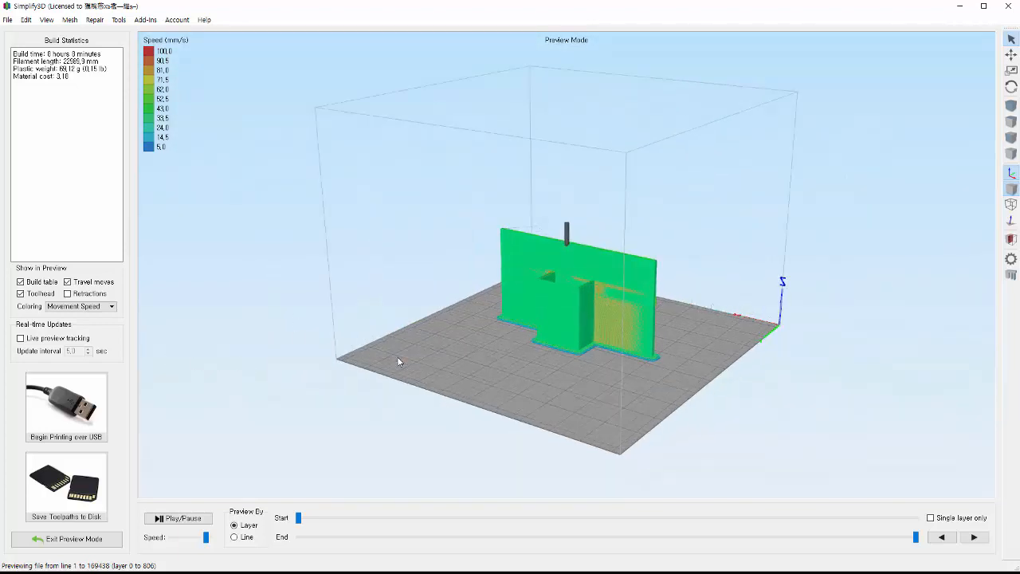
scroll(397, 356, up, 5)
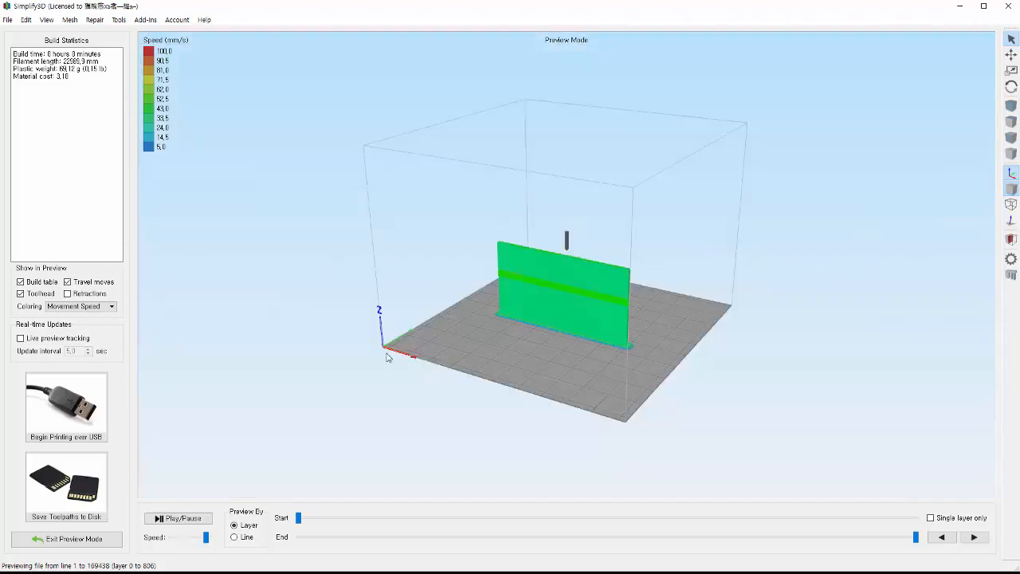
scroll(389, 355, up, 5)
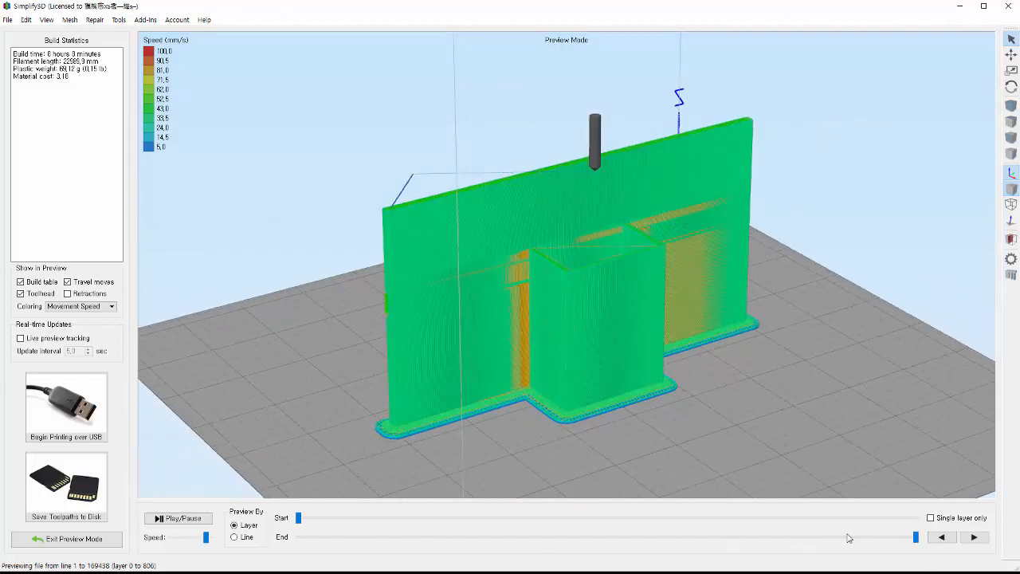
drag(914, 539, 671, 537)
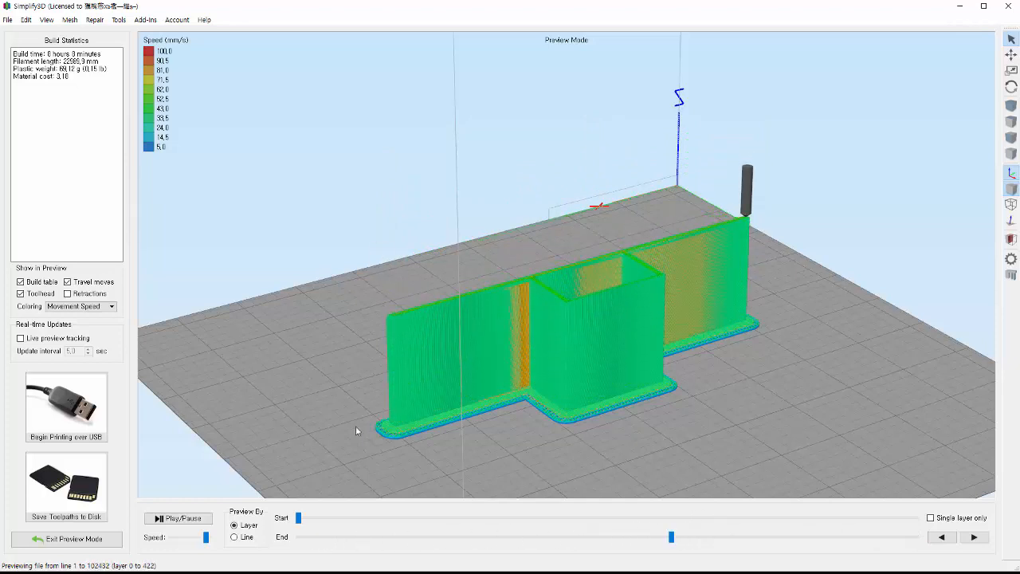
drag(355, 426, 605, 446)
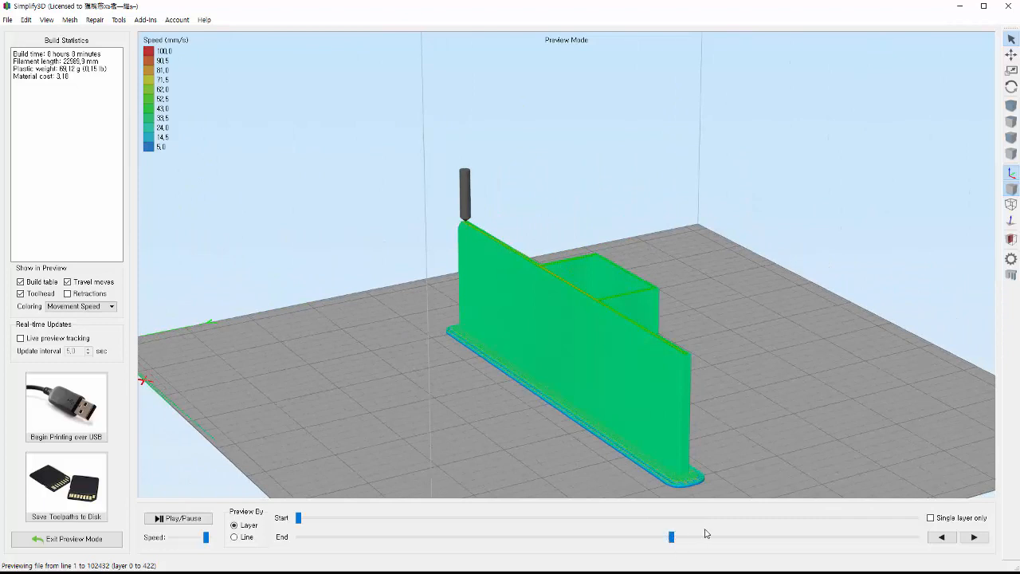
drag(674, 540, 916, 537)
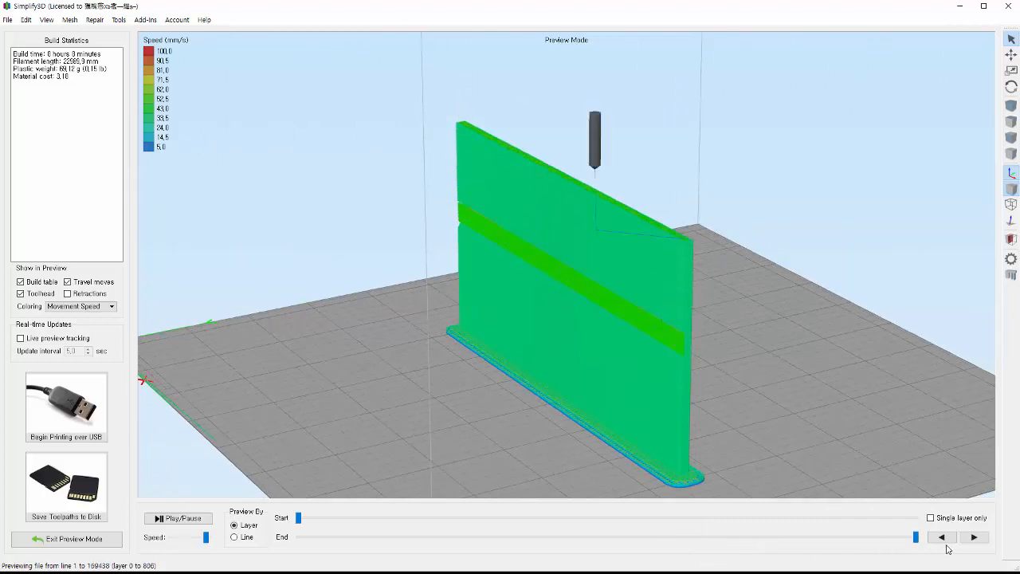
drag(361, 335, 175, 358)
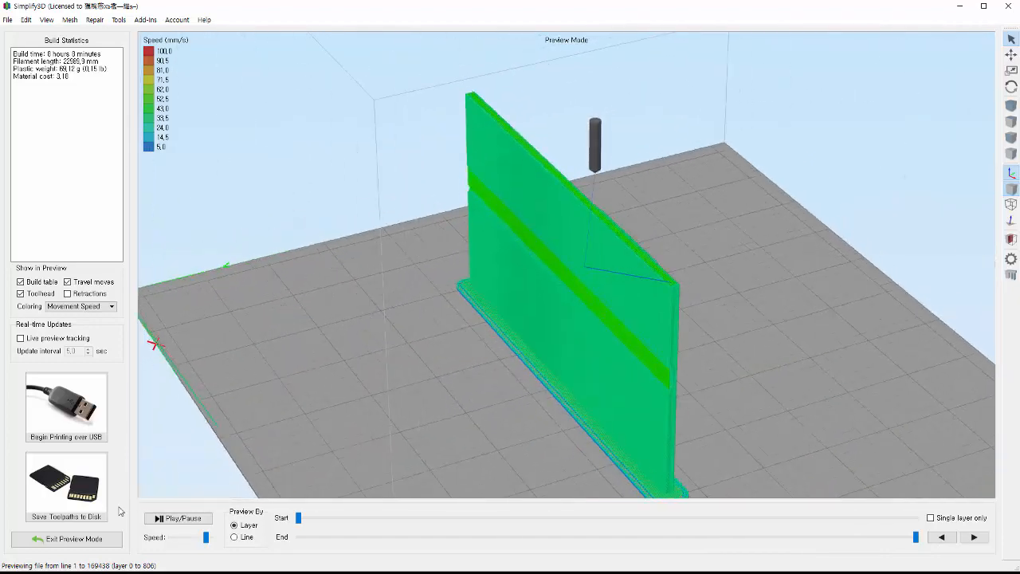
- Save the sliced toolpaths to disk as a G-Code file named phone_stand
click(82, 488)
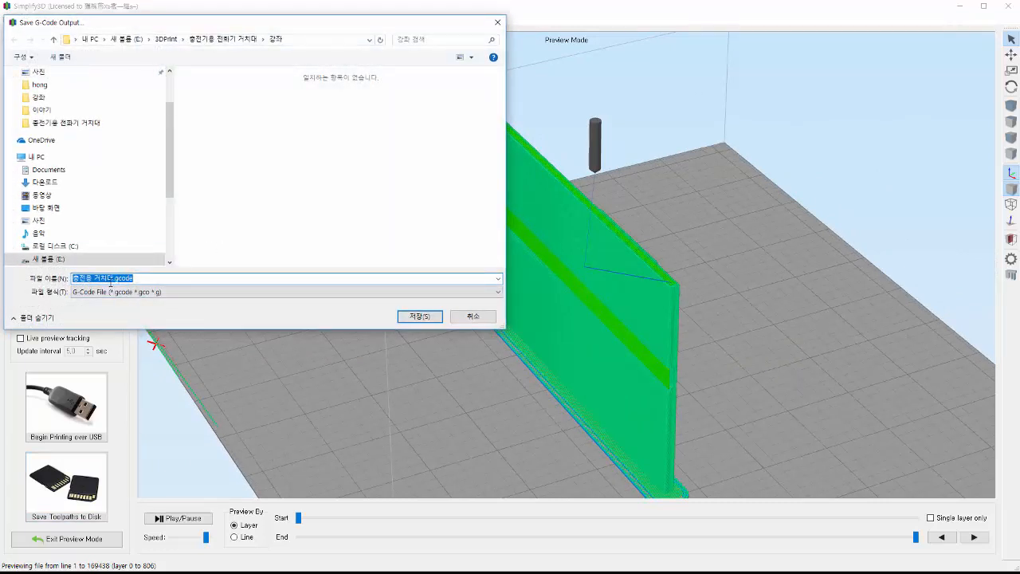
drag(114, 278, 72, 278)
text(pho)
text(ne_stand)
click(419, 316)
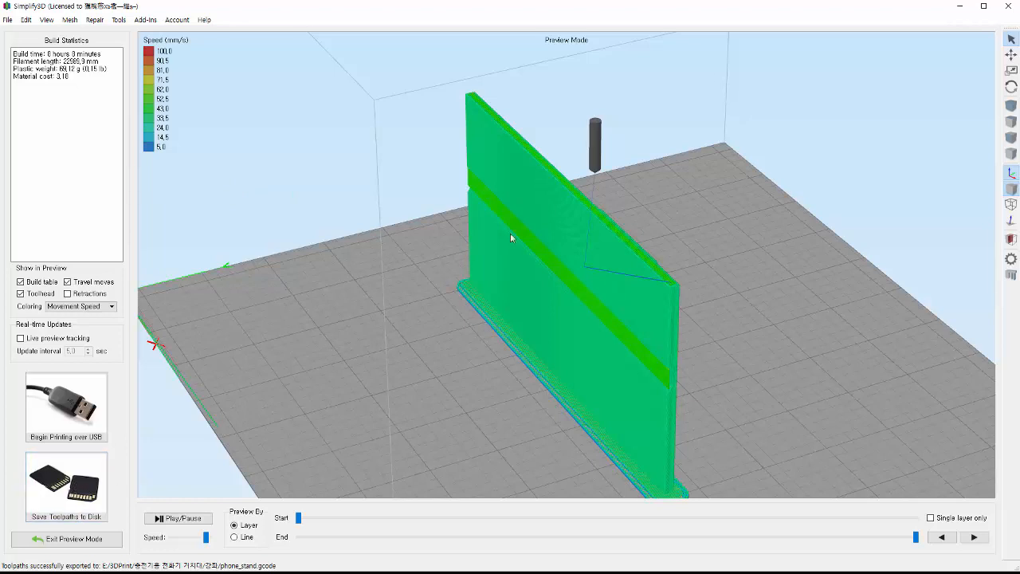
- Return to Maya, closing the 3D printer photo DSC05362.JPG, and deselect the grooved slab
click(963, 10)
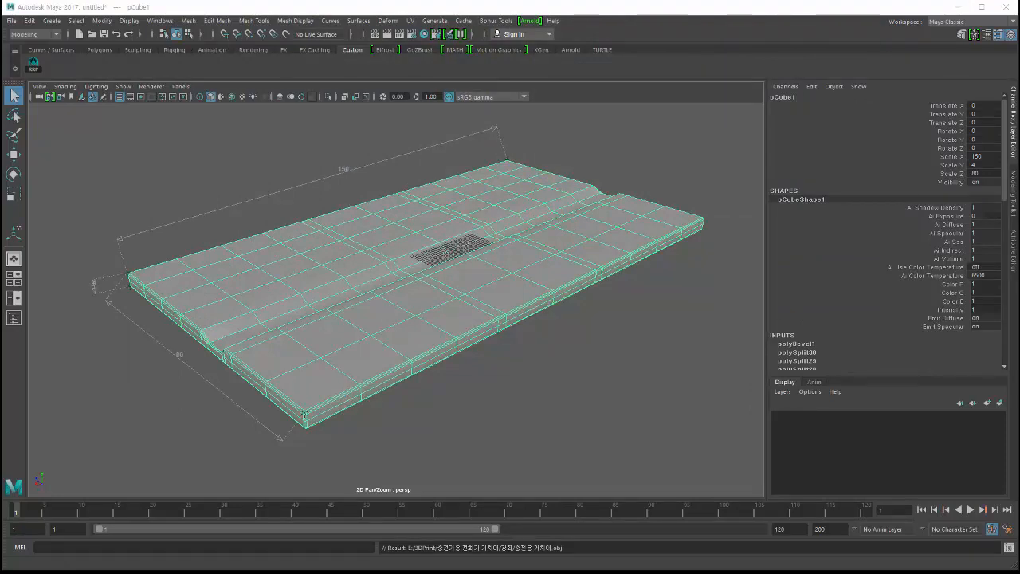
drag(2, 191, 681, 104)
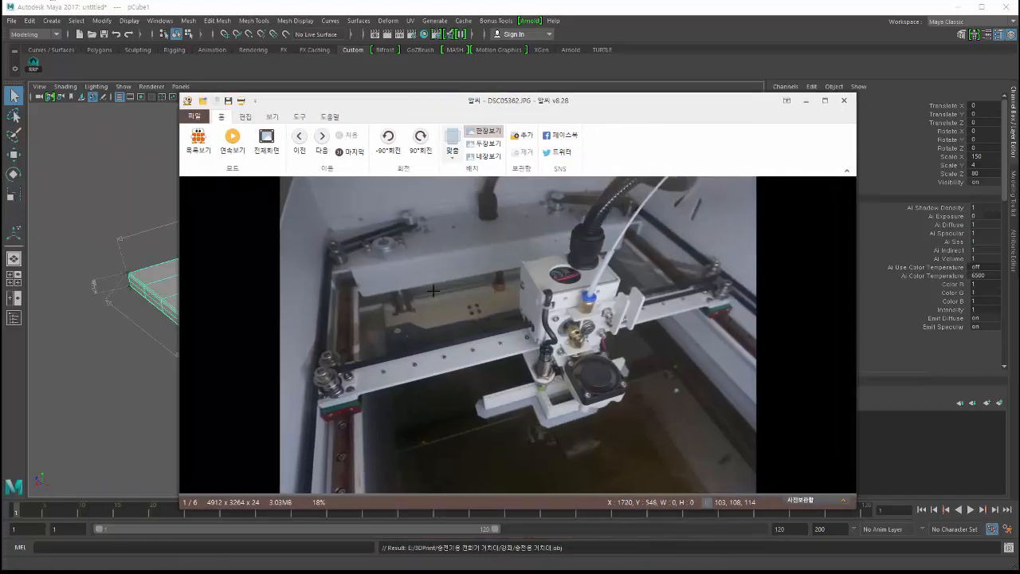
click(844, 101)
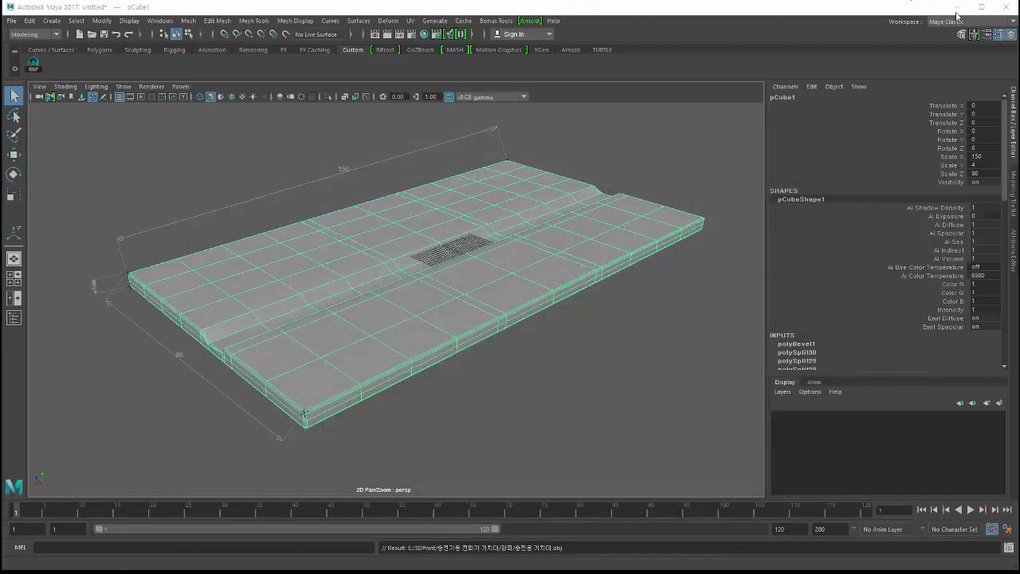
click(634, 162)
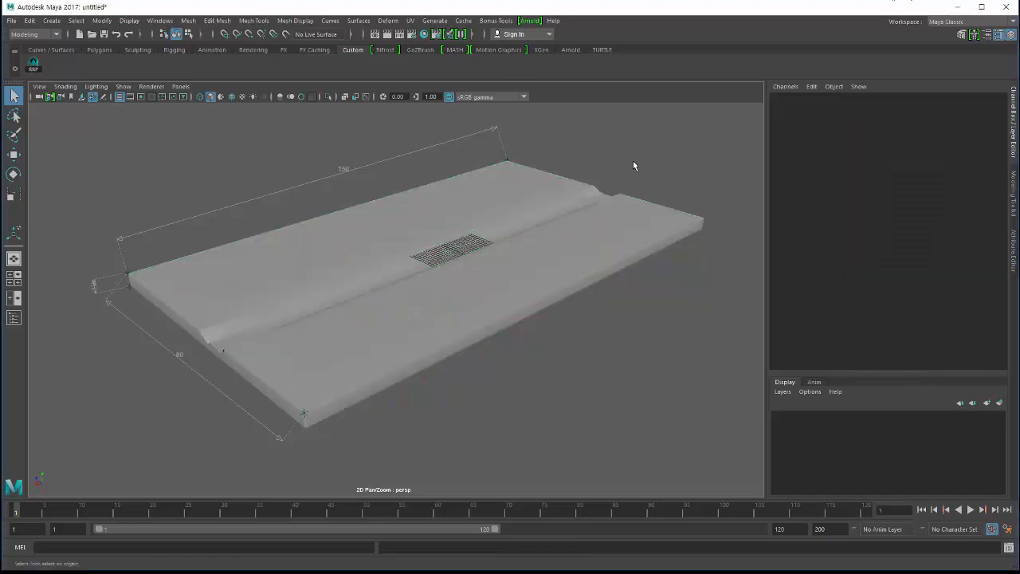